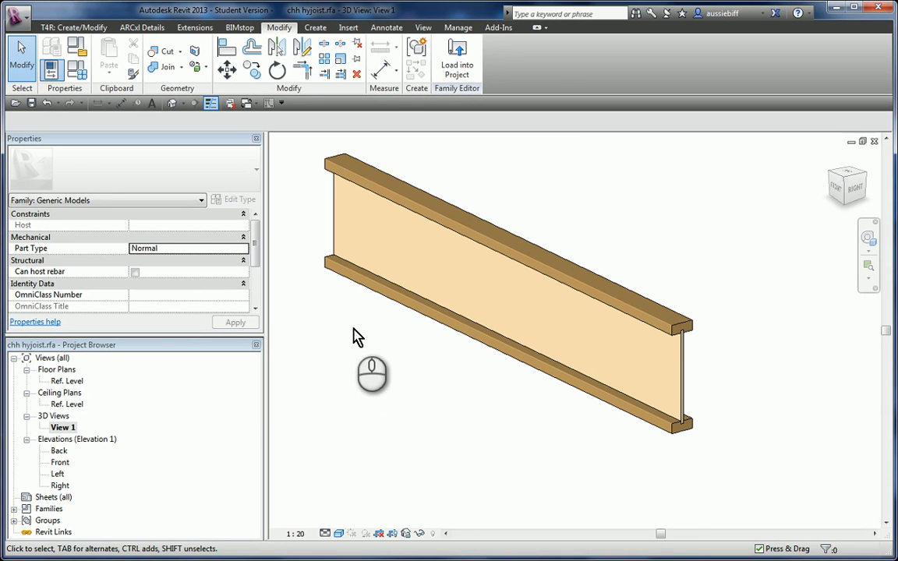
Inspect the web, upper flange and lower flange extrusions of the finished joist in the 3D view.
{"action": "left_click", "coordinate": [729, 440]}
{"action": "scroll", "coordinate": [737, 441], "scroll_direction": "up", "scroll_amount": 3}
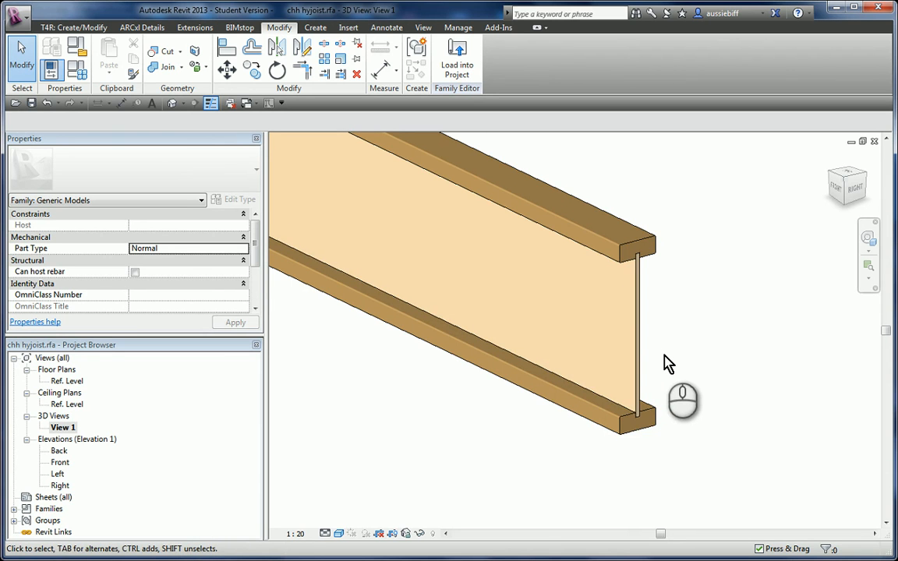
{"action": "left_click", "coordinate": [639, 374]}
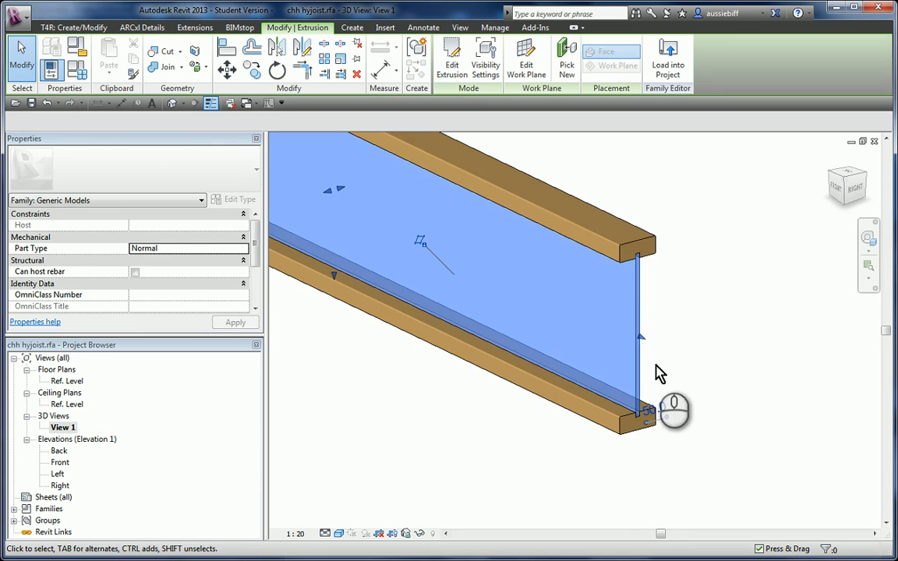
{"action": "left_click", "coordinate": [643, 246]}
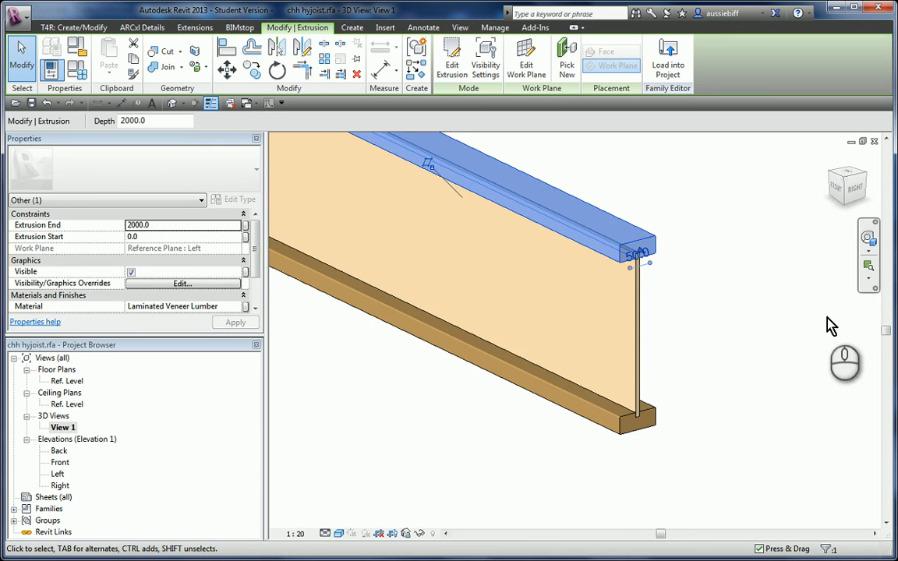
{"action": "left_click", "coordinate": [621, 436]}
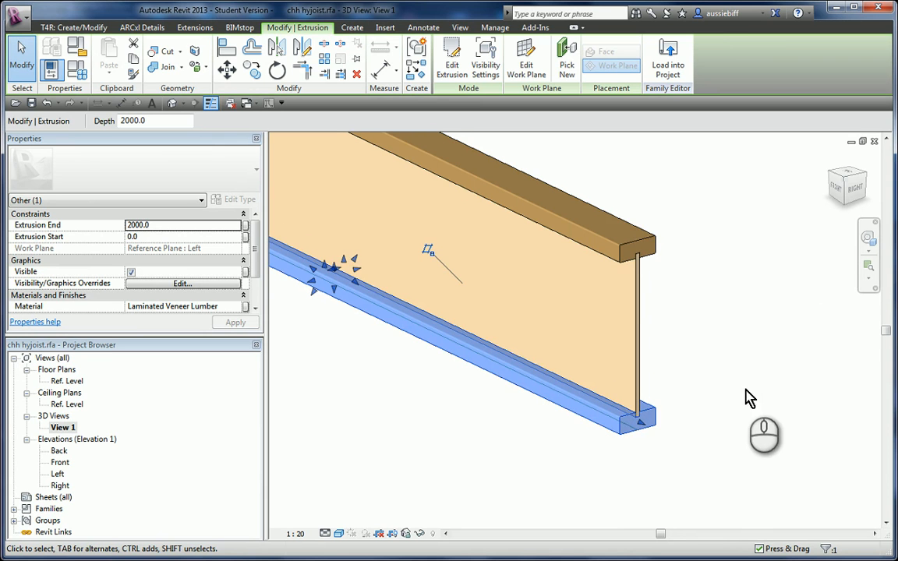
{"action": "scroll", "coordinate": [787, 394], "scroll_direction": "down", "scroll_amount": 2}
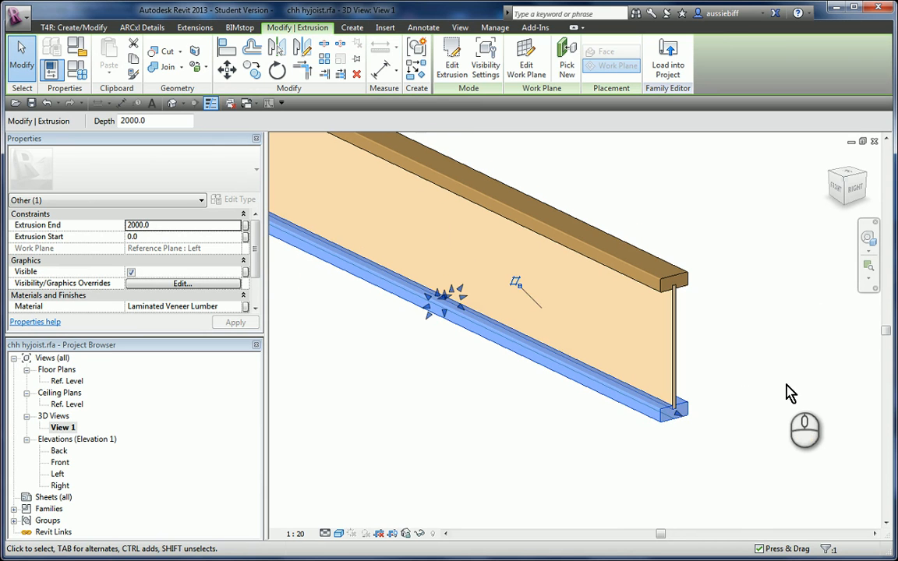
Review the joist's family types and their dimension parameters, closing the type settings without changes.
{"action": "left_click", "coordinate": [76, 70]}
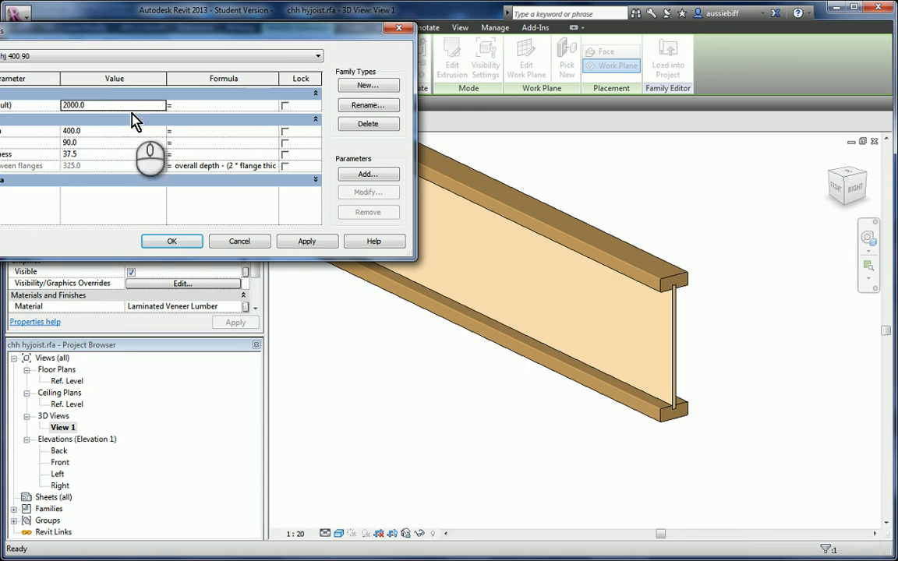
{"action": "left_click", "coordinate": [317, 57]}
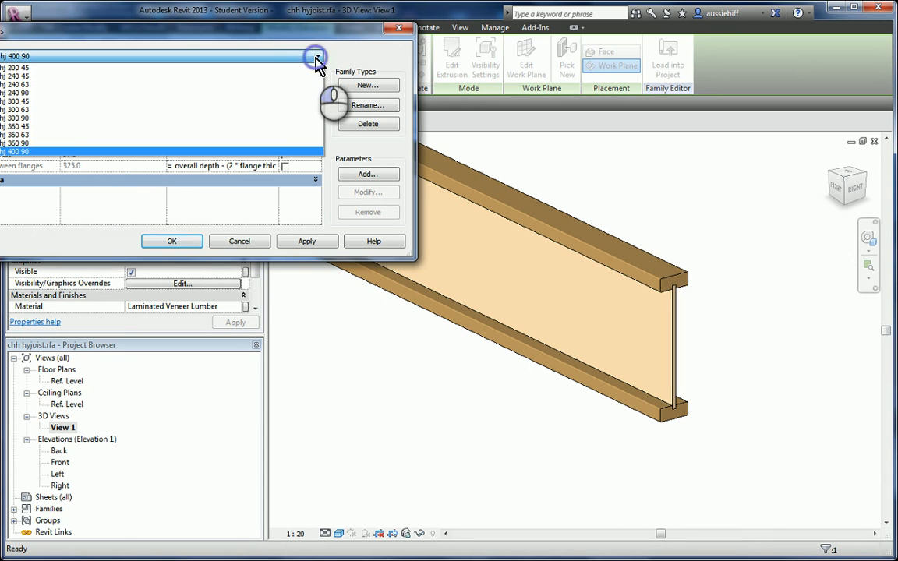
{"action": "left_click", "coordinate": [317, 57]}
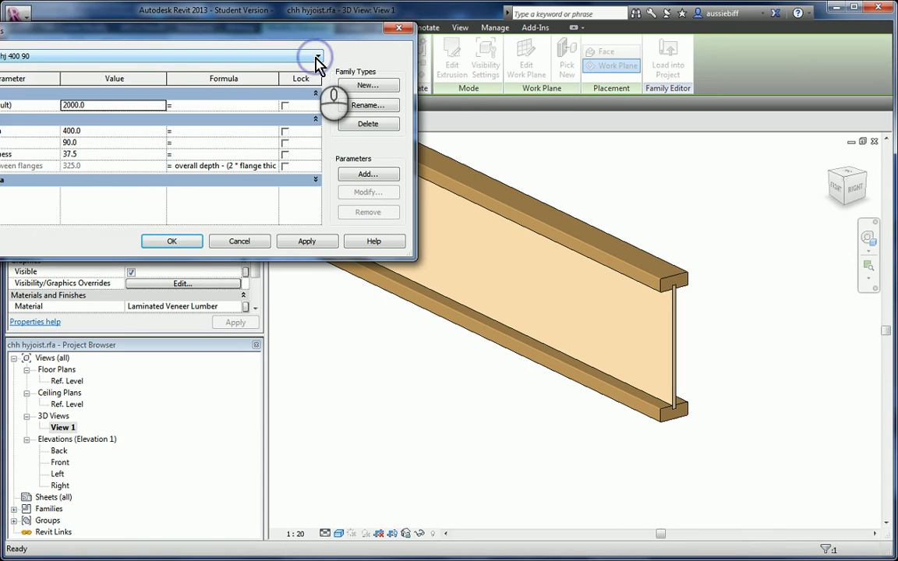
{"action": "left_click", "coordinate": [239, 243]}
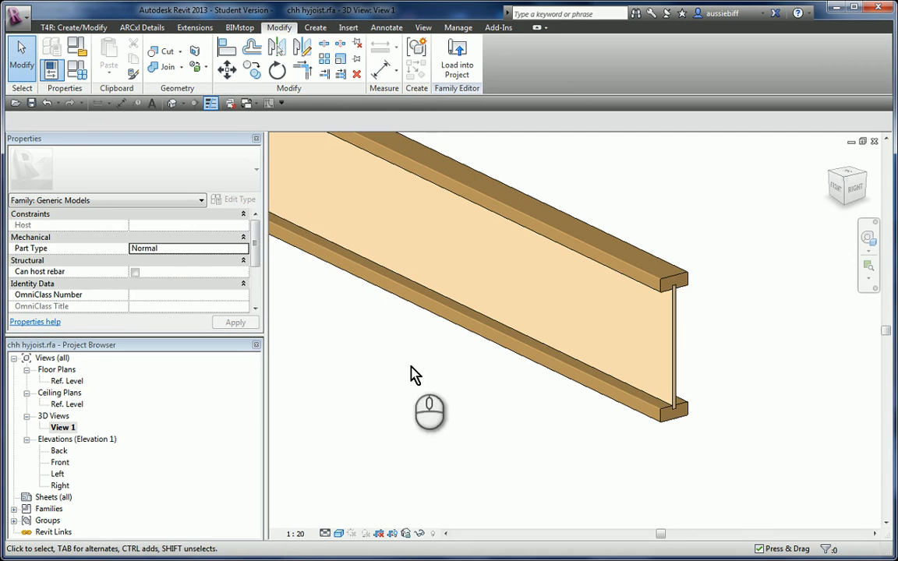
{"action": "scroll", "coordinate": [671, 424], "scroll_direction": "down", "scroll_amount": 3}
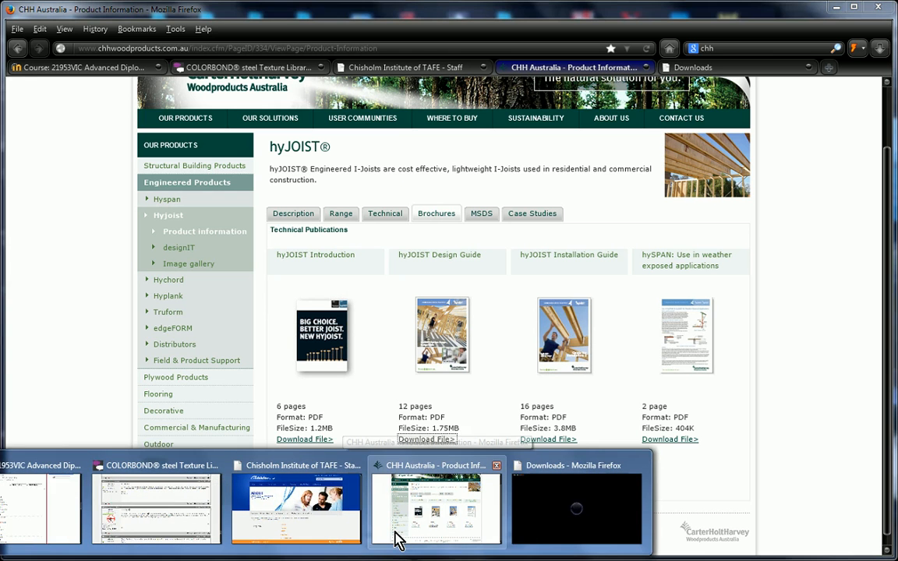
Switch to the hyJOIST product page in Firefox, open the Design Guide PDF and rotate its selection guide on page 3 upright for reading.
{"action": "left_click", "coordinate": [396, 536]}
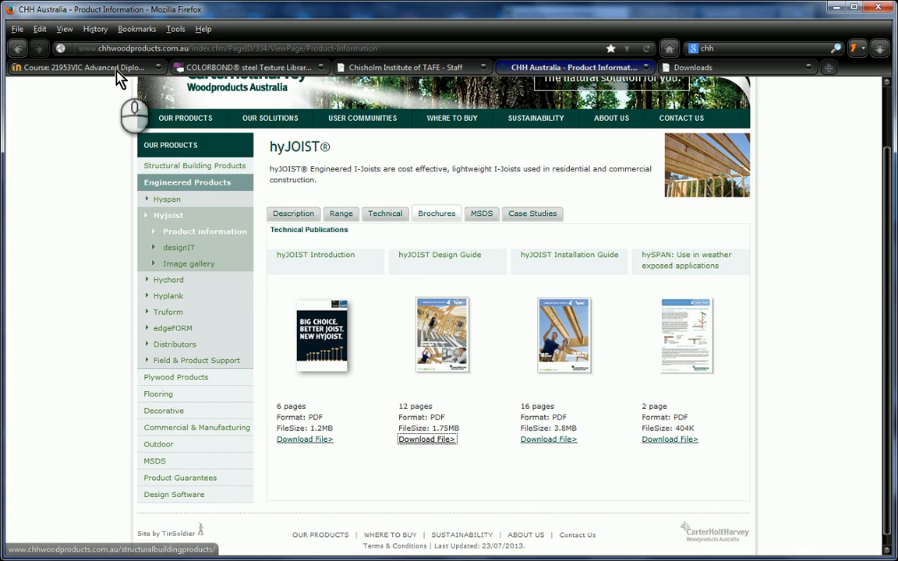
{"action": "mouse_move", "coordinate": [273, 292]}
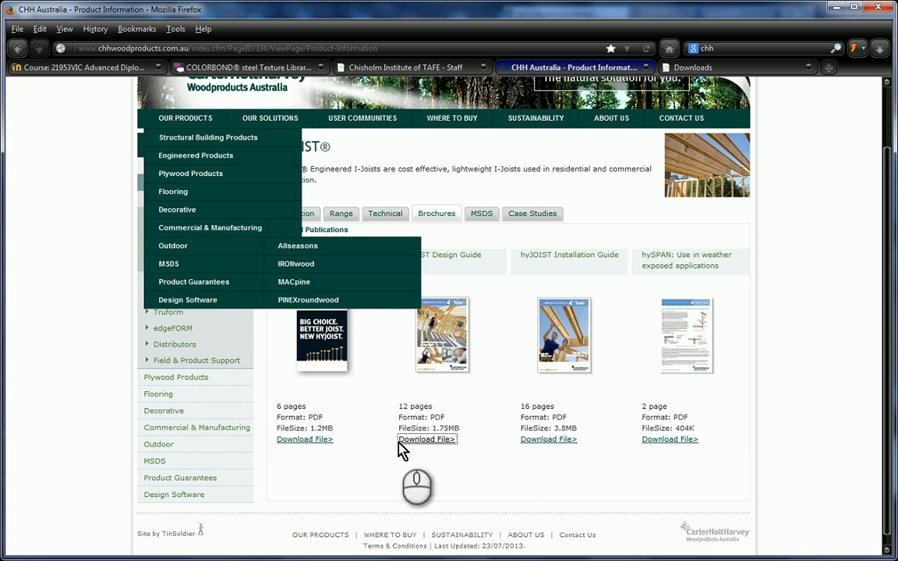
{"action": "left_click", "coordinate": [413, 481]}
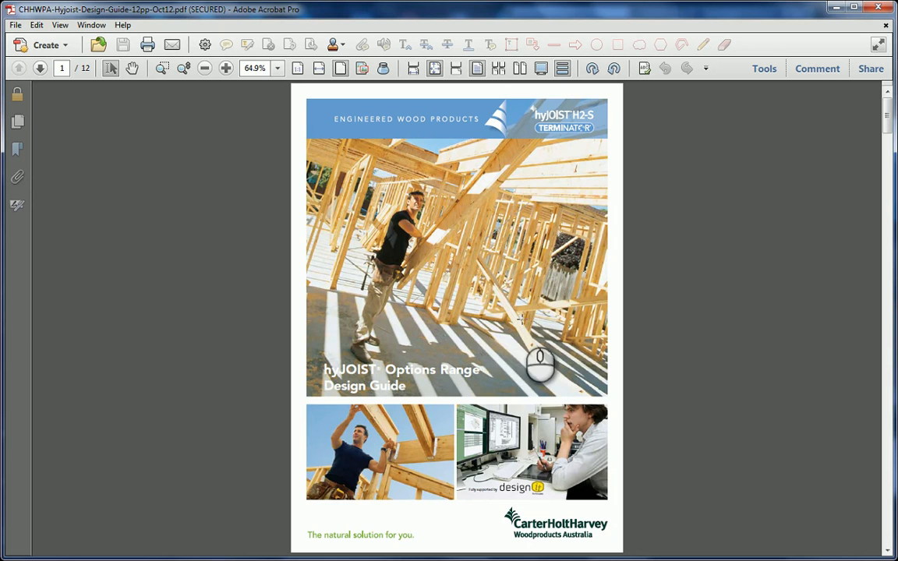
{"action": "scroll", "coordinate": [523, 315], "scroll_direction": "down", "scroll_amount": 3}
{"action": "scroll", "coordinate": [524, 316], "scroll_direction": "down", "scroll_amount": 3}
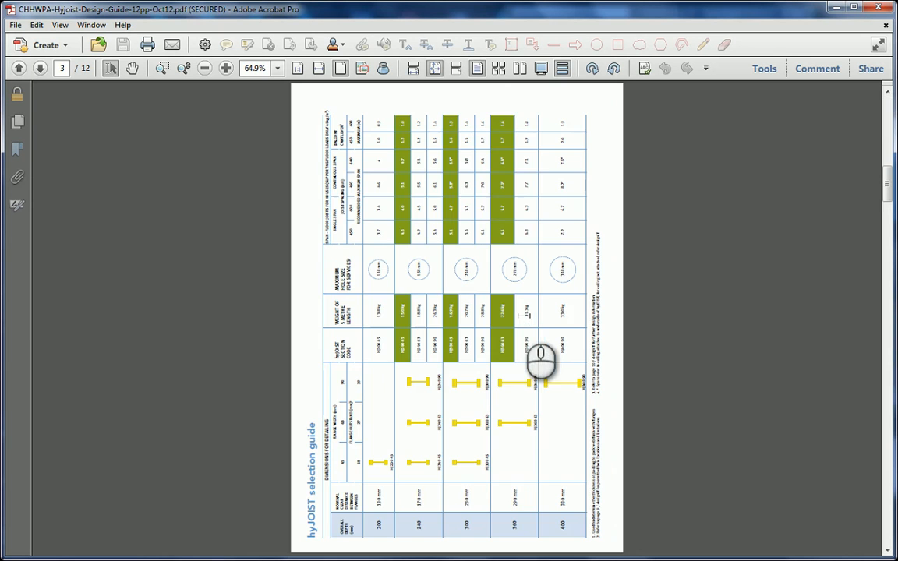
{"action": "left_click", "coordinate": [593, 68]}
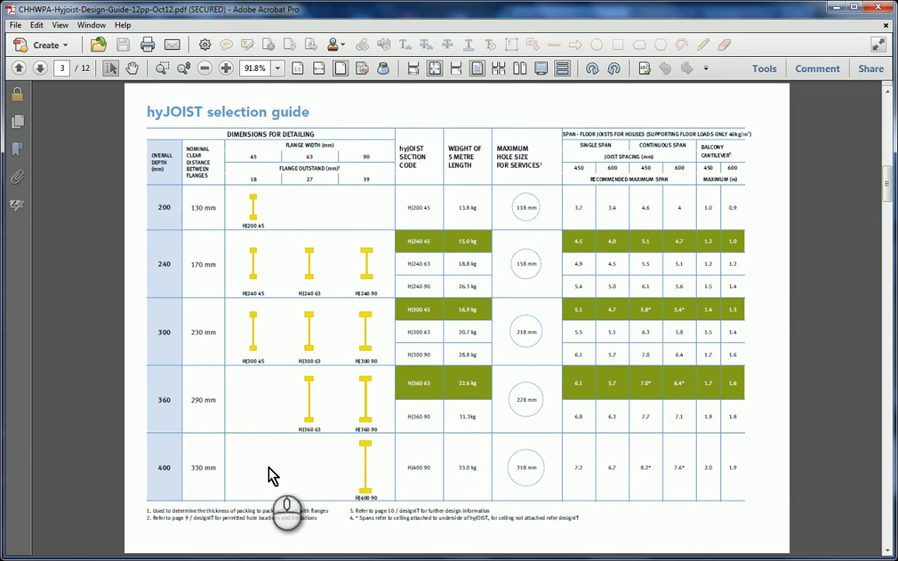
Switch back to Revit and create a new family from the Metric Generic Model line based.rft template.
{"action": "key", "text": "alt+Tab"}
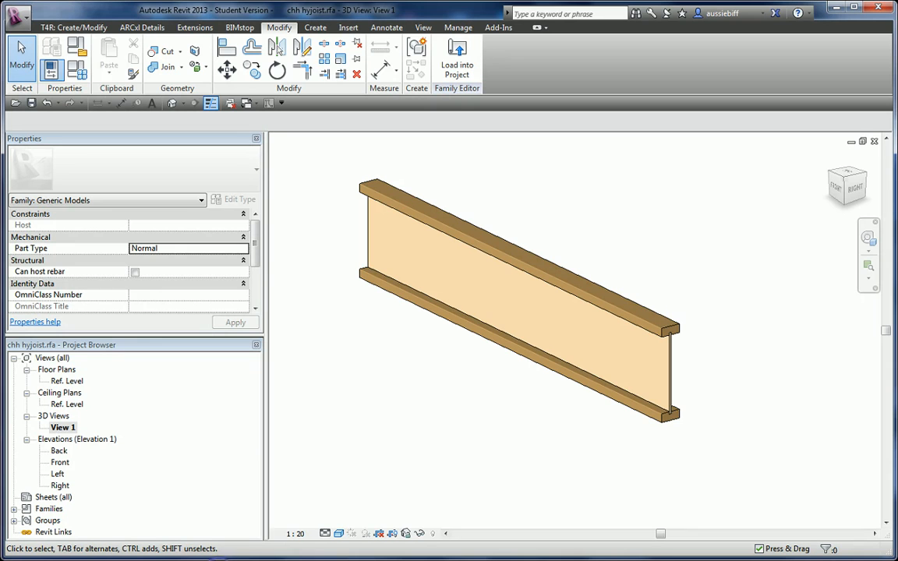
{"action": "left_click", "coordinate": [17, 25]}
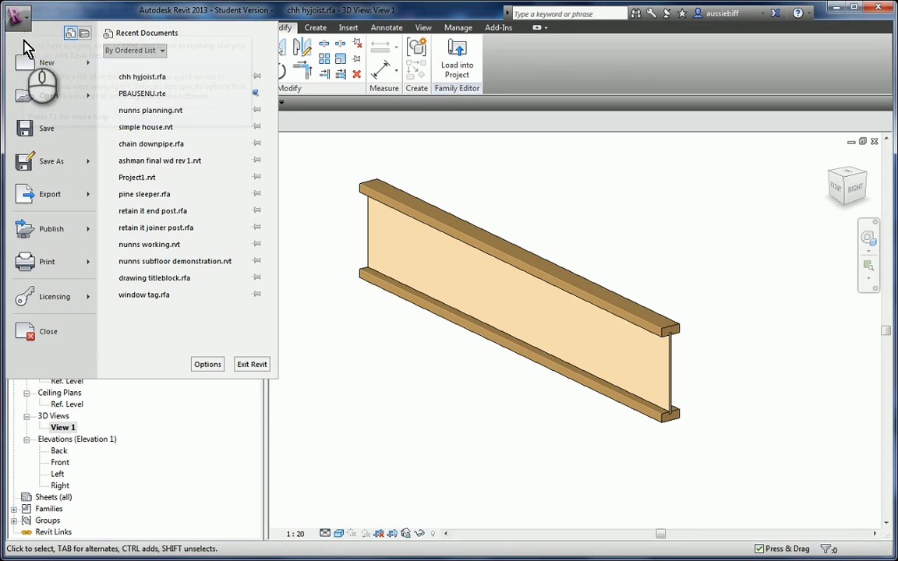
{"action": "mouse_move", "coordinate": [33, 67]}
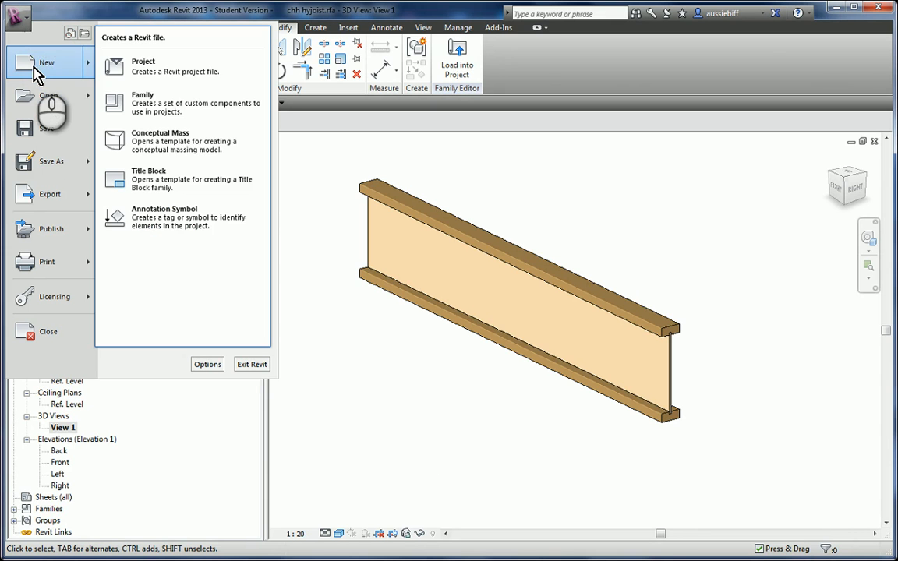
{"action": "left_click", "coordinate": [156, 108]}
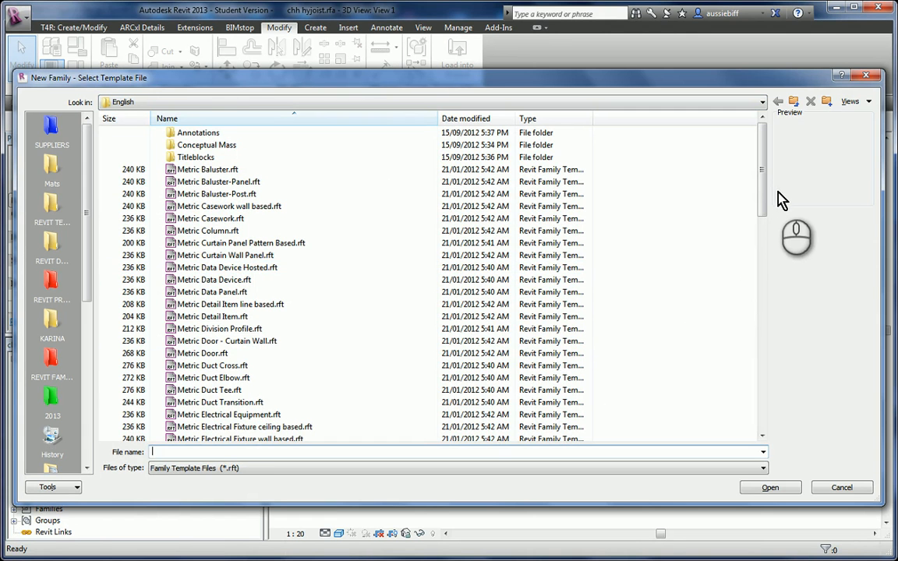
{"action": "left_click_drag", "start_coordinate": [761, 191], "coordinate": [764, 272]}
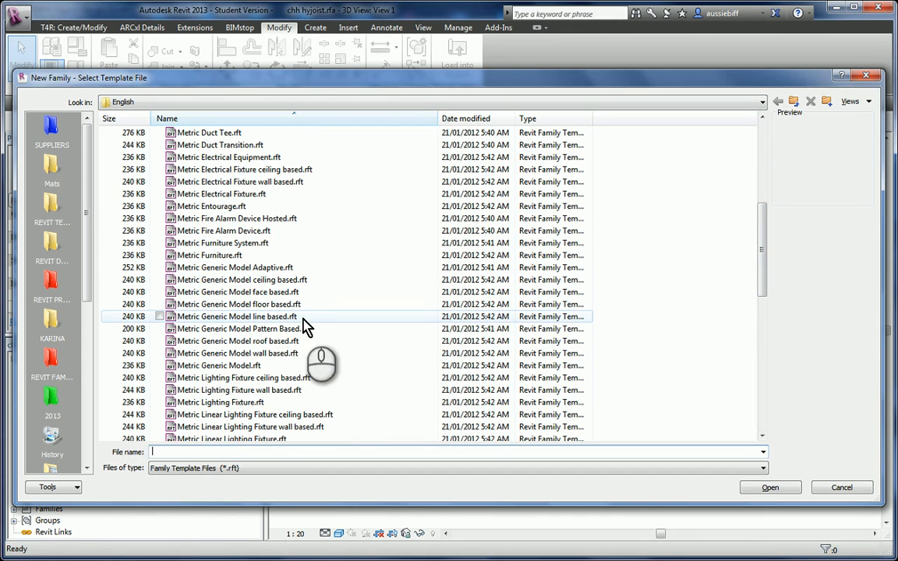
{"action": "left_click", "coordinate": [260, 320]}
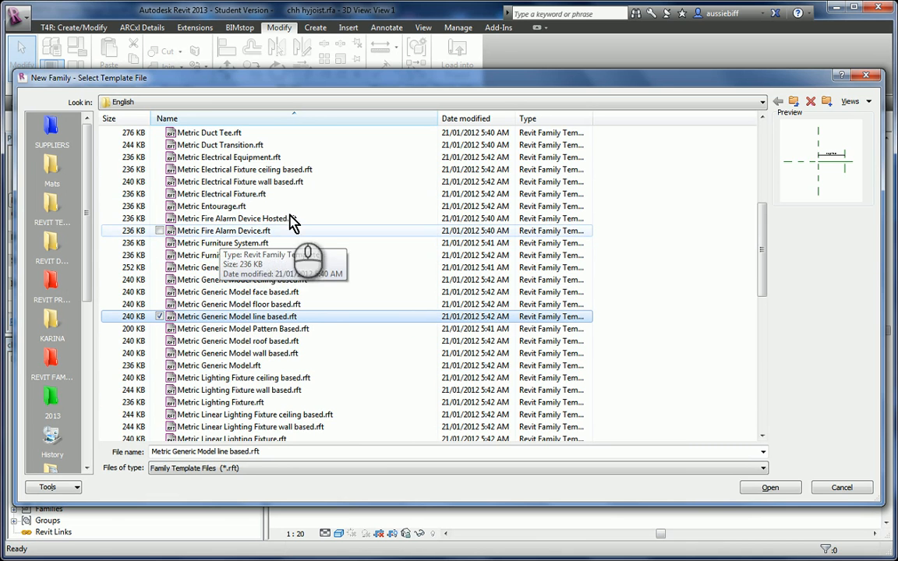
{"action": "left_click", "coordinate": [207, 320]}
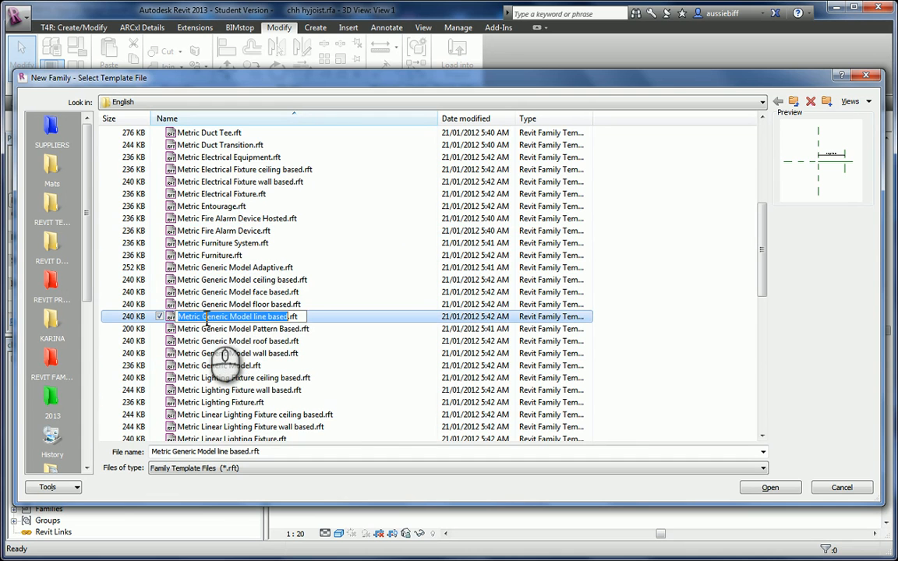
{"action": "left_click", "coordinate": [332, 322]}
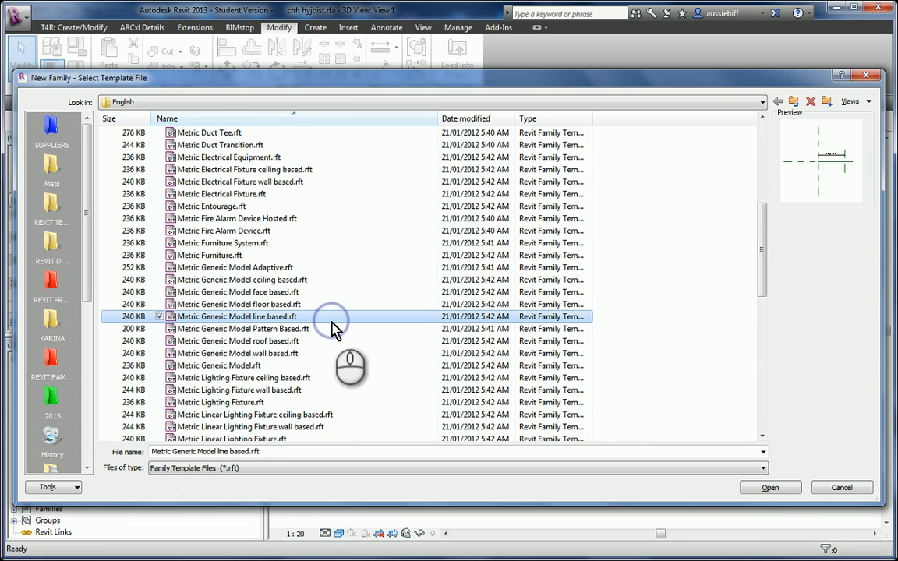
{"action": "left_click", "coordinate": [772, 487]}
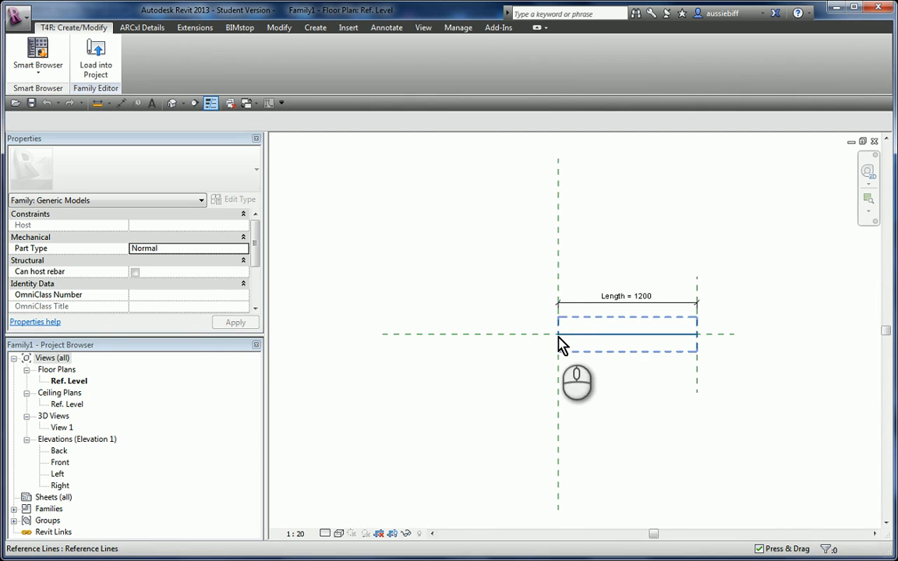
Select the horizontal reference line in the Ref. Level floor plan and give the view a shaded visual style.
{"action": "scroll", "coordinate": [561, 344], "scroll_direction": "up", "scroll_amount": 3}
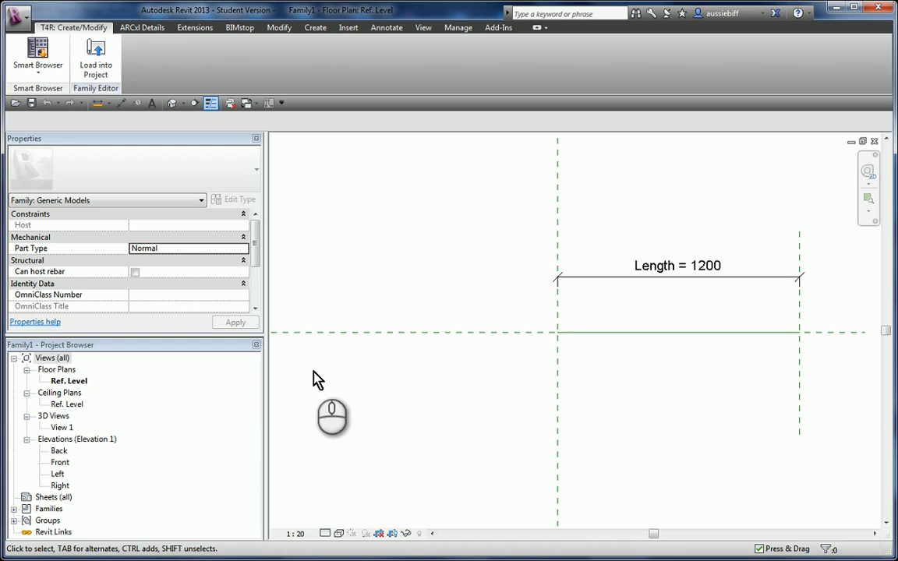
{"action": "double_click", "coordinate": [65, 381]}
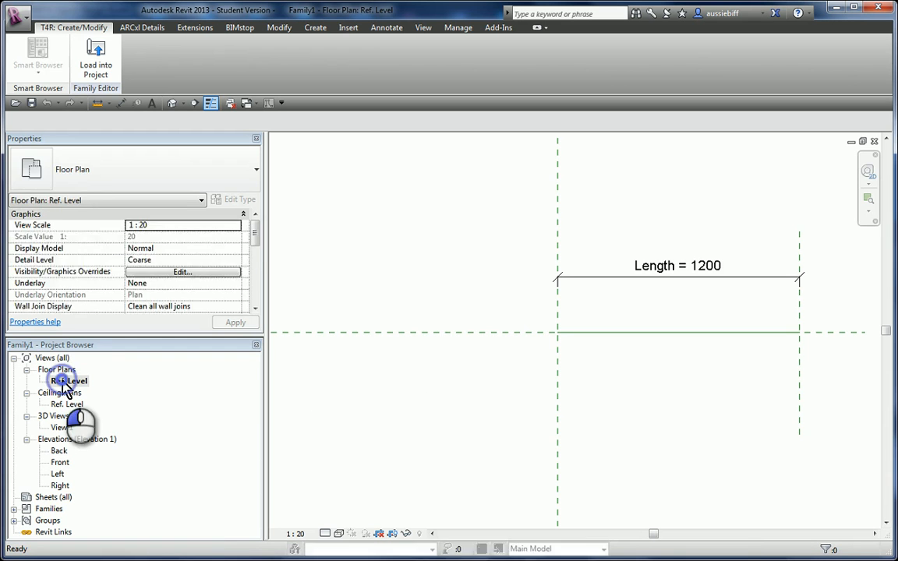
{"action": "left_click", "coordinate": [679, 336]}
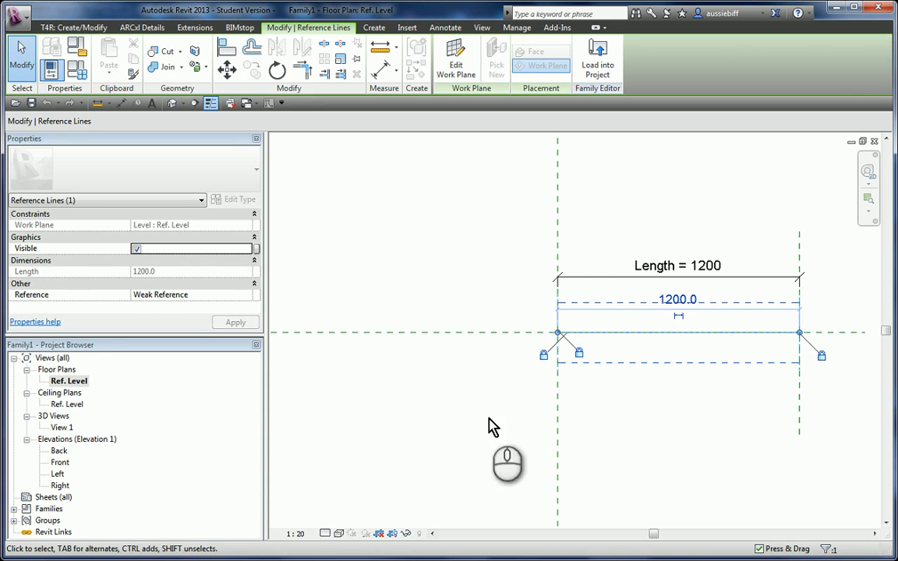
{"action": "left_click", "coordinate": [339, 534]}
{"action": "left_click", "coordinate": [352, 482]}
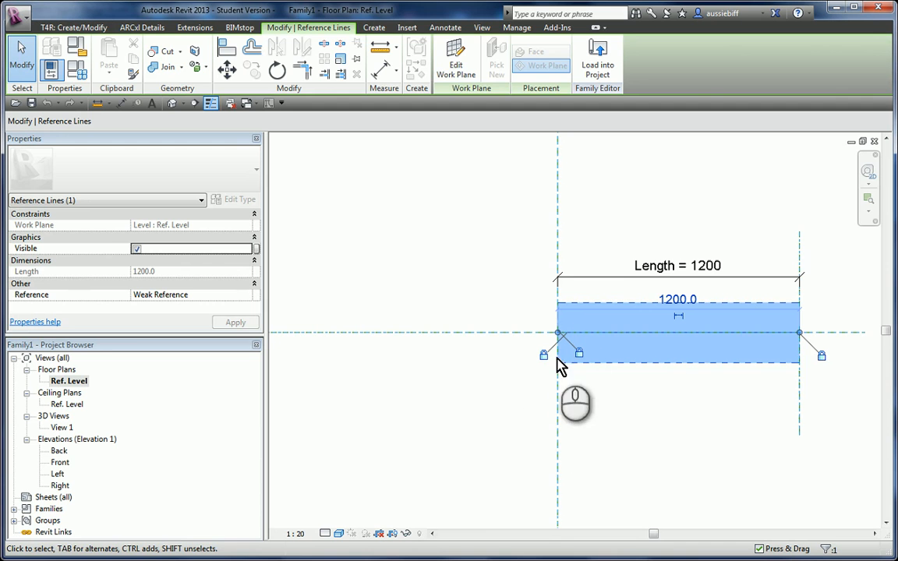
Examine the reference line and the Left reference plane in the 3D view and Front elevation, returning to the 3D view.
{"action": "double_click", "coordinate": [62, 428]}
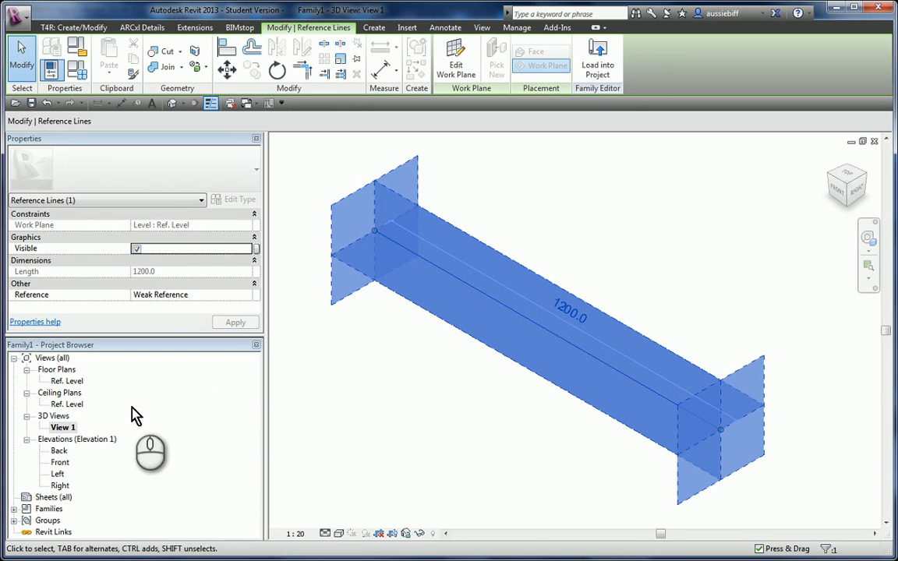
{"action": "double_click", "coordinate": [60, 464]}
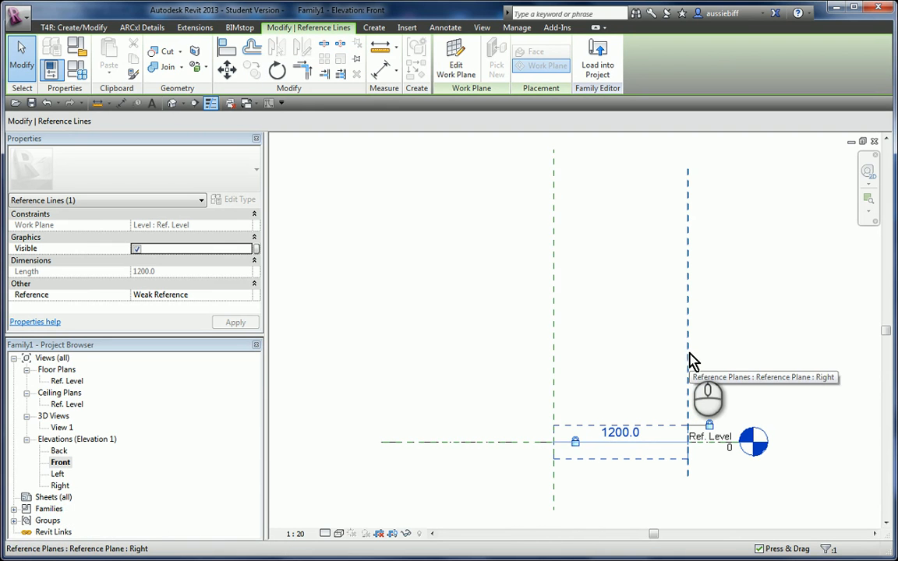
{"action": "left_click", "coordinate": [657, 442]}
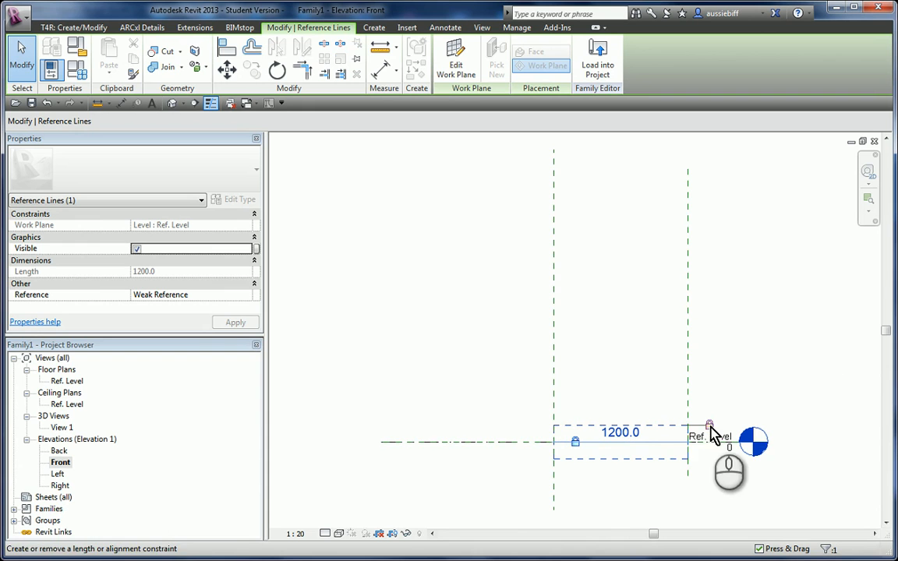
{"action": "left_click", "coordinate": [555, 351]}
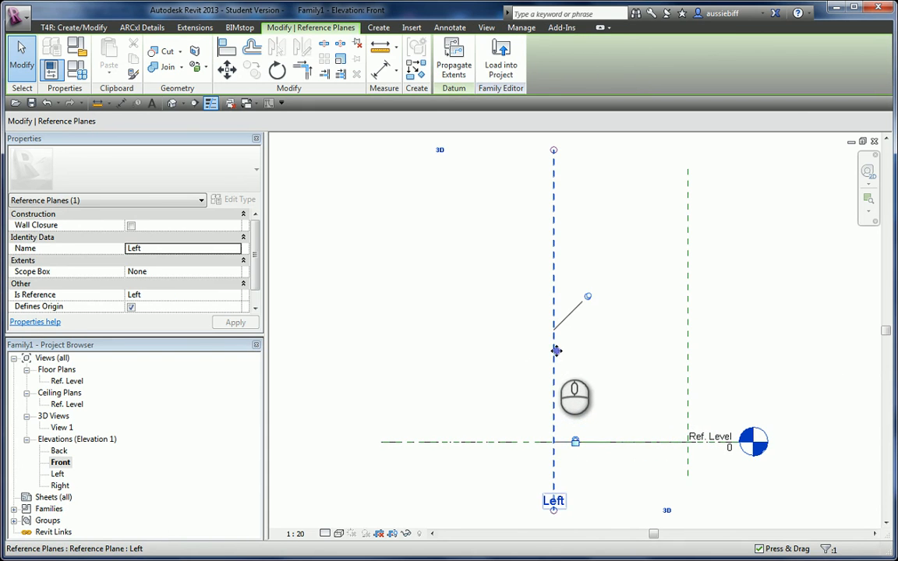
{"action": "left_click", "coordinate": [575, 442]}
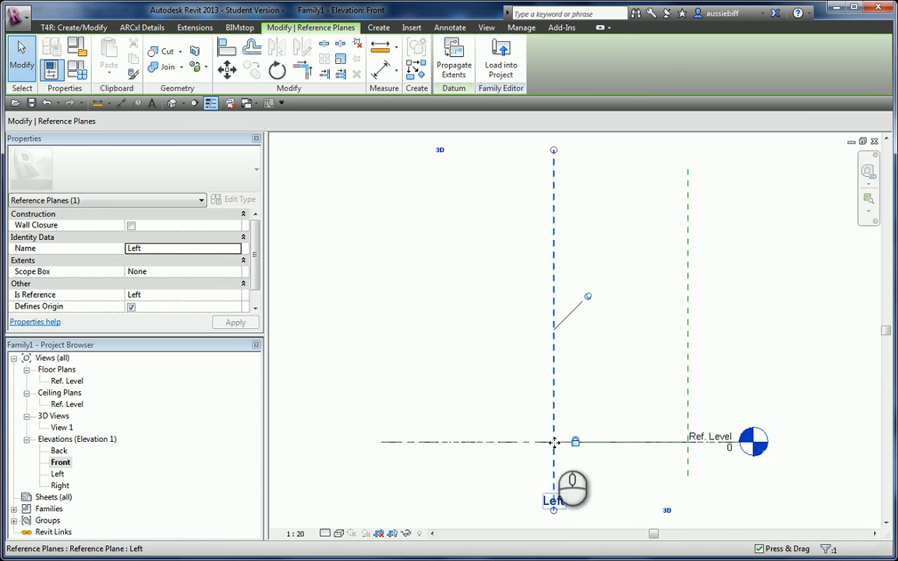
{"action": "left_click", "coordinate": [473, 324]}
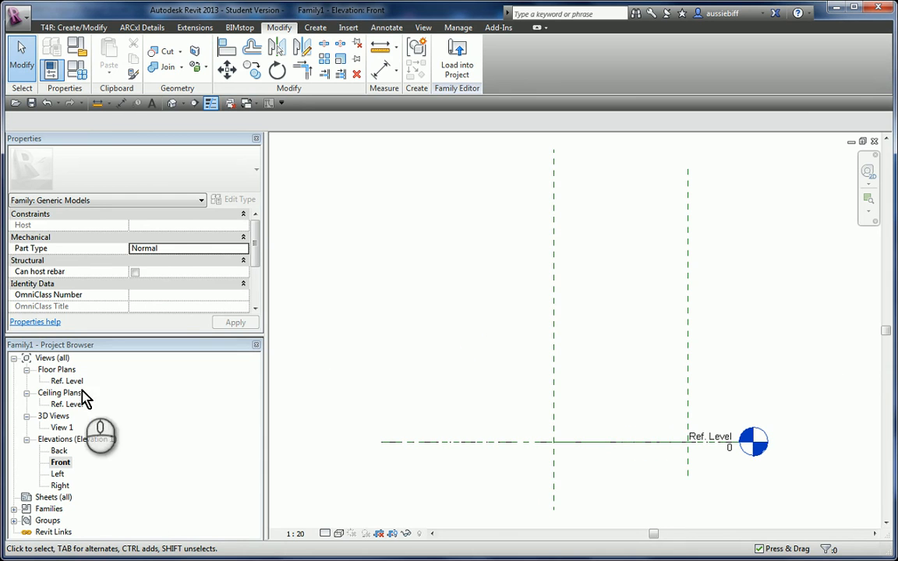
{"action": "double_click", "coordinate": [62, 428]}
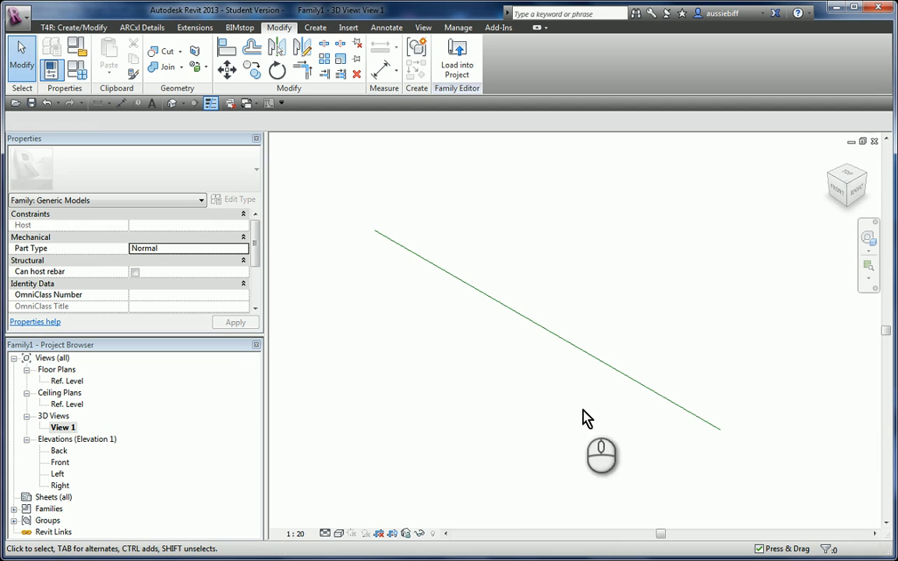
Select the reference line in the 3D view and examine its lengthwise and end work planes from several angles.
{"action": "left_click", "coordinate": [597, 360]}
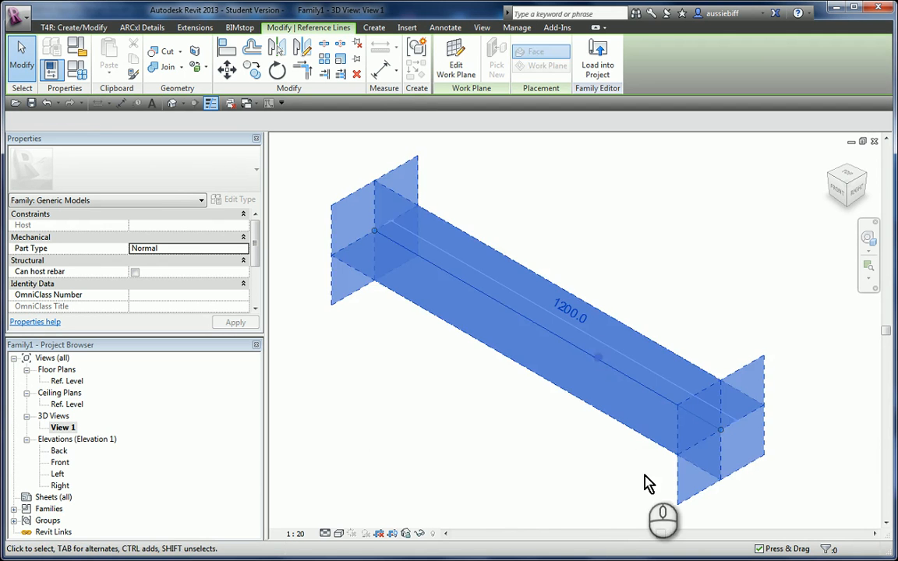
{"action": "middle_click_drag", "start_coordinate": [599, 481], "coordinate": [625, 415], "text": "shift"}
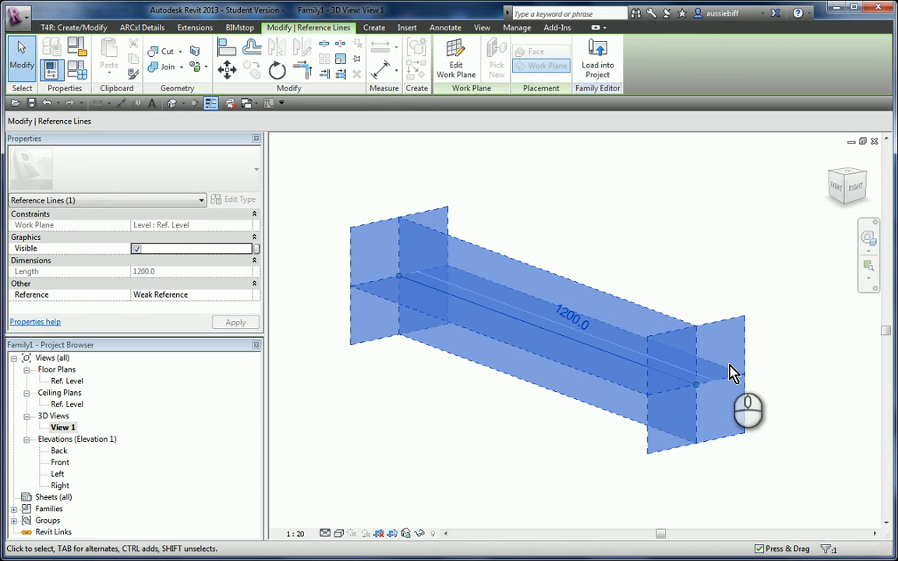
{"action": "middle_click_drag", "start_coordinate": [795, 407], "coordinate": [456, 419], "text": "shift"}
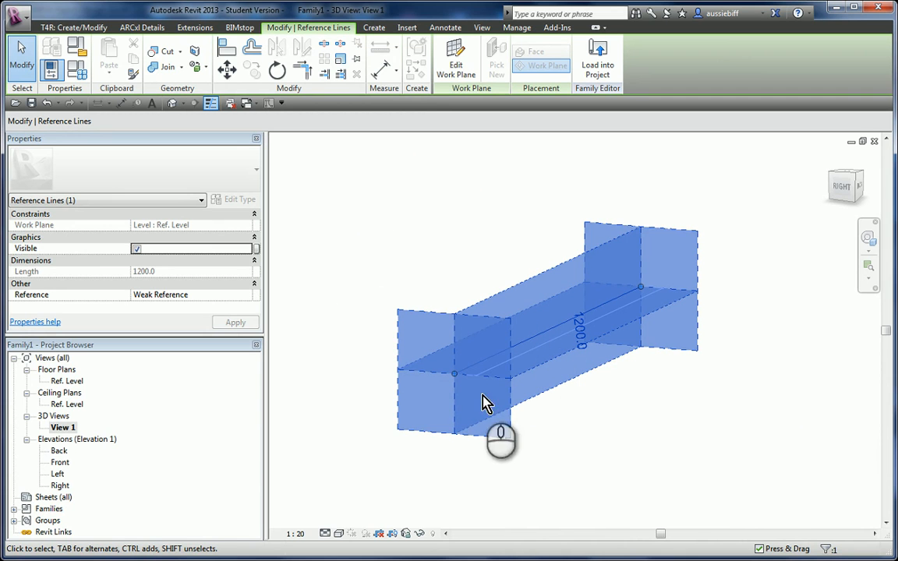
{"action": "left_click", "coordinate": [831, 190]}
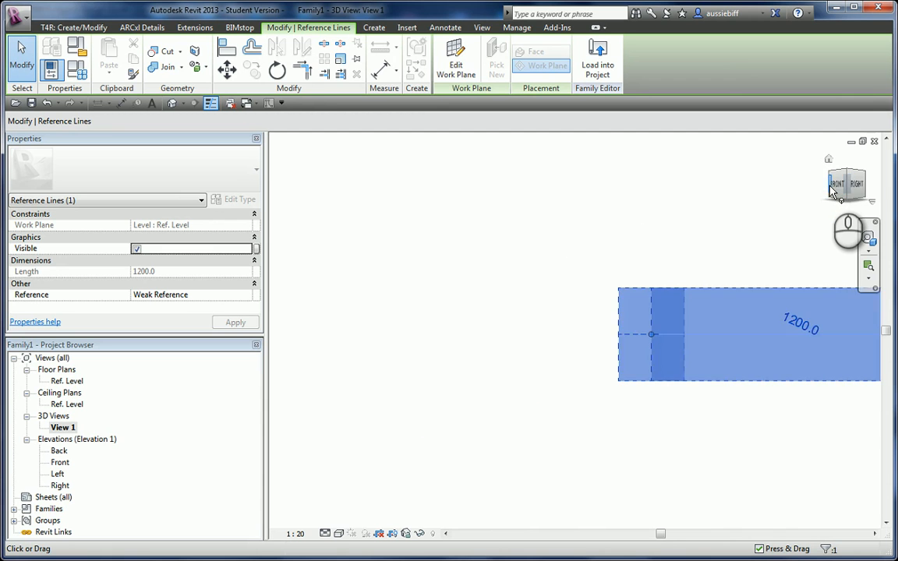
{"action": "left_click", "coordinate": [836, 185]}
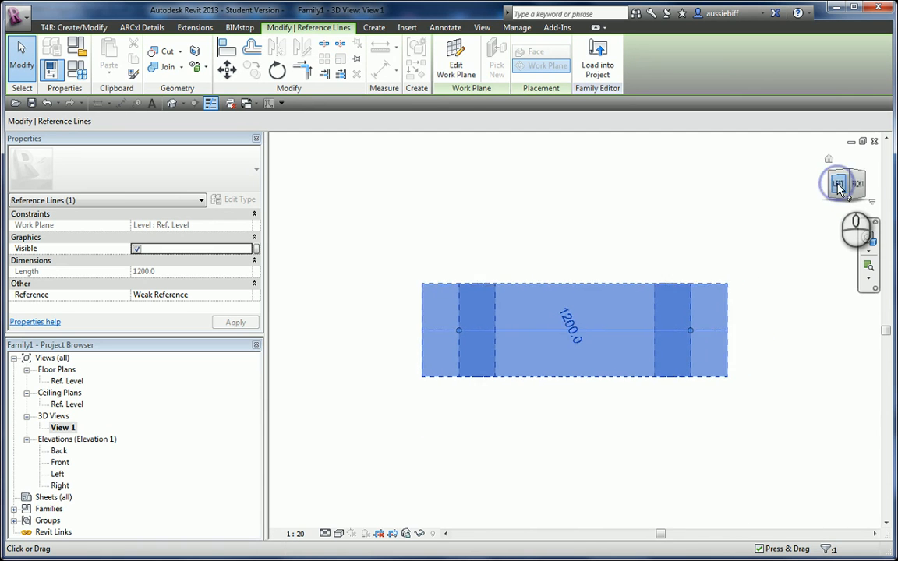
{"action": "mouse_move", "coordinate": [711, 351]}
{"action": "middle_mouse_down", "text": "shift"}
{"action": "mouse_move", "coordinate": [681, 356]}
{"action": "mouse_move", "coordinate": [705, 375]}
{"action": "mouse_move", "coordinate": [726, 359]}
{"action": "mouse_move", "coordinate": [711, 360]}
{"action": "middle_mouse_up", "text": "shift"}
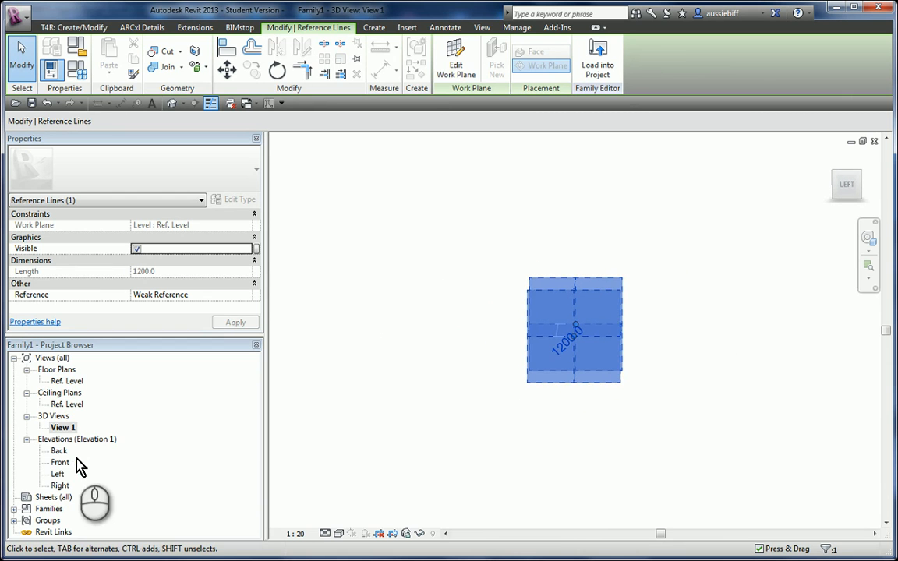
Open the Left elevation, inspect the reference line's square end plane there, and clear the selection.
{"action": "double_click", "coordinate": [58, 474]}
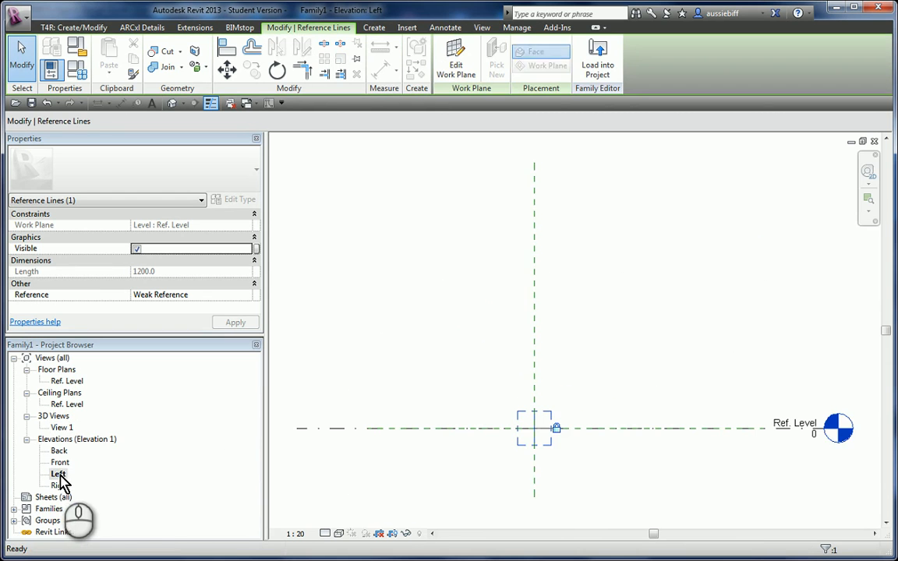
{"action": "scroll", "coordinate": [539, 473], "scroll_direction": "up", "scroll_amount": 2}
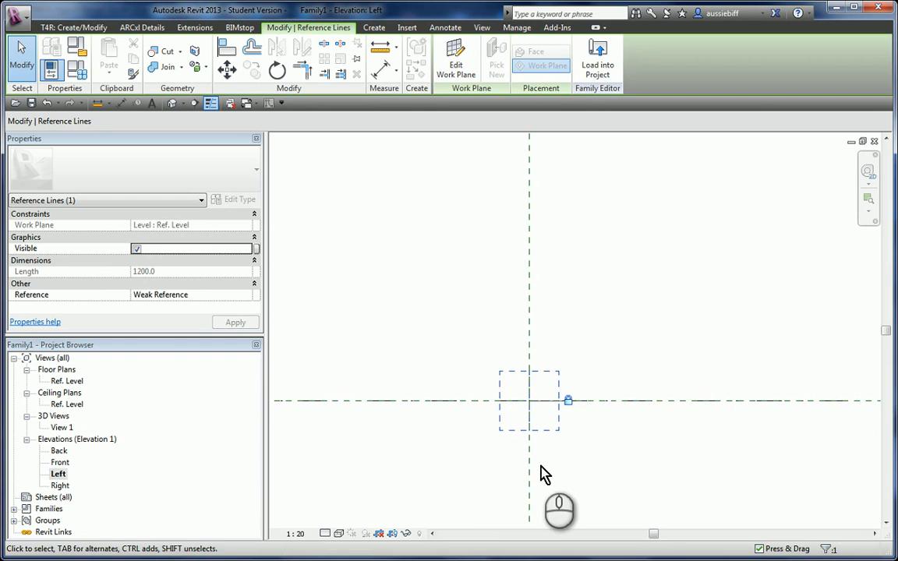
{"action": "scroll", "coordinate": [523, 468], "scroll_direction": "up", "scroll_amount": 2}
{"action": "scroll", "coordinate": [520, 468], "scroll_direction": "up", "scroll_amount": 1}
{"action": "scroll", "coordinate": [445, 424], "scroll_direction": "up", "scroll_amount": 2}
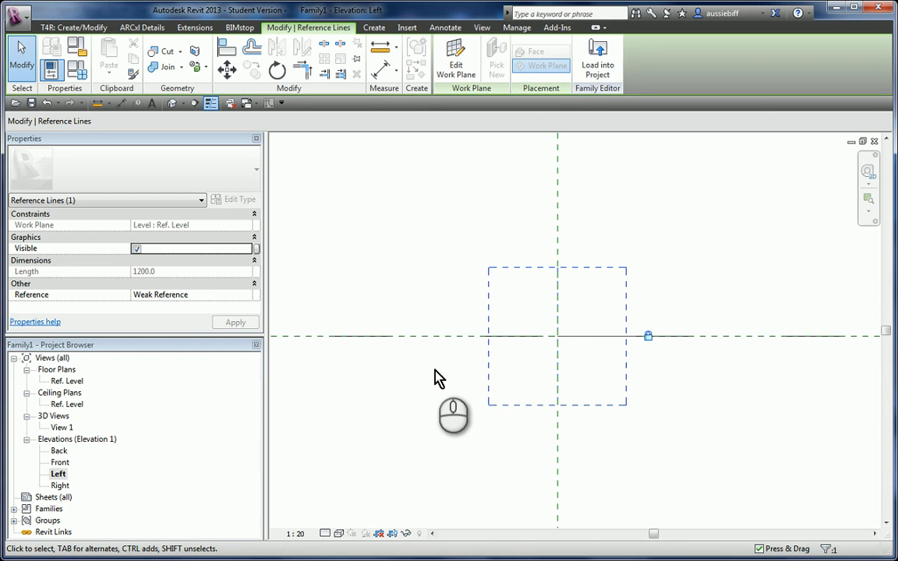
{"action": "left_click", "coordinate": [472, 227]}
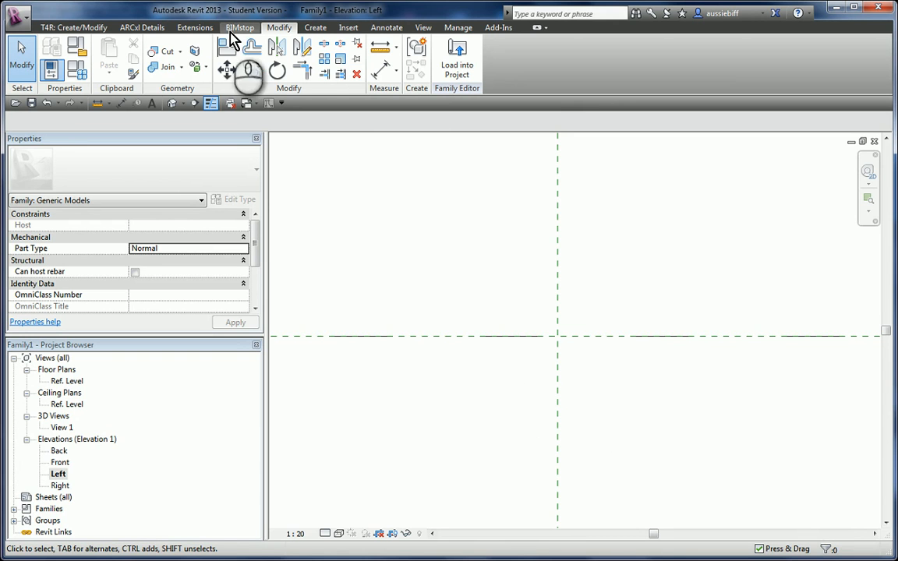
Add a horizontal reference plane 100 mm above the existing Ref. Level reference plane, using a pick-line offset.
{"action": "left_click", "coordinate": [316, 29]}
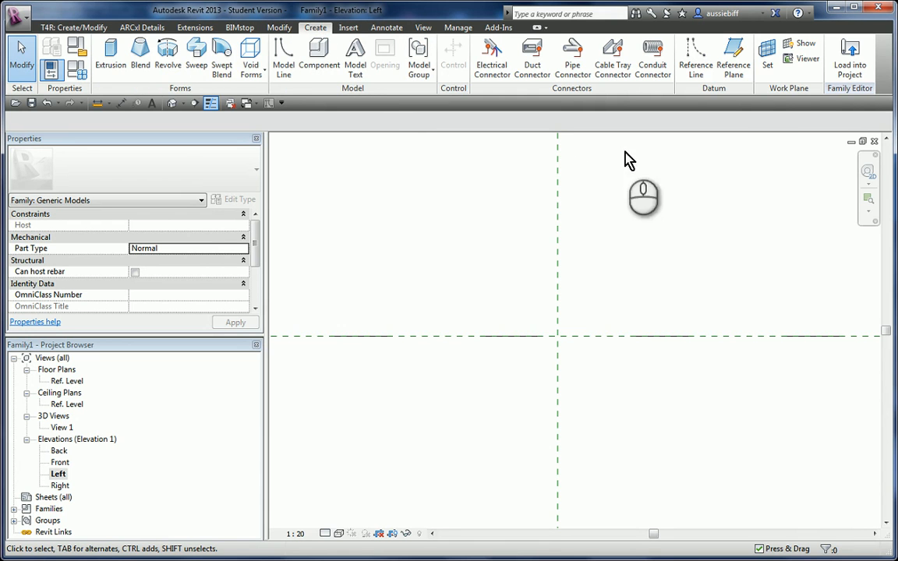
{"action": "left_click", "coordinate": [736, 69]}
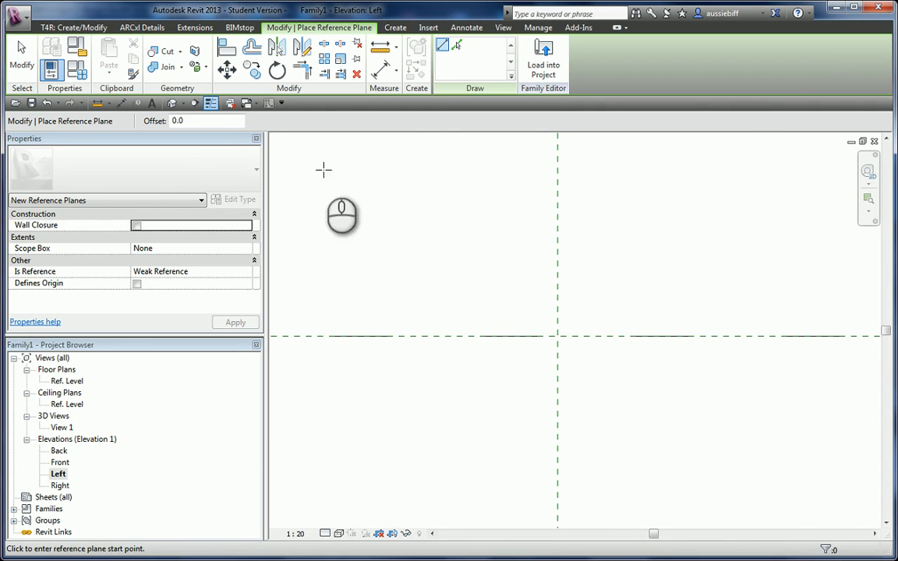
{"action": "left_click", "coordinate": [197, 122]}
{"action": "left_click_drag", "start_coordinate": [197, 121], "coordinate": [154, 123]}
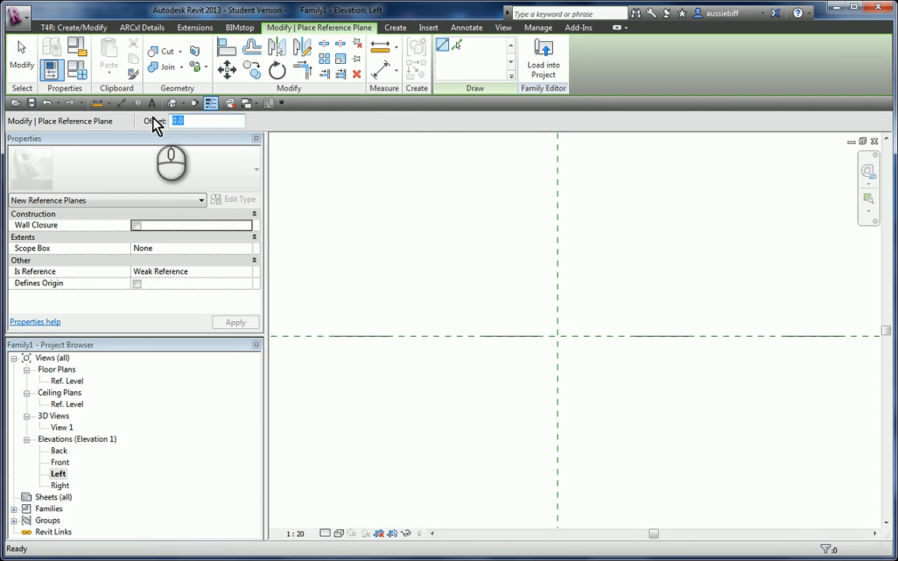
{"action": "type", "text": "100"}
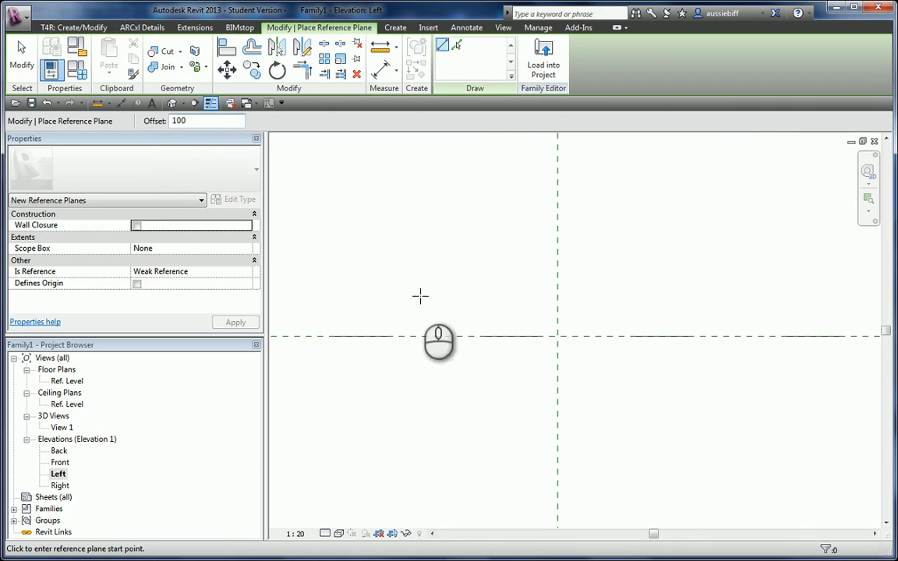
{"action": "left_click", "coordinate": [456, 46]}
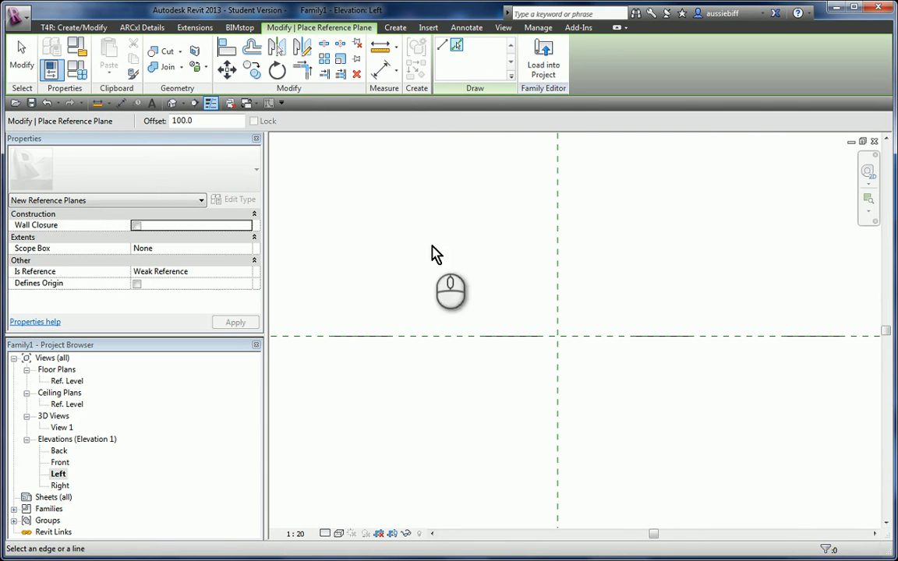
{"action": "left_click", "coordinate": [449, 340]}
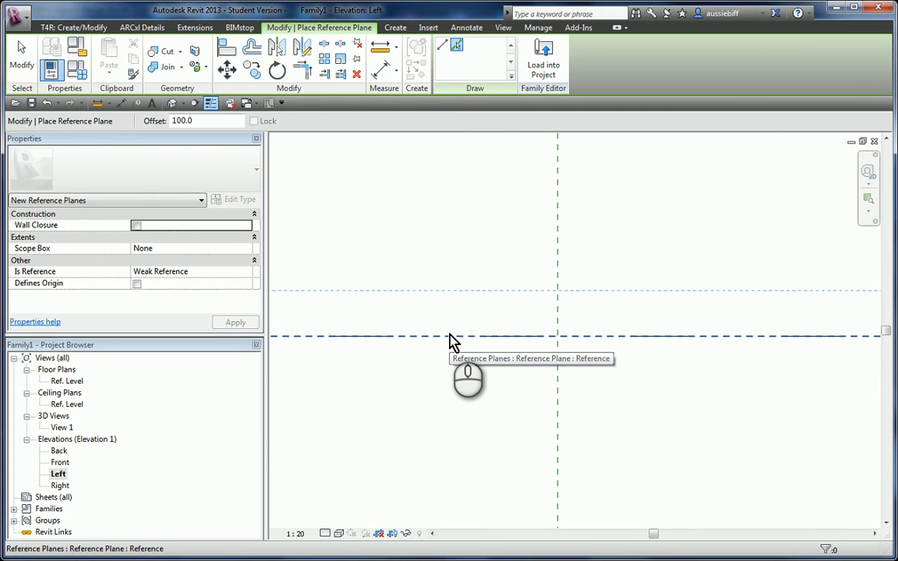
{"action": "left_click", "coordinate": [450, 341]}
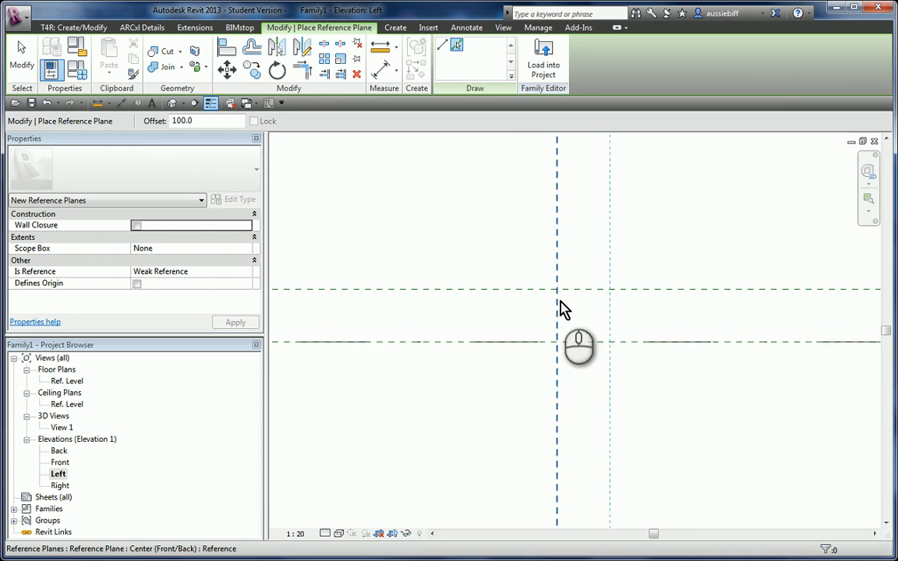
Add two horizontal flange reference planes with a 30 mm offset, one above the lower plane and one below the upper plane.
{"action": "scroll", "coordinate": [563, 309], "scroll_direction": "up", "scroll_amount": 2}
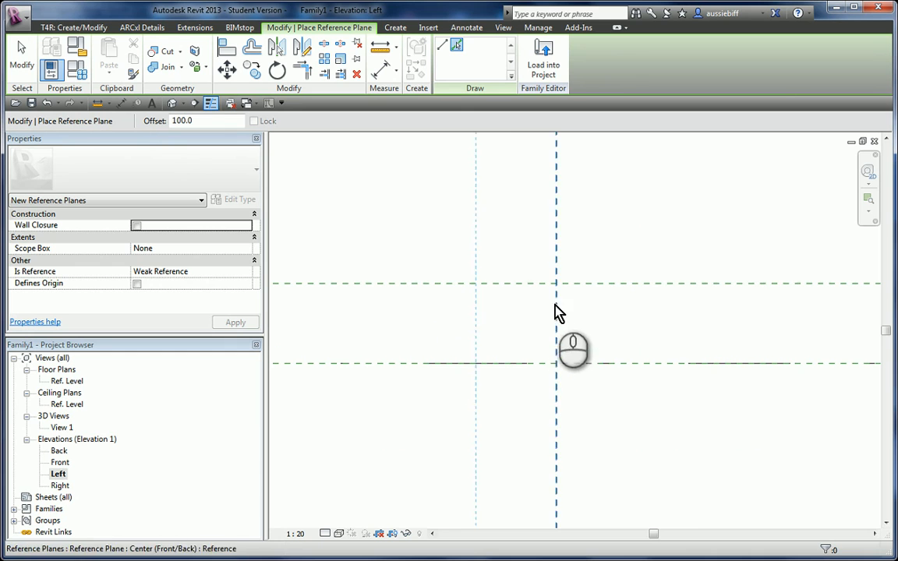
{"action": "left_click", "coordinate": [203, 121]}
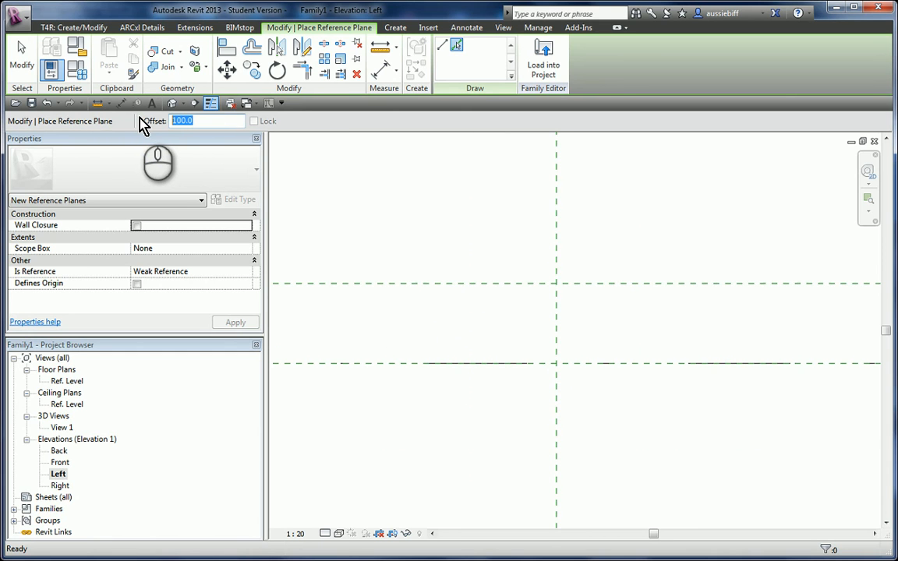
{"action": "type", "text": "30"}
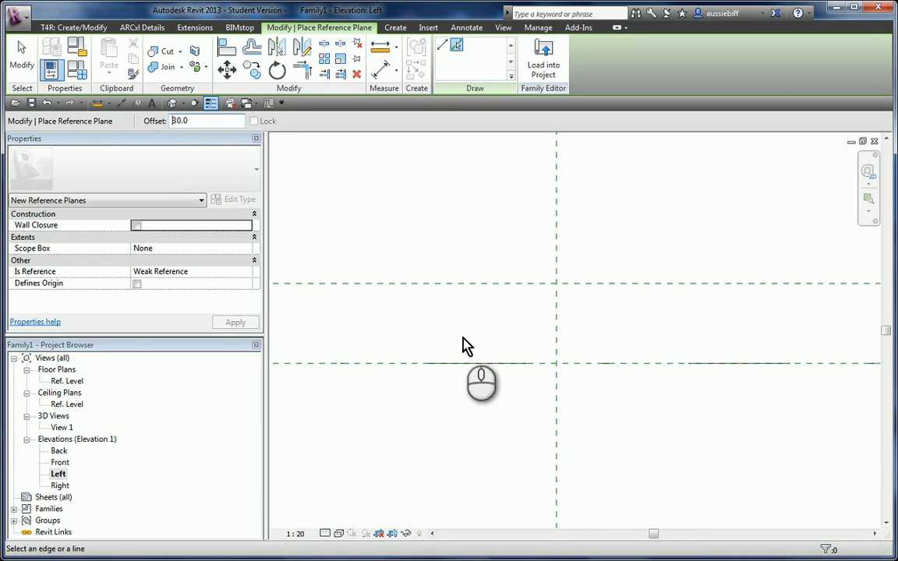
{"action": "left_click", "coordinate": [385, 361]}
{"action": "left_click", "coordinate": [537, 285]}
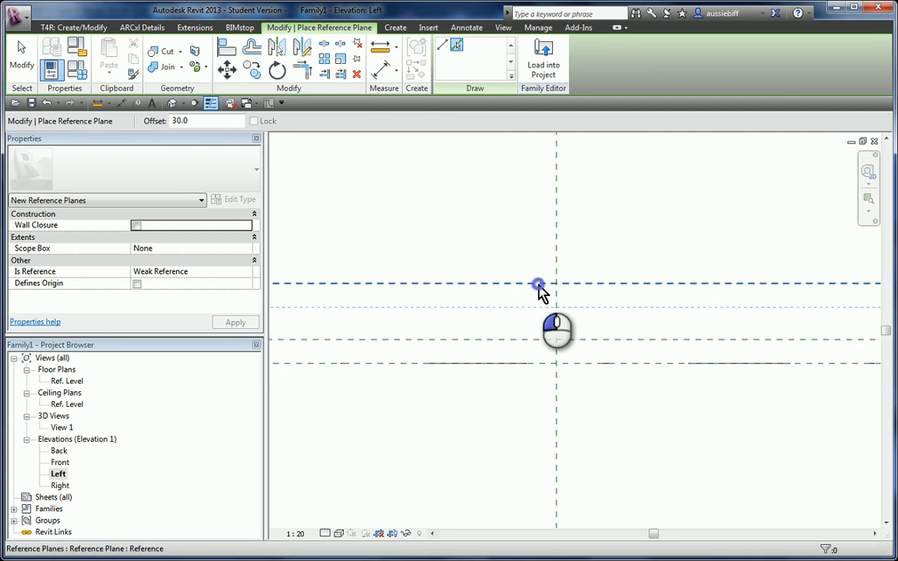
{"action": "scroll", "coordinate": [611, 328], "scroll_direction": "up", "scroll_amount": 2}
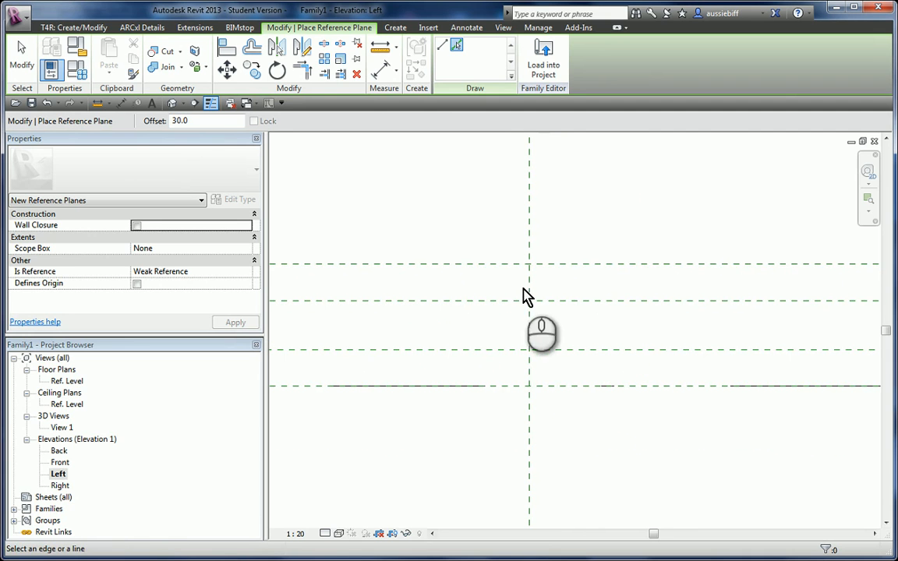
Add vertical reference planes offset 30 mm on both sides of the Center (Front/Back) plane.
{"action": "scroll", "coordinate": [726, 332], "scroll_direction": "down", "scroll_amount": 3}
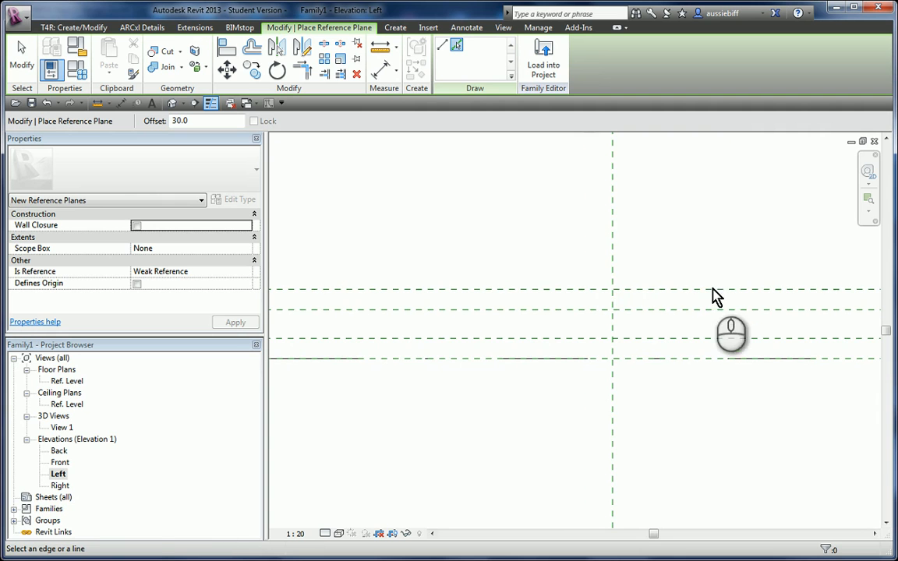
{"action": "left_click", "coordinate": [613, 238]}
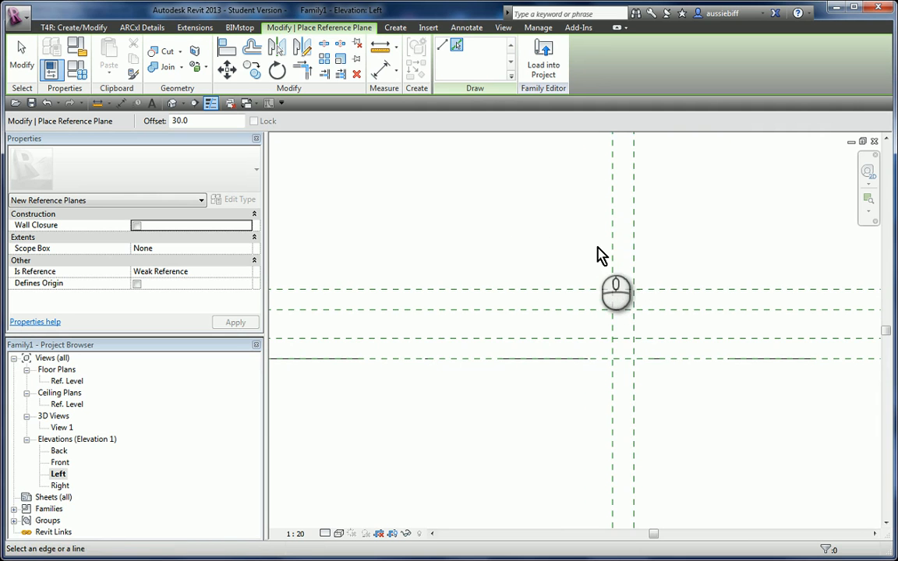
{"action": "left_click", "coordinate": [612, 255]}
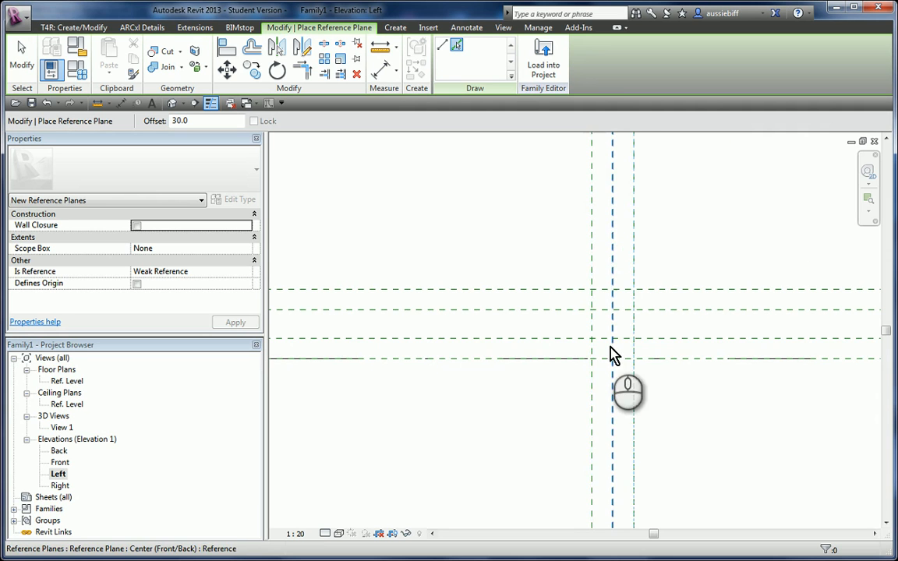
{"action": "scroll", "coordinate": [702, 353], "scroll_direction": "up", "scroll_amount": 2}
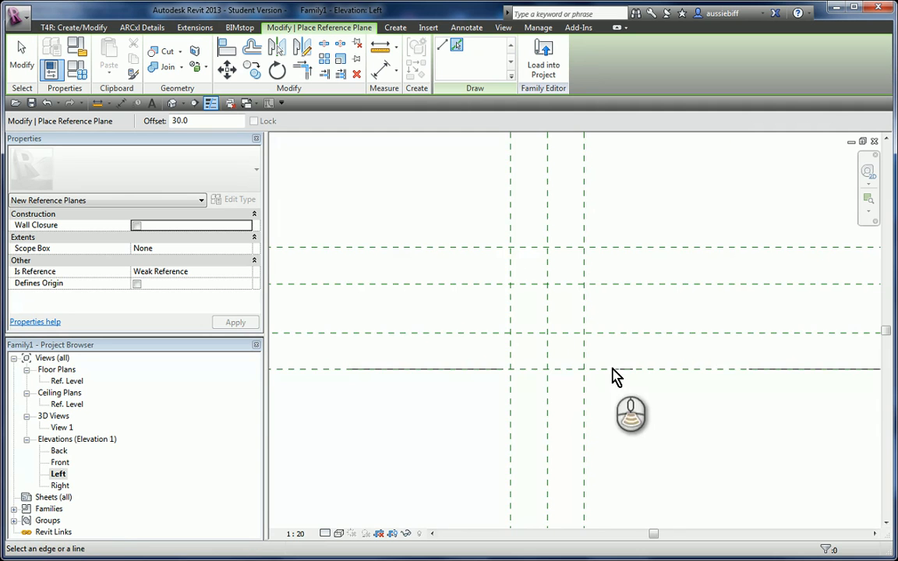
Add vertical web reference planes offset 5 mm on both sides of the Center (Front/Back) plane.
{"action": "scroll", "coordinate": [588, 381], "scroll_direction": "down", "scroll_amount": 2}
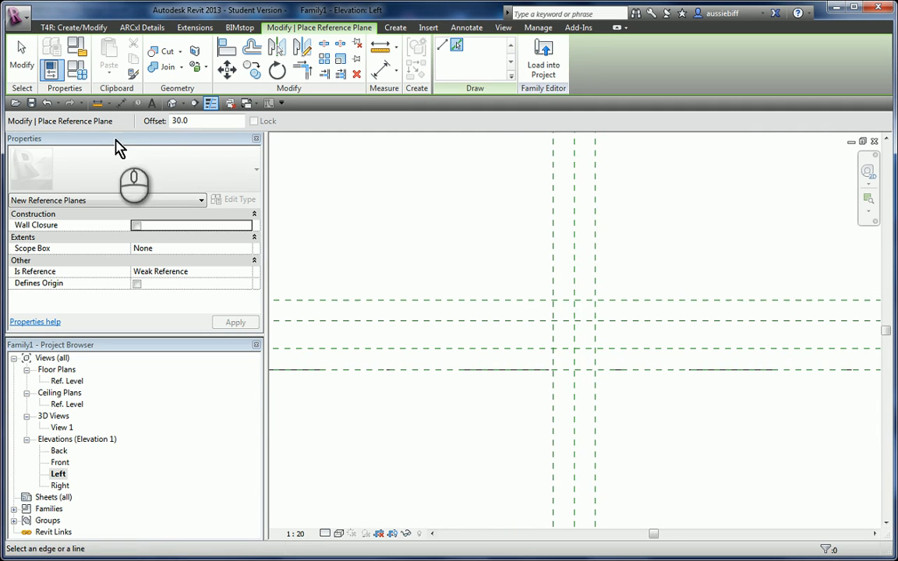
{"action": "left_click_drag", "start_coordinate": [193, 122], "coordinate": [151, 115]}
{"action": "type", "text": "5"}
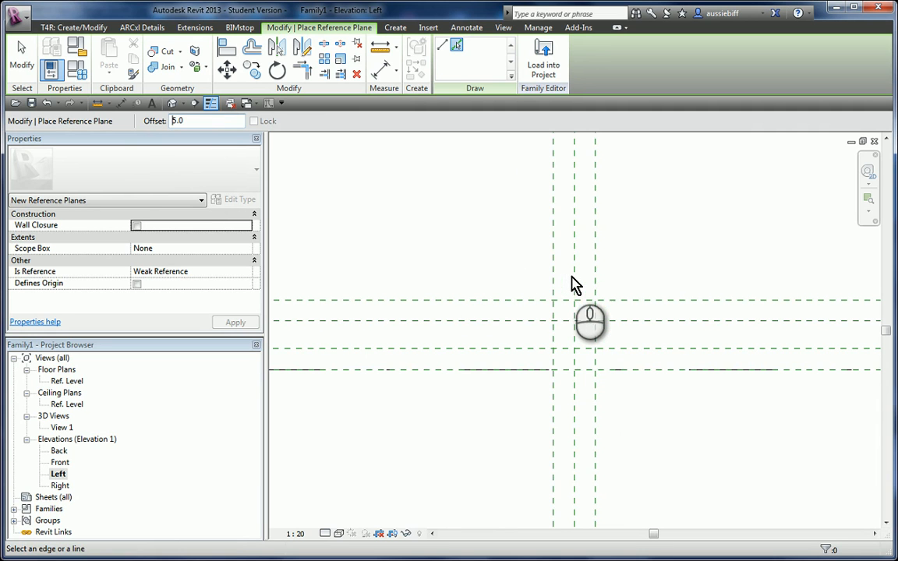
{"action": "left_click", "coordinate": [575, 277]}
{"action": "scroll", "coordinate": [574, 279], "scroll_direction": "up", "scroll_amount": 2}
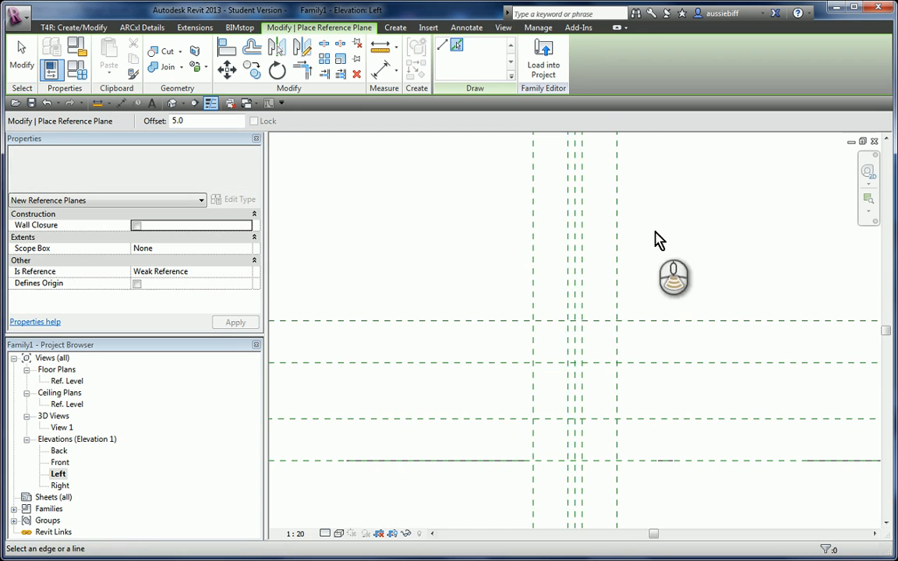
{"action": "scroll", "coordinate": [647, 234], "scroll_direction": "down", "scroll_amount": 2}
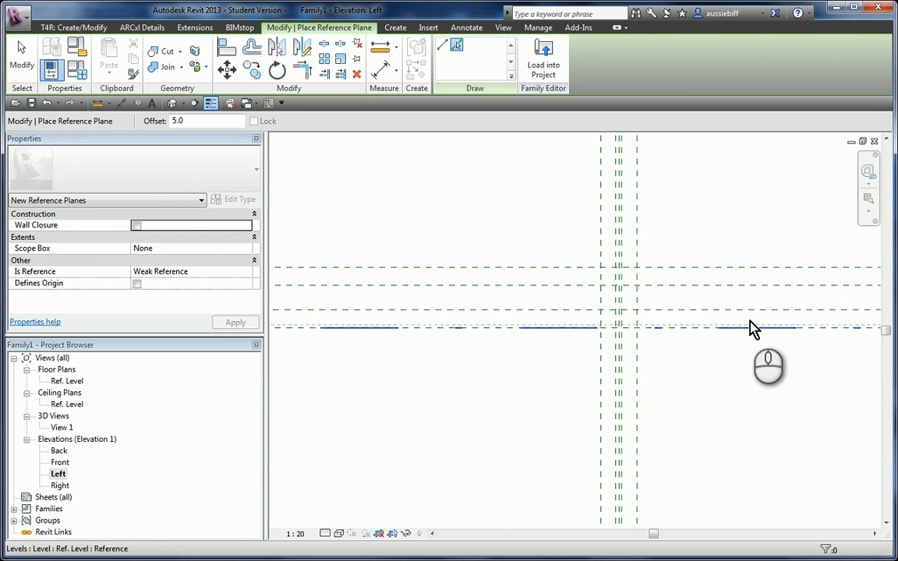
{"action": "scroll", "coordinate": [751, 326], "scroll_direction": "up", "scroll_amount": 2}
{"action": "scroll", "coordinate": [760, 315], "scroll_direction": "down", "scroll_amount": 2}
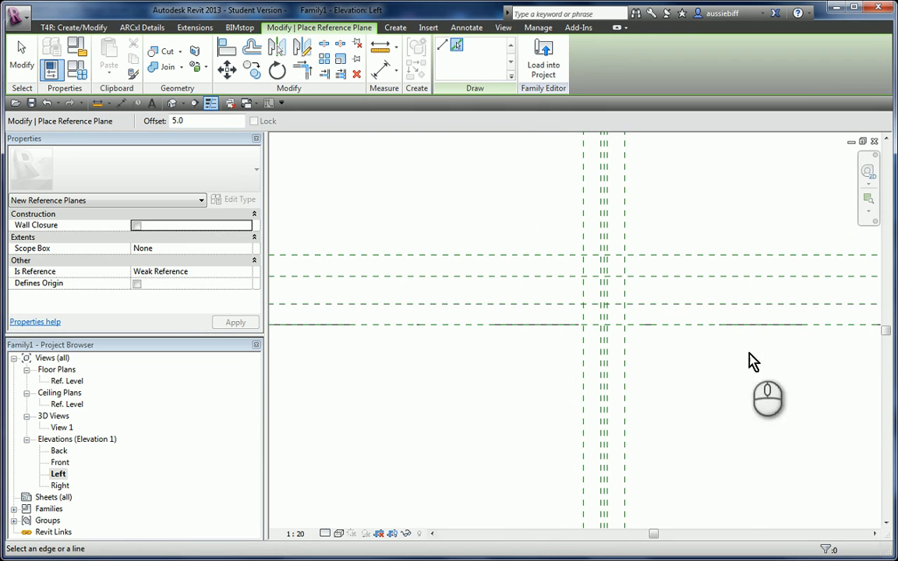
Add an aligned dimension for the joist's overall height between the lowest and highest horizontal reference planes, picking the plane instead of the coincident level.
{"action": "scroll", "coordinate": [786, 363], "scroll_direction": "down", "scroll_amount": 1}
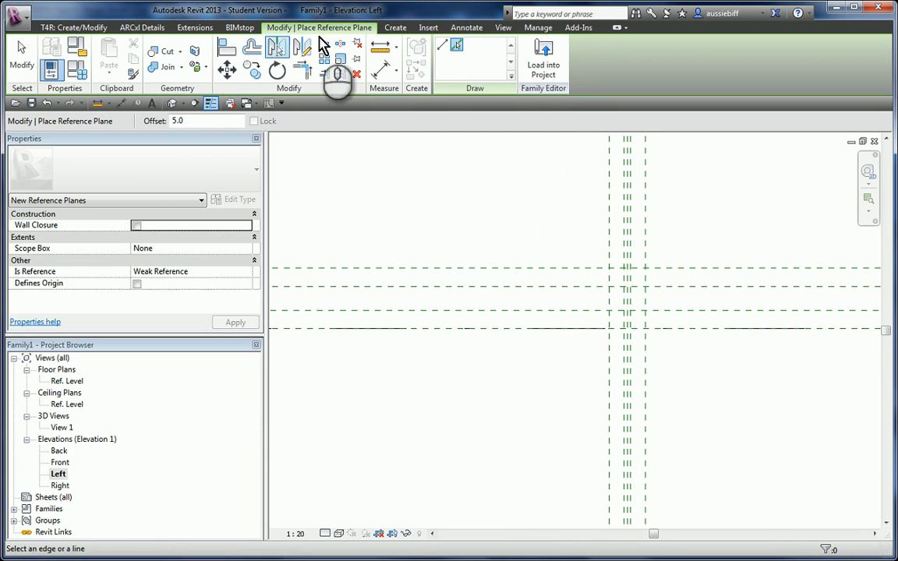
{"action": "left_click", "coordinate": [454, 30]}
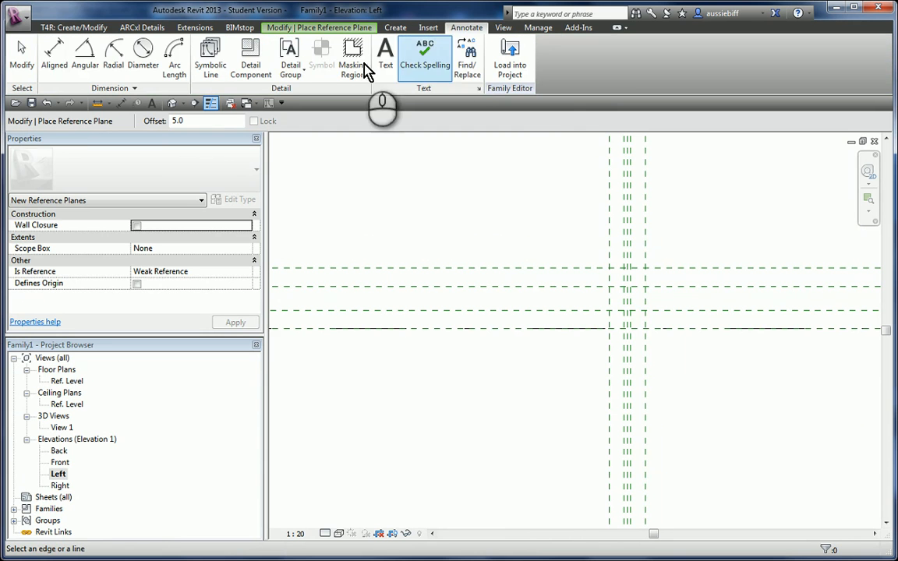
{"action": "left_click", "coordinate": [49, 64]}
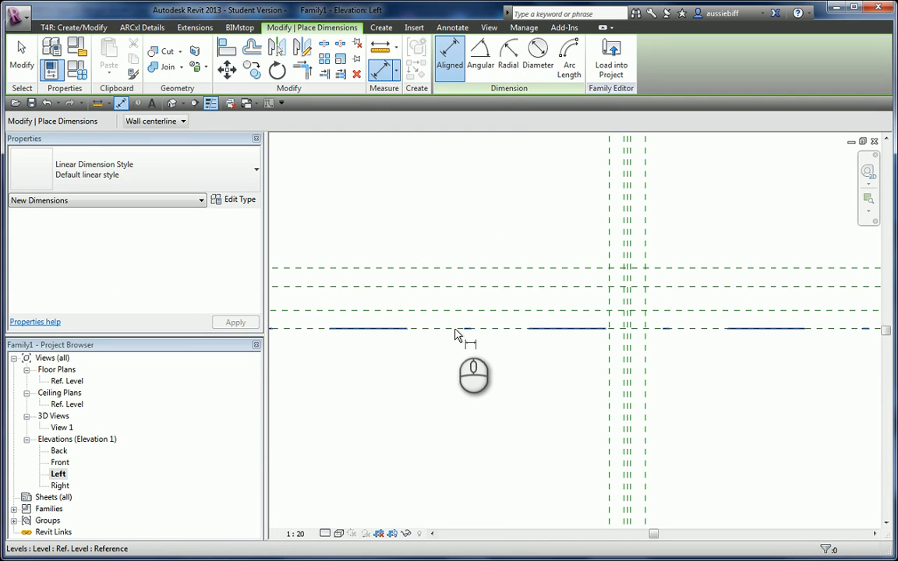
{"action": "key", "text": "Tab"}
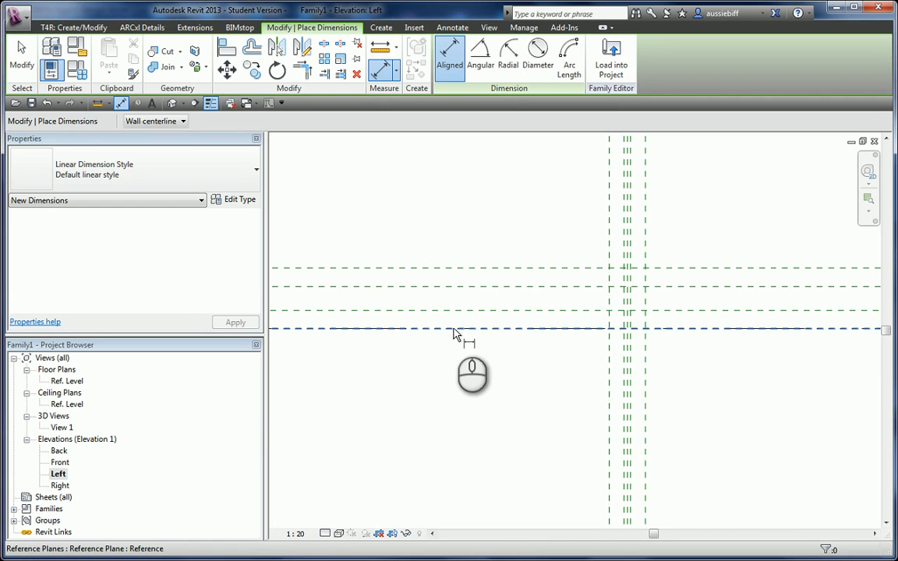
{"action": "left_click", "coordinate": [454, 328]}
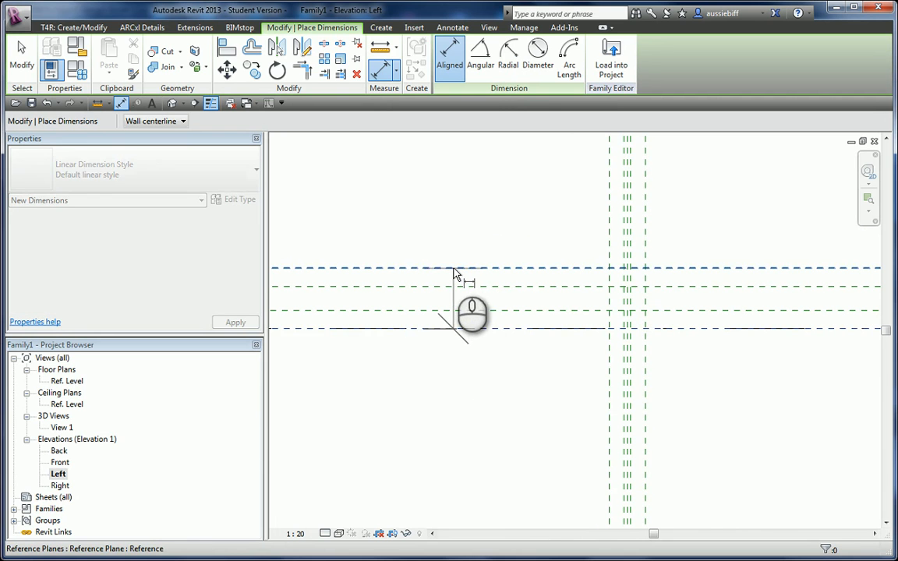
{"action": "left_click", "coordinate": [456, 271]}
{"action": "scroll", "coordinate": [607, 284], "scroll_direction": "down", "scroll_amount": 2}
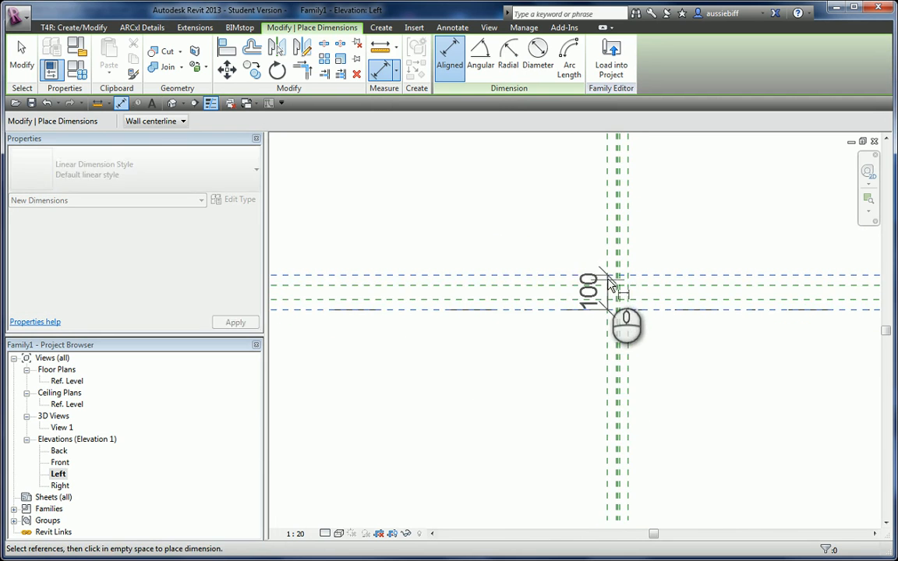
{"action": "left_click", "coordinate": [521, 299]}
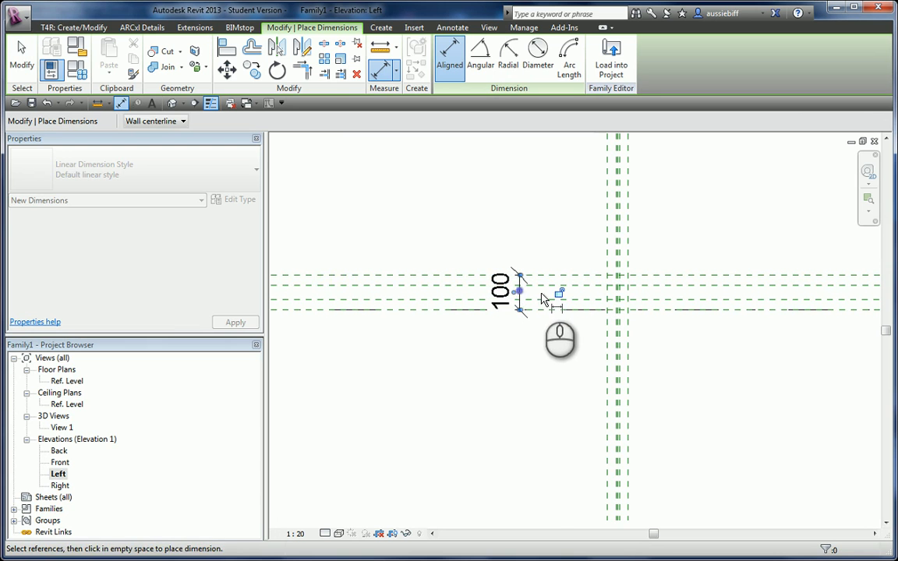
{"action": "left_click", "coordinate": [21, 55]}
{"action": "left_click", "coordinate": [479, 392]}
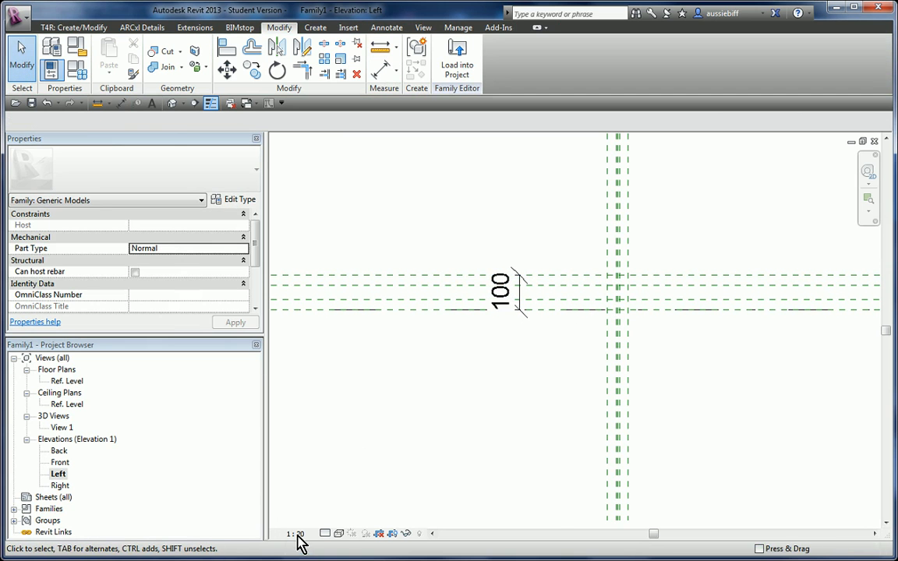
Set the Left elevation's view scale to 1:5.
{"action": "left_click", "coordinate": [297, 535]}
{"action": "left_click", "coordinate": [301, 392]}
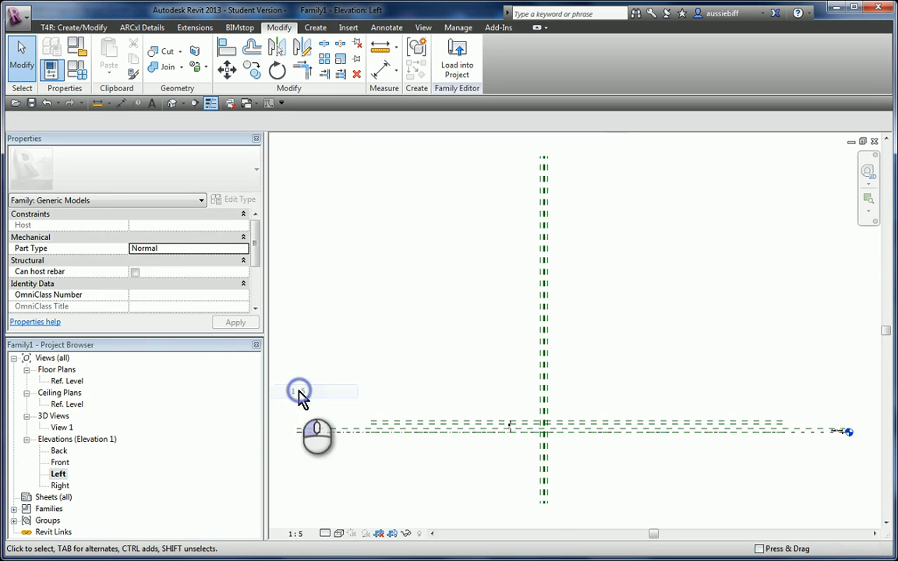
{"action": "scroll", "coordinate": [538, 454], "scroll_direction": "up", "scroll_amount": 2}
{"action": "scroll", "coordinate": [547, 455], "scroll_direction": "up", "scroll_amount": 4}
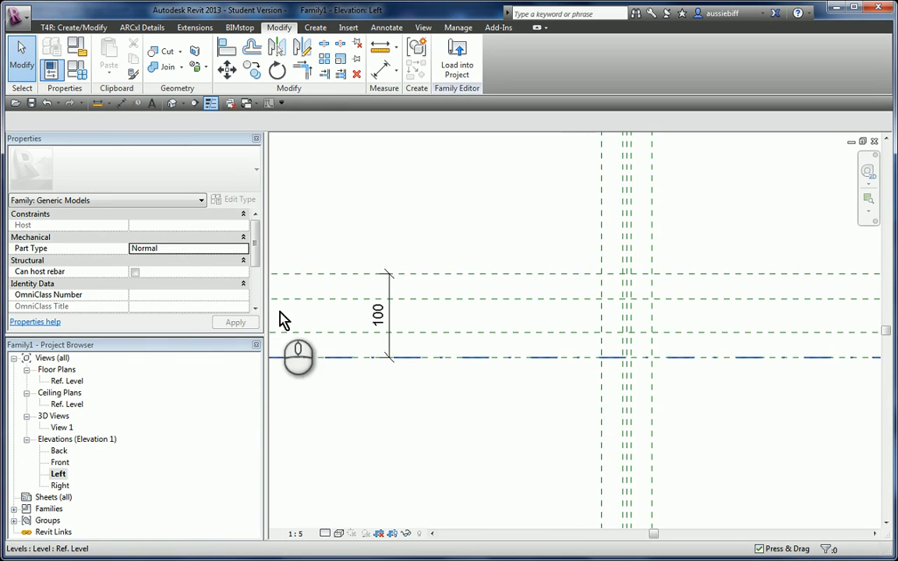
Add an aligned dimension for the flange width between the two outermost vertical reference planes.
{"action": "scroll", "coordinate": [296, 312], "scroll_direction": "up", "scroll_amount": 2}
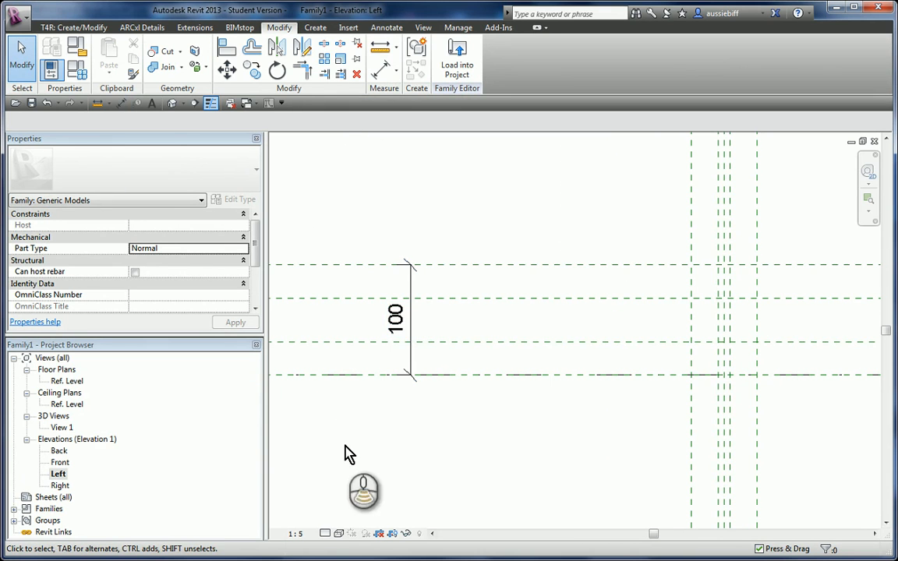
{"action": "scroll", "coordinate": [348, 454], "scroll_direction": "down", "scroll_amount": 1}
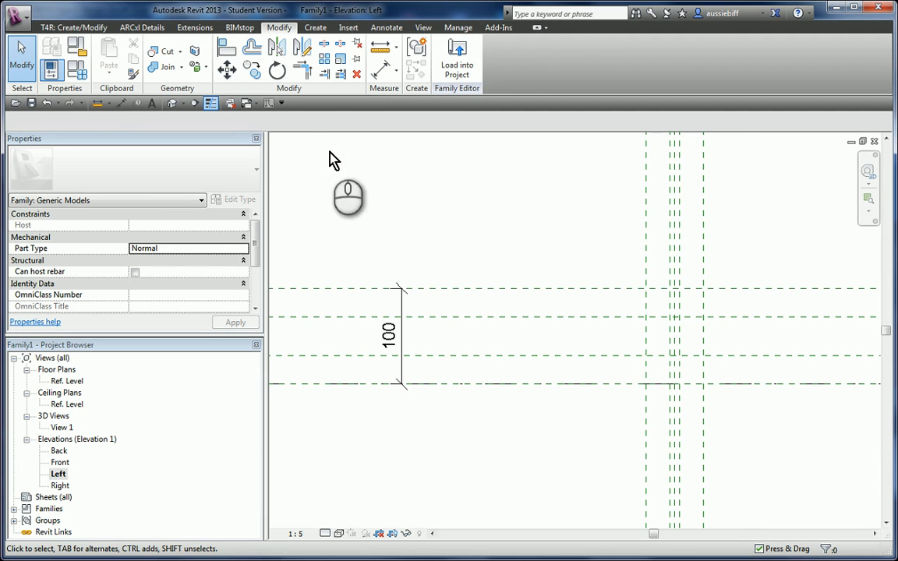
{"action": "left_click", "coordinate": [386, 29]}
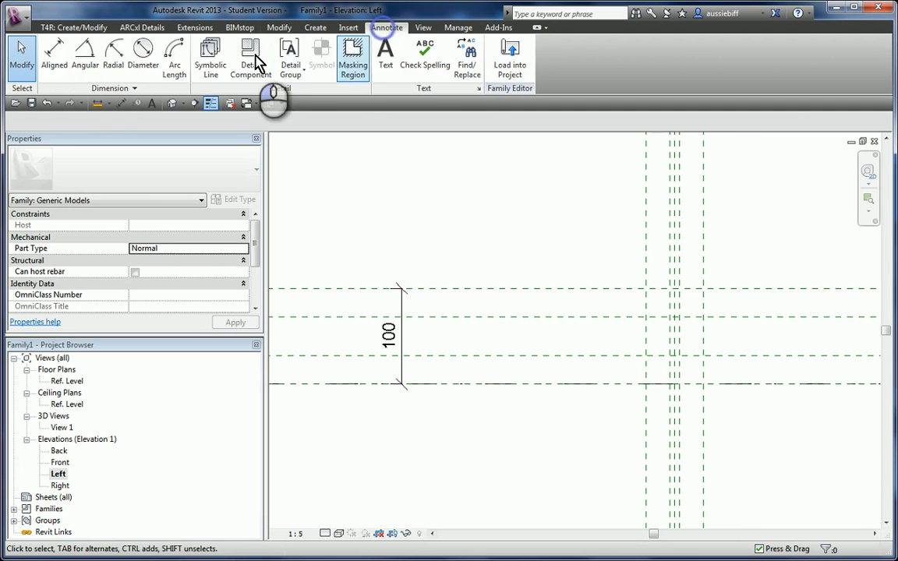
{"action": "left_click", "coordinate": [65, 72]}
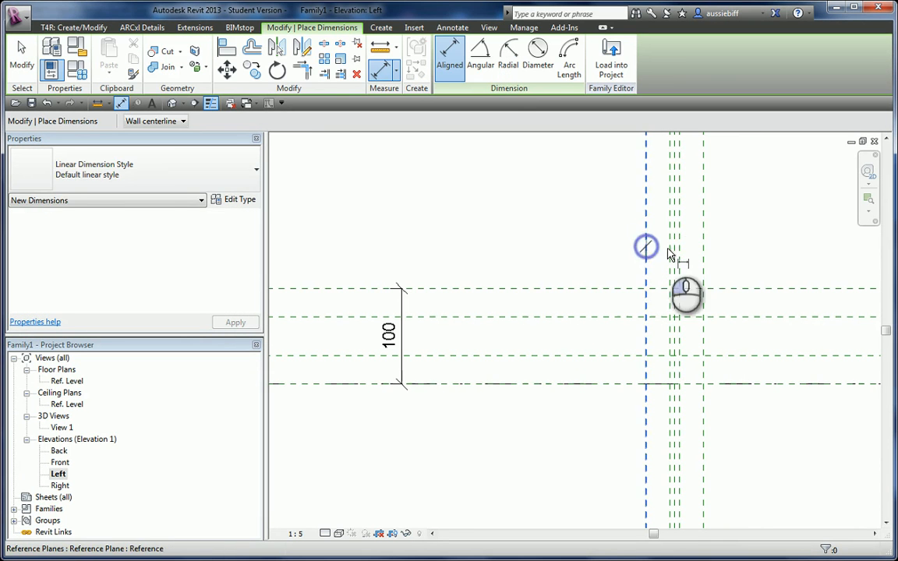
{"action": "left_click", "coordinate": [703, 248]}
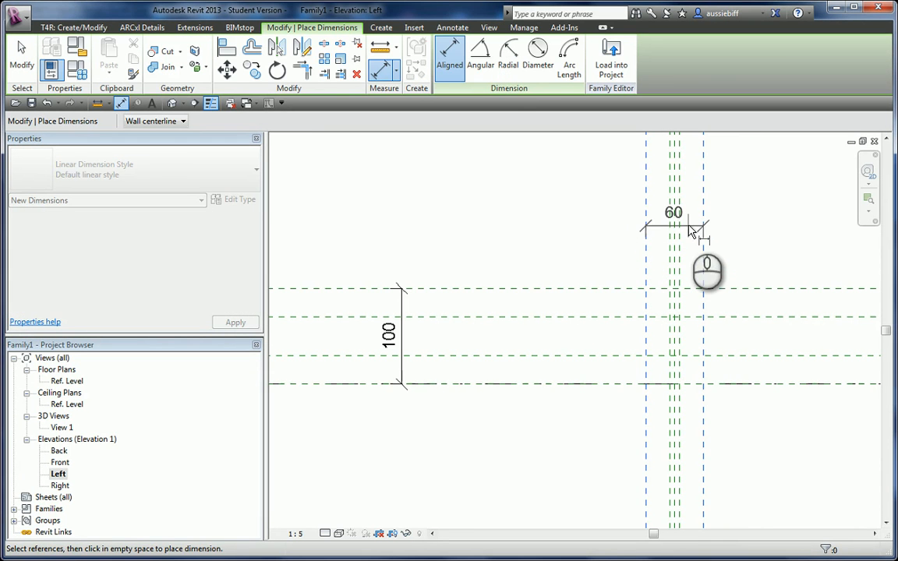
{"action": "scroll", "coordinate": [689, 226], "scroll_direction": "up", "scroll_amount": 2}
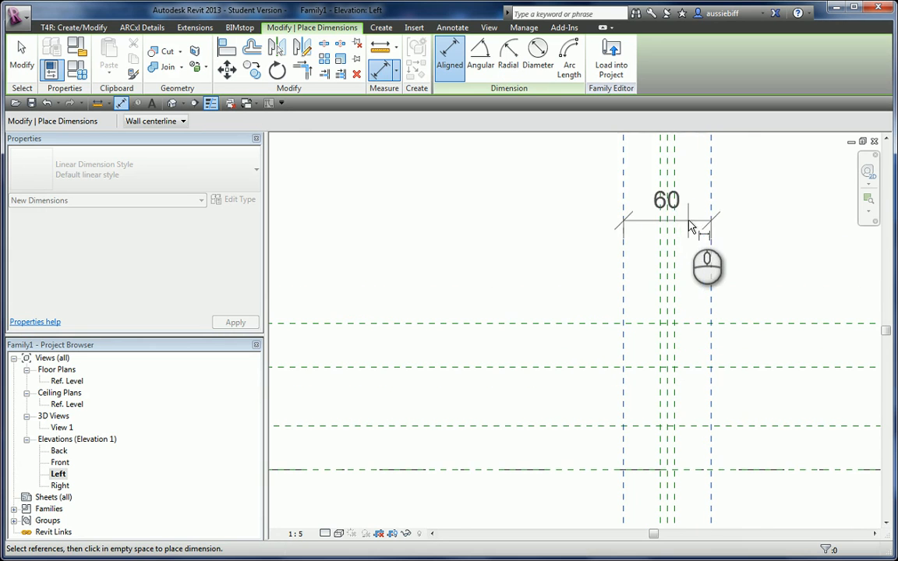
{"action": "left_click", "coordinate": [689, 226]}
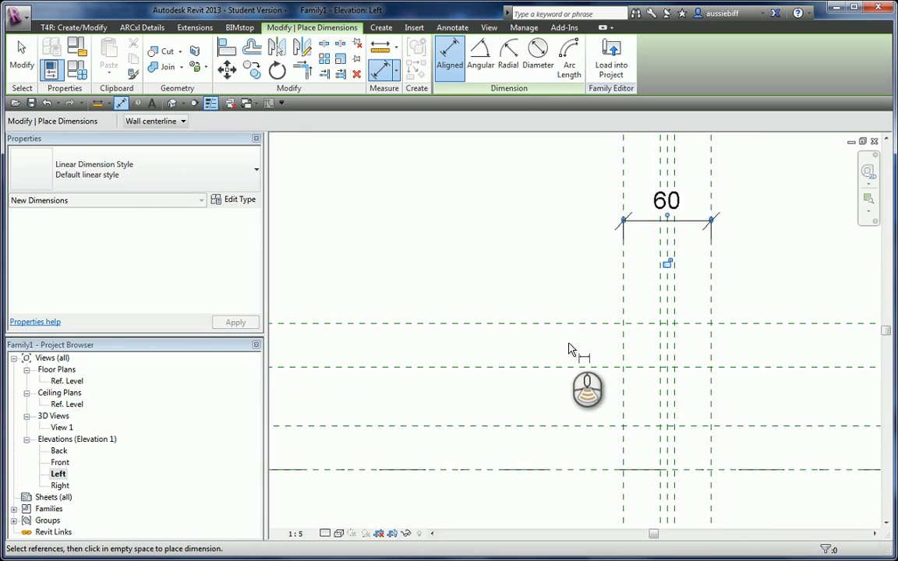
Dimension the outer vertical planes through the centre plane in one string above the width dimension and apply an equality constraint.
{"action": "scroll", "coordinate": [573, 354], "scroll_direction": "down", "scroll_amount": 2}
{"action": "left_click", "coordinate": [603, 214]}
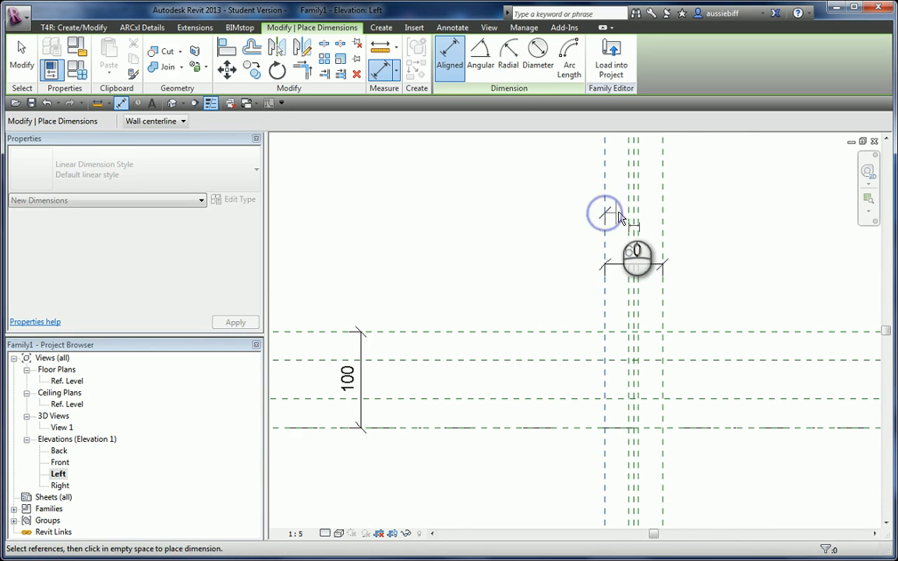
{"action": "left_click", "coordinate": [632, 212]}
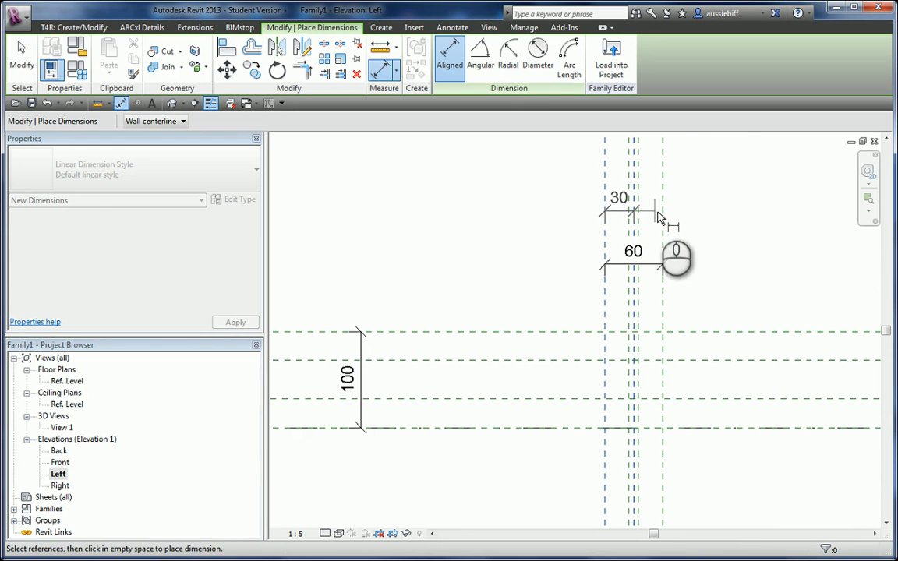
{"action": "left_click", "coordinate": [661, 208]}
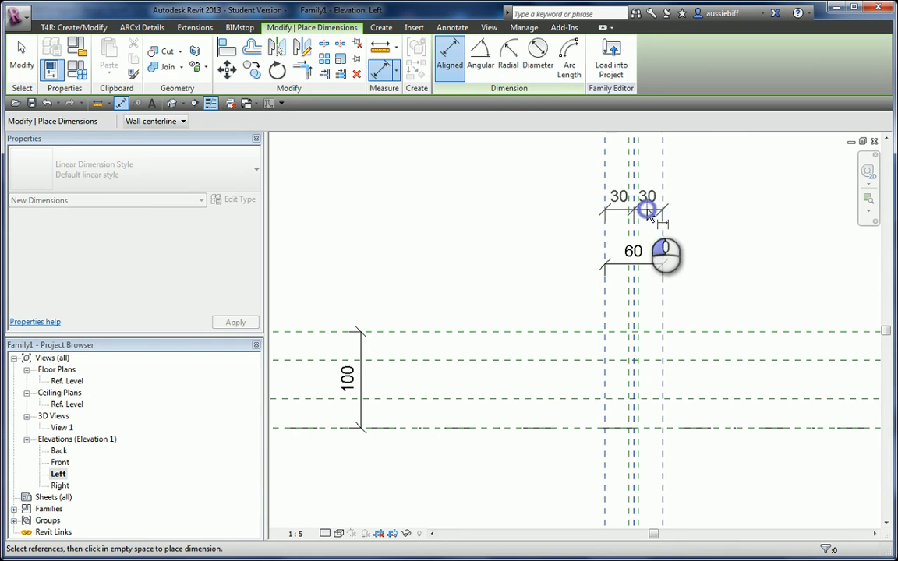
{"action": "left_click", "coordinate": [647, 212]}
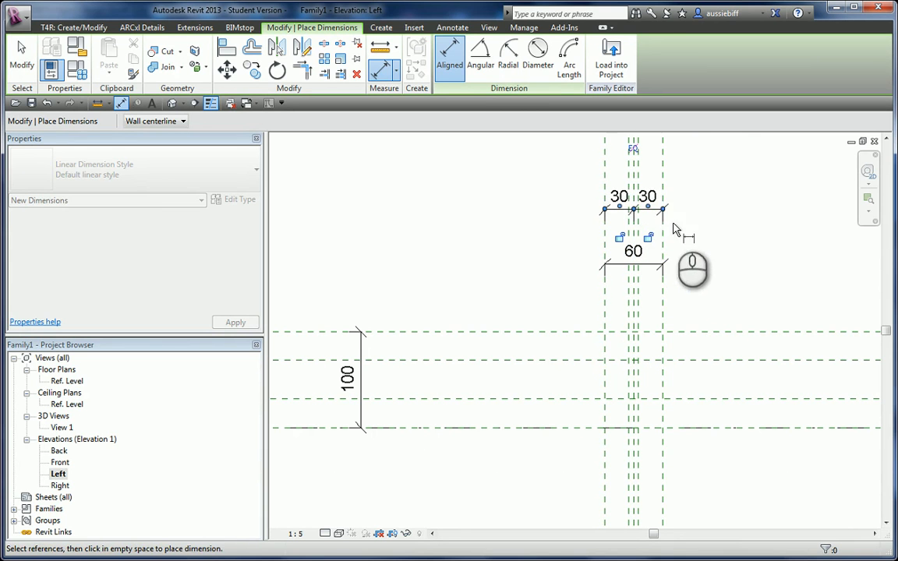
{"action": "left_click", "coordinate": [633, 151]}
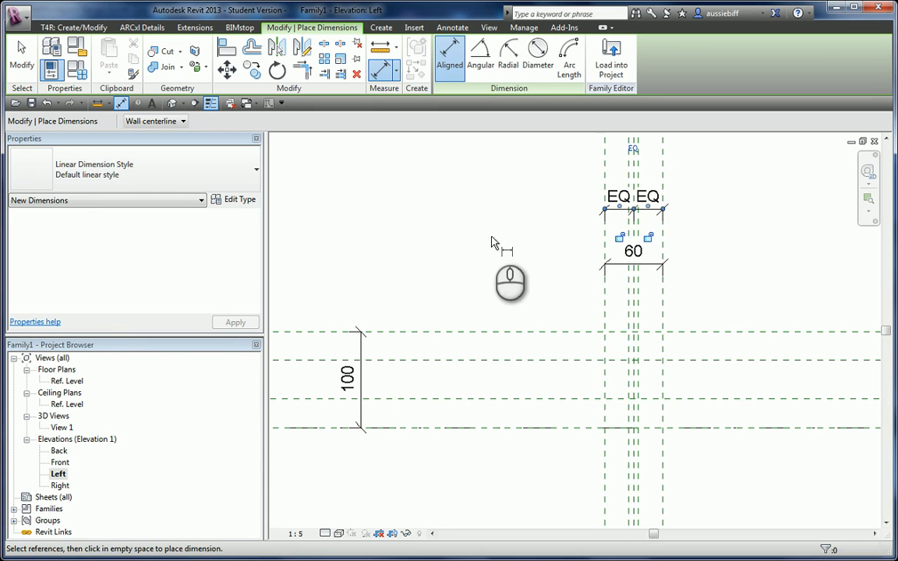
Add an aligned dimension for the web thickness between the two inner vertical reference planes, below the flange width dimension.
{"action": "scroll", "coordinate": [539, 239], "scroll_direction": "down", "scroll_amount": 1}
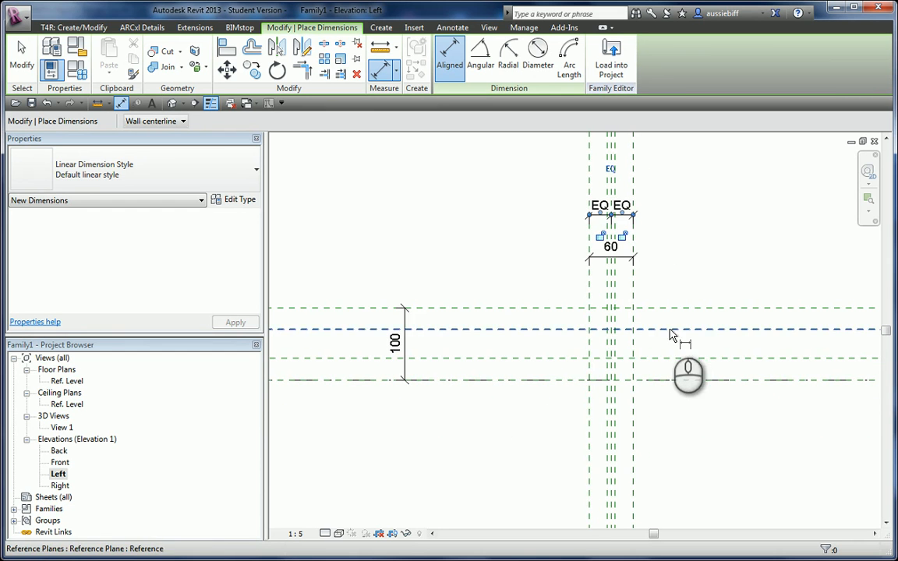
{"action": "scroll", "coordinate": [680, 319], "scroll_direction": "up", "scroll_amount": 1}
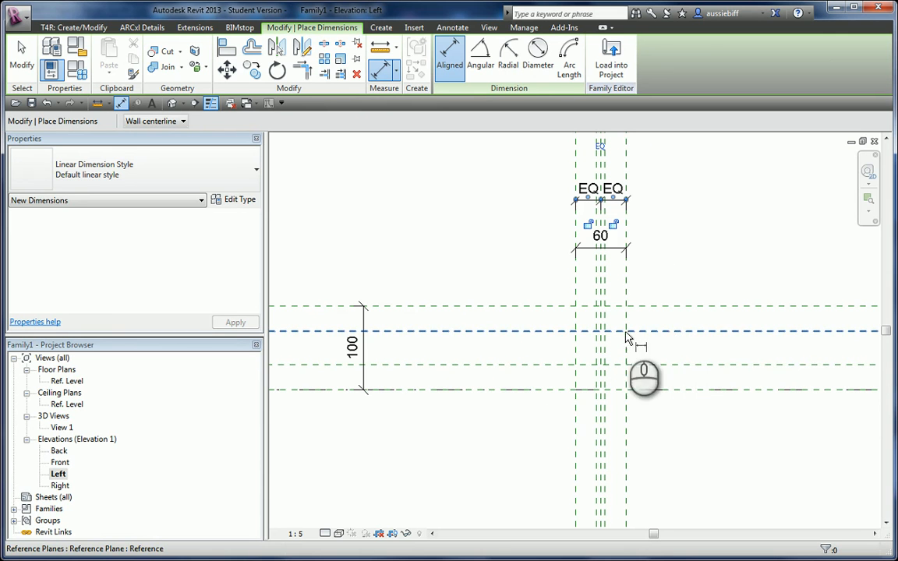
{"action": "scroll", "coordinate": [612, 350], "scroll_direction": "down", "scroll_amount": 1}
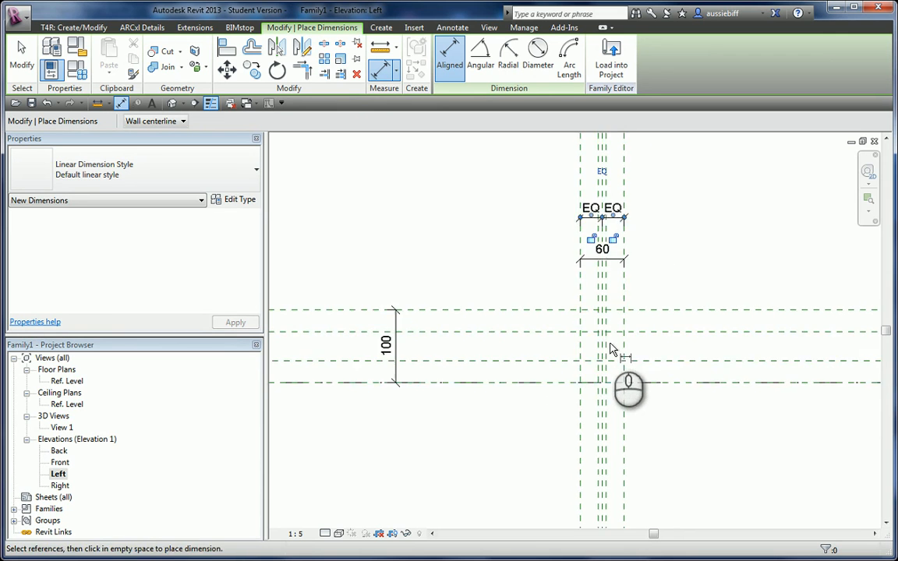
{"action": "scroll", "coordinate": [612, 346], "scroll_direction": "down", "scroll_amount": 2}
{"action": "scroll", "coordinate": [615, 267], "scroll_direction": "up", "scroll_amount": 3}
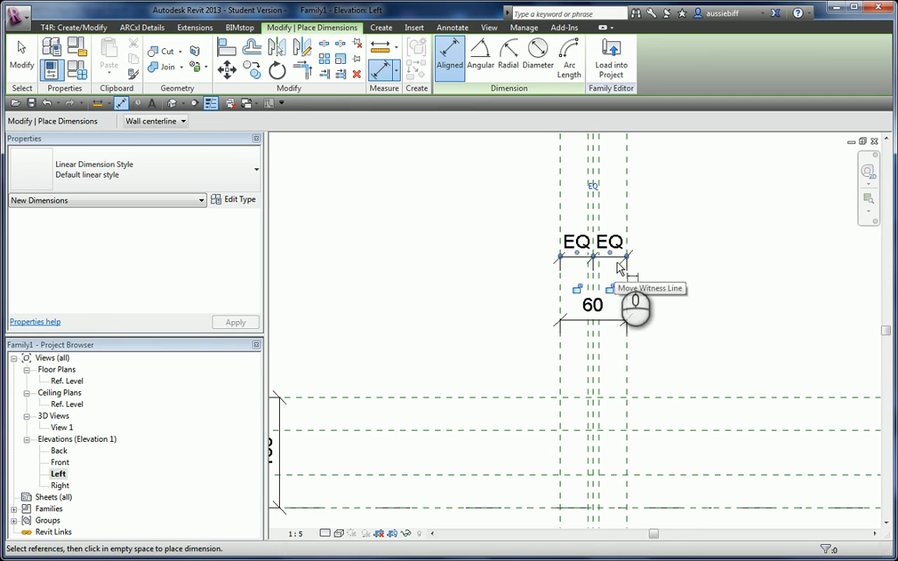
{"action": "left_click", "coordinate": [590, 374]}
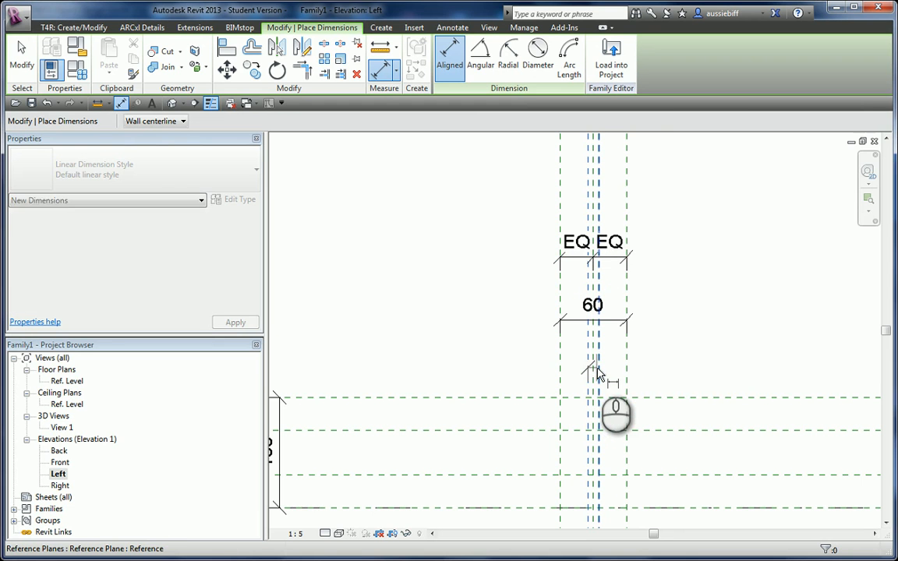
{"action": "left_click", "coordinate": [597, 372]}
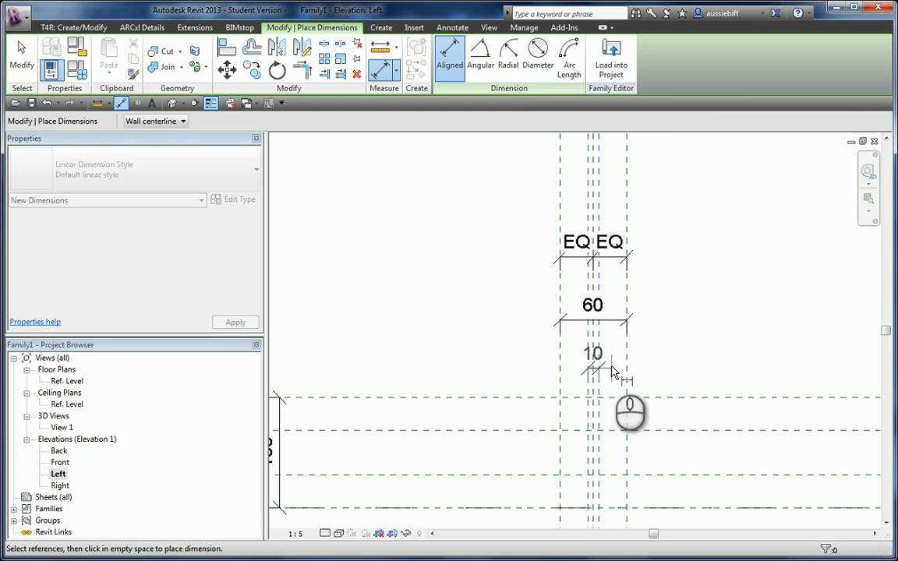
{"action": "left_click", "coordinate": [611, 358]}
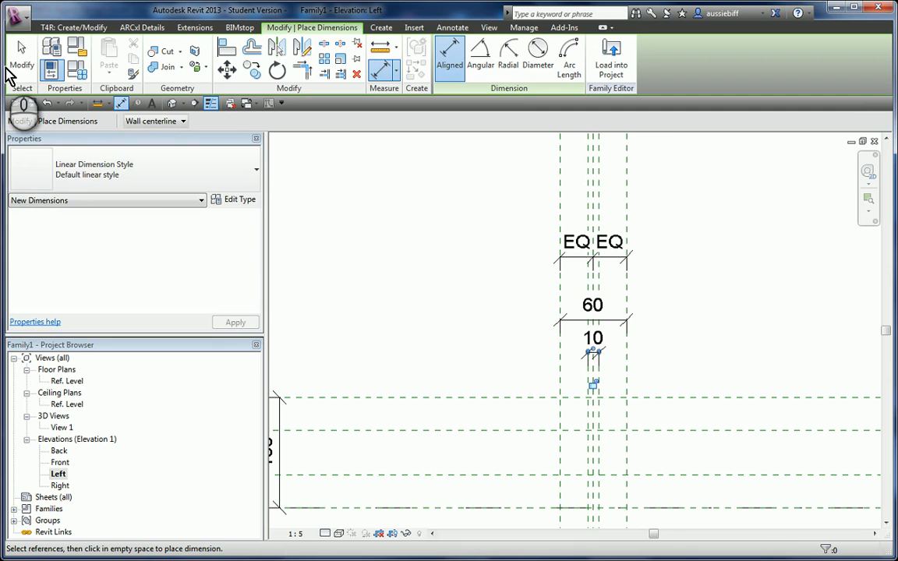
{"action": "left_click", "coordinate": [21, 56]}
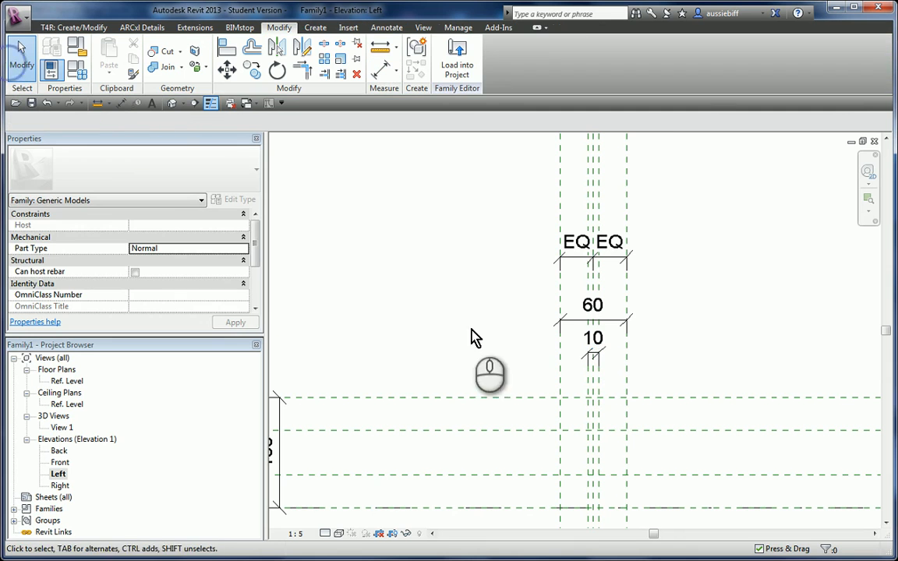
Move the equality and flange width dimensions higher to separate them from the web thickness dimension.
{"action": "left_click", "coordinate": [575, 320]}
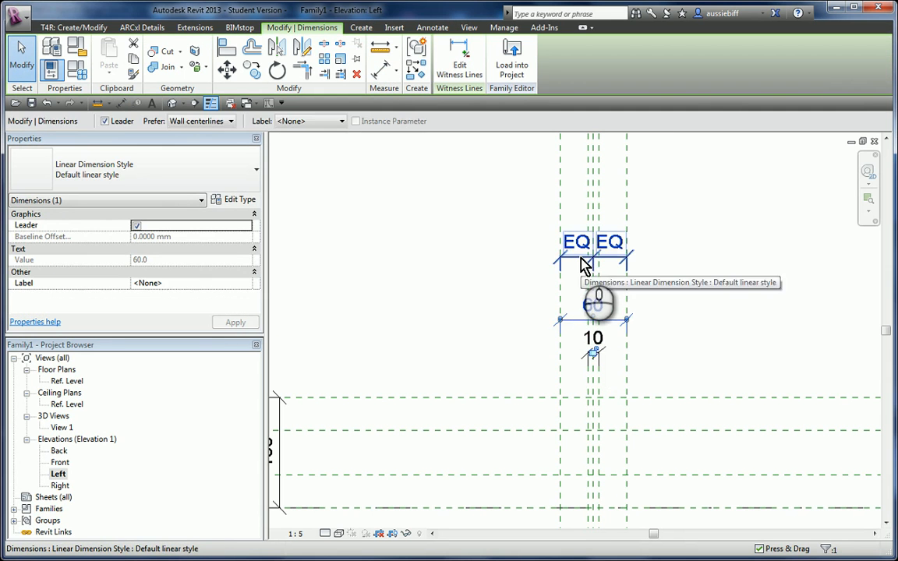
{"action": "left_click_drag", "start_coordinate": [583, 261], "coordinate": [576, 182]}
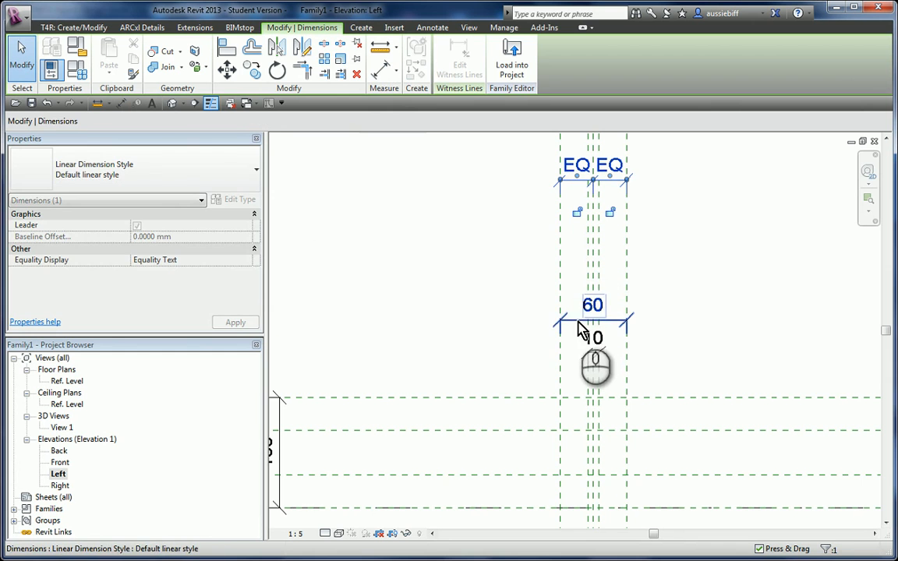
{"action": "left_click_drag", "start_coordinate": [578, 327], "coordinate": [583, 227]}
{"action": "left_click", "coordinate": [511, 241]}
{"action": "scroll", "coordinate": [697, 241], "scroll_direction": "down", "scroll_amount": 2}
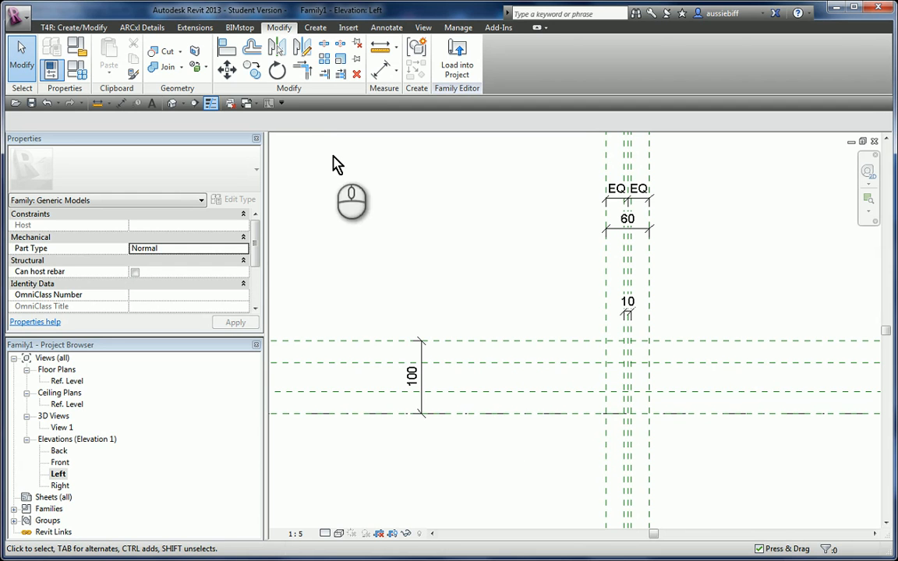
{"action": "left_click", "coordinate": [311, 28]}
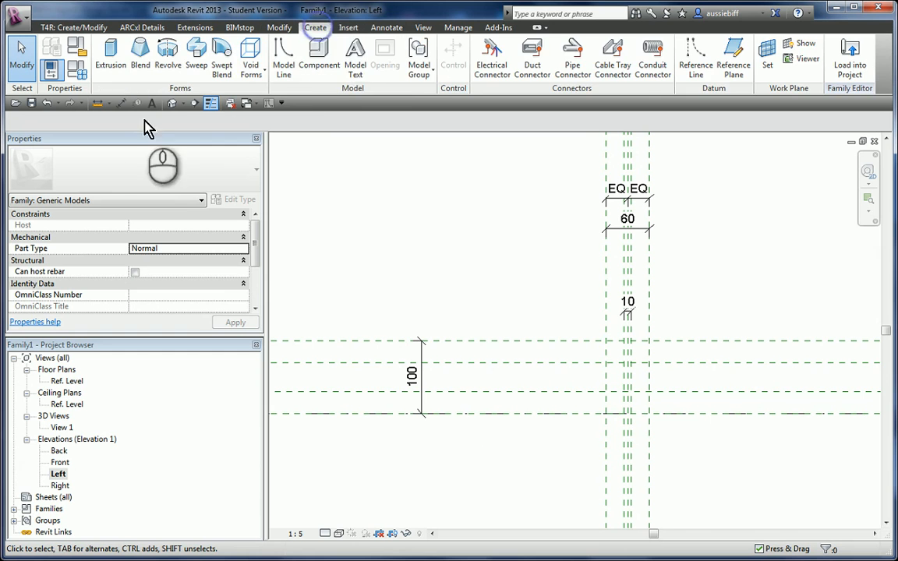
{"action": "left_click", "coordinate": [386, 29]}
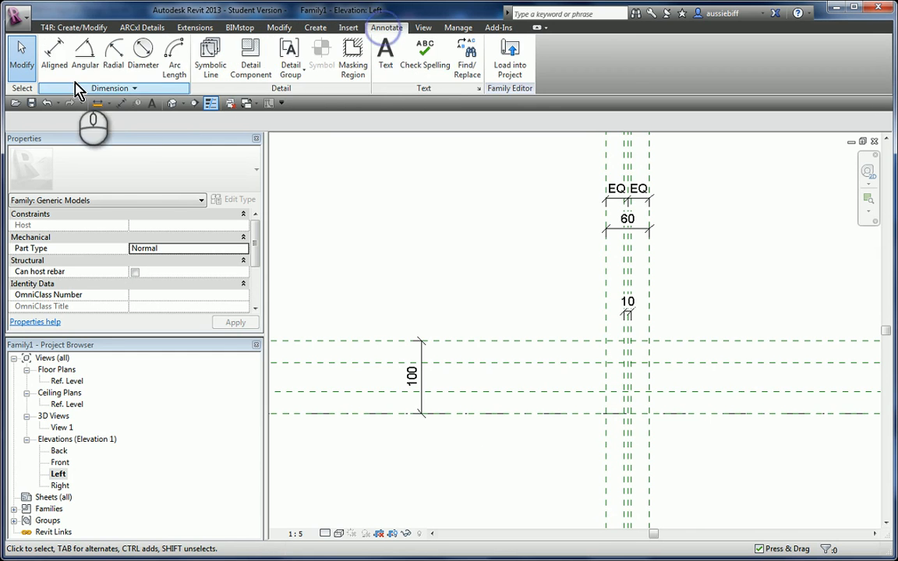
{"action": "left_click", "coordinate": [56, 62]}
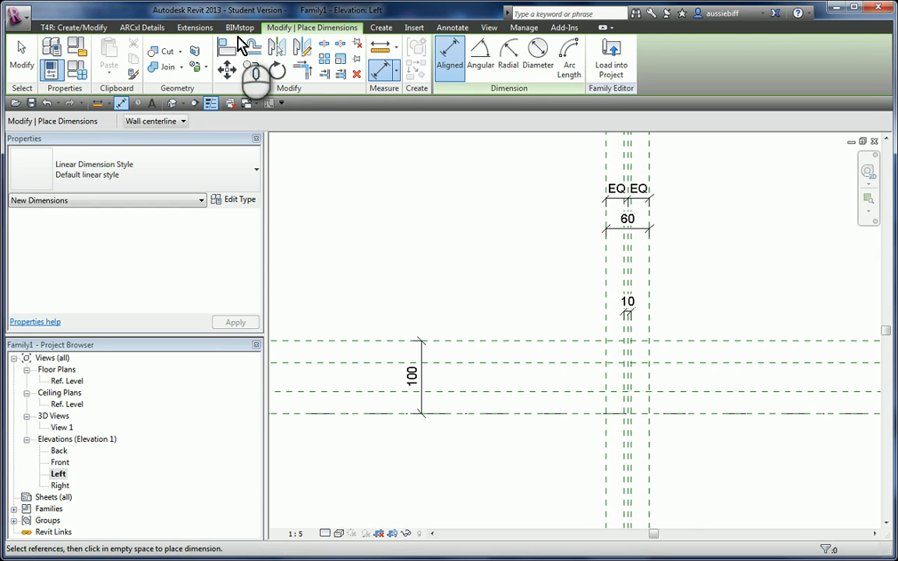
Add two horizontal reference planes offset 10 mm inward from the joist's top plane and from its bottom plane at the reference level.
{"action": "left_click", "coordinate": [381, 28]}
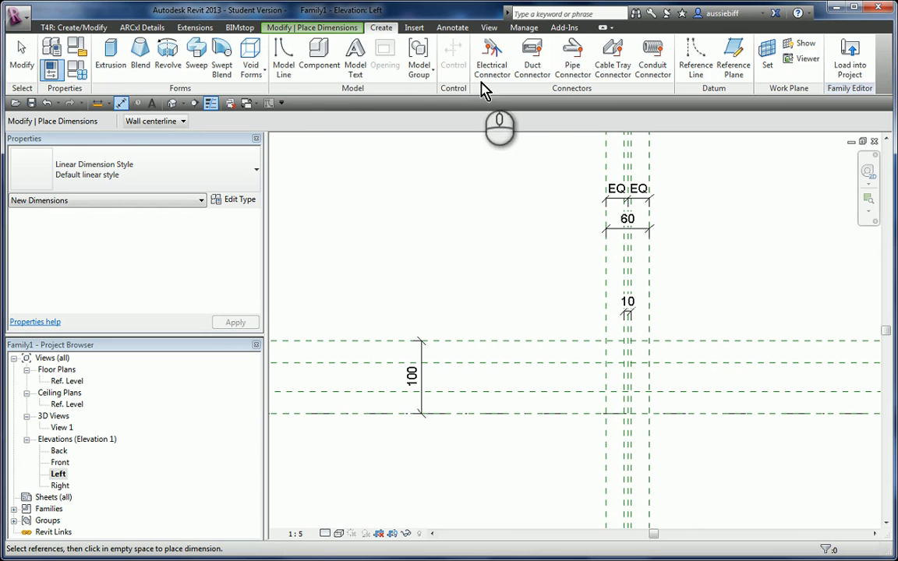
{"action": "left_click", "coordinate": [735, 63]}
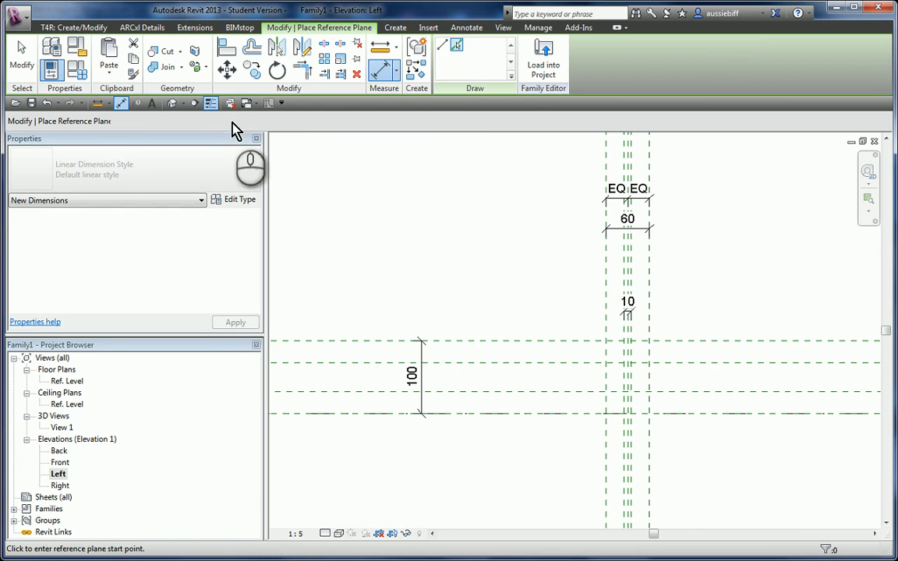
{"action": "double_click", "coordinate": [193, 121]}
{"action": "type", "text": "10"}
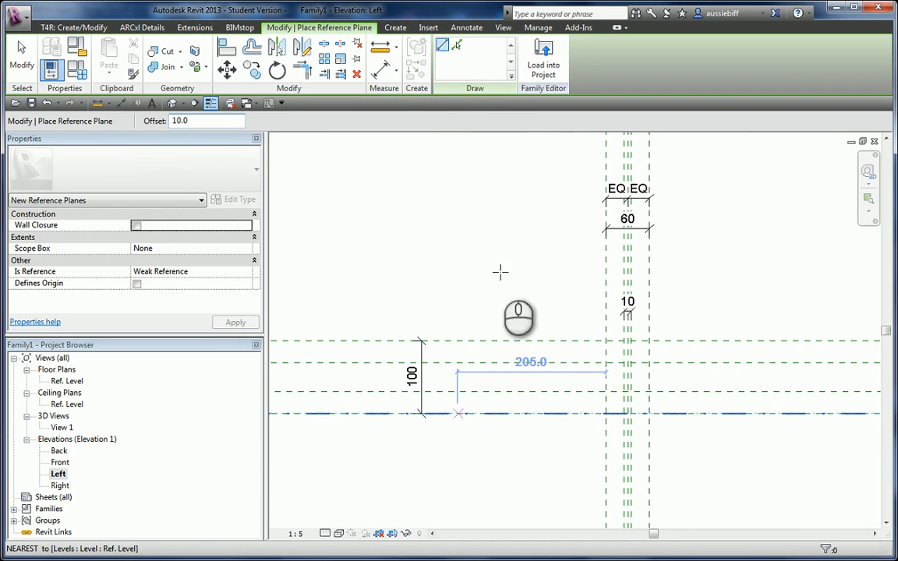
{"action": "left_click", "coordinate": [456, 45]}
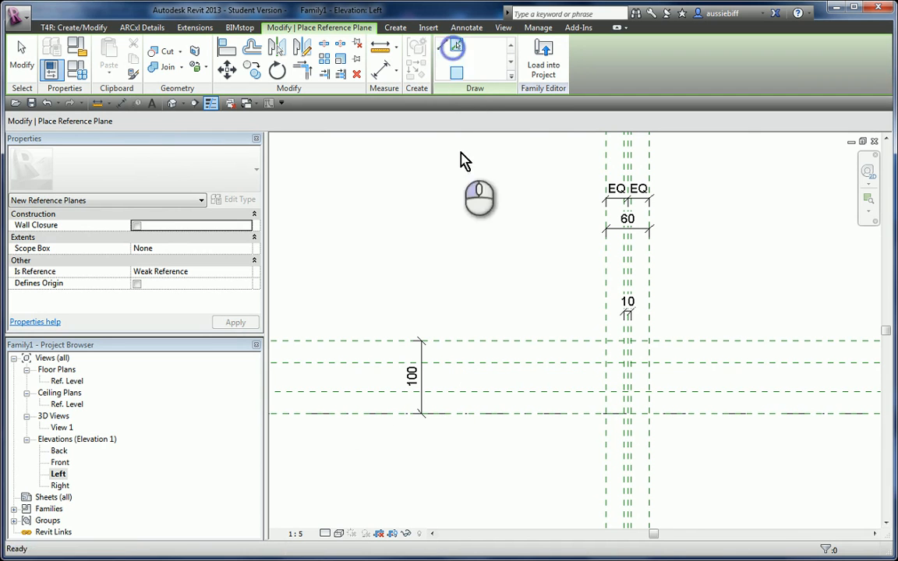
{"action": "left_click", "coordinate": [465, 420]}
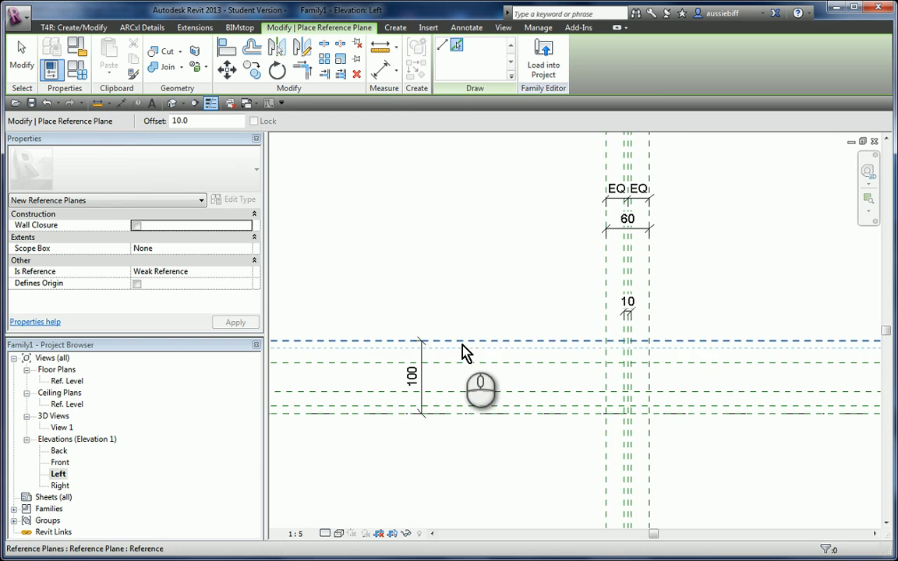
{"action": "left_click", "coordinate": [465, 351]}
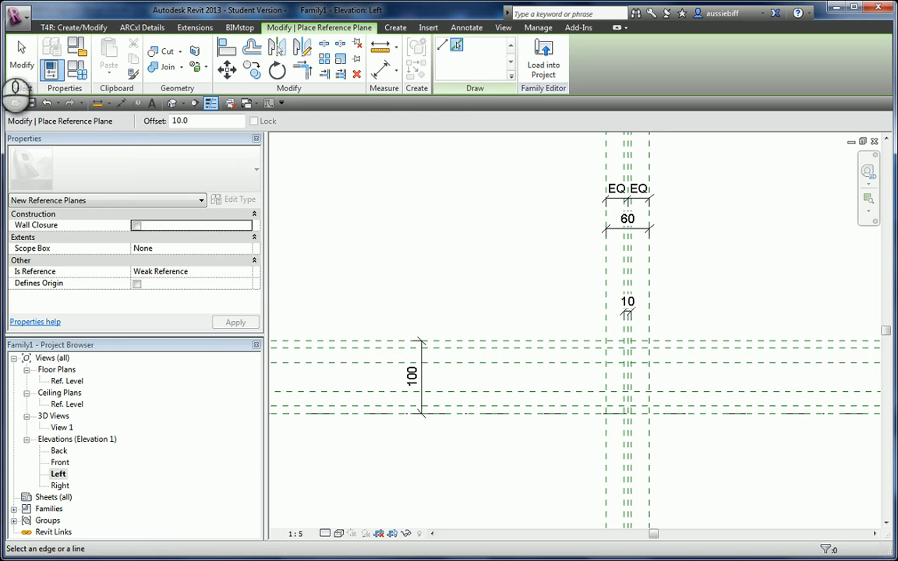
{"action": "left_click", "coordinate": [21, 70]}
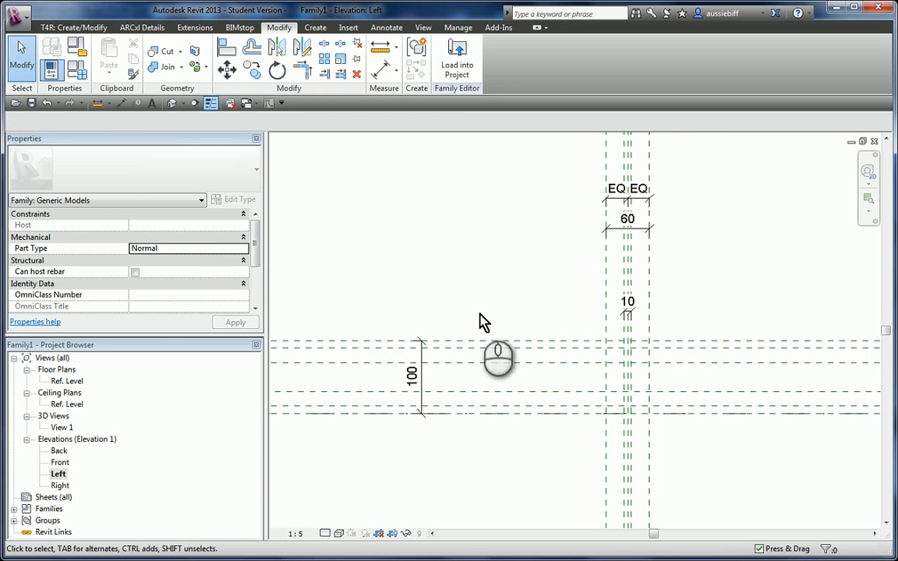
Add an aligned dimension between the top reference plane and the new plane just below it.
{"action": "scroll", "coordinate": [490, 351], "scroll_direction": "up", "scroll_amount": 3}
{"action": "scroll", "coordinate": [491, 351], "scroll_direction": "up", "scroll_amount": 1}
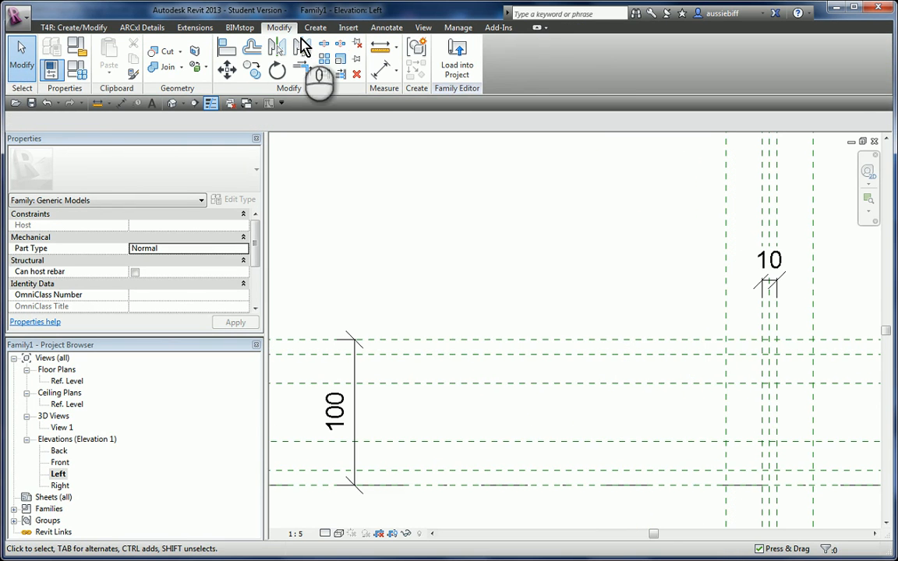
{"action": "left_click", "coordinate": [387, 30]}
{"action": "left_click", "coordinate": [56, 53]}
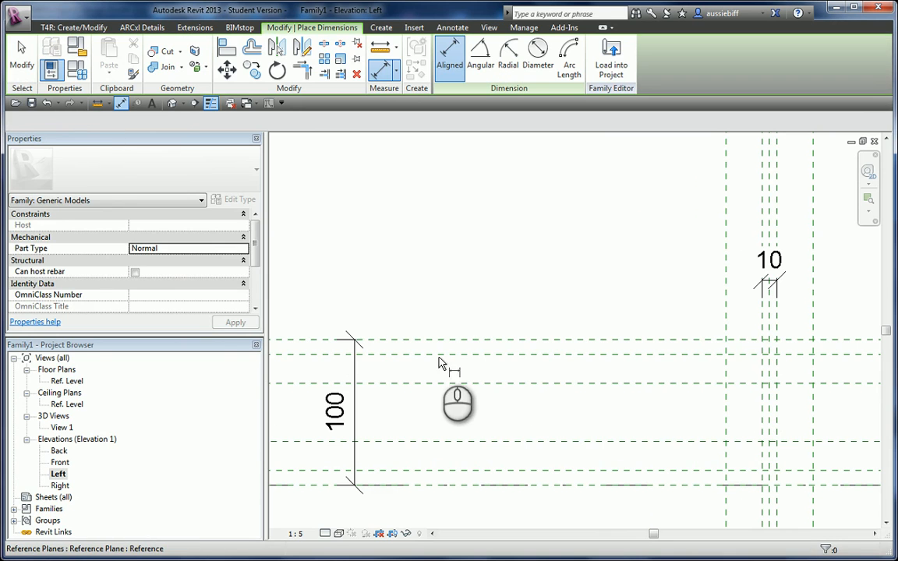
{"action": "left_click", "coordinate": [438, 355]}
{"action": "left_click", "coordinate": [433, 340]}
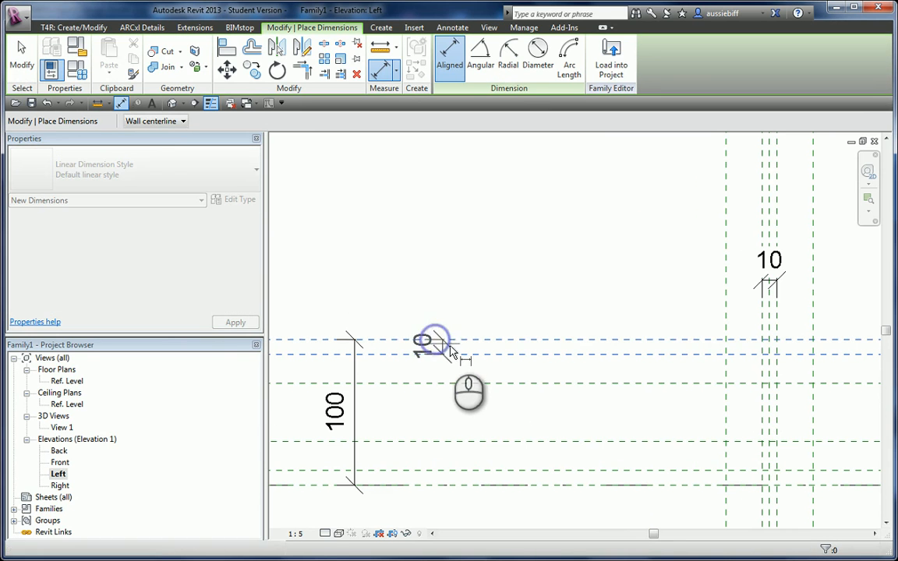
{"action": "left_click", "coordinate": [431, 306]}
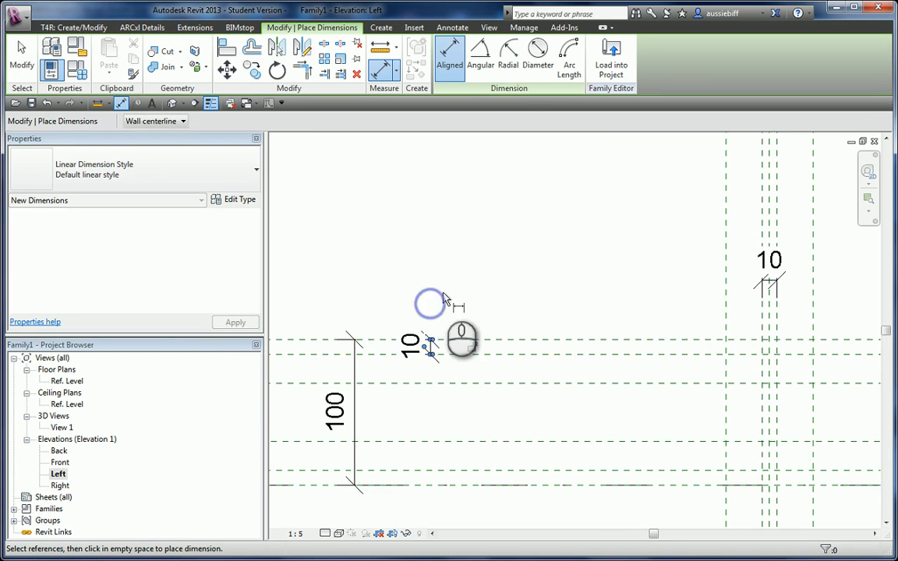
Add an aligned dimension between the bottom reference plane and the new plane just above it, in line with the upper one.
{"action": "scroll", "coordinate": [442, 217], "scroll_direction": "down", "scroll_amount": 2}
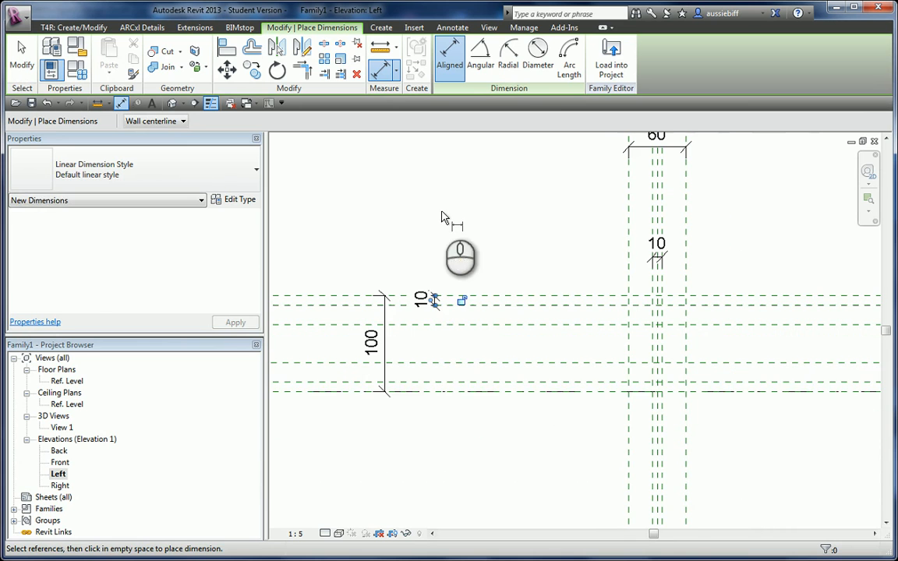
{"action": "left_click", "coordinate": [433, 384]}
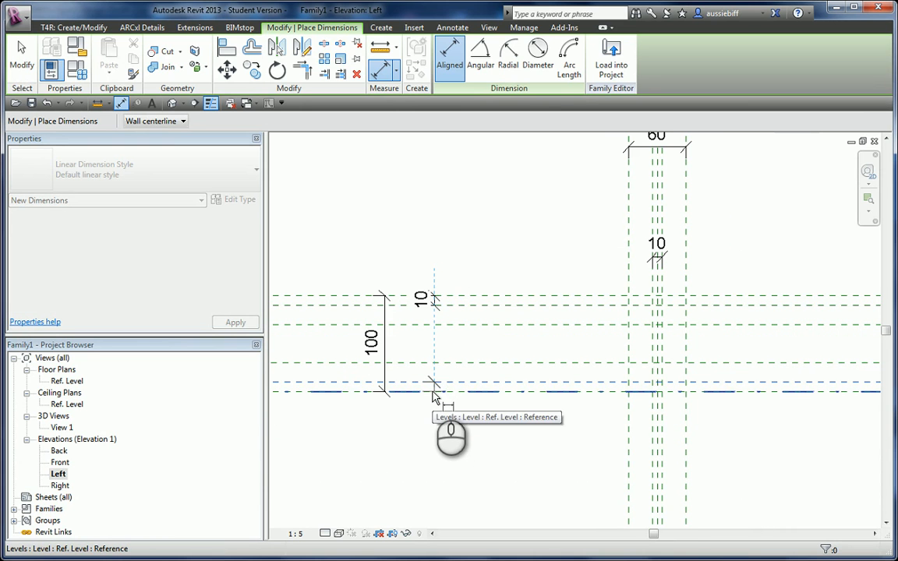
{"action": "key", "text": "Tab"}
{"action": "left_click", "coordinate": [433, 396]}
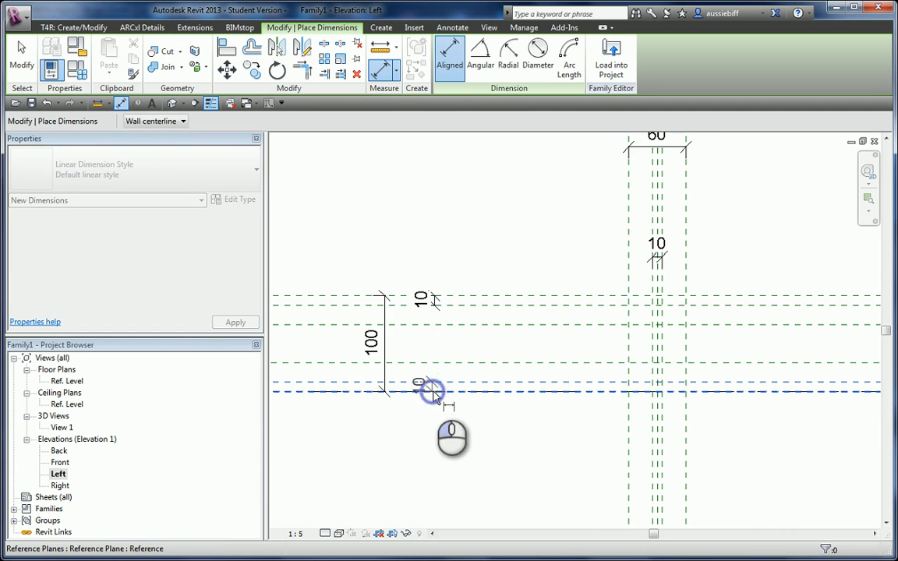
{"action": "left_click", "coordinate": [432, 418]}
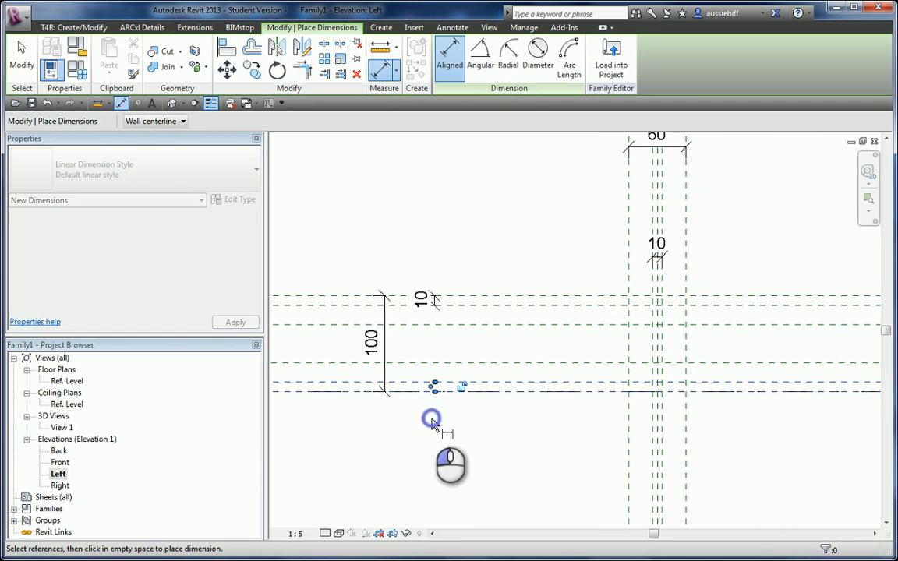
{"action": "left_click", "coordinate": [22, 53]}
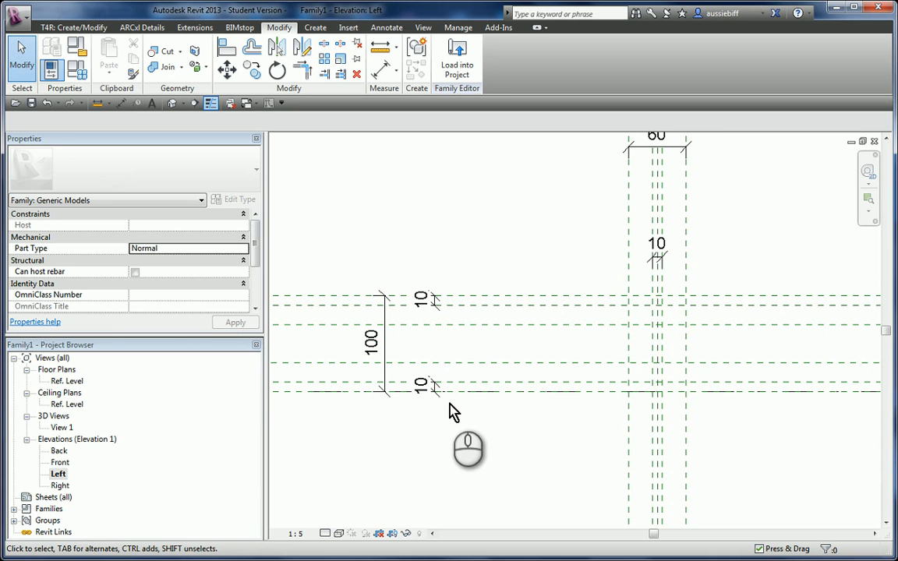
Move the web thickness dimension up to just below the flange width dimension.
{"action": "scroll", "coordinate": [456, 438], "scroll_direction": "down", "scroll_amount": 1}
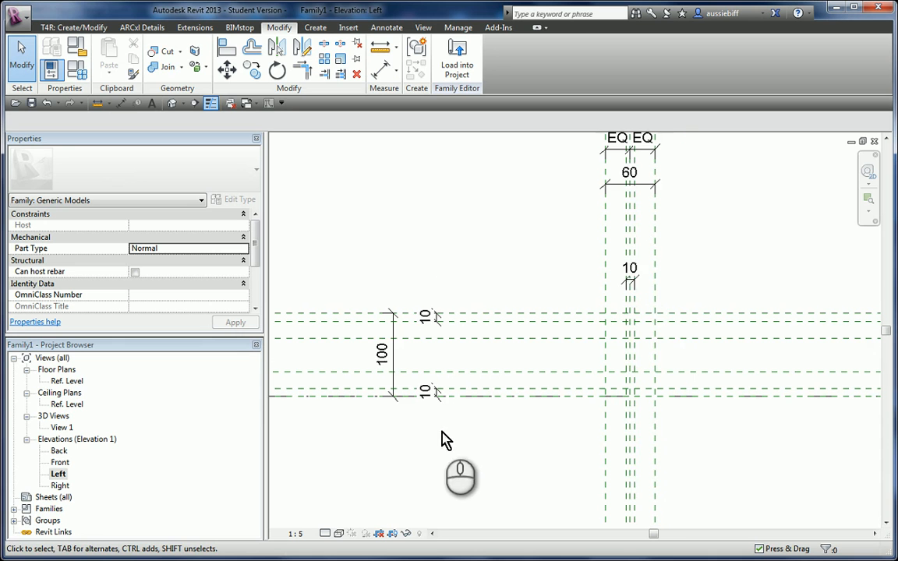
{"action": "left_click_drag", "start_coordinate": [631, 290], "coordinate": [631, 215]}
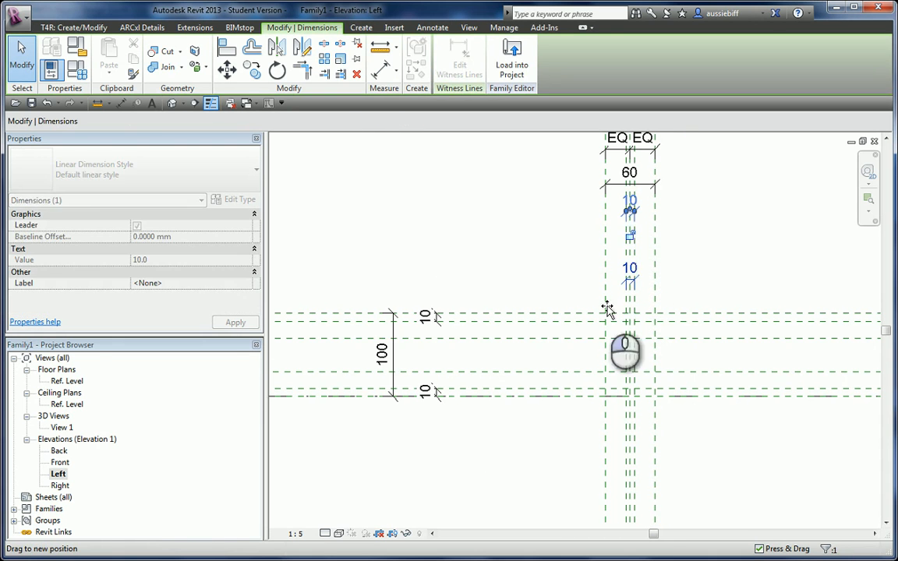
{"action": "left_click", "coordinate": [504, 256]}
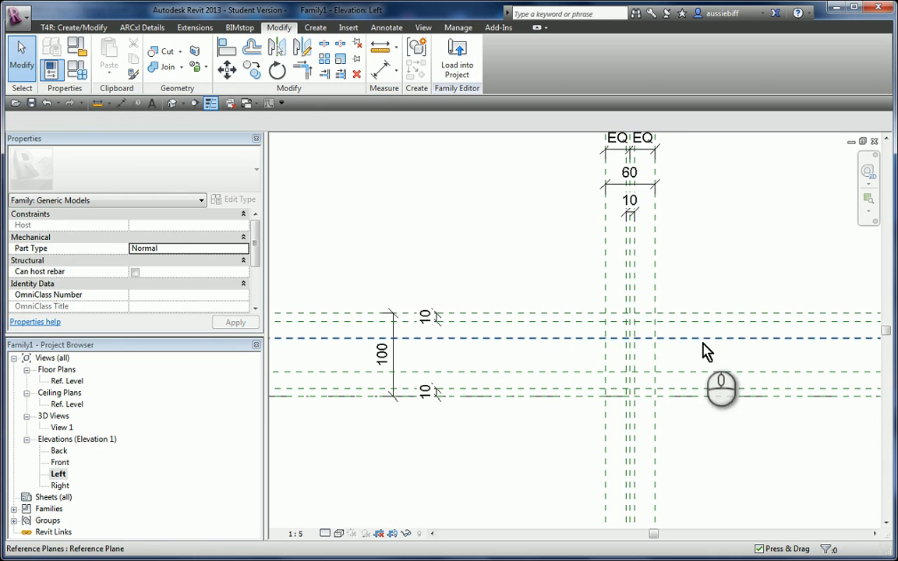
{"action": "scroll", "coordinate": [705, 353], "scroll_direction": "up", "scroll_amount": 1}
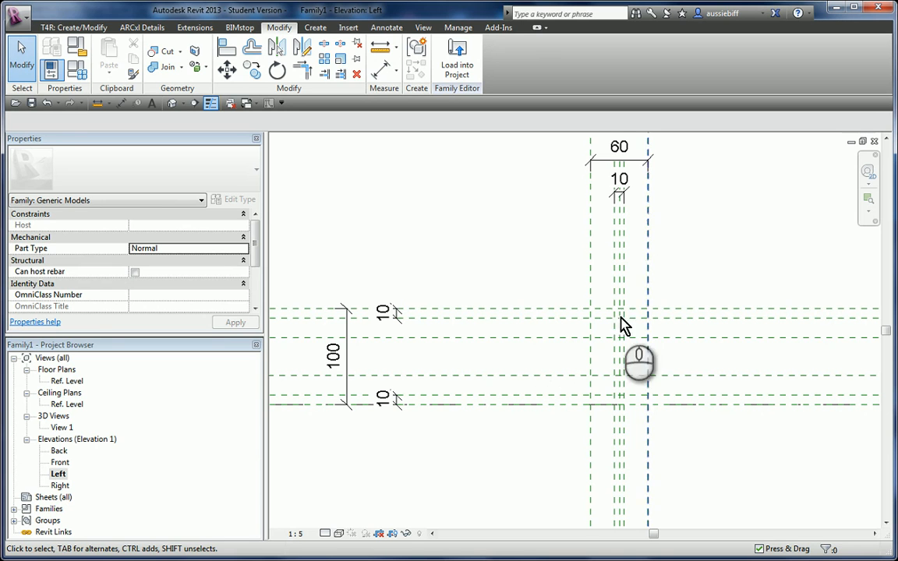
{"action": "scroll", "coordinate": [533, 419], "scroll_direction": "down", "scroll_amount": 1}
{"action": "scroll", "coordinate": [608, 357], "scroll_direction": "up", "scroll_amount": 1}
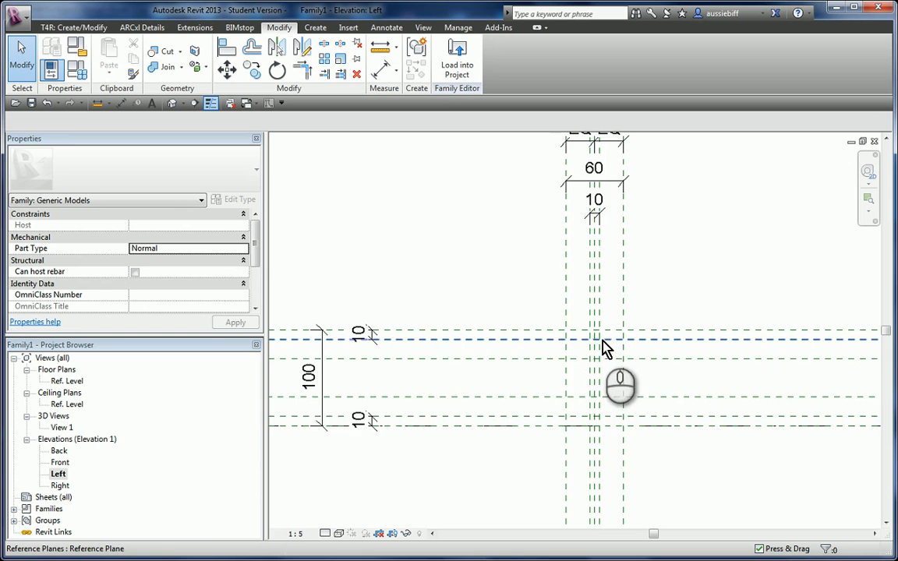
{"action": "scroll", "coordinate": [601, 347], "scroll_direction": "up", "scroll_amount": 1}
{"action": "scroll", "coordinate": [593, 353], "scroll_direction": "up", "scroll_amount": 2}
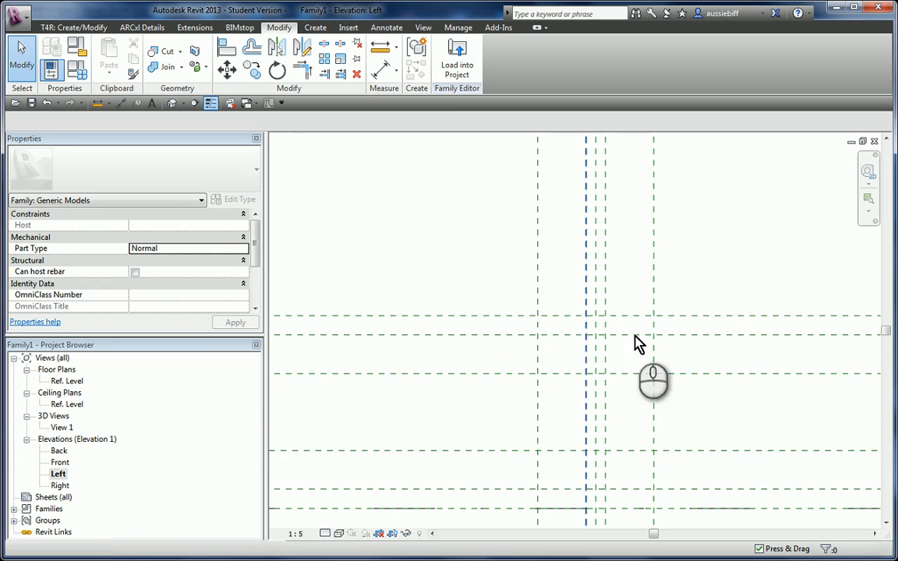
{"action": "scroll", "coordinate": [718, 290], "scroll_direction": "down", "scroll_amount": 3}
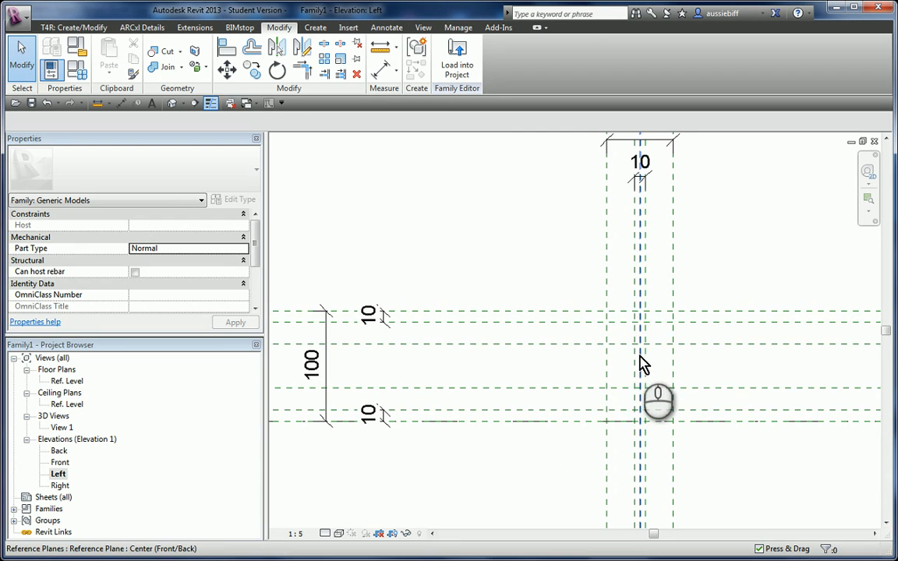
{"action": "scroll", "coordinate": [647, 370], "scroll_direction": "down", "scroll_amount": 1}
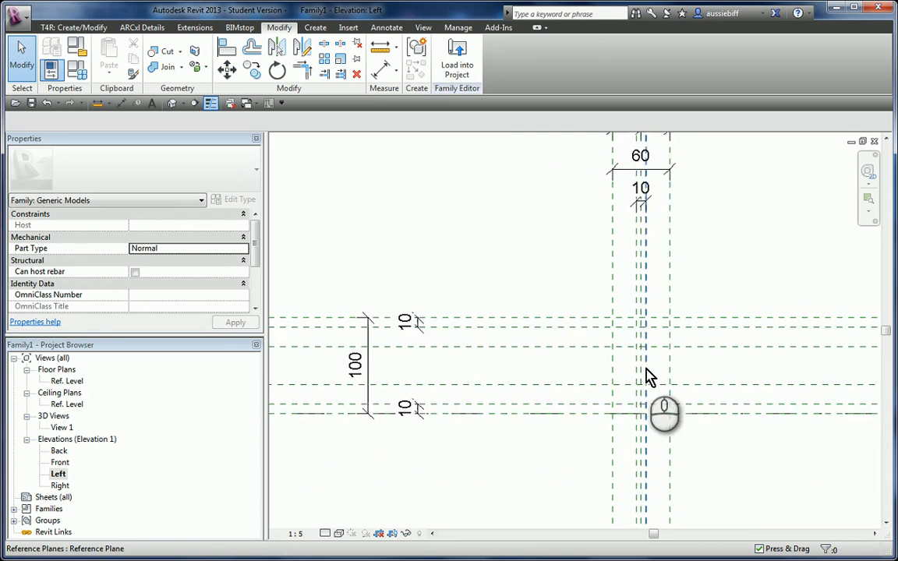
{"action": "scroll", "coordinate": [647, 370], "scroll_direction": "down", "scroll_amount": 1}
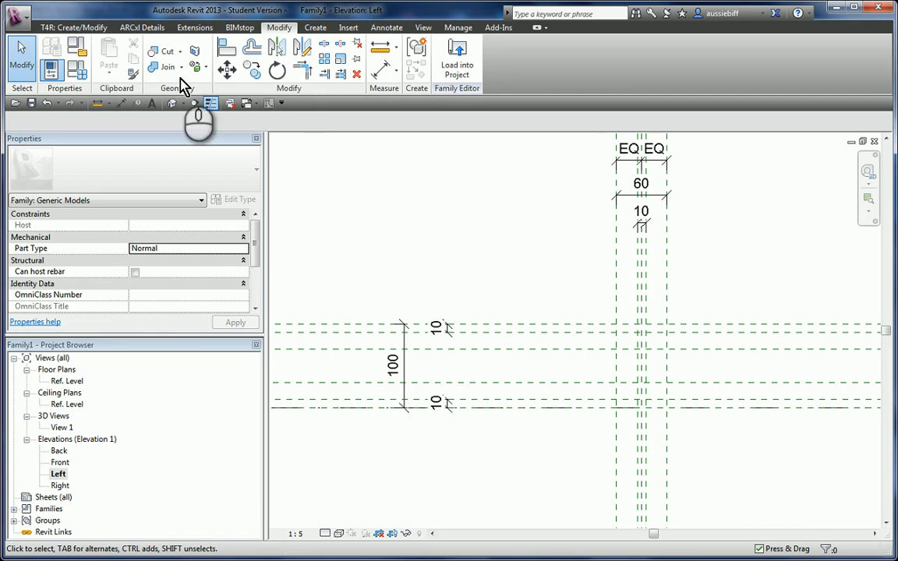
Start an extrusion and sketch 60 x 30 mm rectangles for the top and bottom flanges, snapped to the reference plane intersections.
{"action": "left_click", "coordinate": [316, 28]}
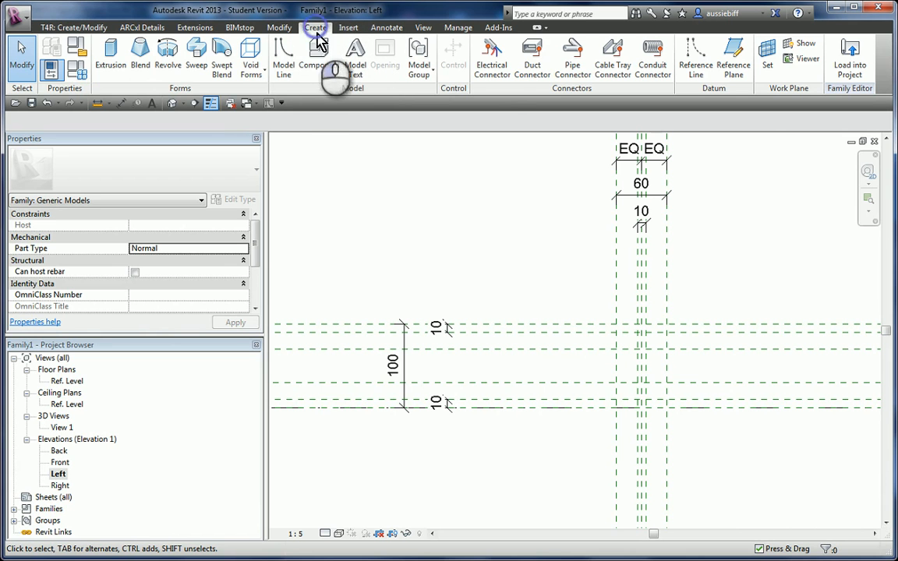
{"action": "left_click", "coordinate": [115, 72]}
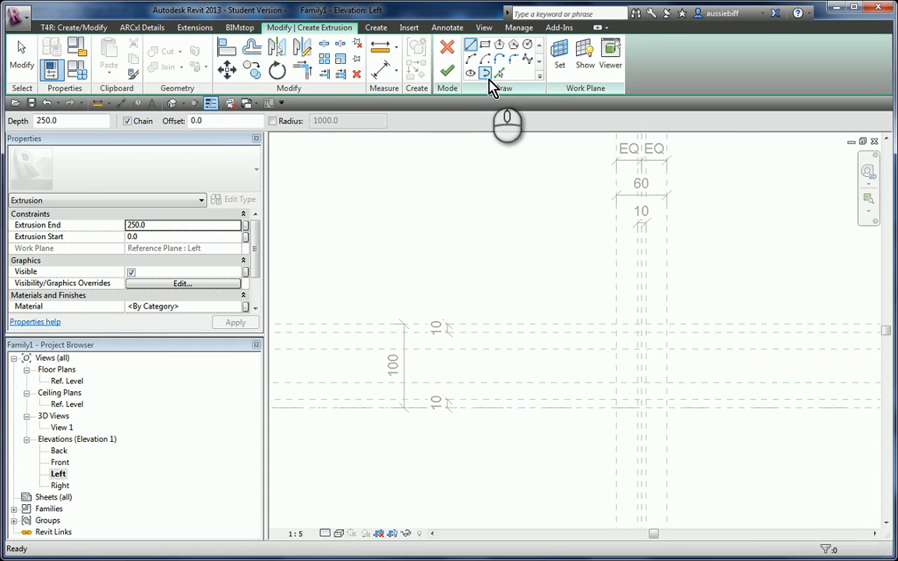
{"action": "left_click", "coordinate": [485, 47]}
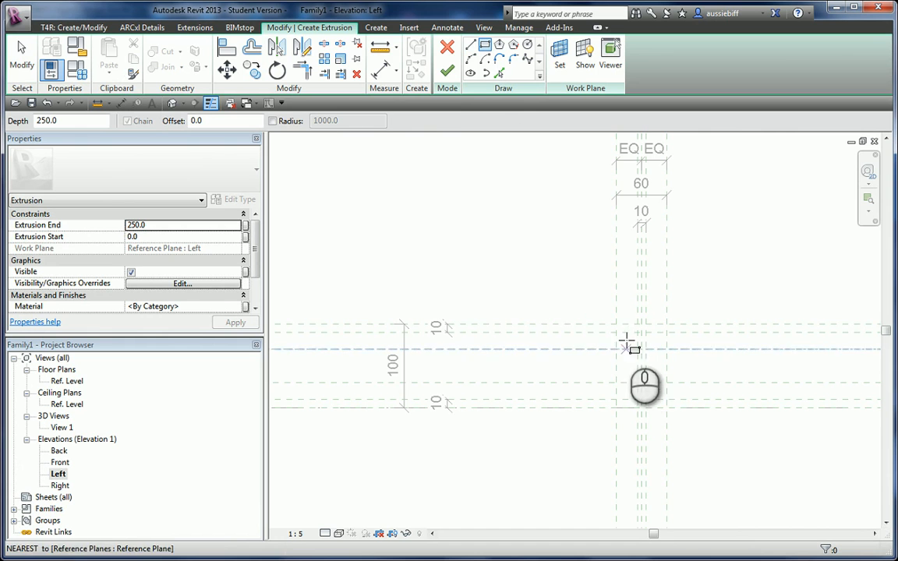
{"action": "left_click", "coordinate": [616, 324]}
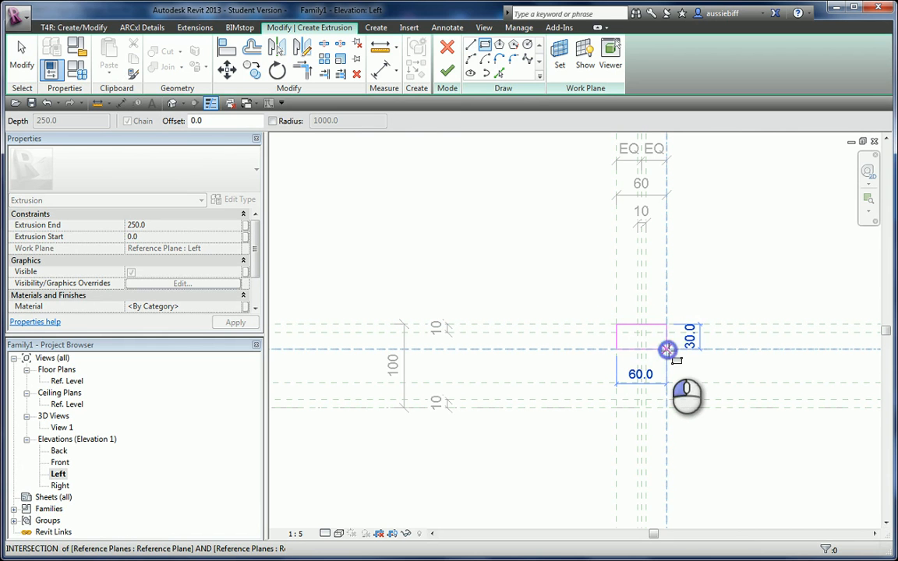
{"action": "left_click", "coordinate": [667, 350]}
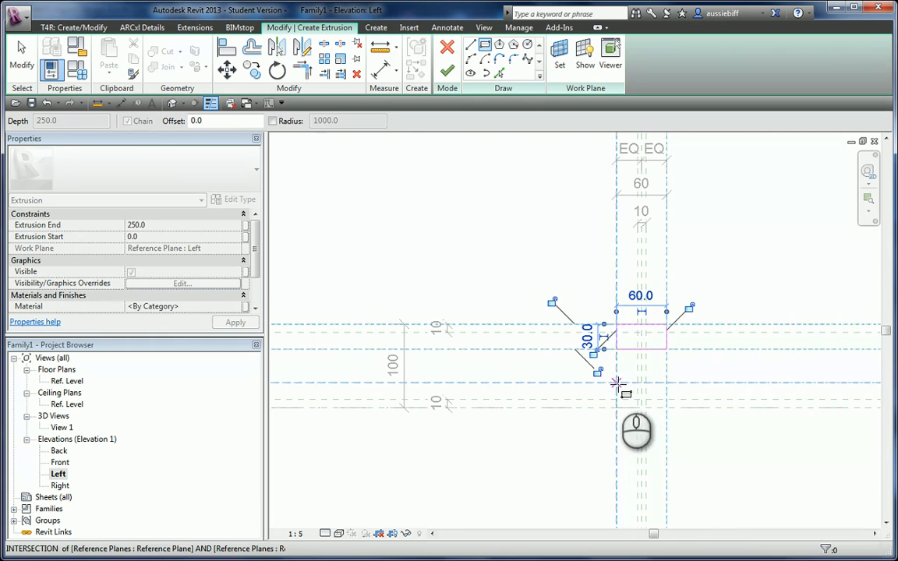
{"action": "left_click", "coordinate": [616, 384]}
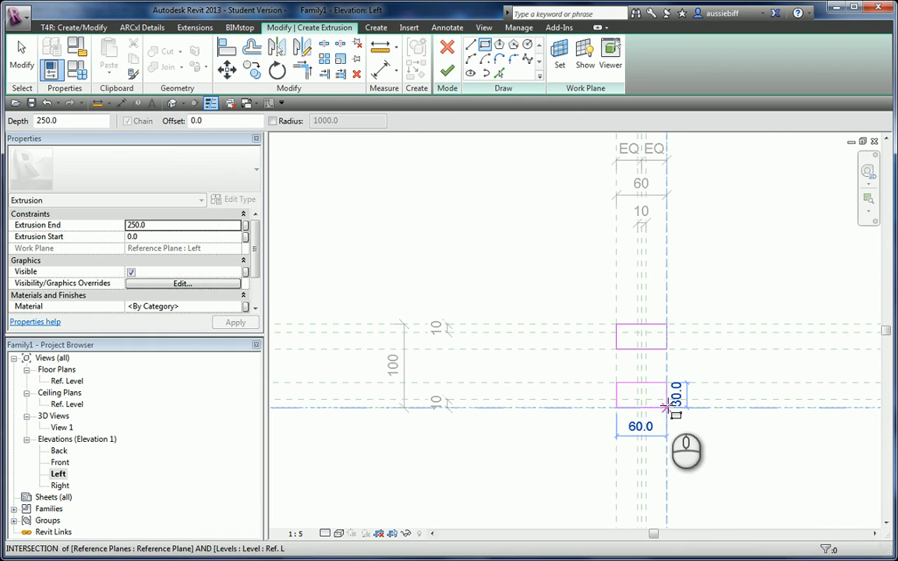
{"action": "left_click", "coordinate": [667, 407]}
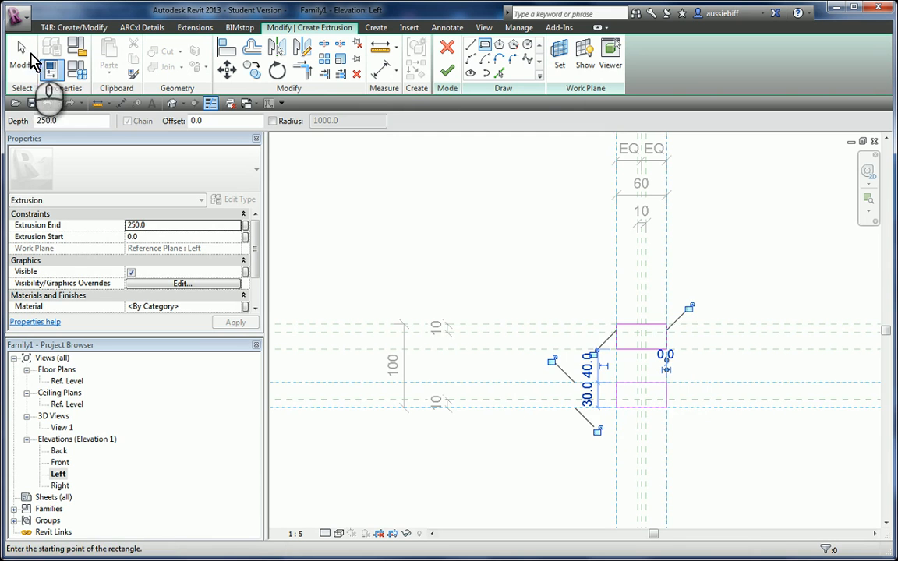
Finish drawing rectangles and fillet the upper-left corner of the top flange profile with a 3 mm radius.
{"action": "left_click", "coordinate": [31, 61]}
{"action": "scroll", "coordinate": [686, 386], "scroll_direction": "down", "scroll_amount": 2}
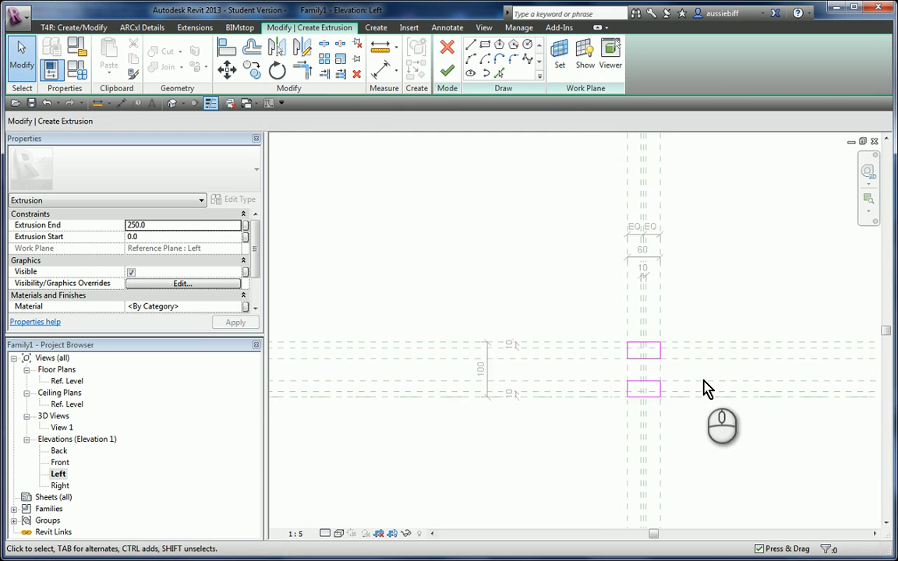
{"action": "scroll", "coordinate": [704, 387], "scroll_direction": "up", "scroll_amount": 3}
{"action": "scroll", "coordinate": [611, 385], "scroll_direction": "up", "scroll_amount": 2}
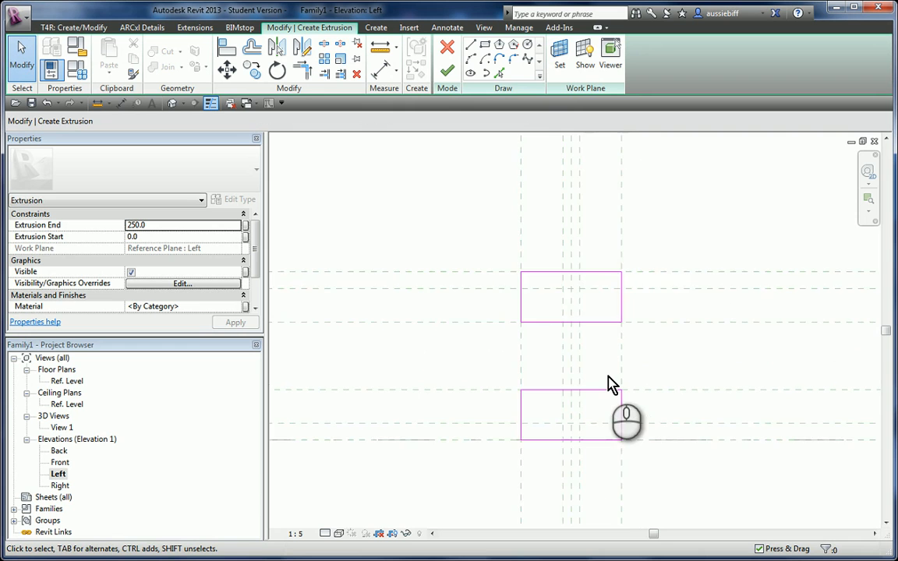
{"action": "scroll", "coordinate": [611, 385], "scroll_direction": "up", "scroll_amount": 3}
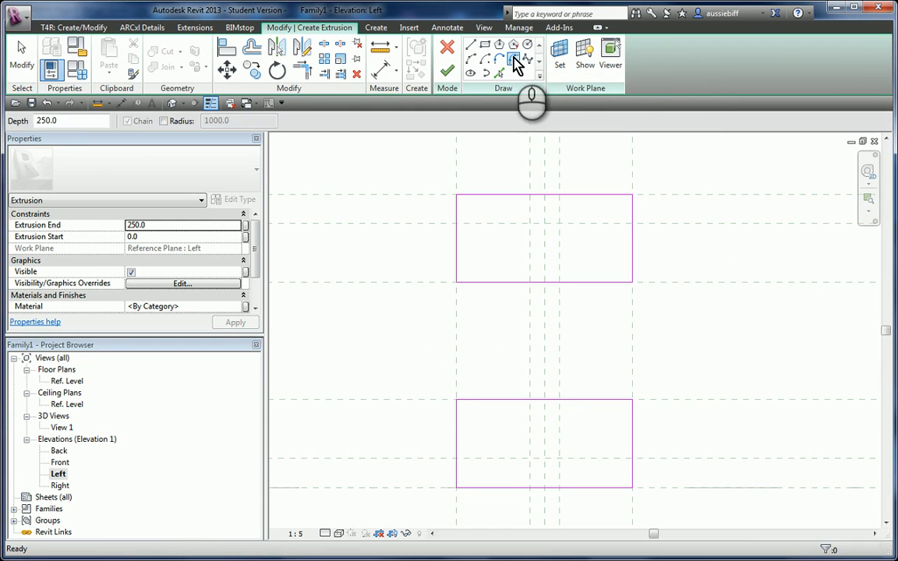
{"action": "left_click", "coordinate": [514, 60]}
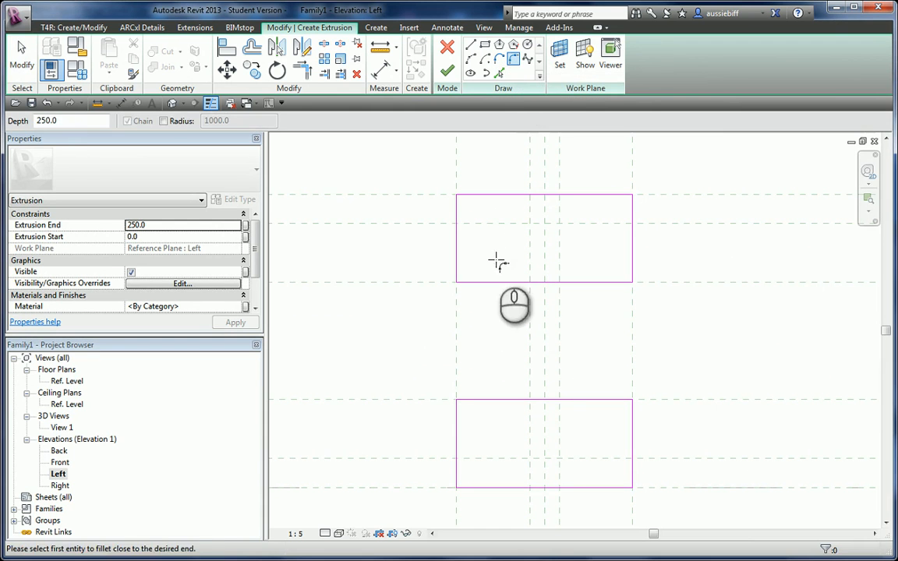
{"action": "left_click", "coordinate": [457, 257]}
{"action": "left_click", "coordinate": [517, 196]}
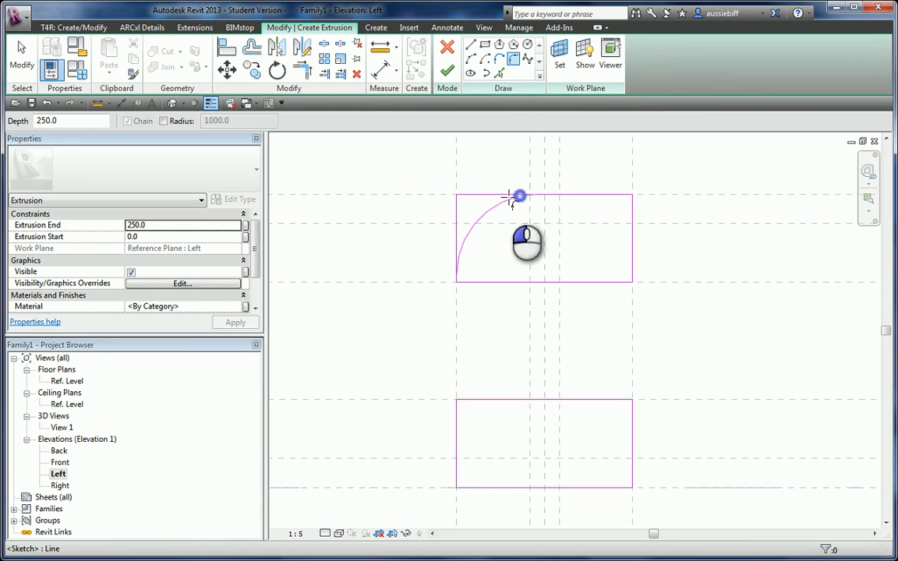
{"action": "left_click", "coordinate": [466, 204]}
{"action": "left_click", "coordinate": [475, 208]}
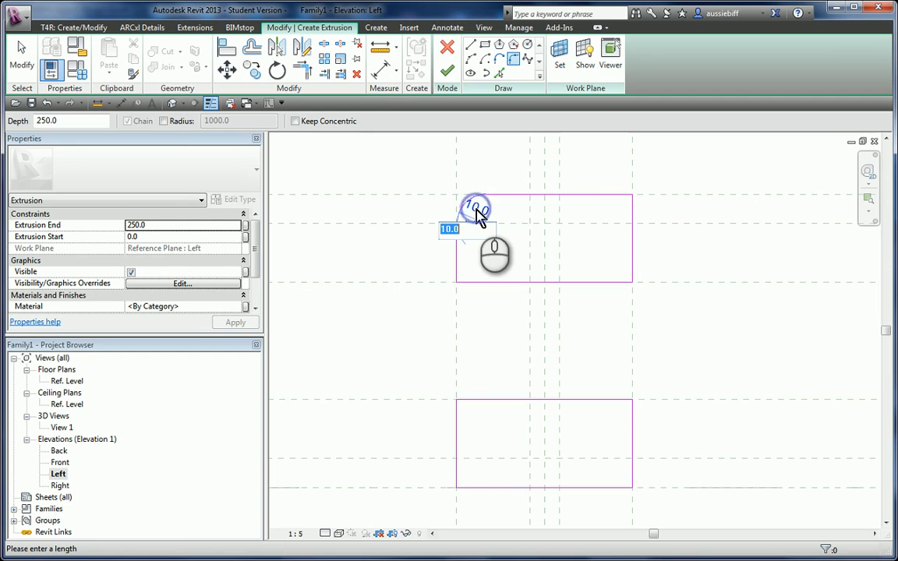
{"action": "key", "text": "Return"}
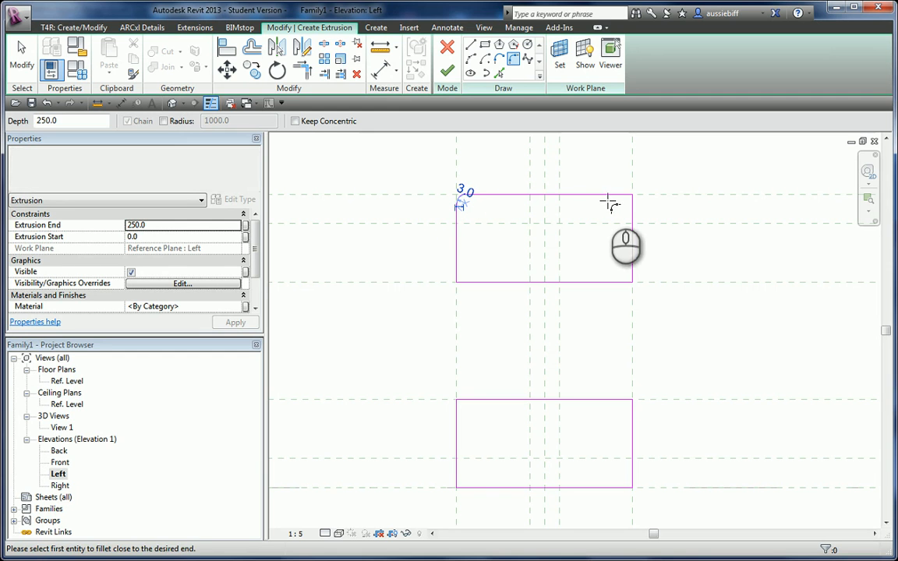
Fillet the upper-right corner of the top flange profile with a 3 mm radius.
{"action": "left_click", "coordinate": [572, 194]}
{"action": "left_click", "coordinate": [632, 253]}
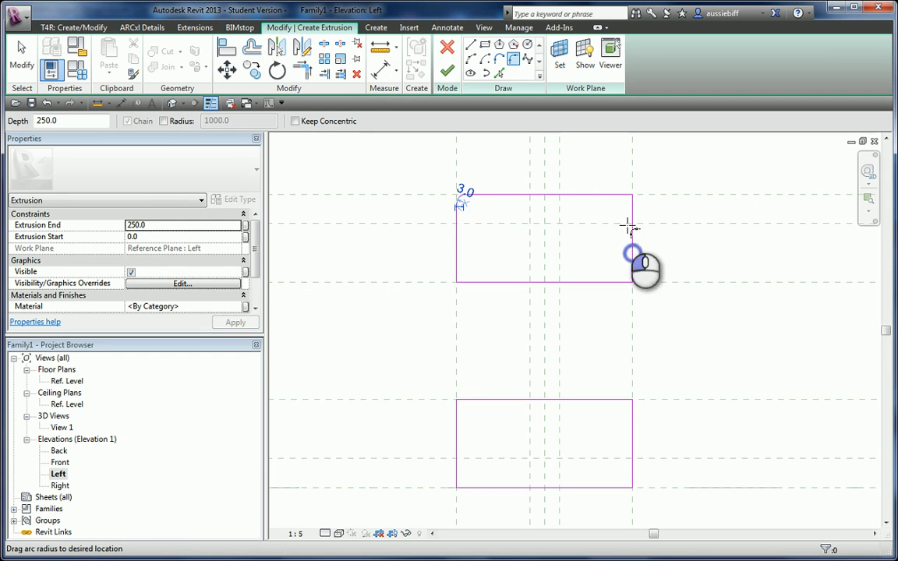
{"action": "left_click", "coordinate": [622, 206]}
{"action": "left_click", "coordinate": [592, 210]}
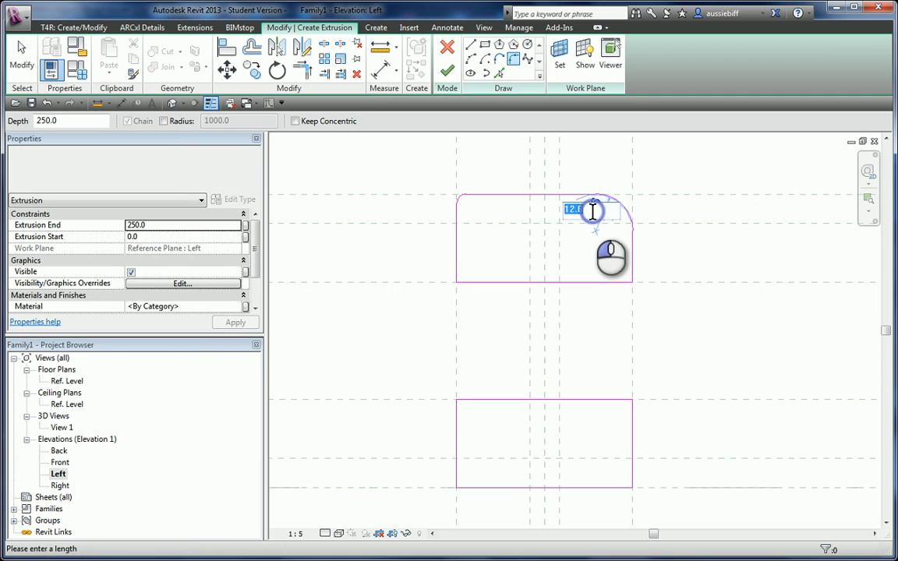
{"action": "type", "text": "3"}
{"action": "key", "text": "Return"}
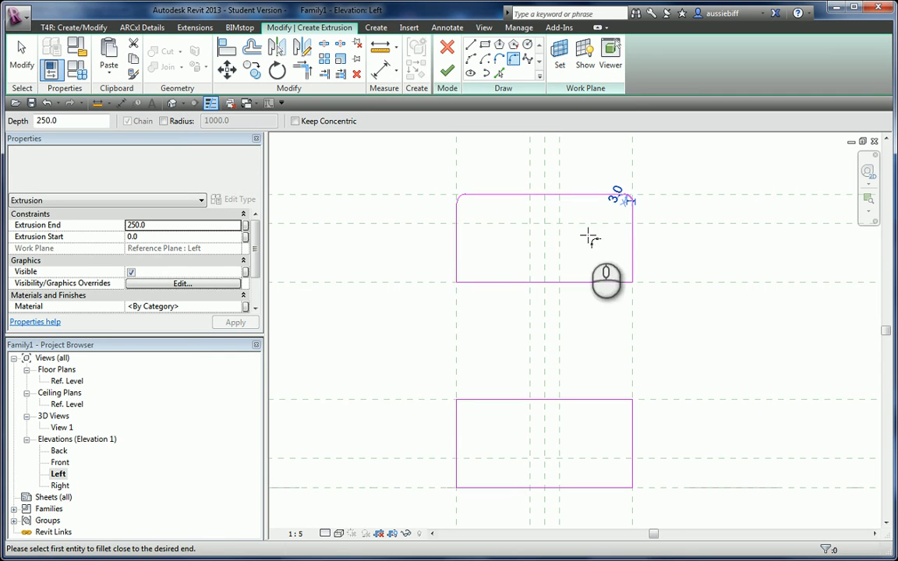
Fillet the lower-left corner of the top flange profile with a 3 mm radius.
{"action": "left_click", "coordinate": [456, 234]}
{"action": "left_click", "coordinate": [503, 281]}
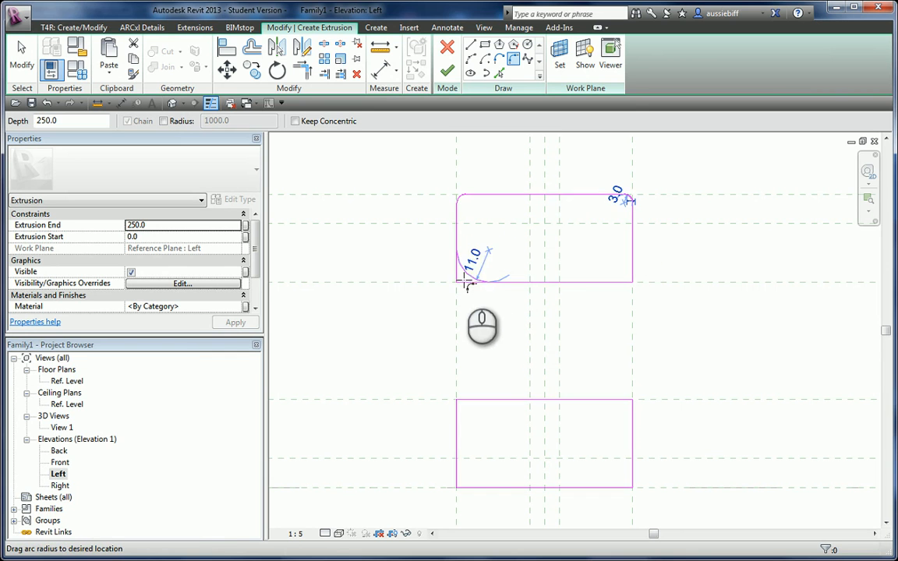
{"action": "left_click", "coordinate": [465, 281]}
{"action": "left_click", "coordinate": [461, 261]}
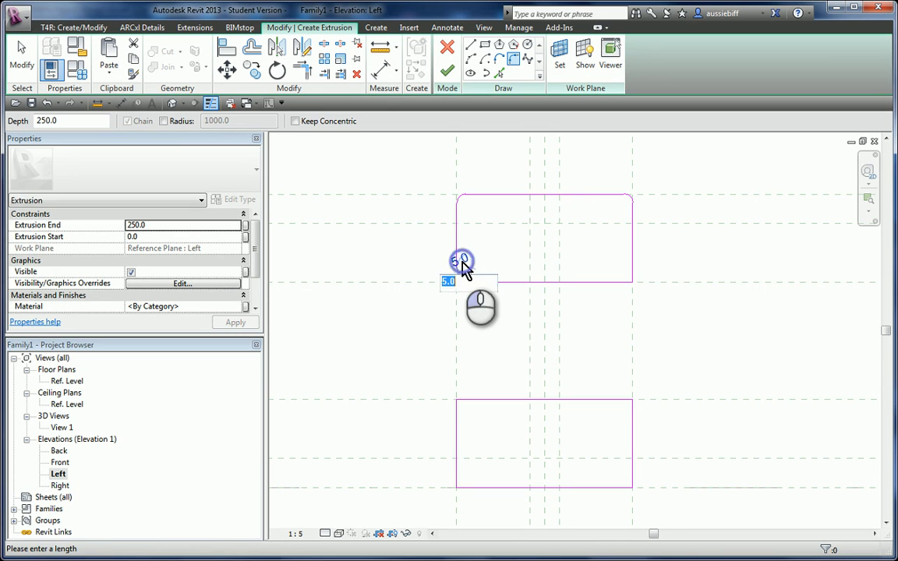
{"action": "key", "text": "Return"}
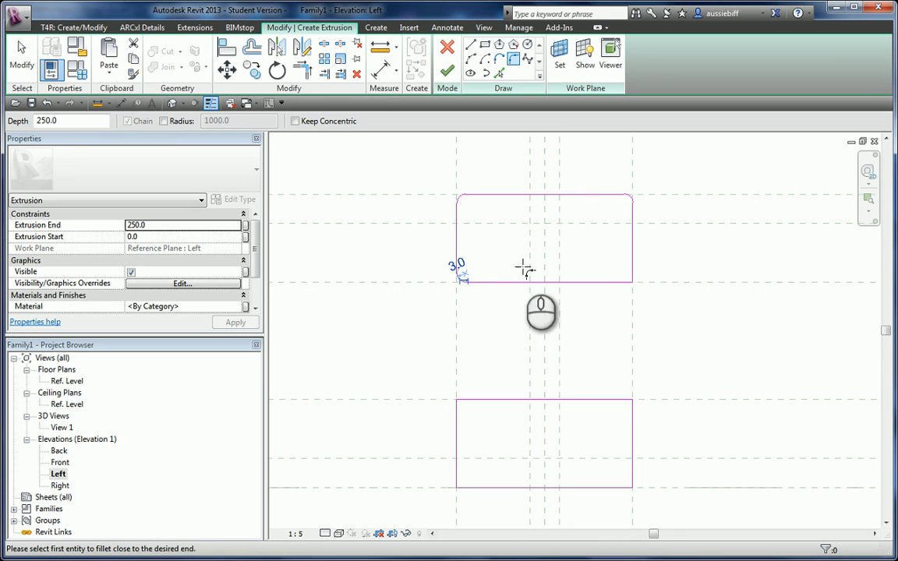
Fillet the lower-right corner of the top flange profile with a 3 mm radius.
{"action": "left_click", "coordinate": [571, 282]}
{"action": "left_click", "coordinate": [633, 256]}
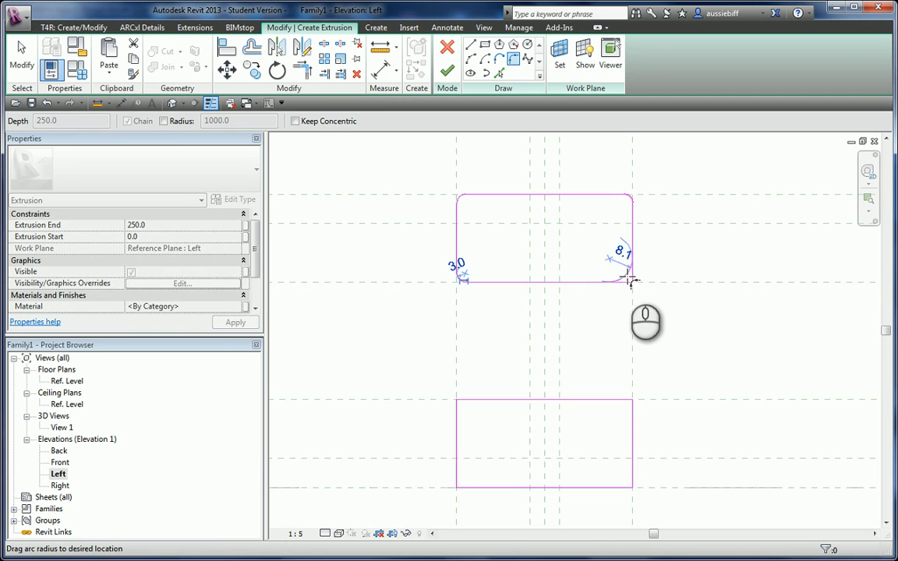
{"action": "left_click", "coordinate": [628, 276]}
{"action": "left_click", "coordinate": [630, 268]}
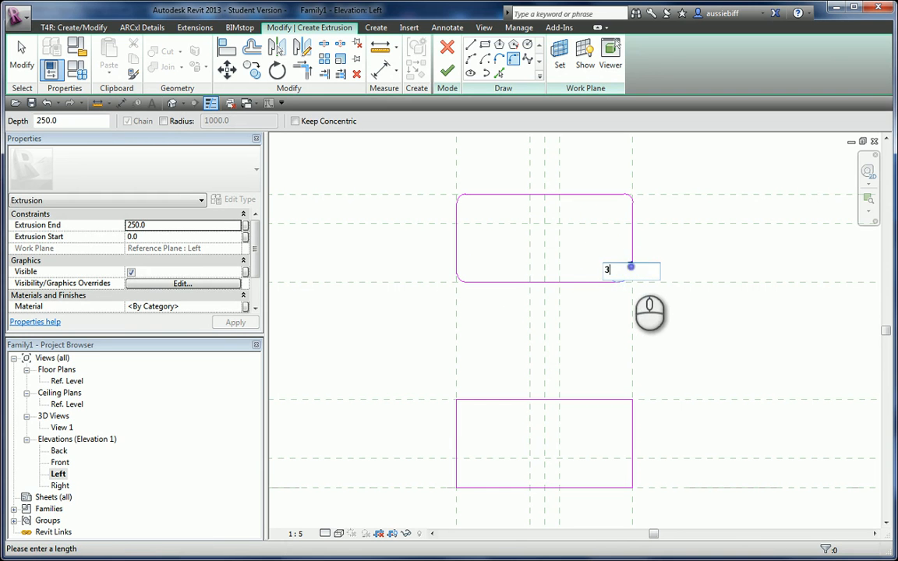
{"action": "key", "text": "Return"}
Fillet the upper-left corner of the bottom flange profile with a 3 mm radius.
{"action": "left_click", "coordinate": [521, 401]}
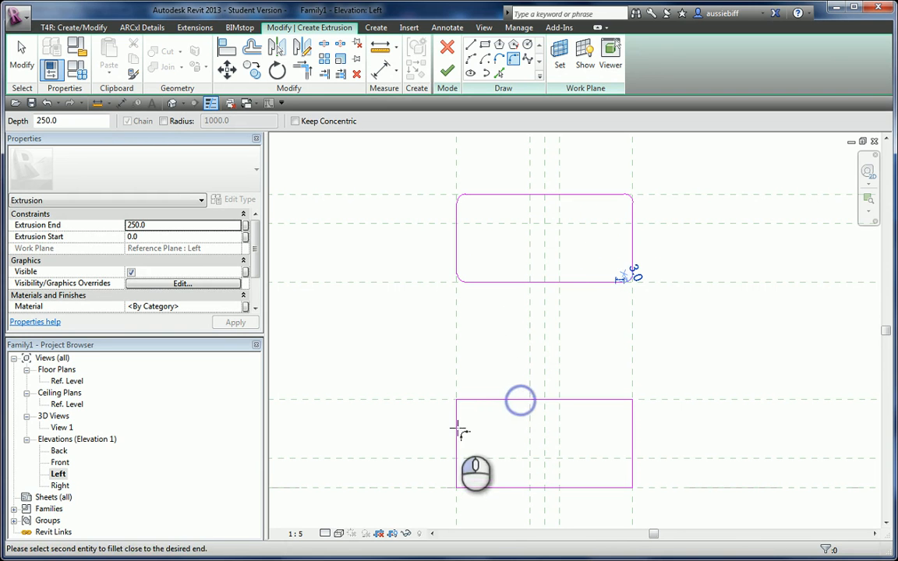
{"action": "left_click", "coordinate": [457, 437]}
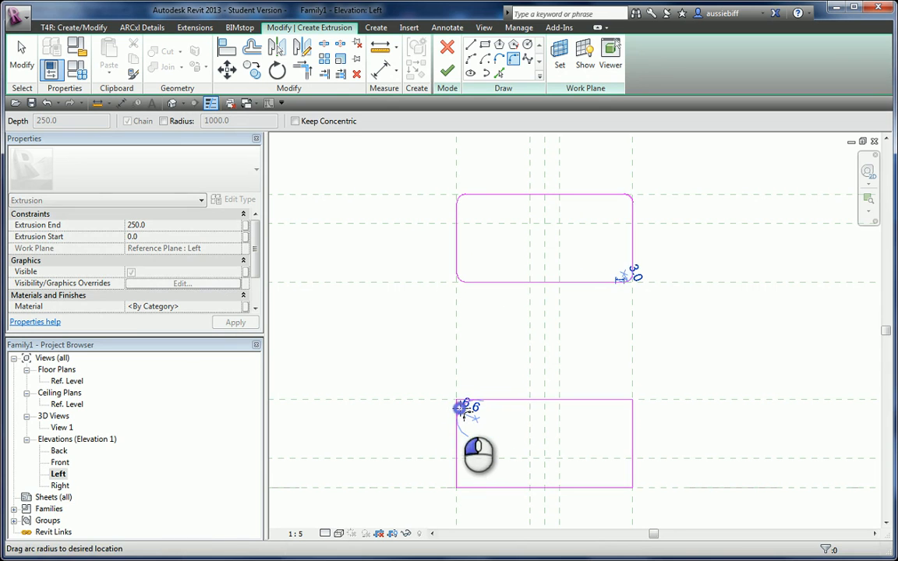
{"action": "left_click", "coordinate": [463, 412]}
{"action": "left_click", "coordinate": [471, 407]}
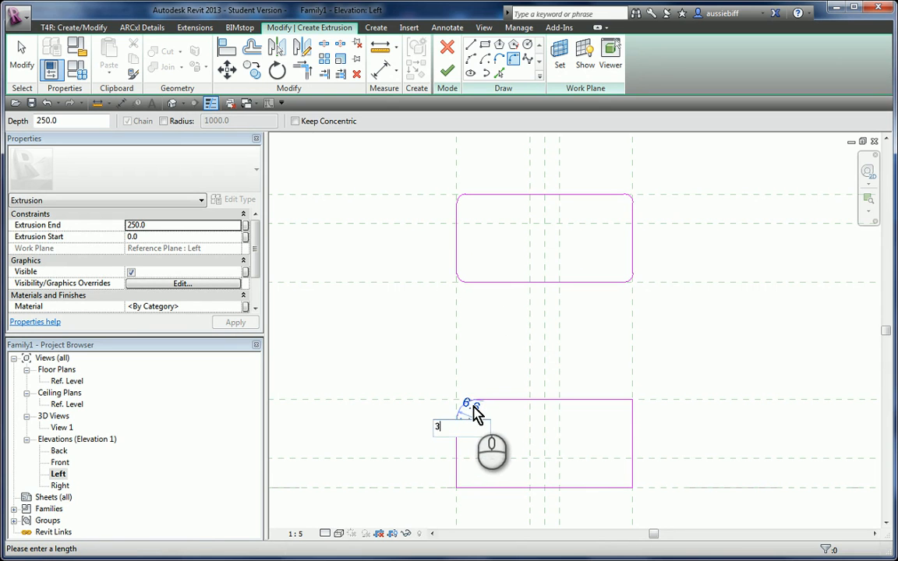
{"action": "type", "text": "3"}
{"action": "key", "text": "Return"}
Fillet the upper-right corner of the bottom flange profile with a 3 mm radius.
{"action": "left_click", "coordinate": [571, 400]}
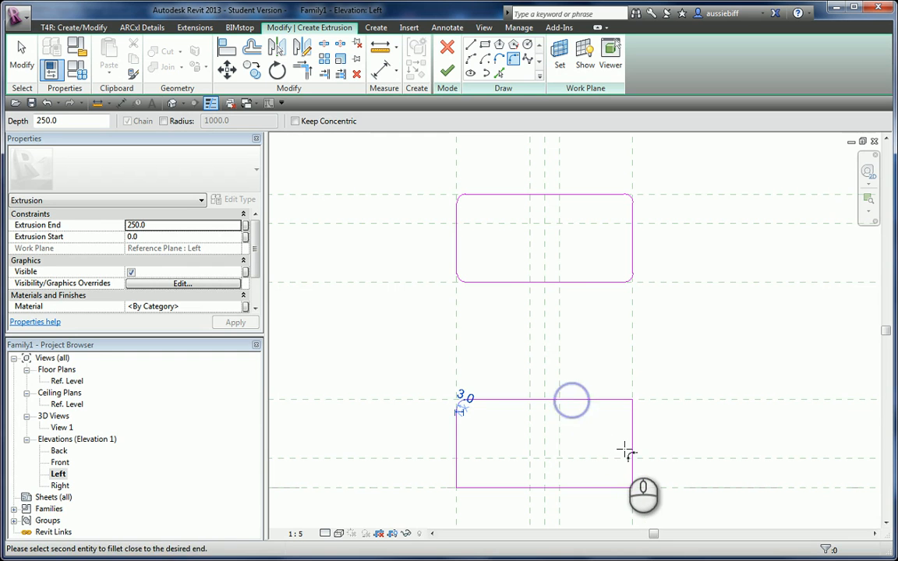
{"action": "left_click", "coordinate": [632, 452]}
{"action": "left_click", "coordinate": [623, 410]}
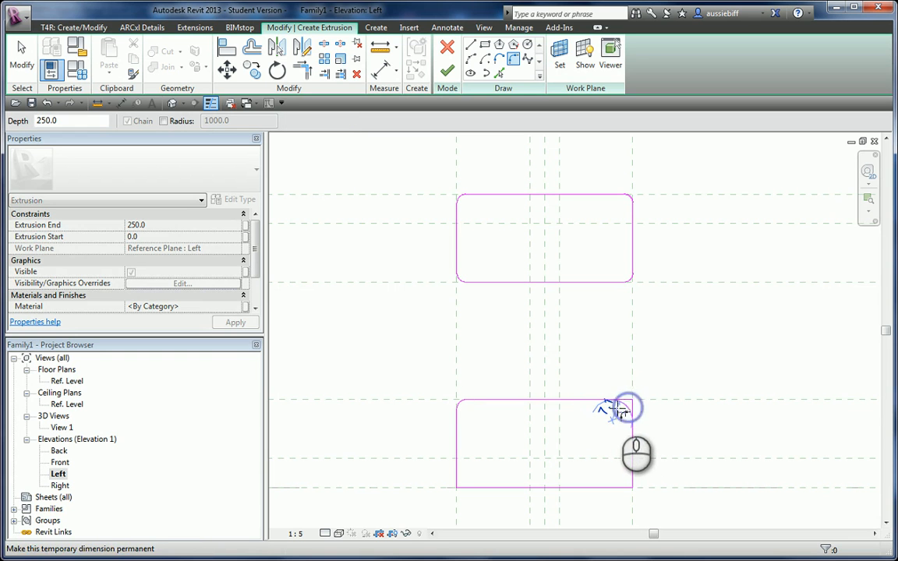
{"action": "left_click", "coordinate": [606, 407]}
{"action": "type", "text": "3"}
{"action": "key", "text": "Return"}
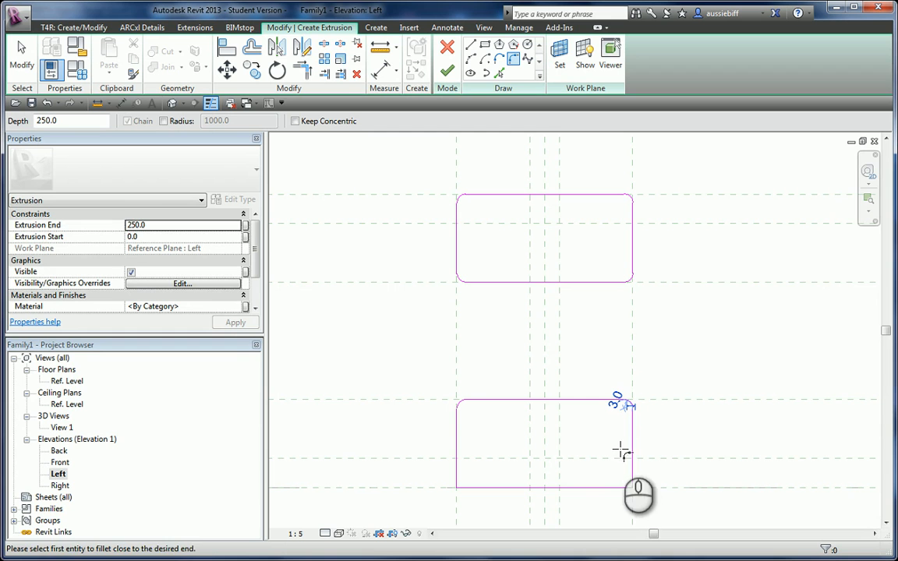
Fillet the lower-right corner of the bottom flange profile with a 3 mm radius.
{"action": "left_click", "coordinate": [632, 438]}
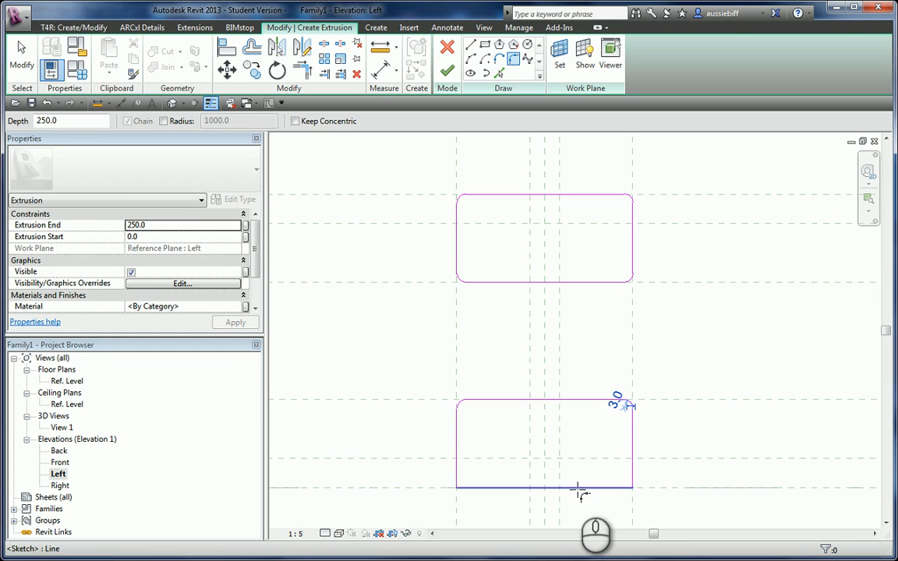
{"action": "left_click", "coordinate": [580, 487]}
{"action": "left_click", "coordinate": [630, 485]}
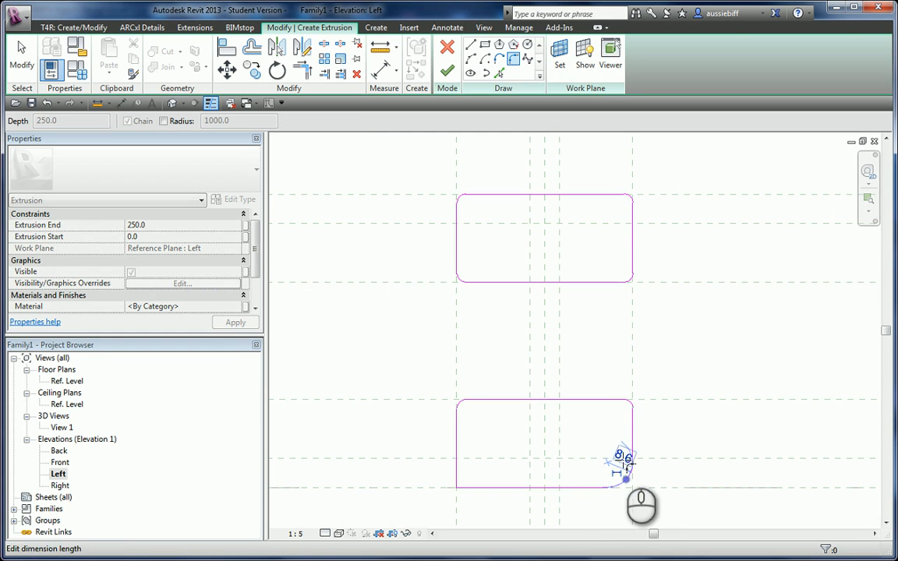
{"action": "left_click", "coordinate": [622, 458]}
{"action": "type", "text": "3"}
{"action": "key", "text": "Return"}
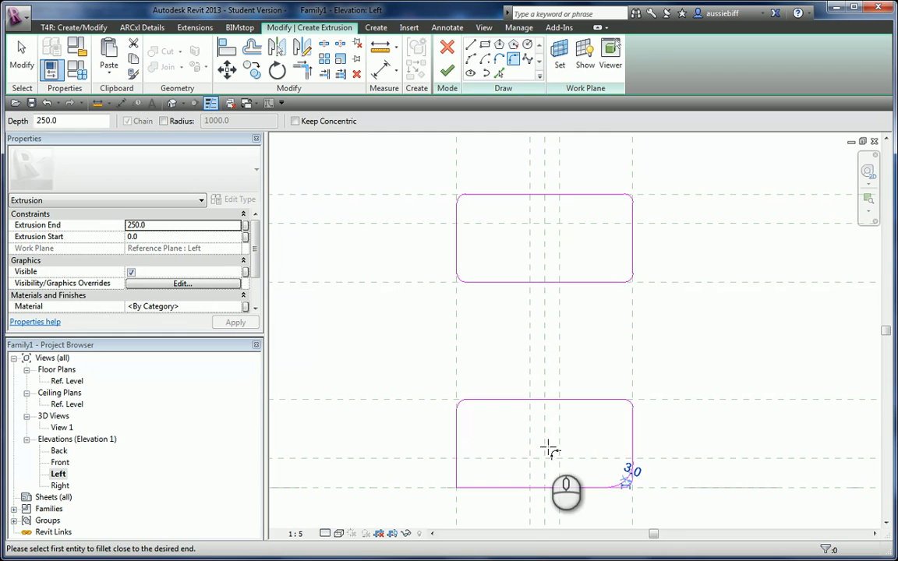
Fillet the lower-left corner of the bottom flange profile with a 3 mm radius and end the fillet command.
{"action": "left_click", "coordinate": [517, 486]}
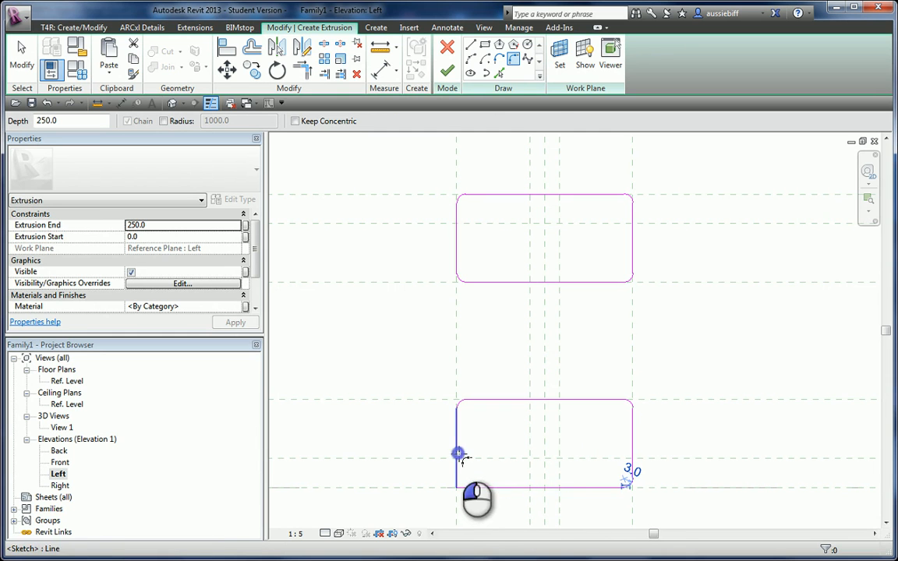
{"action": "left_click", "coordinate": [459, 456]}
{"action": "left_click", "coordinate": [465, 479]}
{"action": "left_click", "coordinate": [463, 479]}
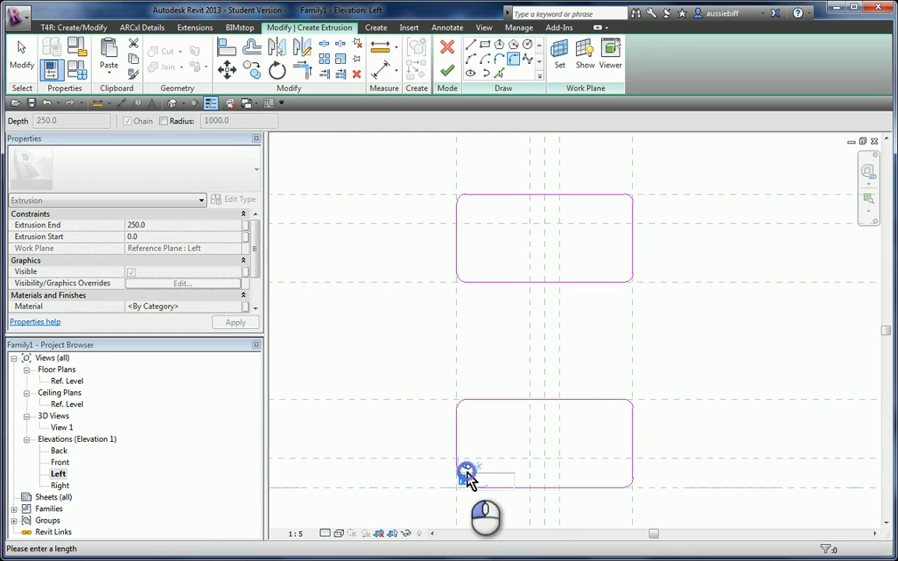
{"action": "type", "text": "3"}
{"action": "key", "text": "Return"}
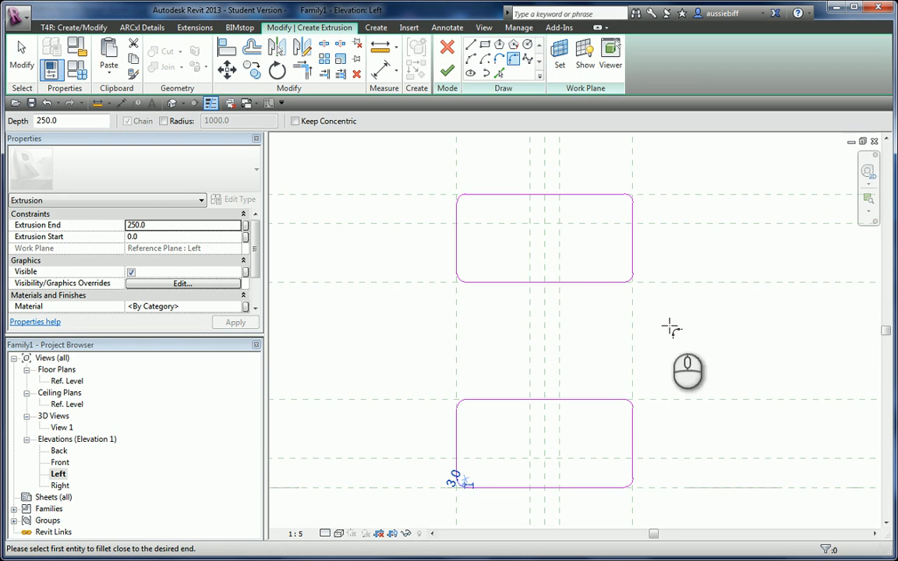
{"action": "scroll", "coordinate": [610, 354], "scroll_direction": "down", "scroll_amount": 1}
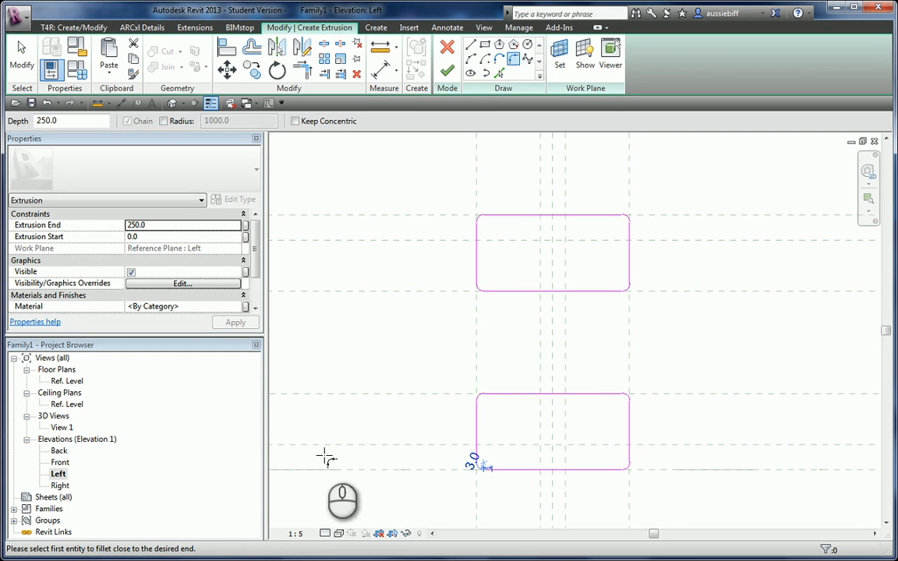
{"action": "left_click", "coordinate": [22, 56]}
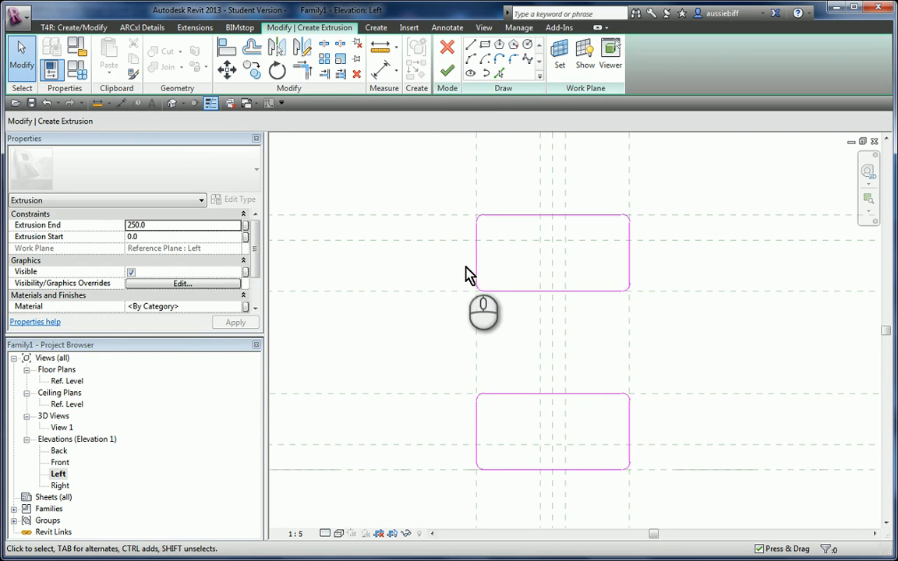
Align the upper edge of the top flange profile to the top reference plane and lock it.
{"action": "left_click", "coordinate": [227, 50]}
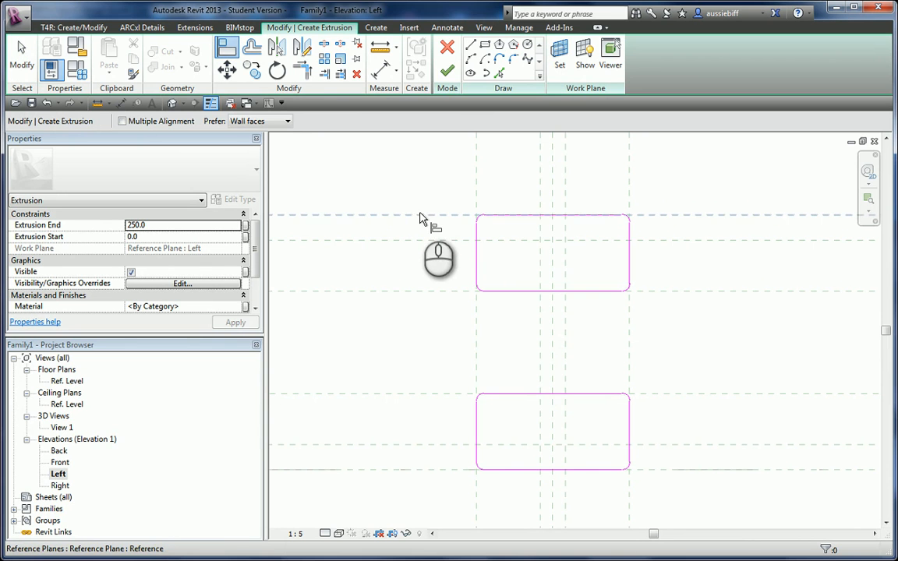
{"action": "left_click", "coordinate": [420, 217]}
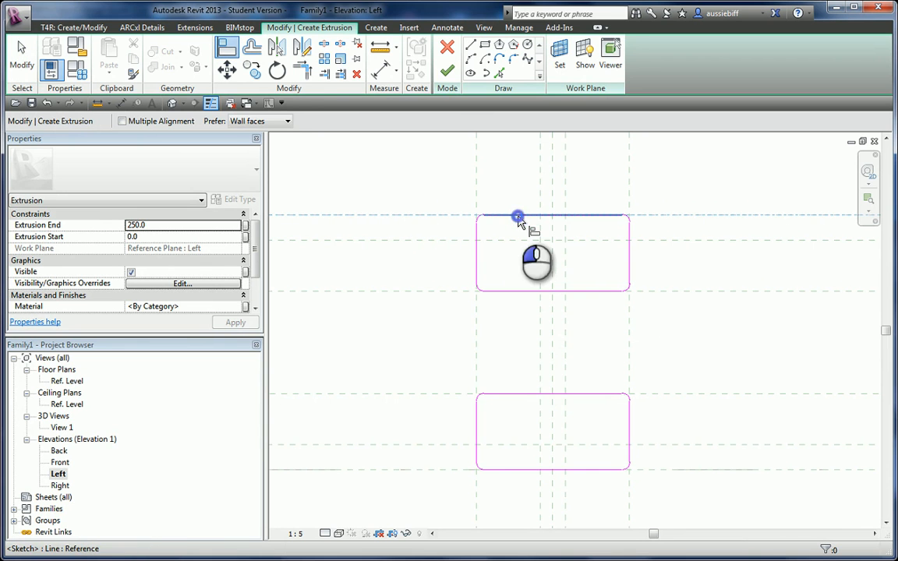
{"action": "left_click", "coordinate": [517, 218]}
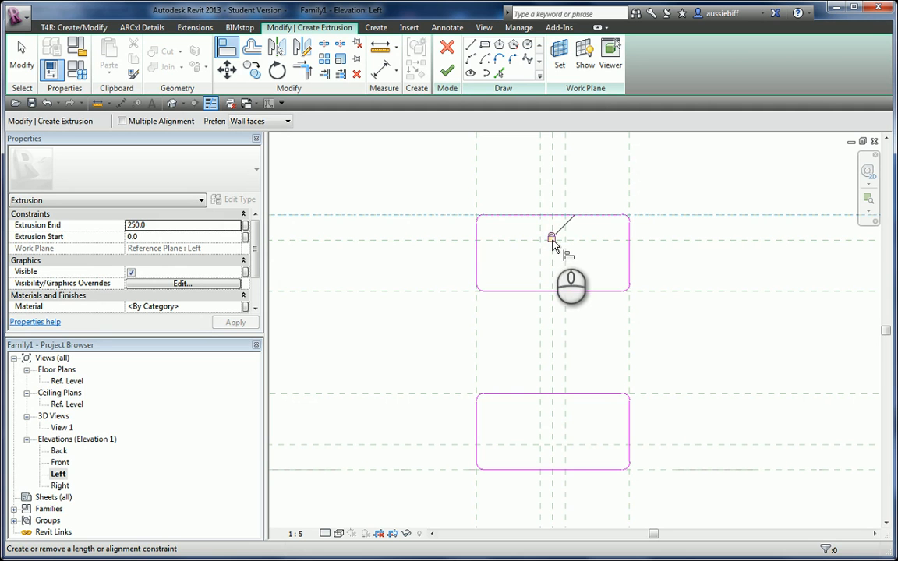
Align the left edges of both flange profiles to the left flange-width reference plane using Multiple Alignment and lock them.
{"action": "left_click", "coordinate": [475, 186]}
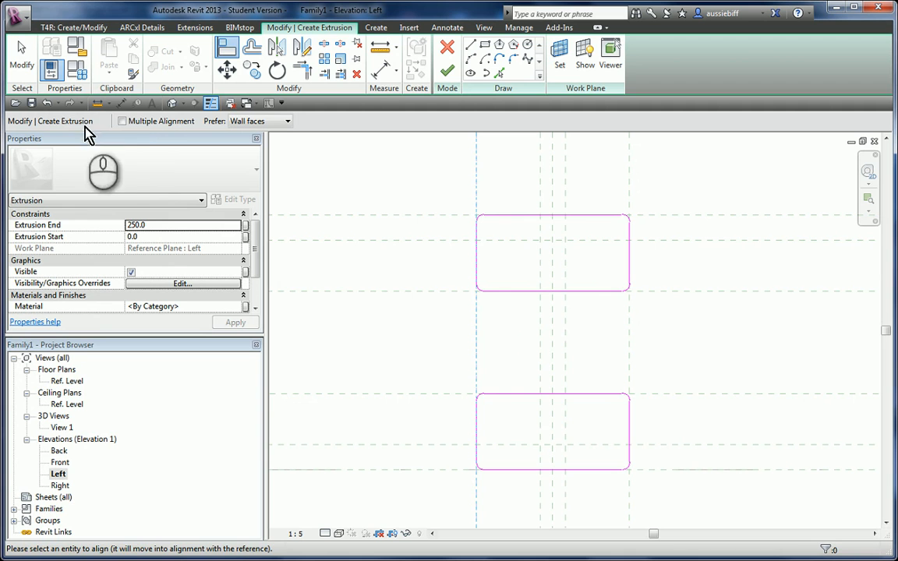
{"action": "left_click", "coordinate": [122, 122]}
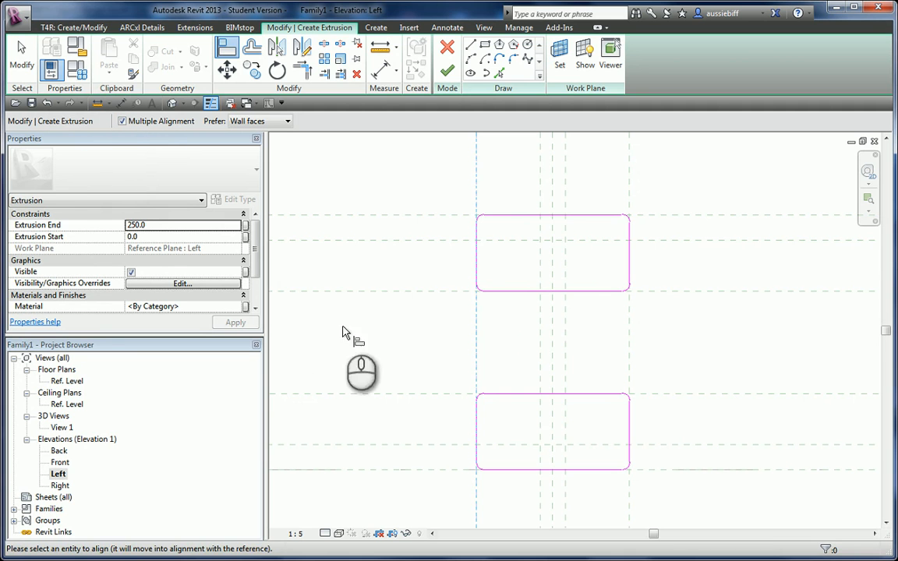
{"action": "left_click", "coordinate": [475, 257]}
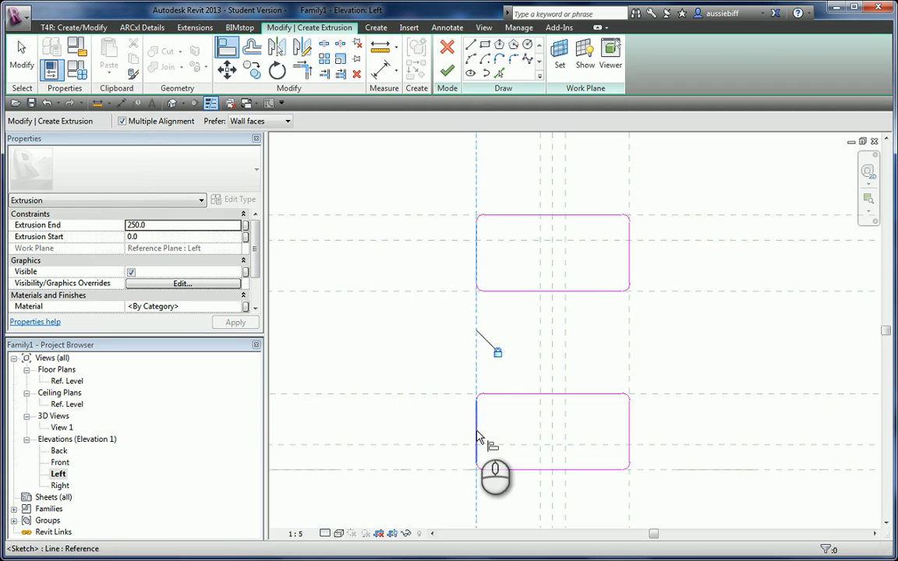
{"action": "left_click", "coordinate": [477, 433]}
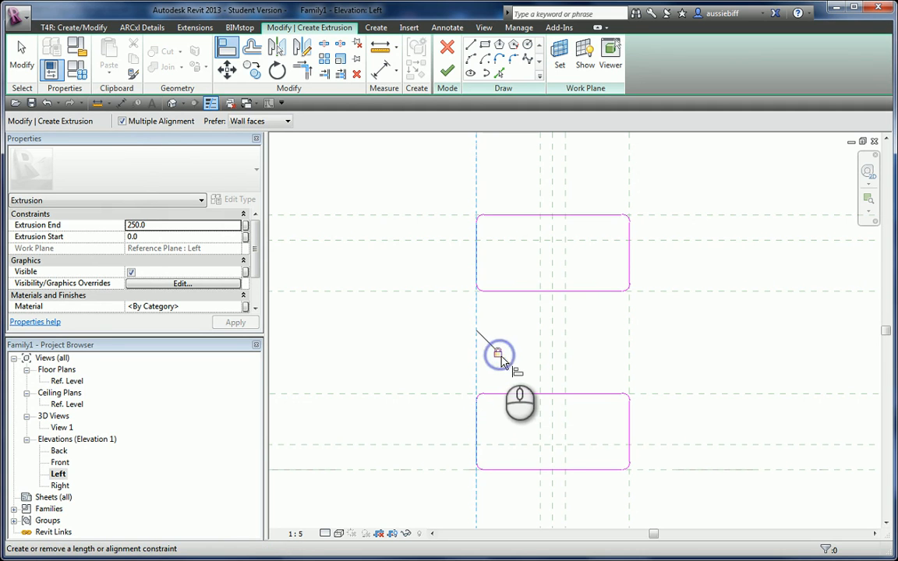
{"action": "left_click", "coordinate": [399, 185]}
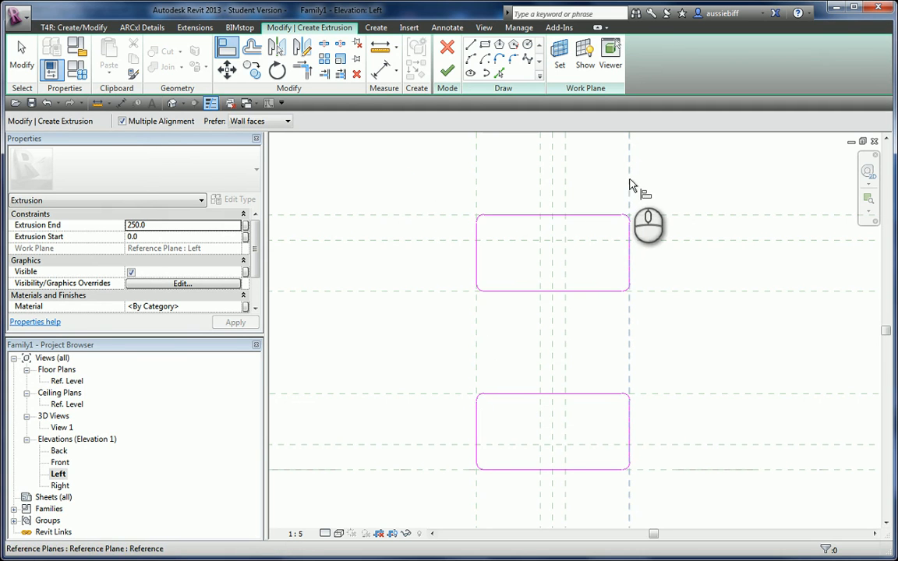
Align the right edges of both flange profiles to the right flange-width reference plane and lock the alignment.
{"action": "left_click", "coordinate": [629, 180]}
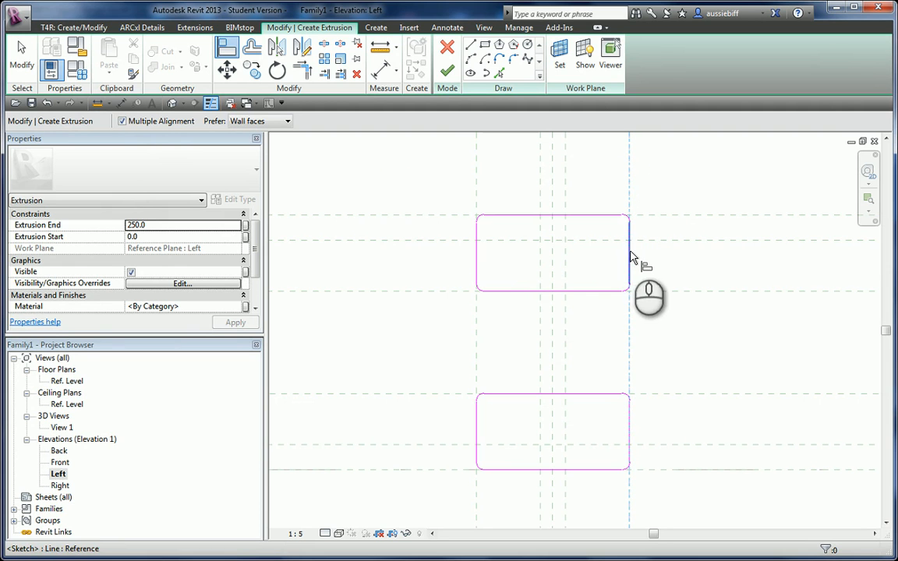
{"action": "left_click", "coordinate": [635, 258]}
{"action": "left_click", "coordinate": [607, 308]}
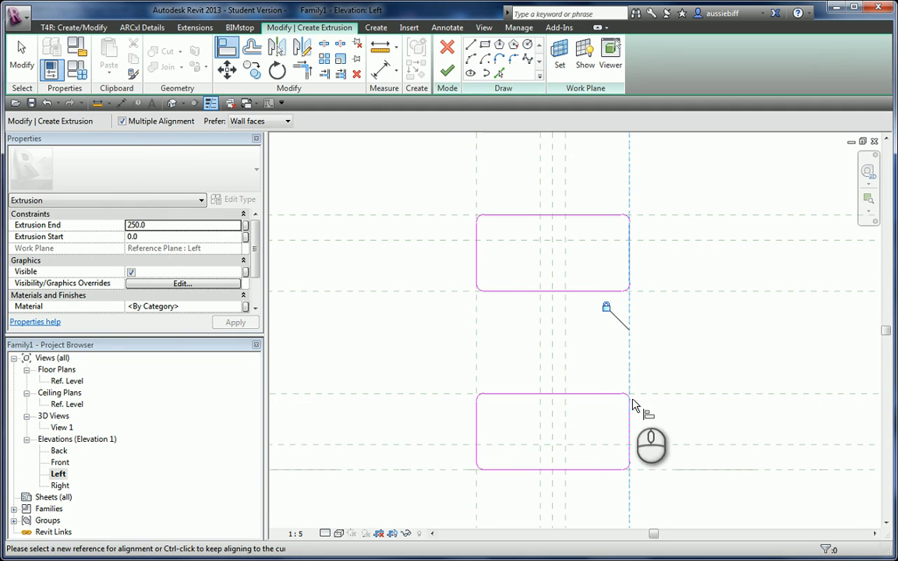
{"action": "left_click", "coordinate": [628, 425]}
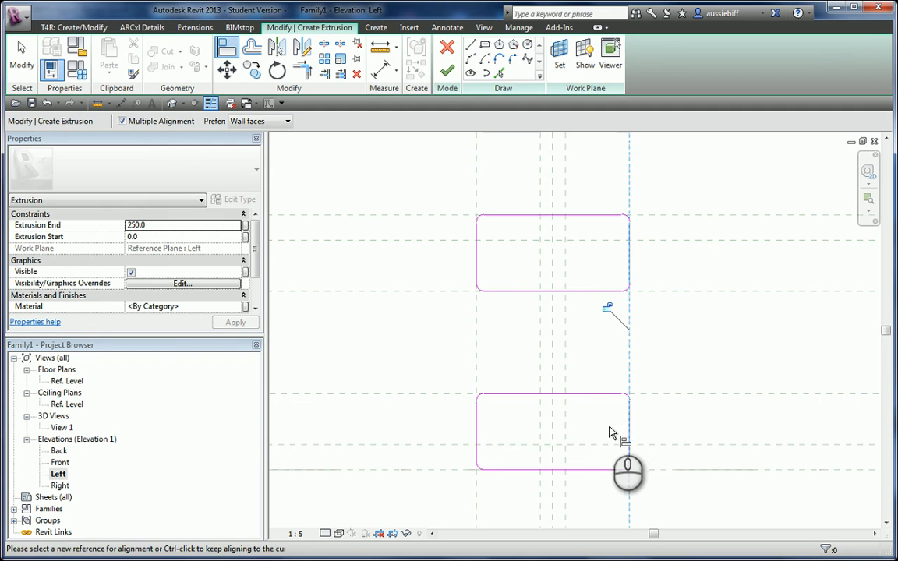
{"action": "left_click", "coordinate": [606, 309]}
Turn off Multiple Alignment, then align the lower edge of the top flange profile to its reference plane and lock it.
{"action": "left_click", "coordinate": [121, 121]}
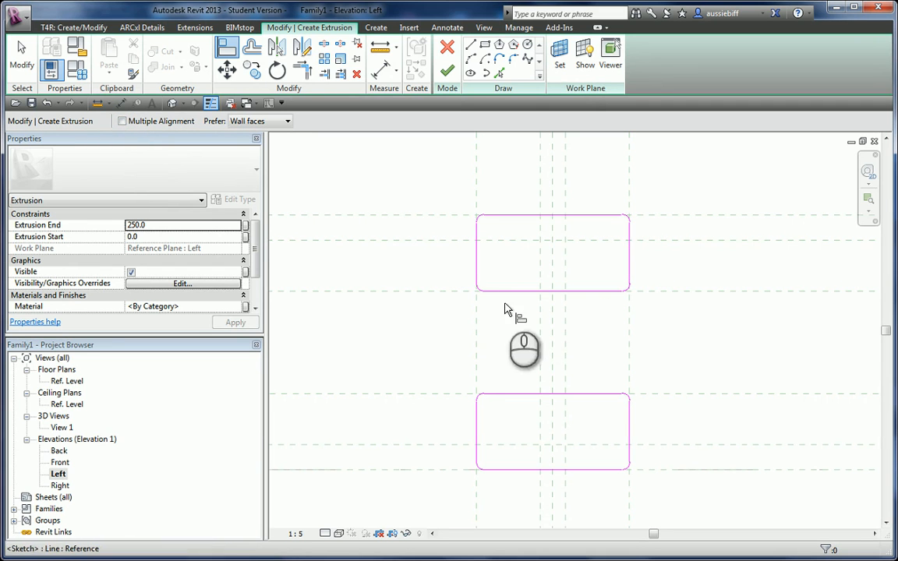
{"action": "left_click", "coordinate": [433, 292]}
{"action": "left_click", "coordinate": [516, 291]}
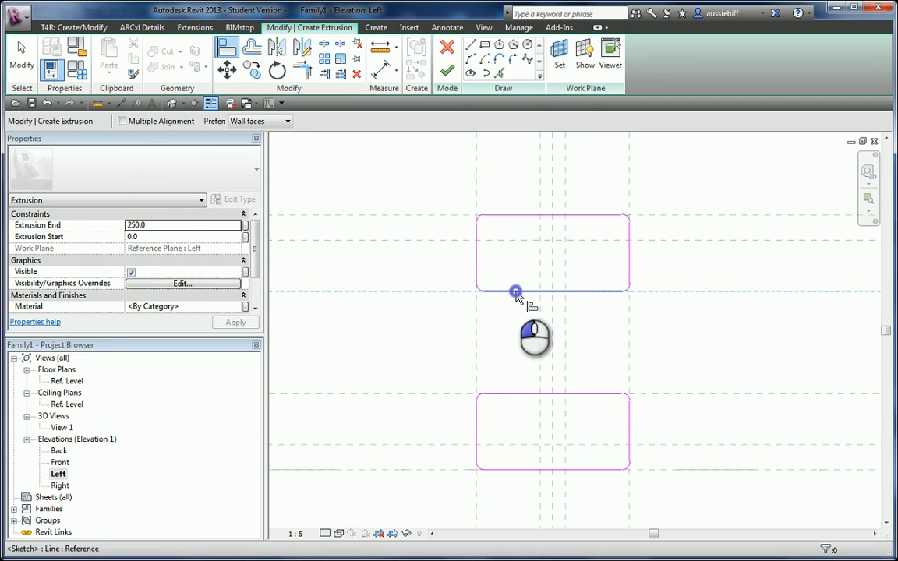
{"action": "left_click", "coordinate": [596, 269]}
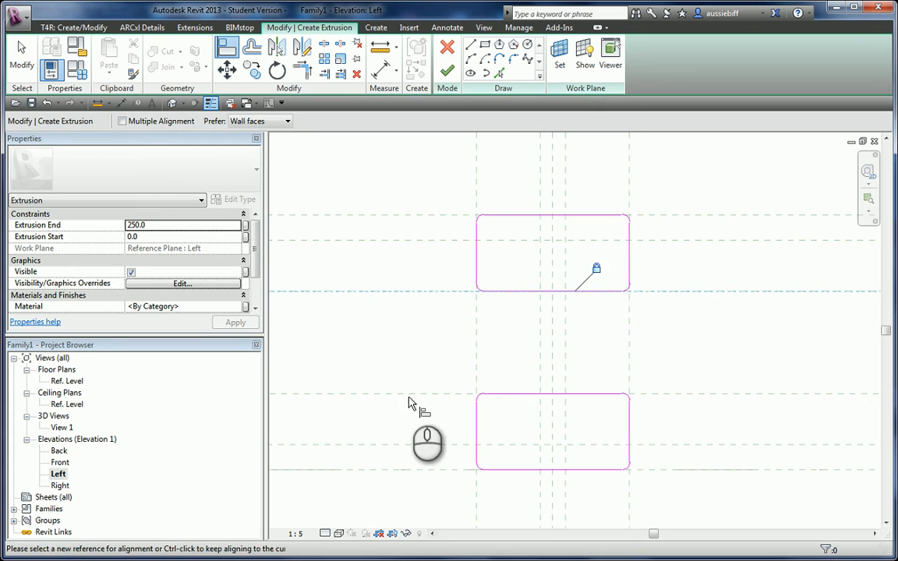
Align the upper edge of the bottom flange profile to its reference plane and lock it.
{"action": "left_click", "coordinate": [410, 393]}
{"action": "left_click", "coordinate": [512, 395]}
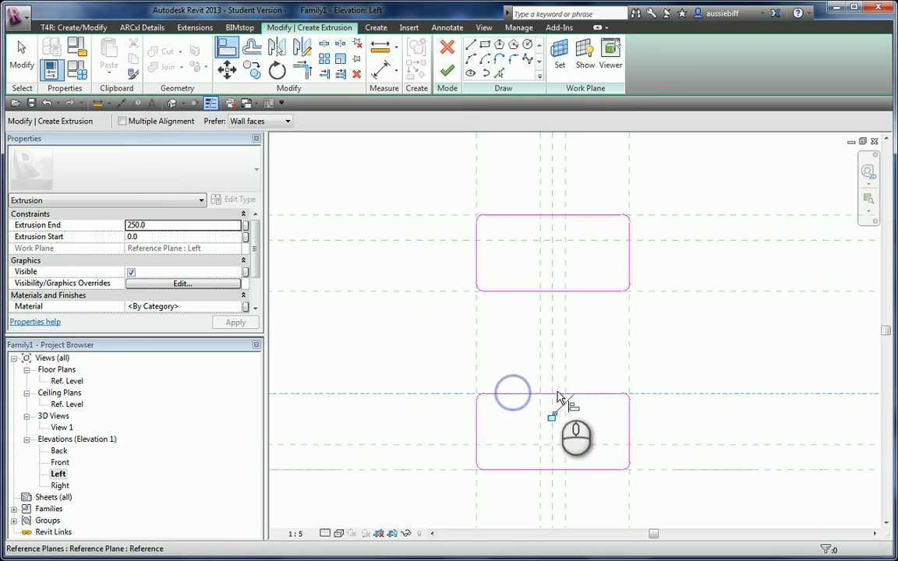
{"action": "left_click", "coordinate": [552, 419]}
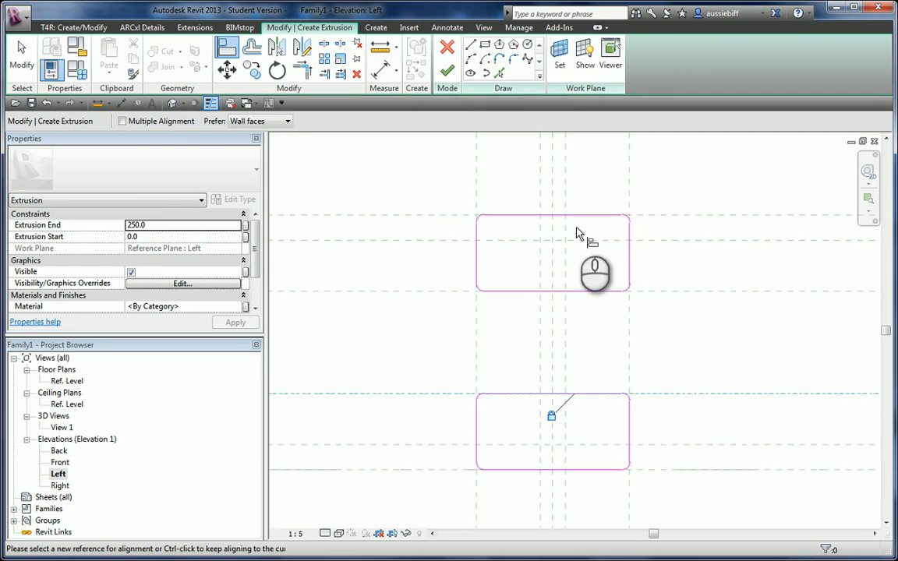
Finish the extrusion sketch of both flanges and open the 3D view View 1.
{"action": "left_click", "coordinate": [472, 269]}
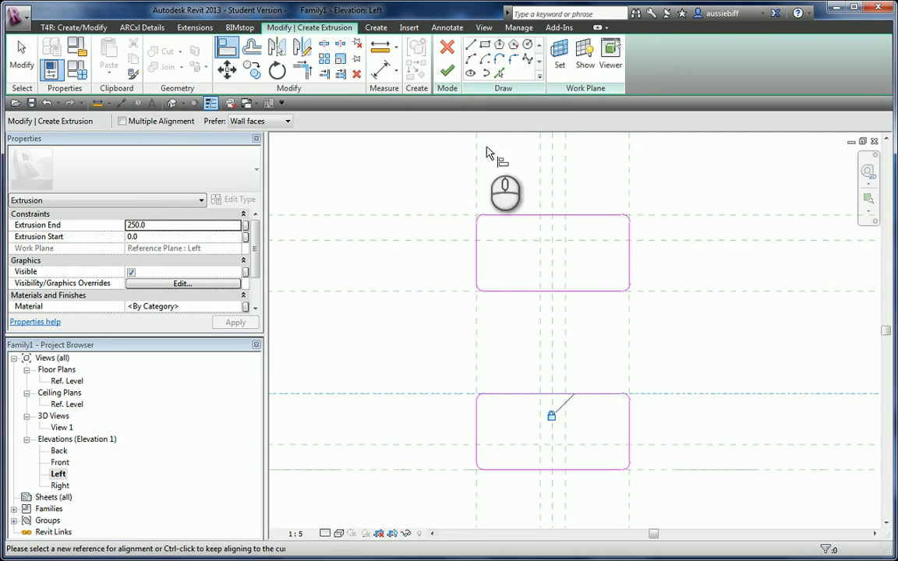
{"action": "left_click", "coordinate": [445, 74]}
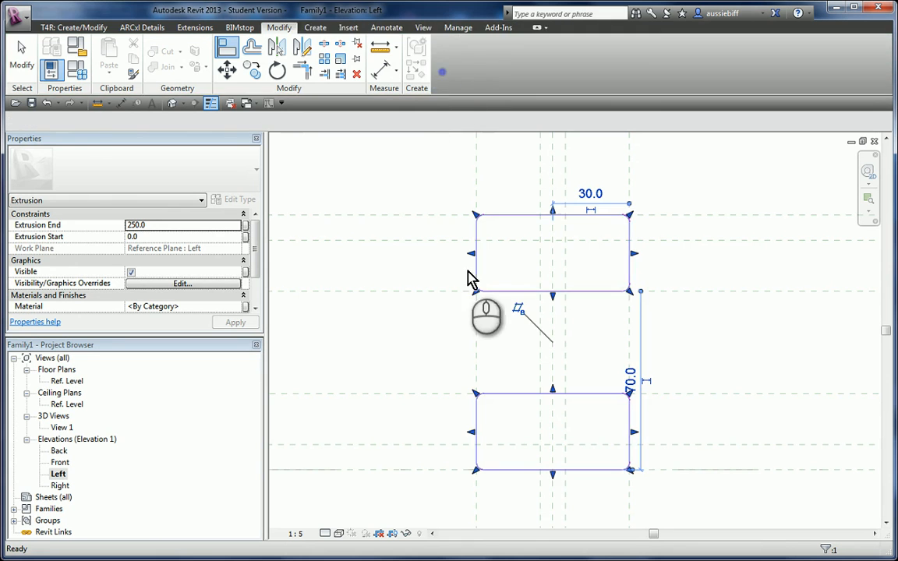
{"action": "left_click", "coordinate": [393, 331]}
{"action": "scroll", "coordinate": [460, 302], "scroll_direction": "down", "scroll_amount": 2}
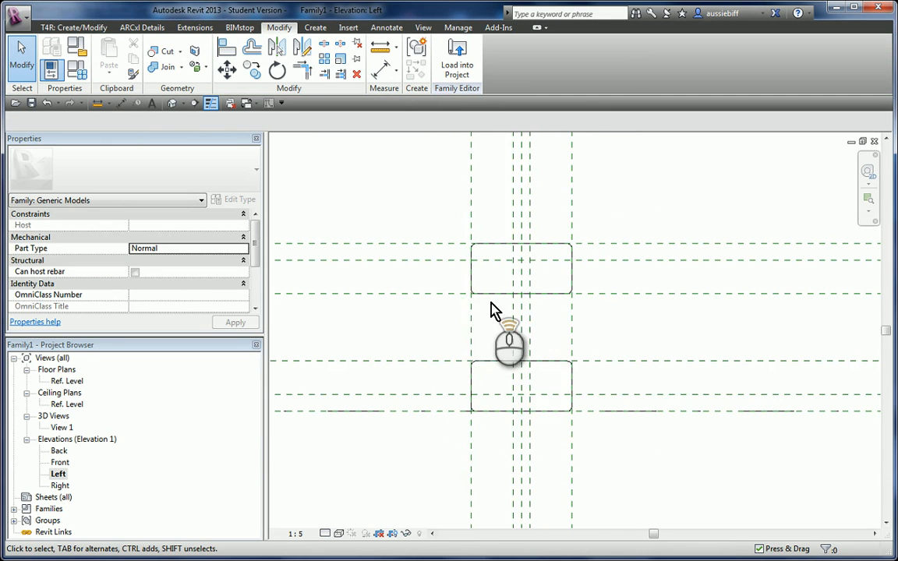
{"action": "scroll", "coordinate": [490, 310], "scroll_direction": "up", "scroll_amount": 2}
{"action": "scroll", "coordinate": [614, 316], "scroll_direction": "down", "scroll_amount": 2}
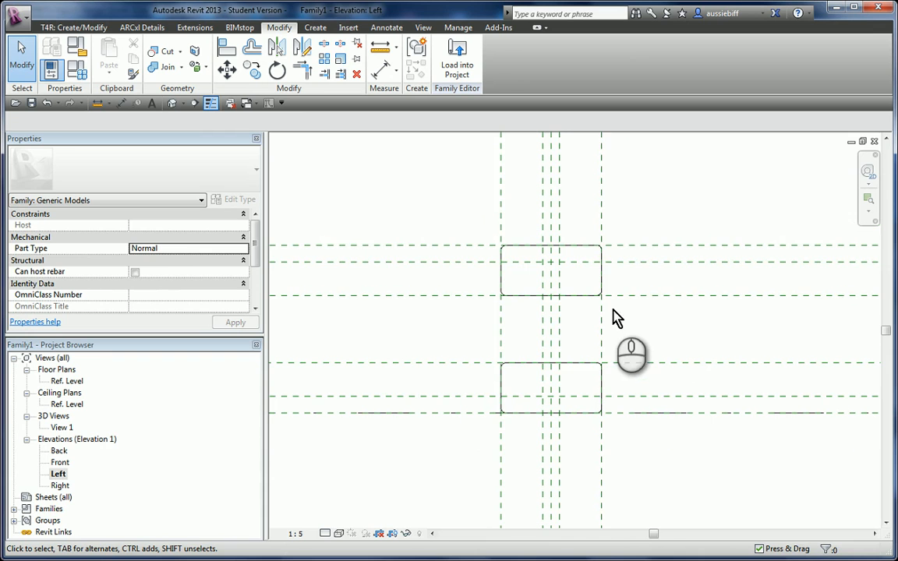
{"action": "double_click", "coordinate": [62, 429]}
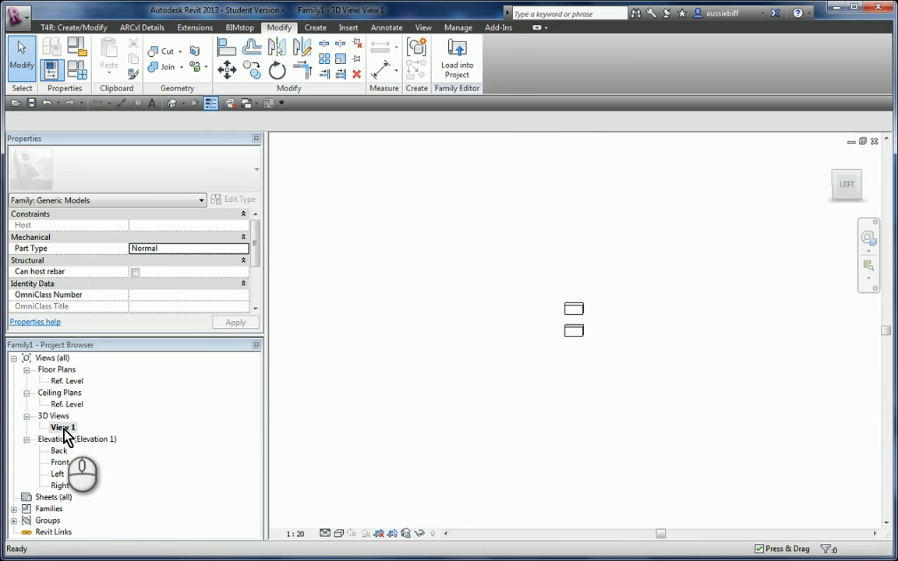
{"action": "middle_click", "coordinate": [652, 384]}
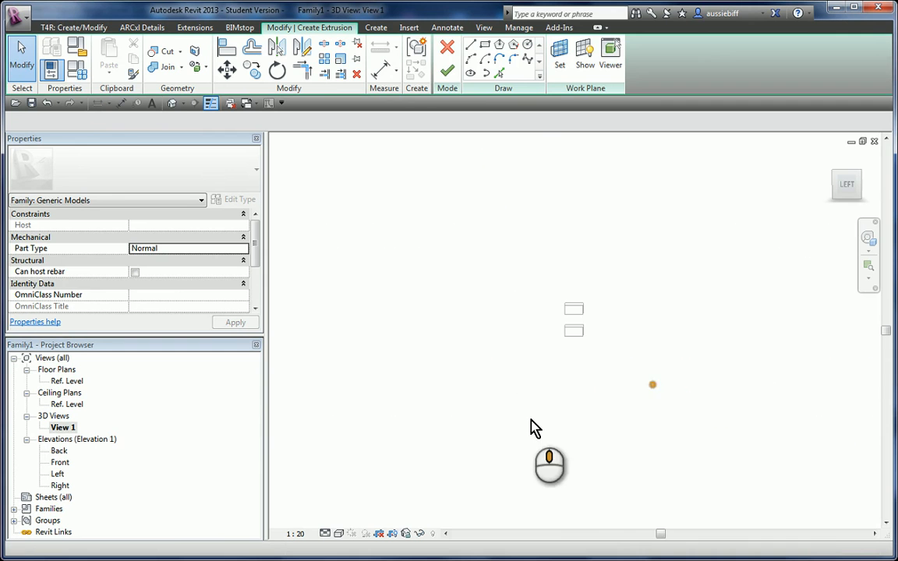
{"action": "key", "text": "a"}
{"action": "key", "text": "l"}
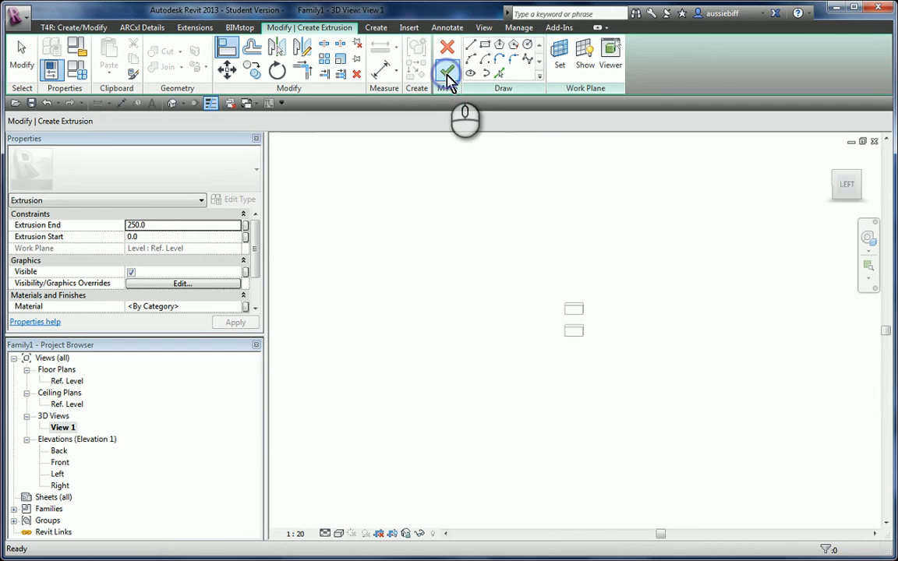
{"action": "left_click", "coordinate": [447, 74]}
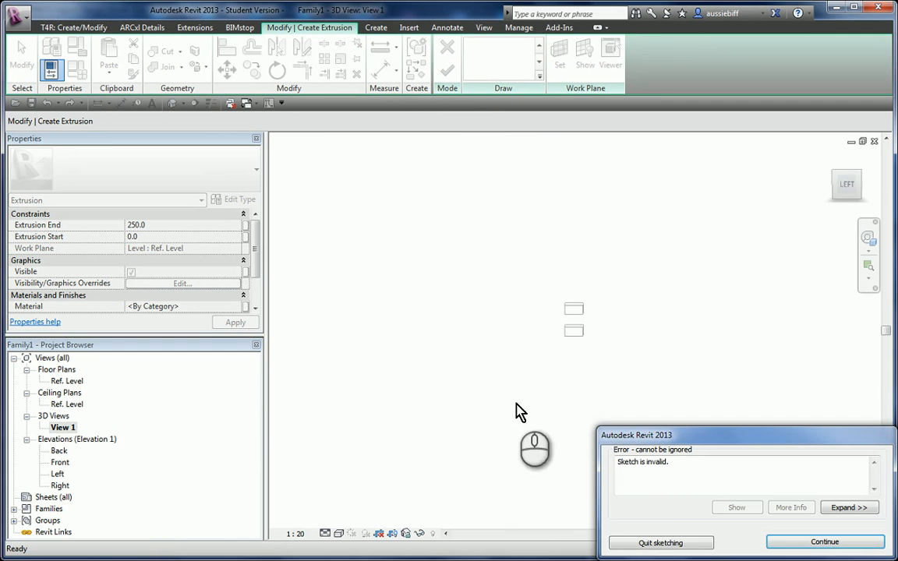
{"action": "left_click", "coordinate": [680, 543]}
{"action": "middle_click", "coordinate": [657, 352]}
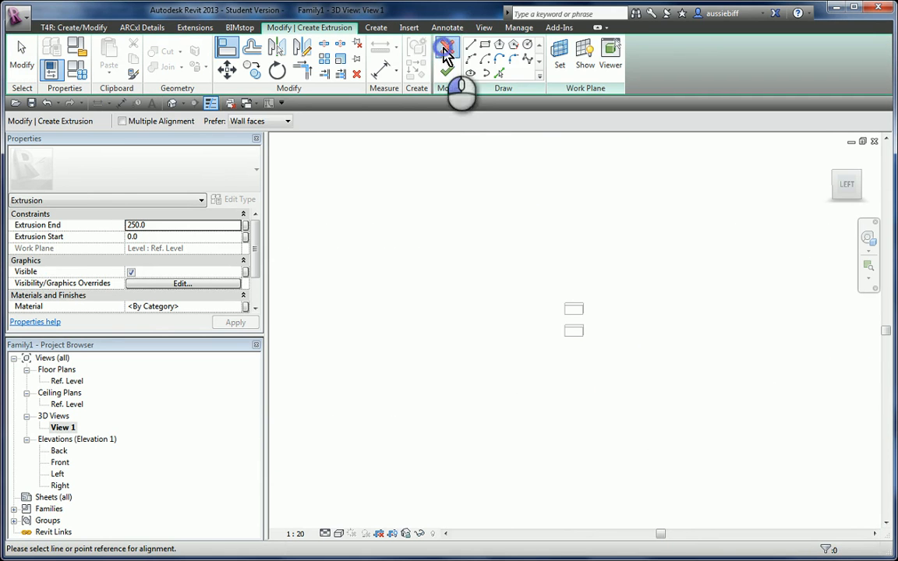
{"action": "left_click", "coordinate": [447, 71]}
Inspect the two extruded flanges at an angle in 3D and set the view's visual style to Shaded.
{"action": "middle_click_drag", "start_coordinate": [631, 399], "coordinate": [466, 364], "text": "shift"}
{"action": "scroll", "coordinate": [465, 365], "scroll_direction": "up", "scroll_amount": 5}
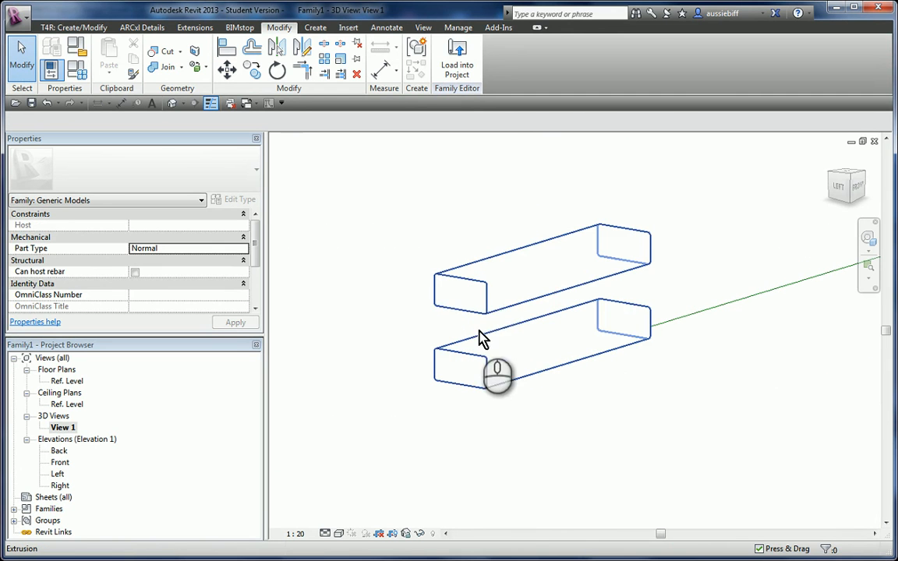
{"action": "left_click", "coordinate": [485, 300]}
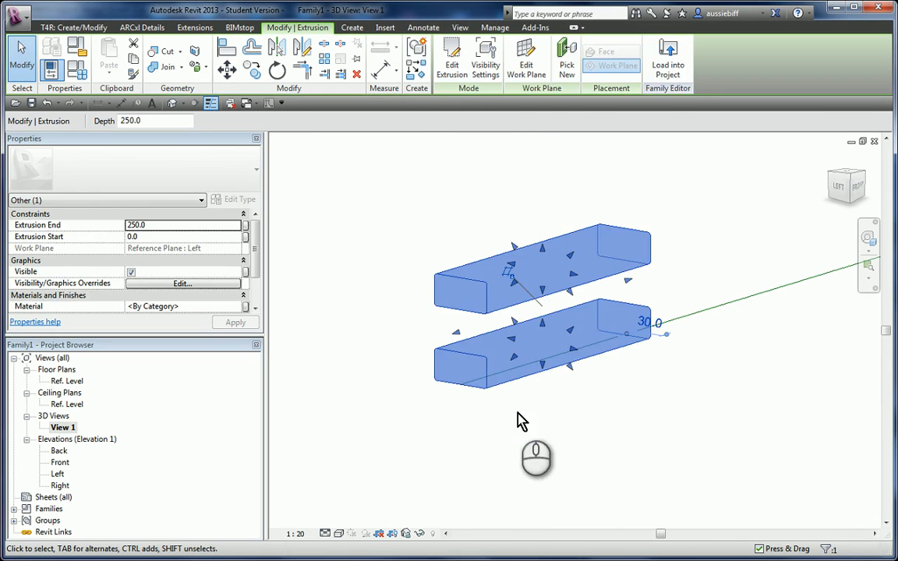
{"action": "left_click", "coordinate": [517, 411]}
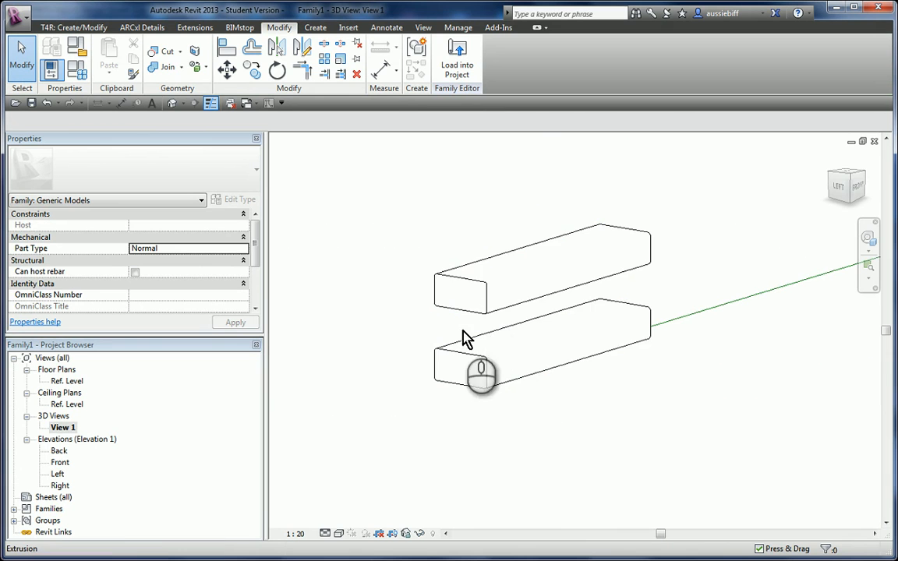
{"action": "middle_click_drag", "start_coordinate": [464, 341], "coordinate": [402, 378], "text": "shift"}
{"action": "left_click", "coordinate": [338, 534]}
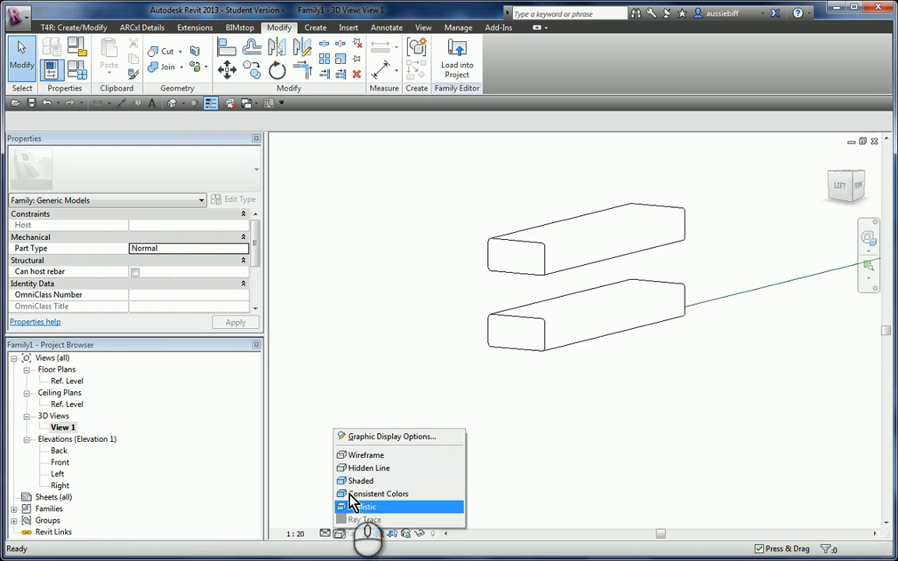
{"action": "left_click", "coordinate": [353, 481]}
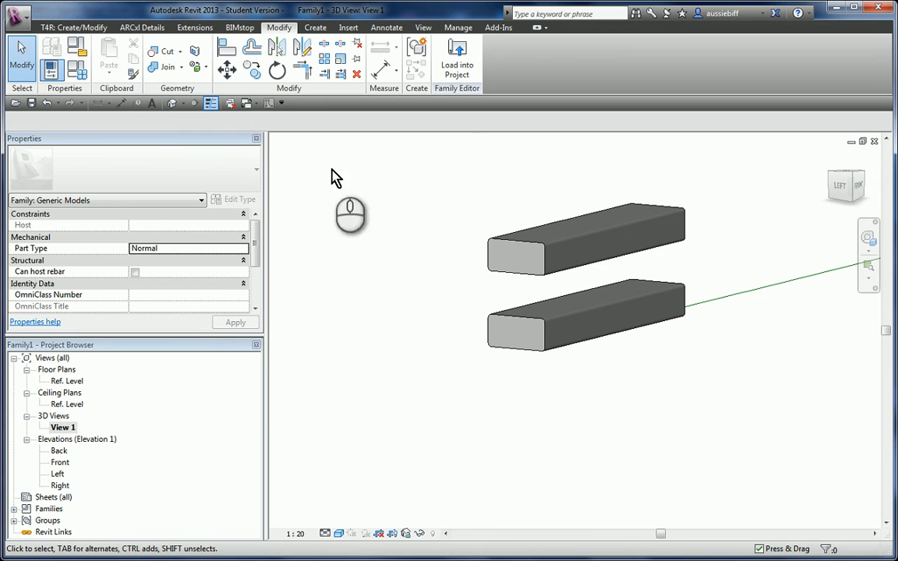
Switch to the Ref. Level floor plan of chh hyjoist.rfa and examine the flange width and web reference planes there.
{"action": "left_click", "coordinate": [248, 108]}
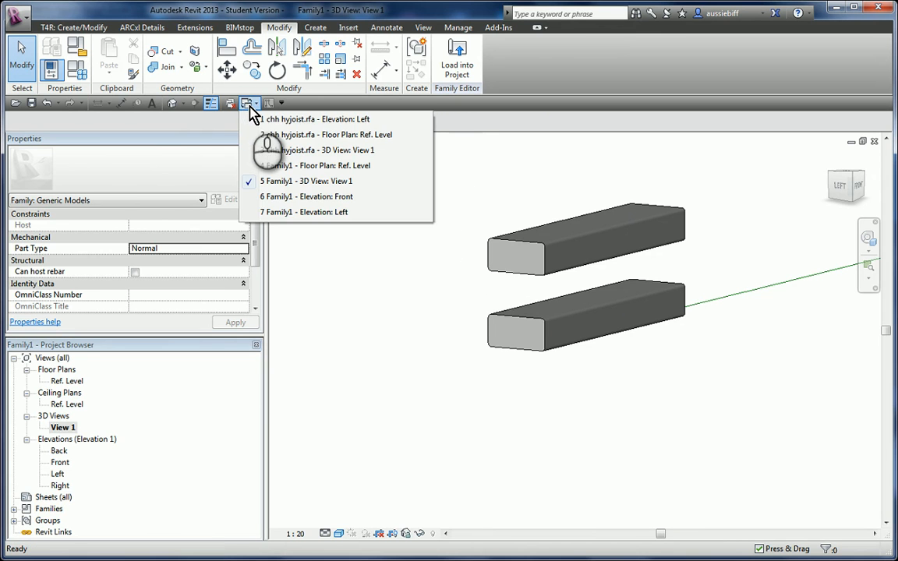
{"action": "left_click", "coordinate": [290, 134]}
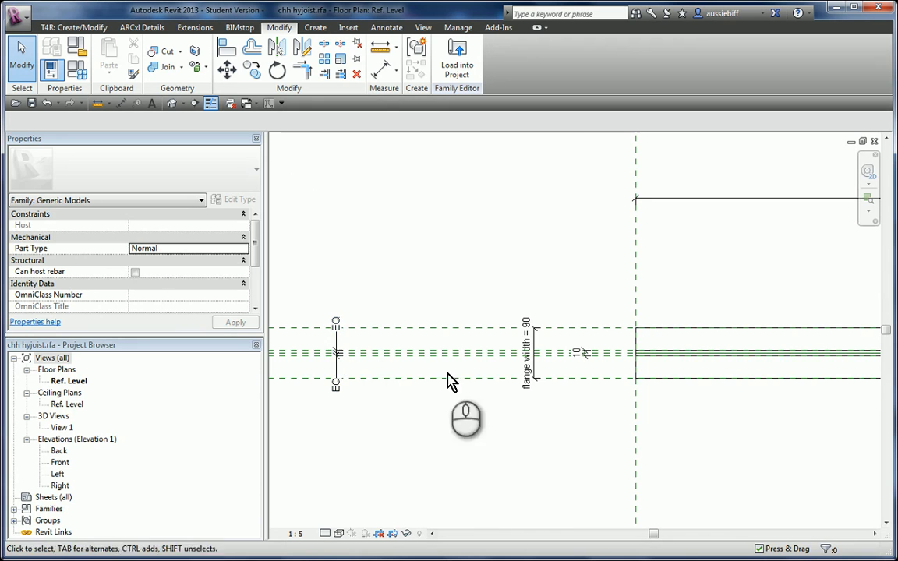
{"action": "scroll", "coordinate": [405, 441], "scroll_direction": "down", "scroll_amount": 2}
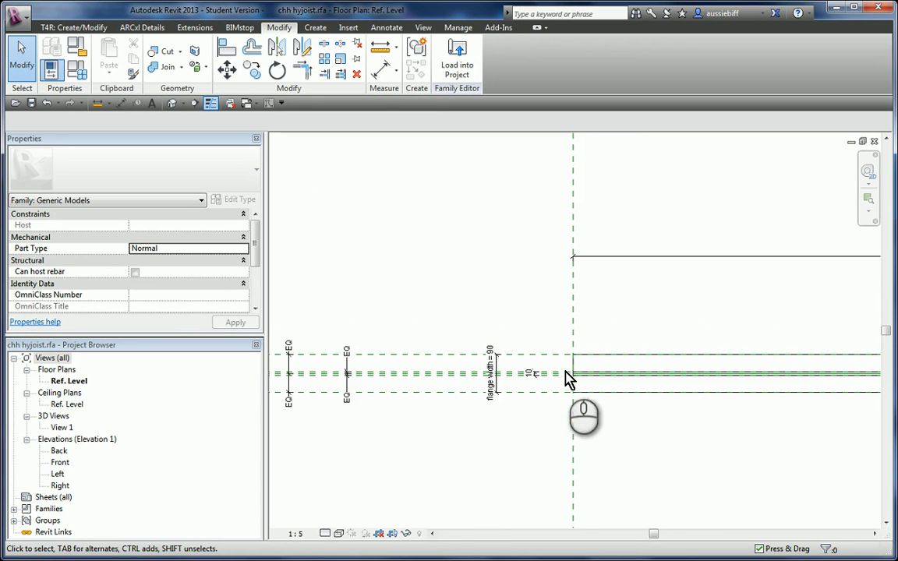
{"action": "scroll", "coordinate": [597, 391], "scroll_direction": "up", "scroll_amount": 1}
{"action": "scroll", "coordinate": [722, 355], "scroll_direction": "down", "scroll_amount": 1}
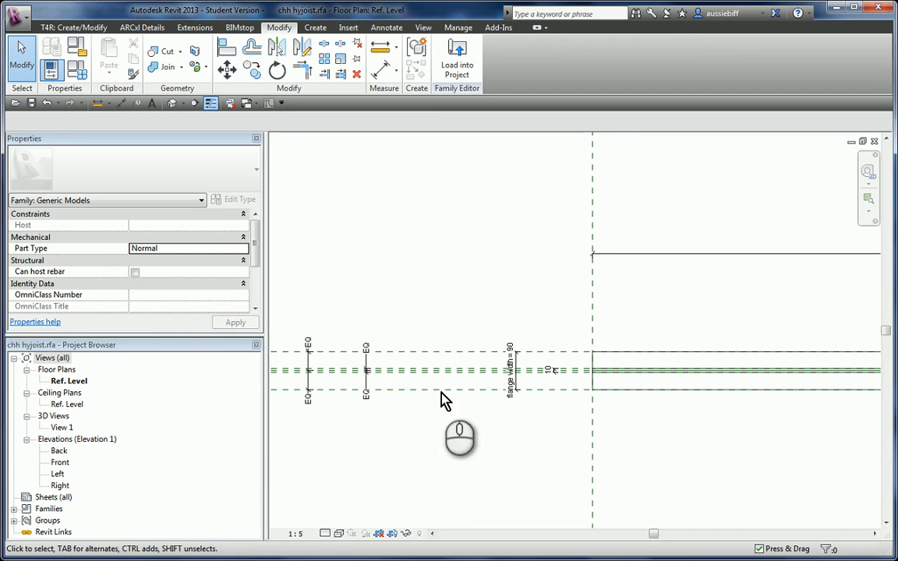
Open the Left elevation of chh hyjoist.rfa and examine how the web's reference planes are dimensioned within the flanges.
{"action": "double_click", "coordinate": [60, 474]}
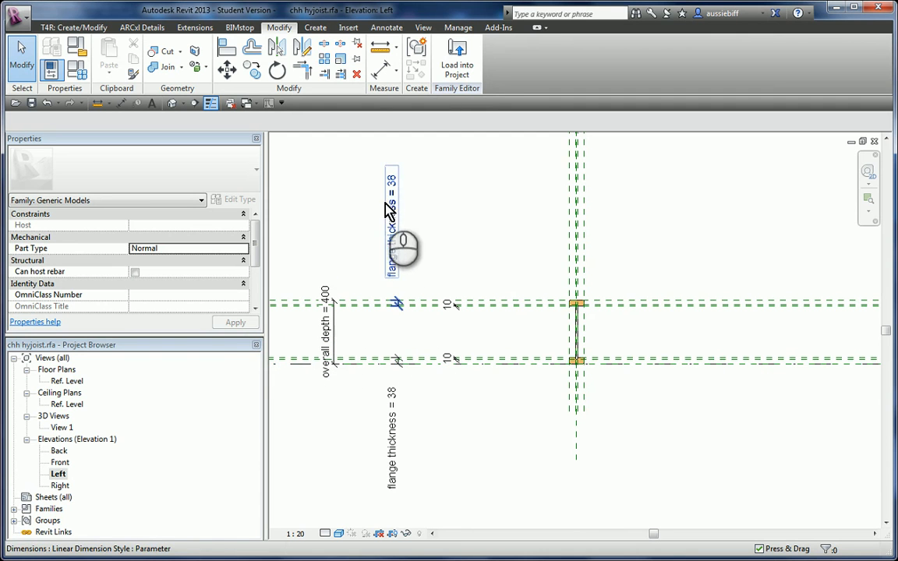
{"action": "scroll", "coordinate": [505, 329], "scroll_direction": "up", "scroll_amount": 5}
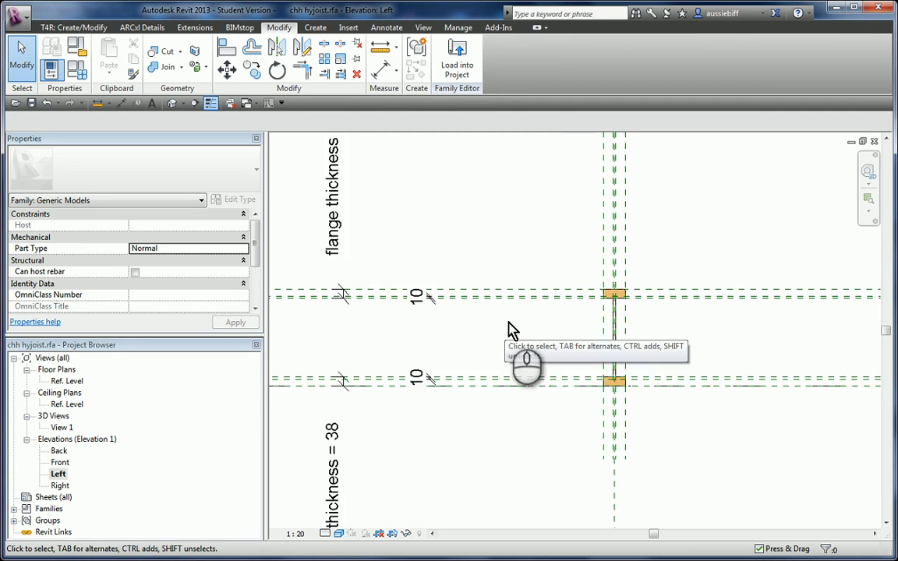
{"action": "scroll", "coordinate": [657, 307], "scroll_direction": "down", "scroll_amount": 3}
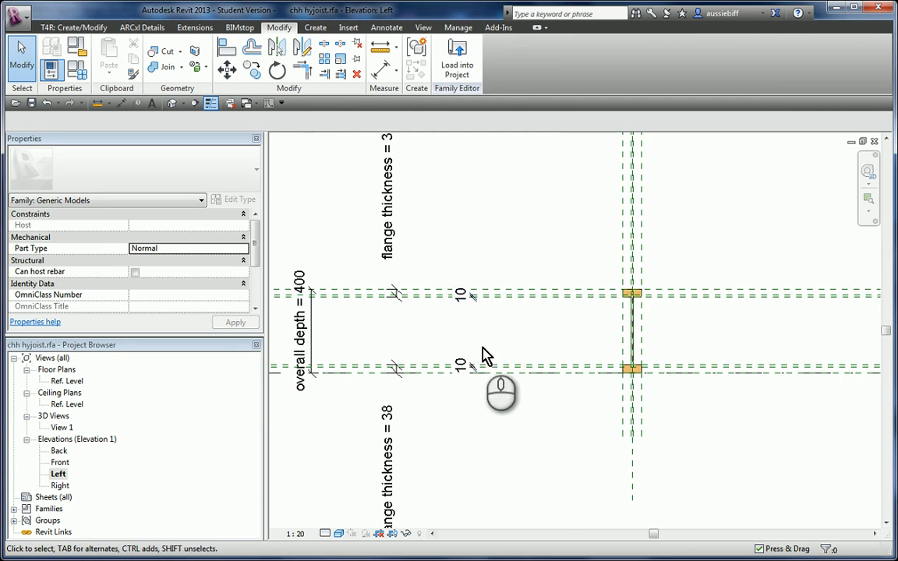
{"action": "scroll", "coordinate": [479, 354], "scroll_direction": "down", "scroll_amount": 2}
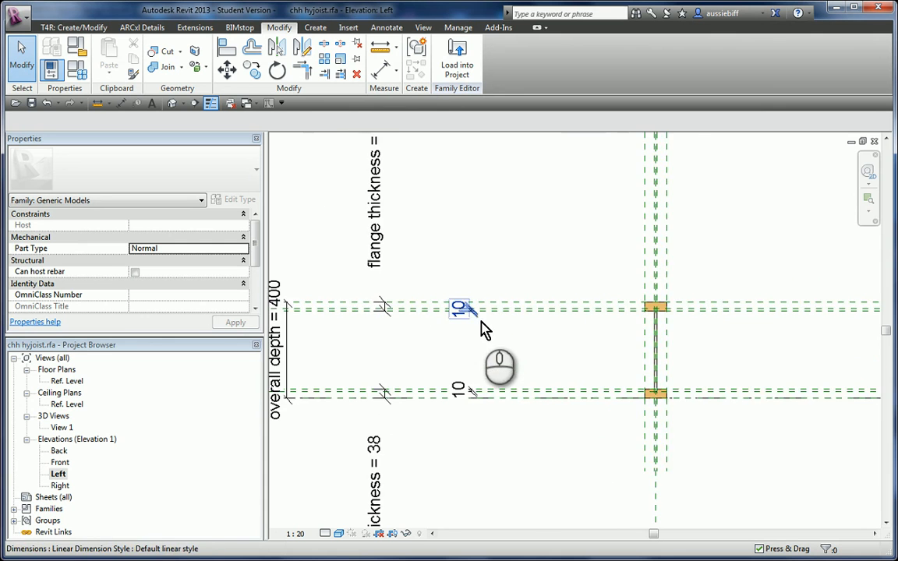
Switch from the chh hyjoist.rfa reference family to the Left elevation of Family1.
{"action": "scroll", "coordinate": [471, 323], "scroll_direction": "up", "scroll_amount": 4}
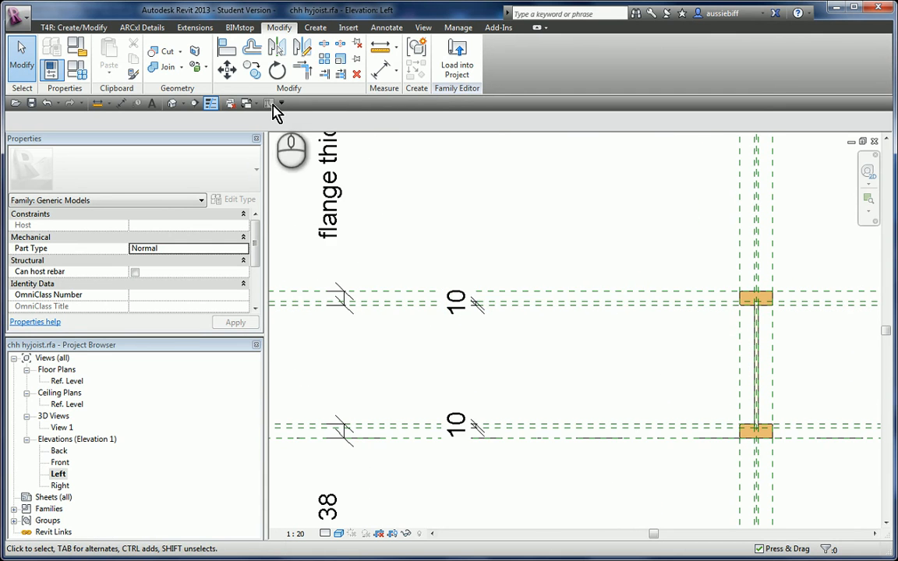
{"action": "left_click", "coordinate": [251, 103]}
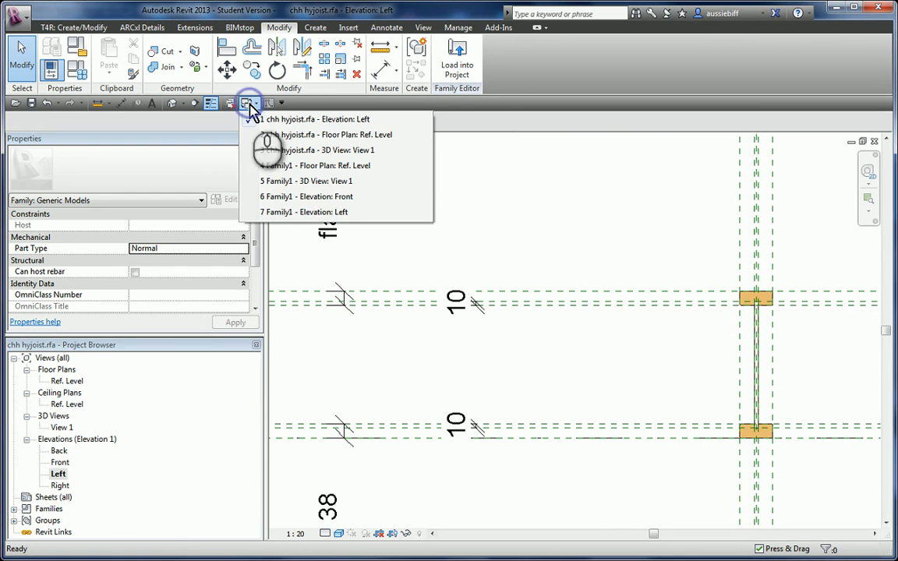
{"action": "left_click", "coordinate": [306, 212]}
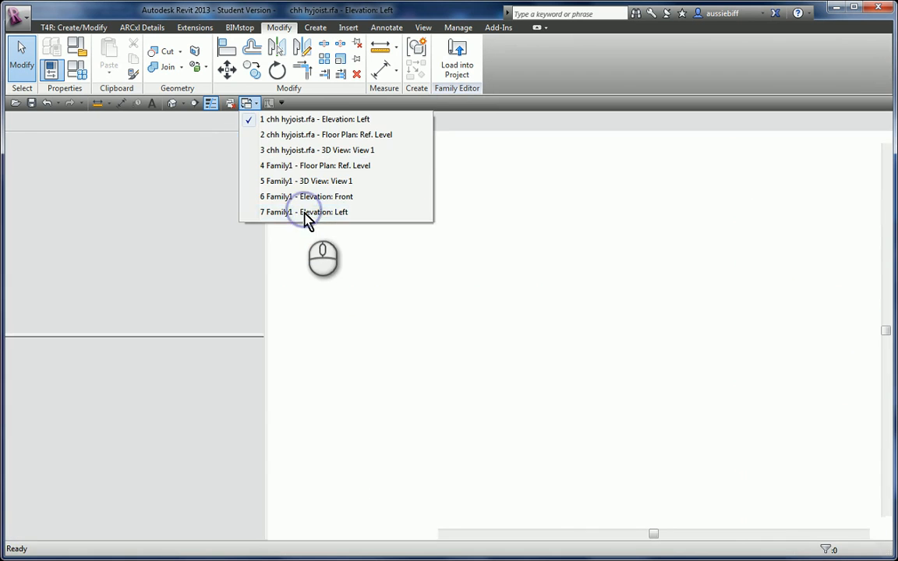
{"action": "key", "text": "l"}
{"action": "key", "text": "i"}
{"action": "scroll", "coordinate": [678, 296], "scroll_direction": "down", "scroll_amount": 2}
{"action": "scroll", "coordinate": [679, 296], "scroll_direction": "down", "scroll_amount": 4}
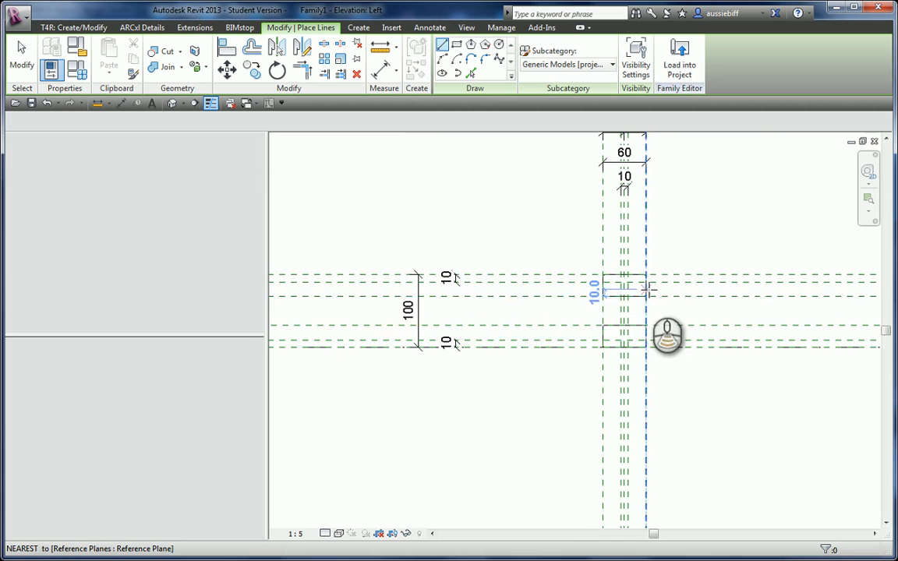
{"action": "scroll", "coordinate": [647, 290], "scroll_direction": "down", "scroll_amount": 1}
{"action": "scroll", "coordinate": [615, 282], "scroll_direction": "up", "scroll_amount": 2}
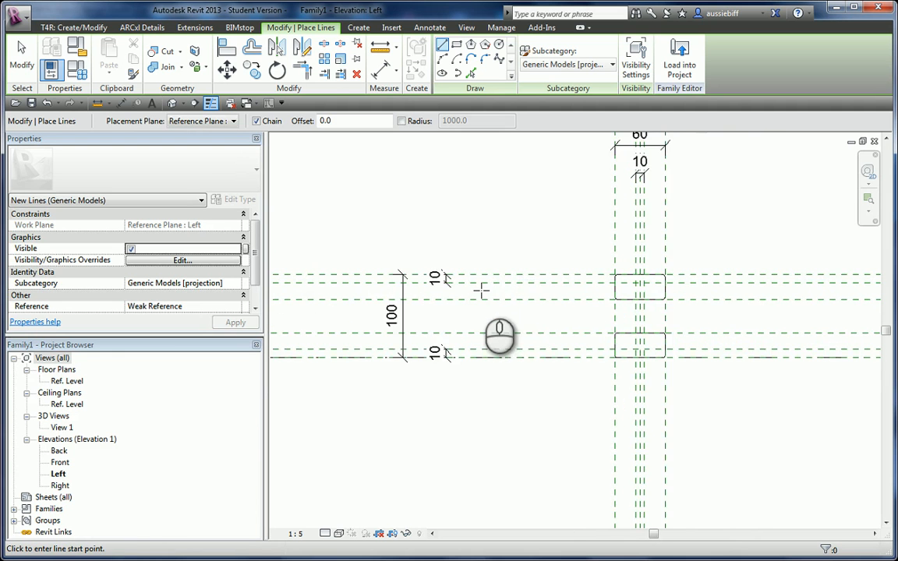
{"action": "scroll", "coordinate": [481, 290], "scroll_direction": "up", "scroll_amount": 2}
Add an aligned dimension for the upper flange's thickness between its inner and outer horizontal reference planes.
{"action": "left_click", "coordinate": [417, 28]}
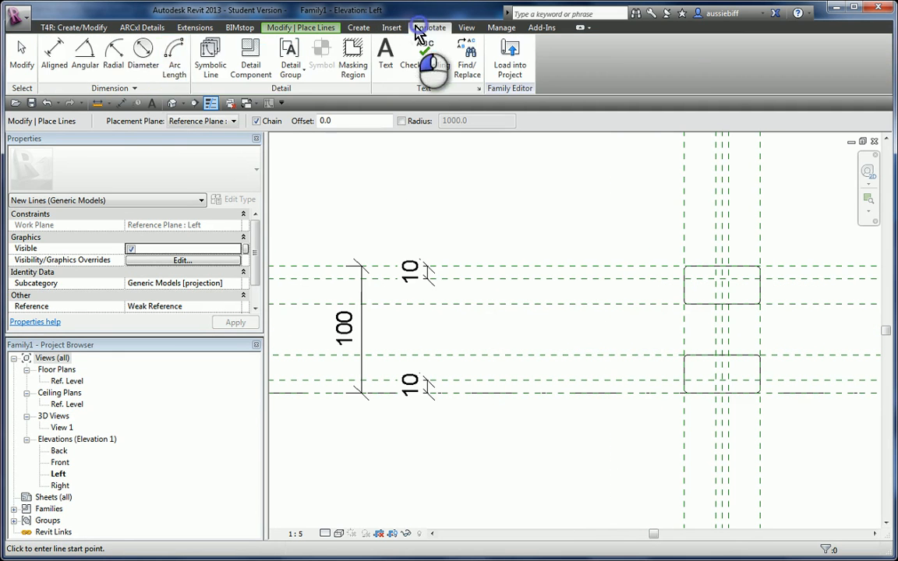
{"action": "left_click", "coordinate": [54, 56]}
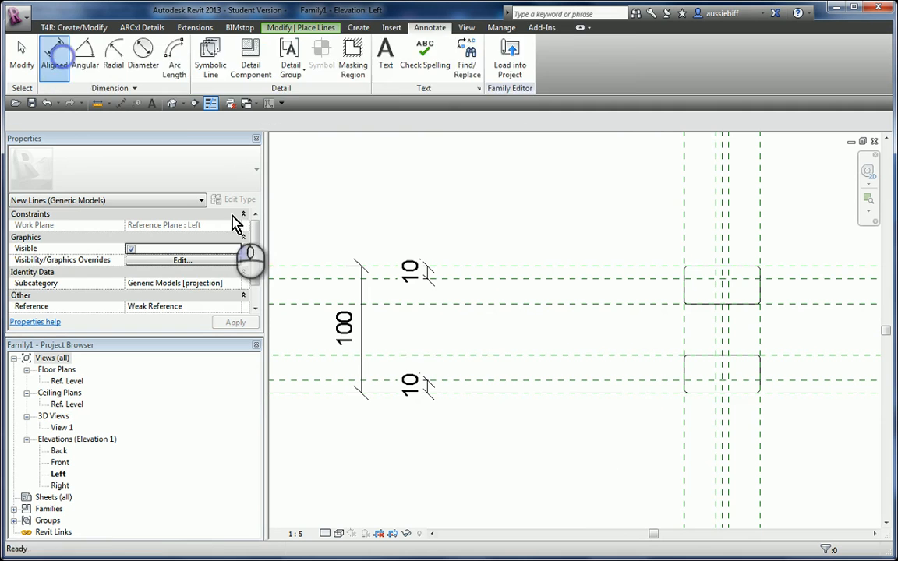
{"action": "left_click", "coordinate": [478, 304]}
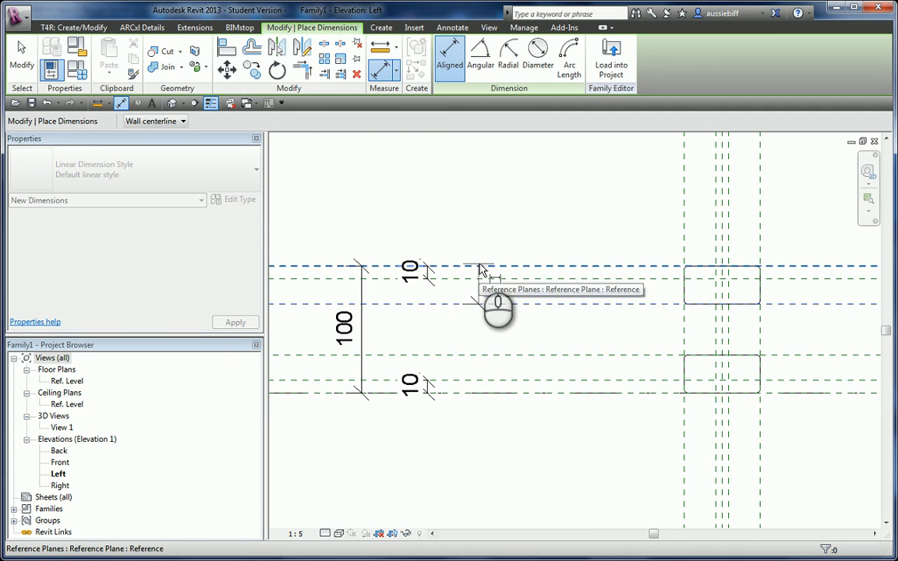
{"action": "left_click", "coordinate": [480, 268]}
{"action": "left_click", "coordinate": [481, 224]}
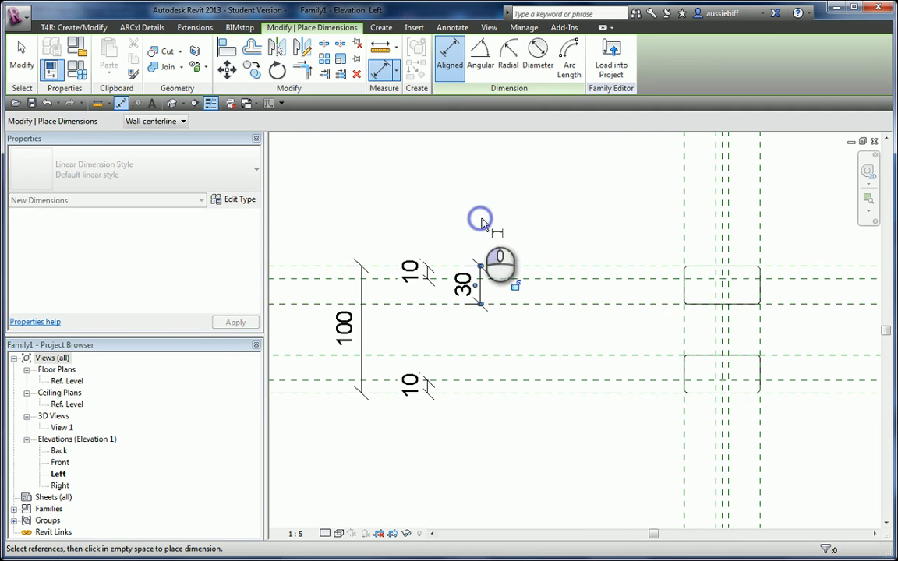
Add an aligned dimension for the lower flange's thickness between its inner and outer horizontal reference planes.
{"action": "left_click", "coordinate": [478, 356]}
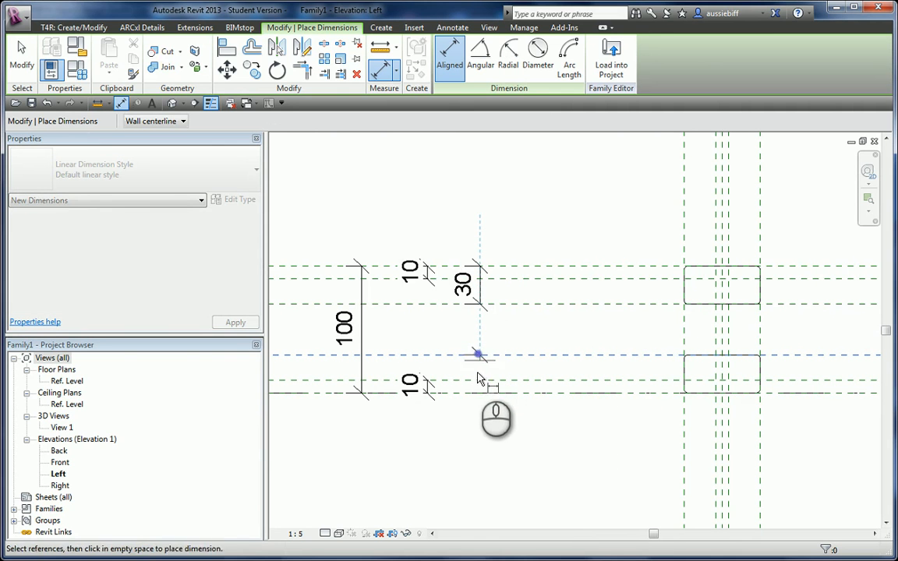
{"action": "key", "text": "Tab"}
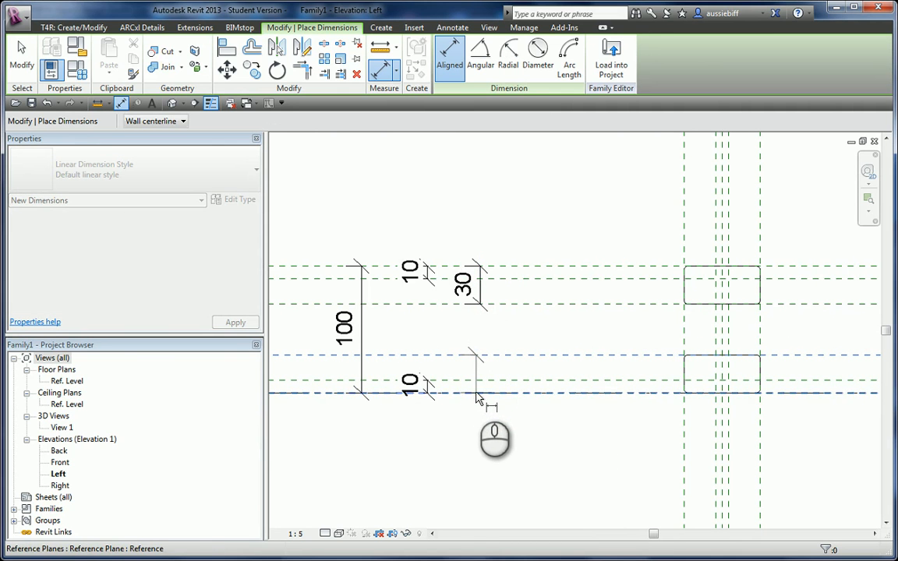
{"action": "left_click", "coordinate": [475, 394]}
{"action": "left_click", "coordinate": [480, 433]}
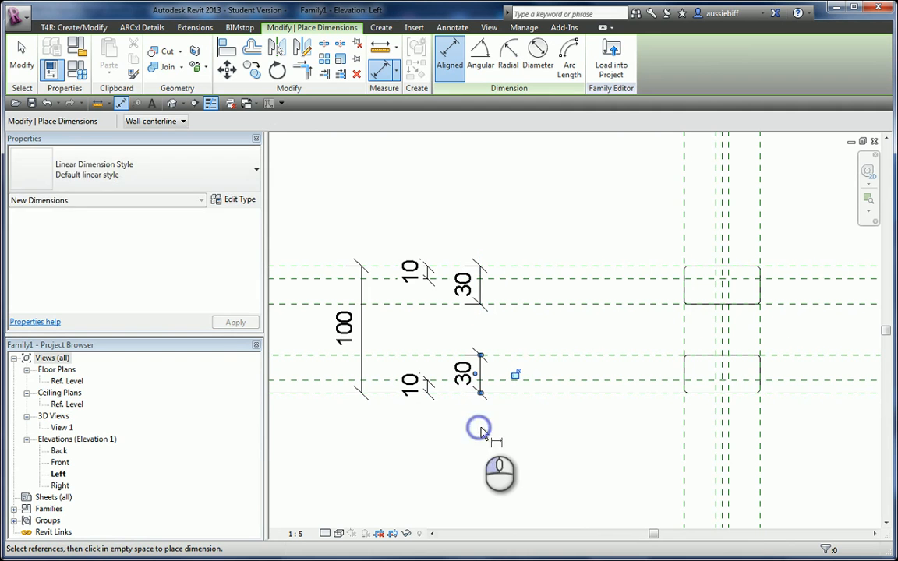
{"action": "left_click", "coordinate": [22, 59]}
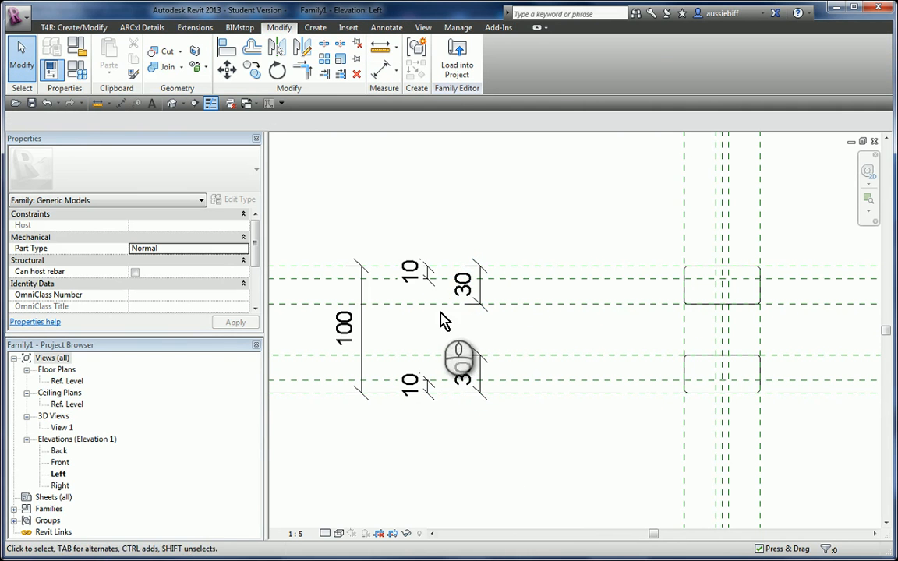
Delete the two 10 mm dimensions between the flanges' outer reference planes and the planes inside the flanges.
{"action": "left_click", "coordinate": [430, 272]}
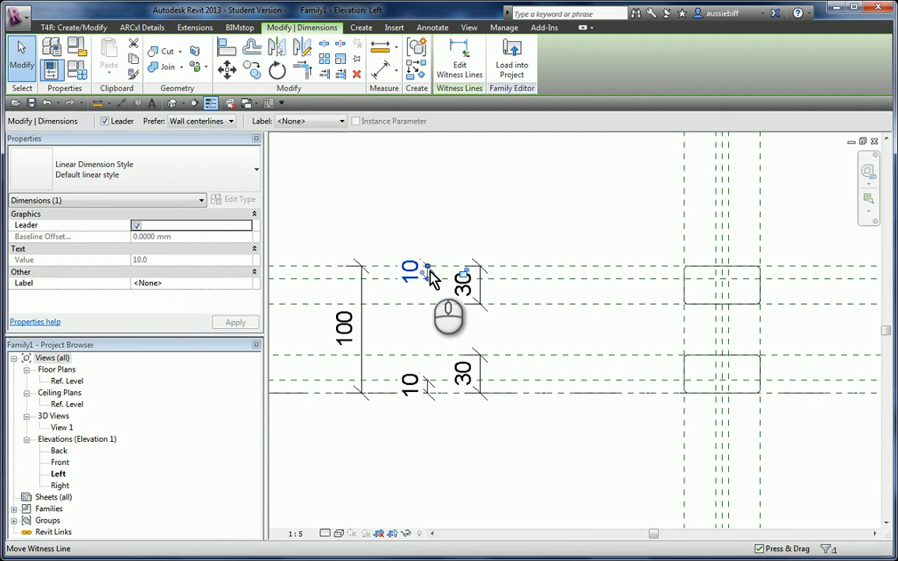
{"action": "scroll", "coordinate": [432, 275], "scroll_direction": "up", "scroll_amount": 2}
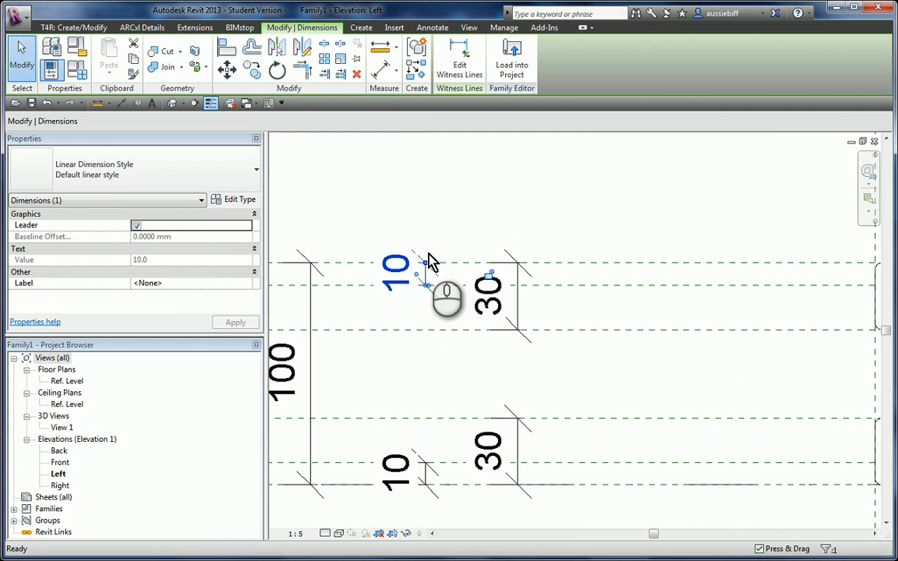
{"action": "key", "text": "Delete"}
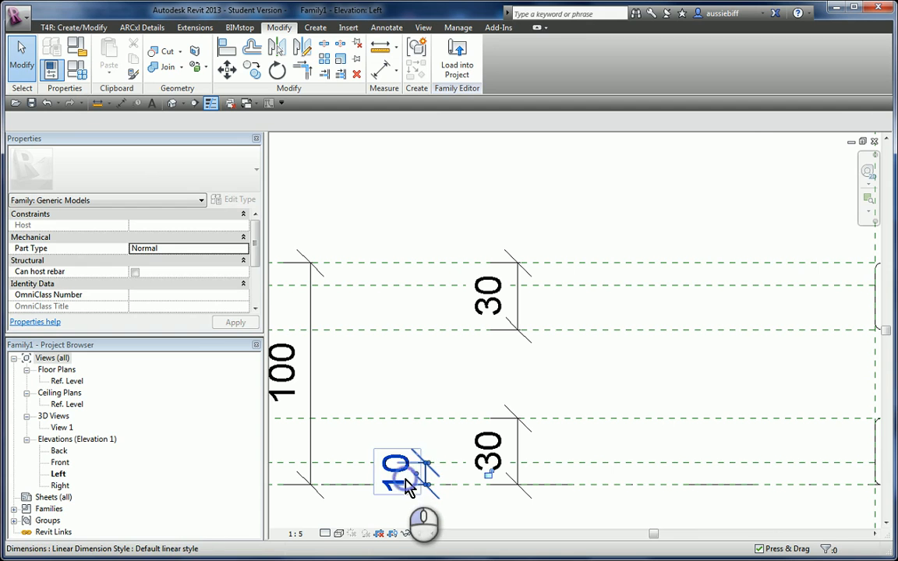
{"action": "left_click", "coordinate": [407, 488]}
{"action": "key", "text": "Delete"}
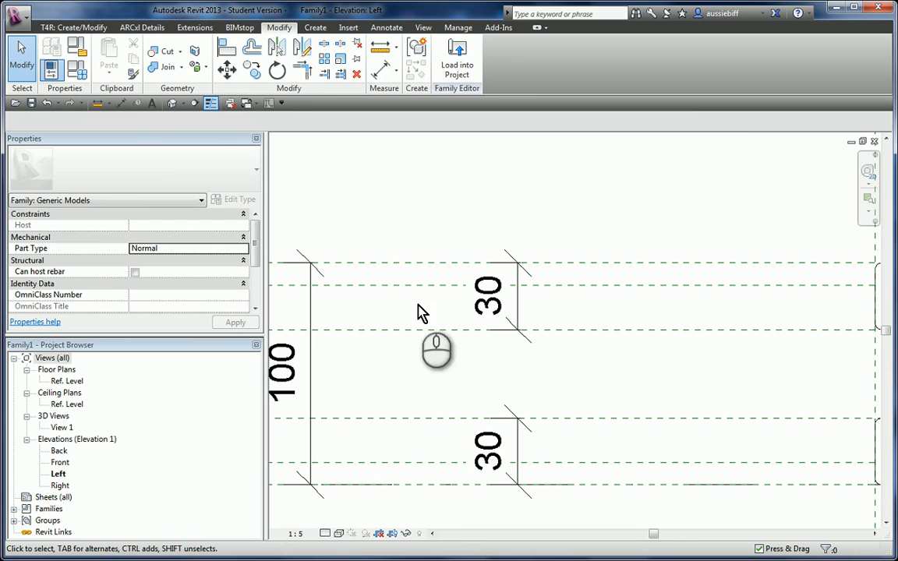
Dimension the web's embedment in the upper flange, from the flange's inner reference plane to the plane inside it.
{"action": "left_click", "coordinate": [382, 32]}
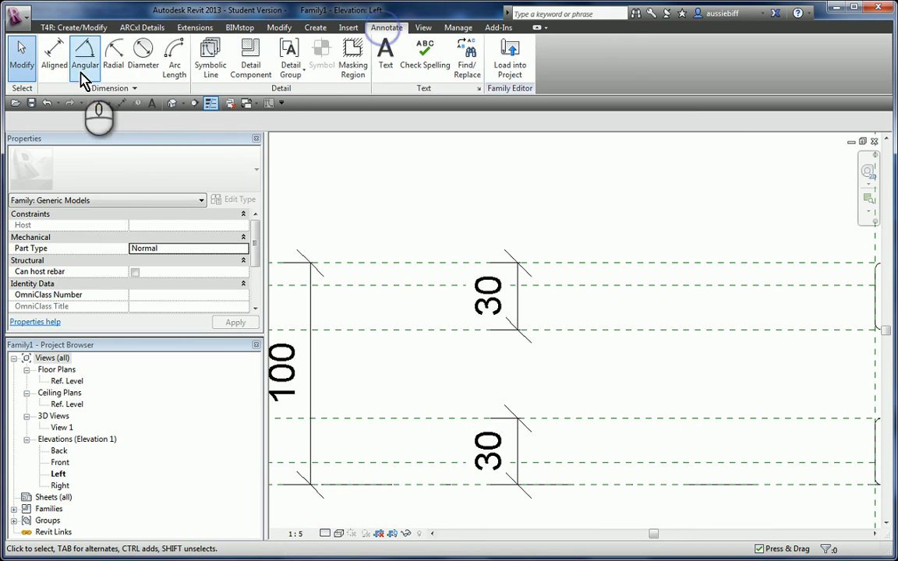
{"action": "left_click", "coordinate": [56, 62]}
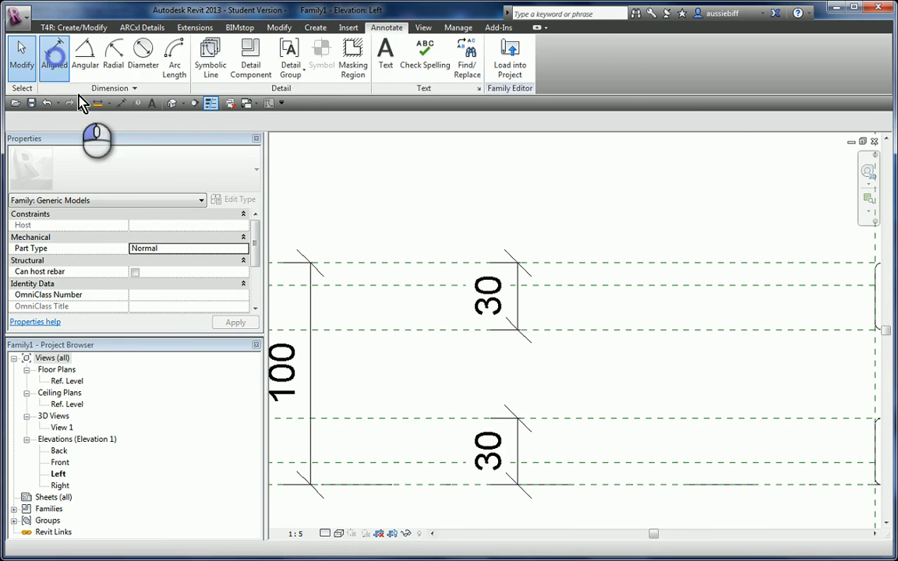
{"action": "left_click", "coordinate": [408, 331]}
{"action": "left_click", "coordinate": [404, 289]}
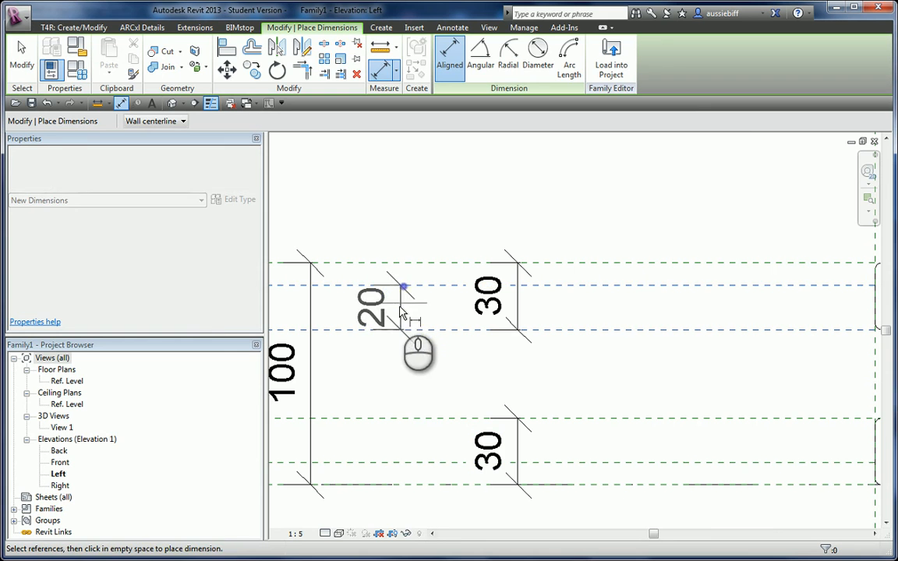
{"action": "left_click", "coordinate": [400, 308]}
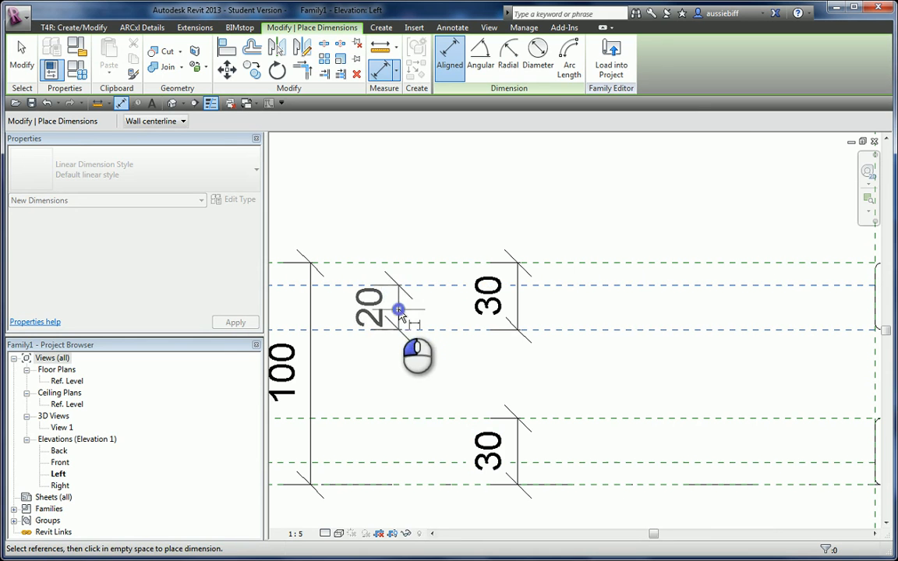
Dimension the web's embedment in the lower flange, from the flange's inner reference plane to the plane inside it.
{"action": "left_click", "coordinate": [398, 419]}
{"action": "left_click", "coordinate": [397, 463]}
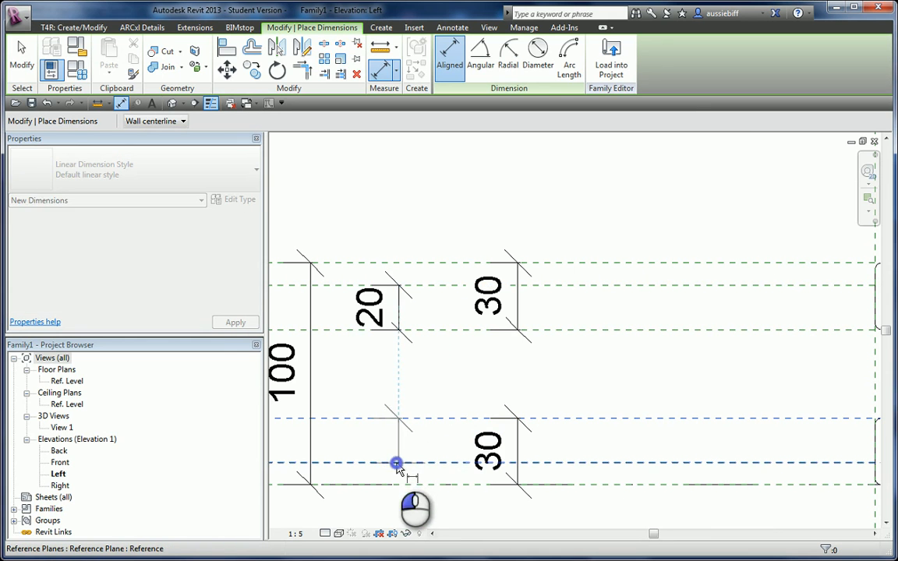
{"action": "left_click", "coordinate": [400, 439]}
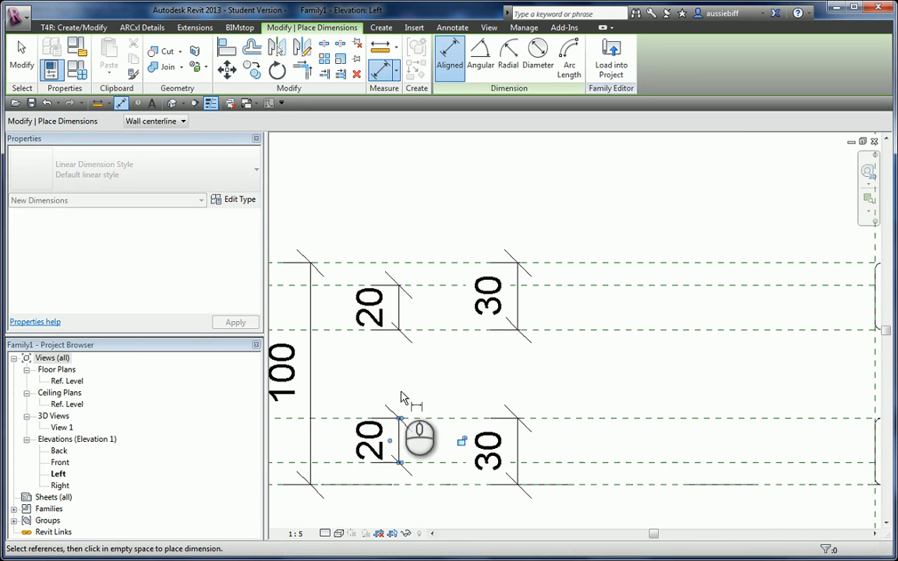
{"action": "left_click", "coordinate": [21, 56]}
Edit the flange extrusion's sketch and split the facing inner edges of both flanges near the web's centre plane.
{"action": "scroll", "coordinate": [468, 315], "scroll_direction": "down", "scroll_amount": 2}
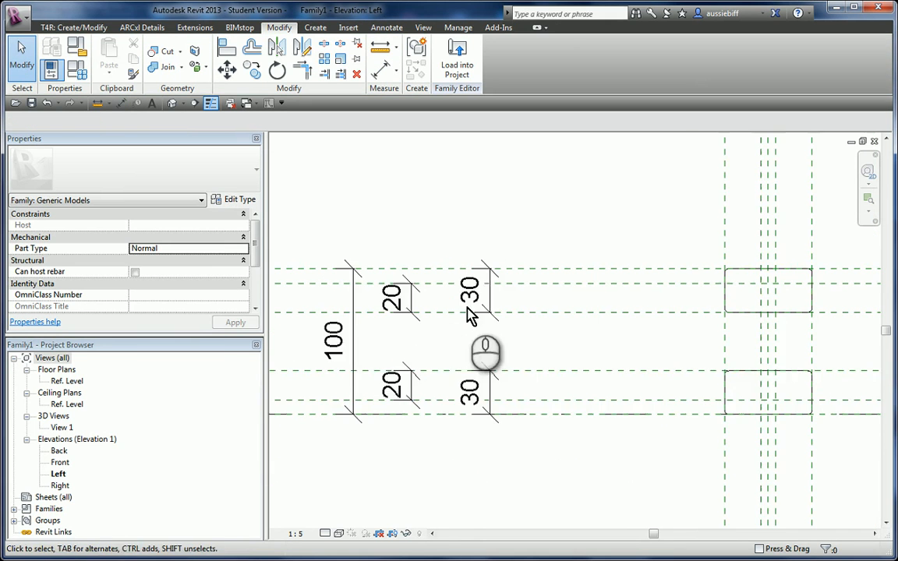
{"action": "scroll", "coordinate": [389, 337], "scroll_direction": "down", "scroll_amount": 1}
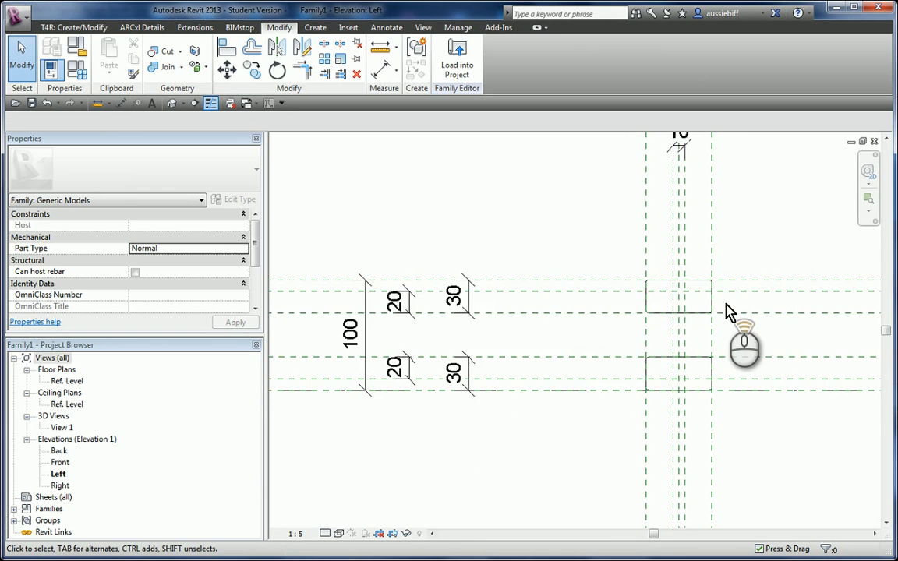
{"action": "scroll", "coordinate": [727, 310], "scroll_direction": "up", "scroll_amount": 3}
{"action": "left_click", "coordinate": [596, 261]}
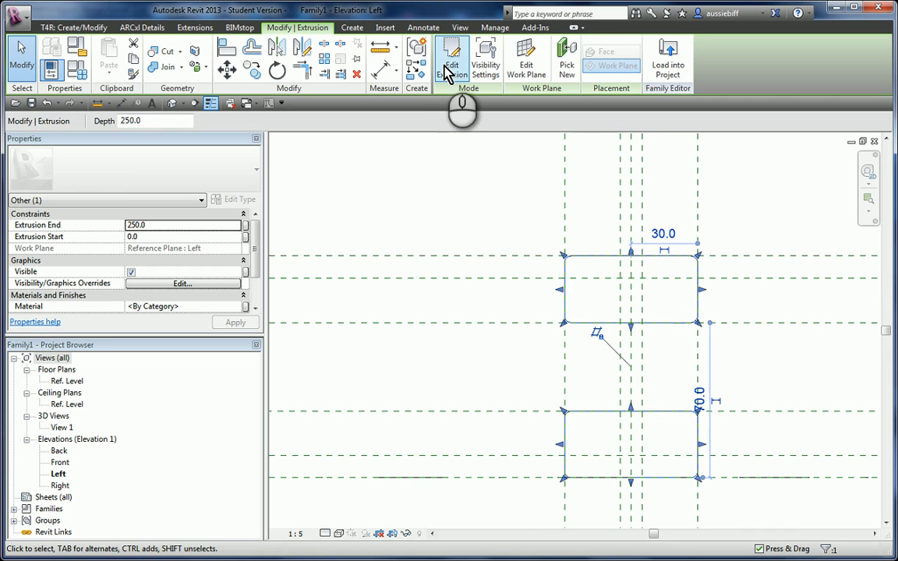
{"action": "left_click", "coordinate": [450, 68]}
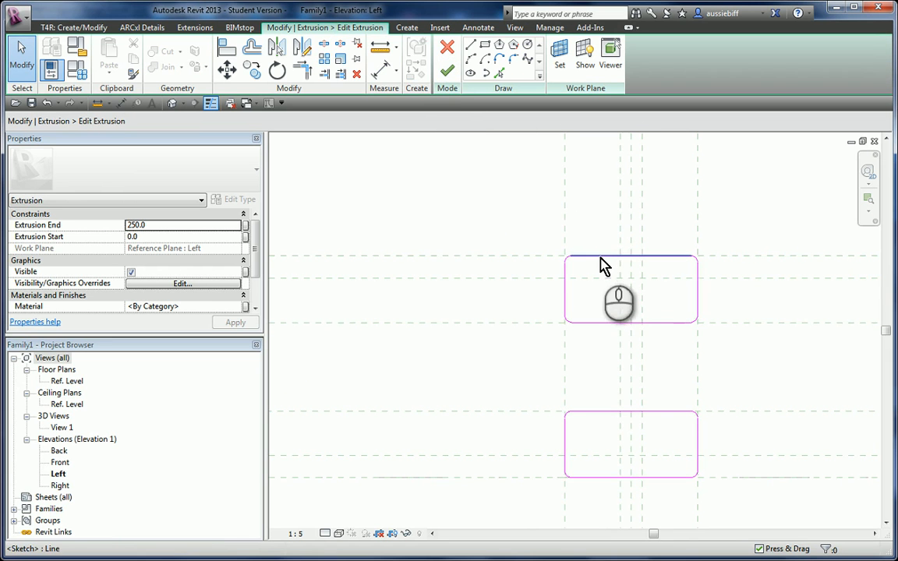
{"action": "scroll", "coordinate": [635, 322], "scroll_direction": "up", "scroll_amount": 1}
{"action": "scroll", "coordinate": [633, 316], "scroll_direction": "up", "scroll_amount": 1}
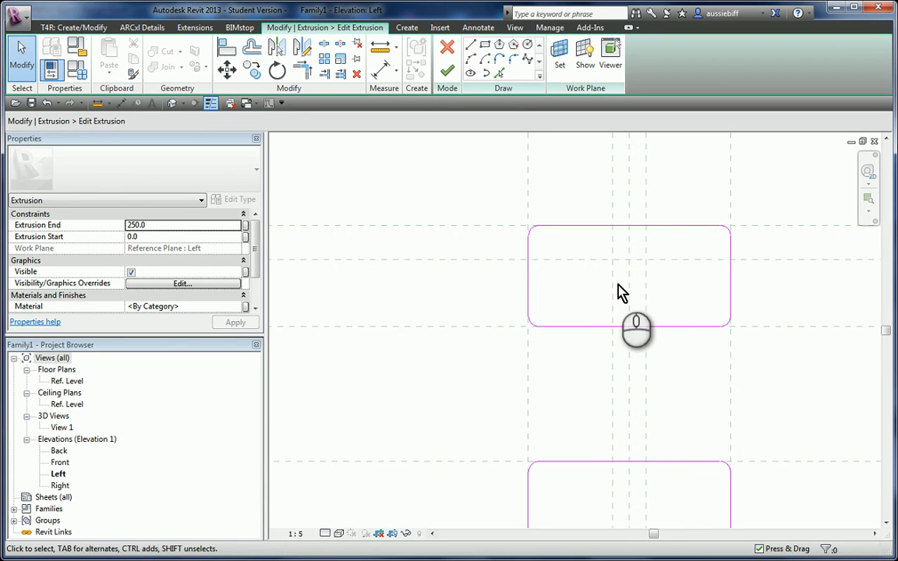
{"action": "left_click", "coordinate": [324, 45]}
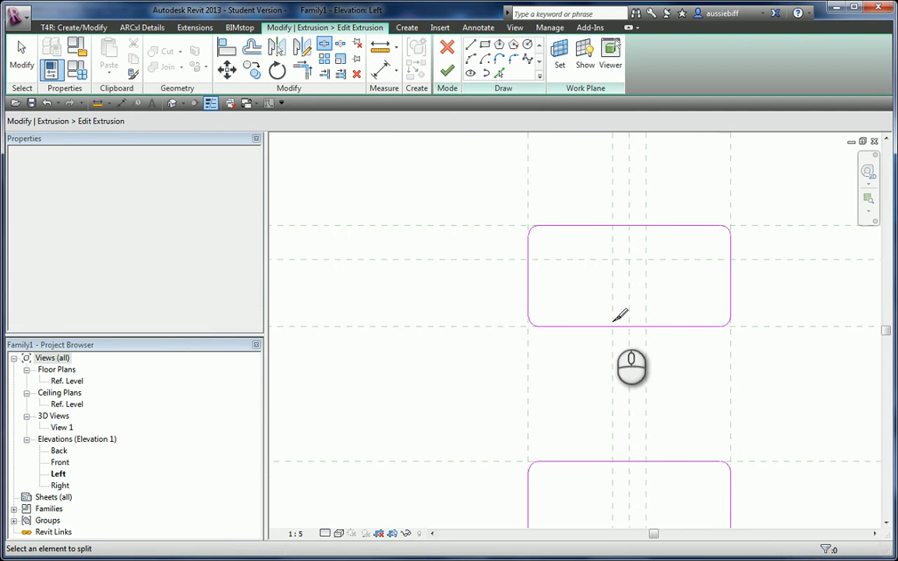
{"action": "left_click", "coordinate": [630, 326]}
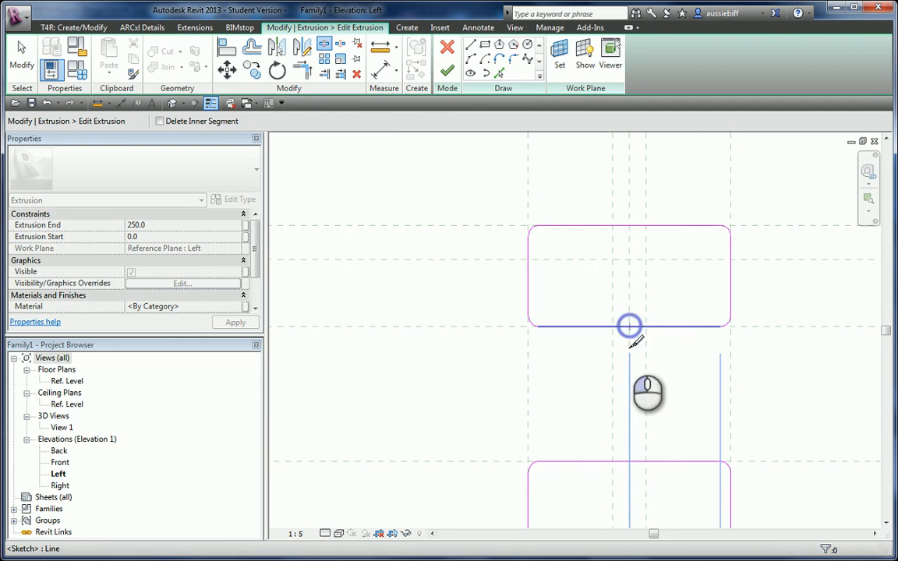
{"action": "left_click", "coordinate": [629, 461]}
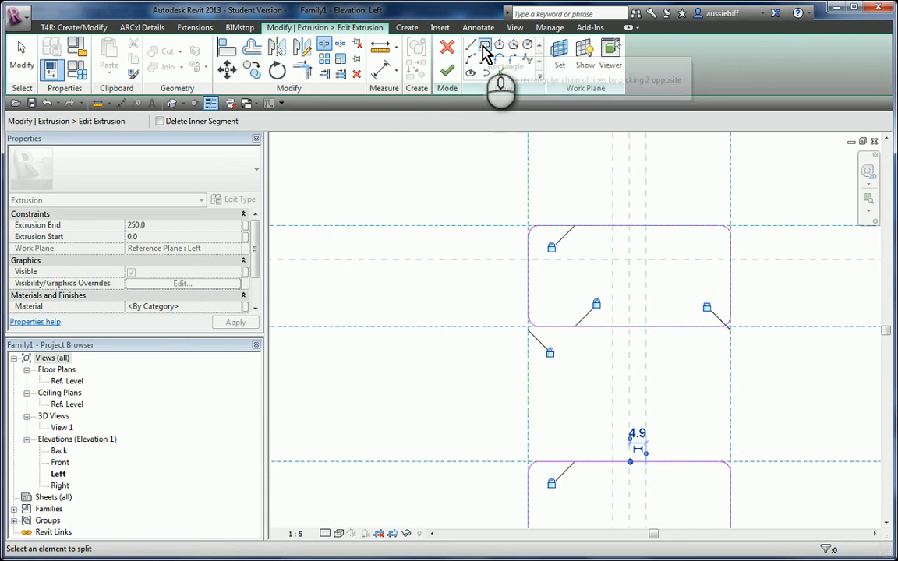
Draw a three-sided, 10 mm wide groove outline in the upper flange, between the web's side planes and up to the embedment plane.
{"action": "left_click", "coordinate": [470, 45]}
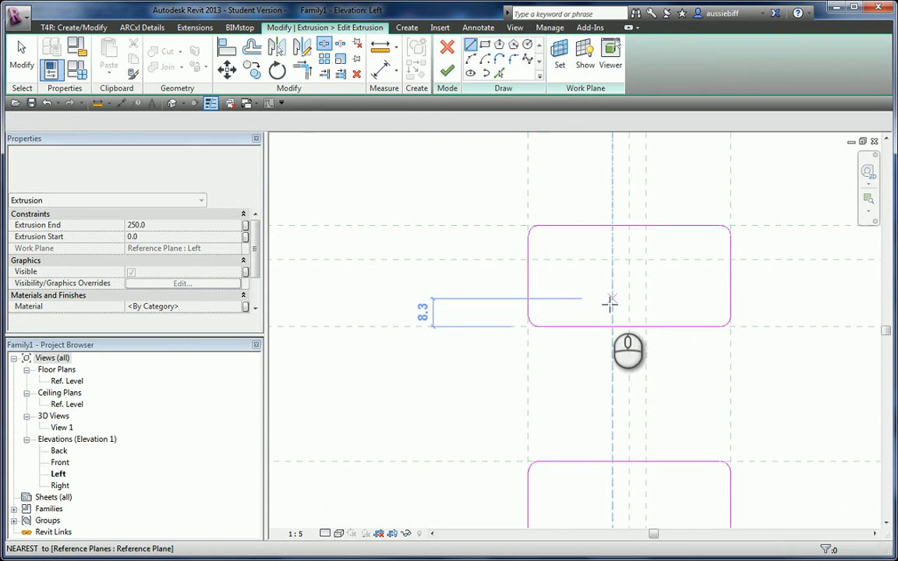
{"action": "left_click", "coordinate": [611, 326]}
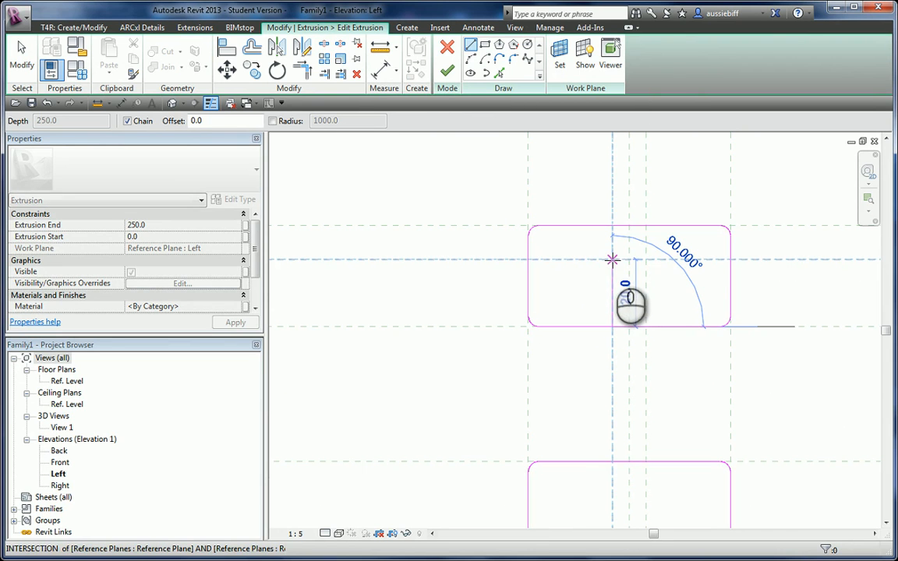
{"action": "left_click", "coordinate": [611, 259]}
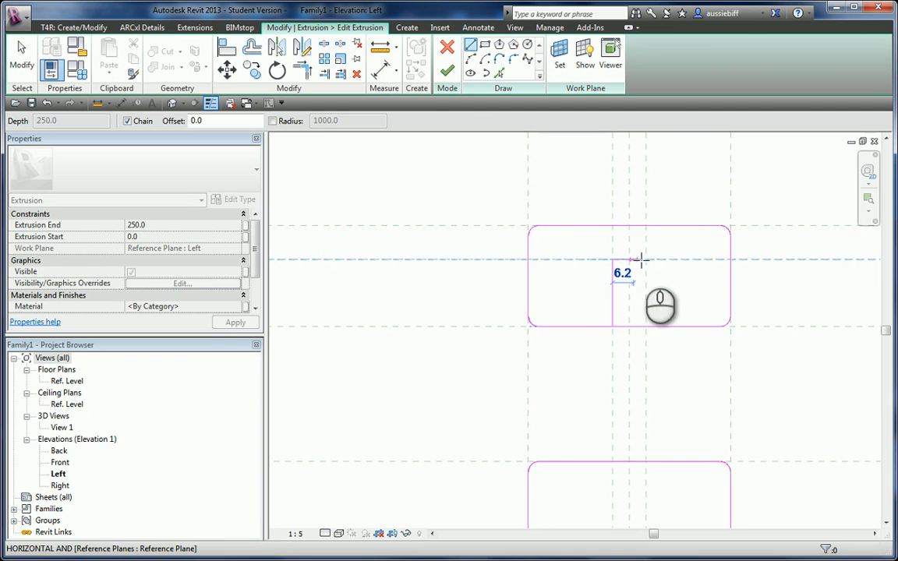
{"action": "left_click", "coordinate": [645, 258]}
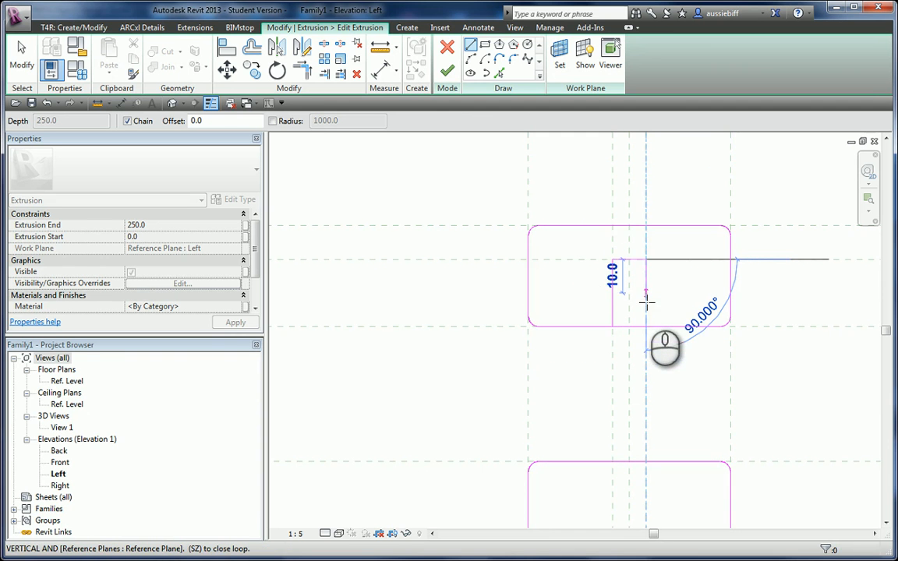
{"action": "left_click", "coordinate": [645, 325]}
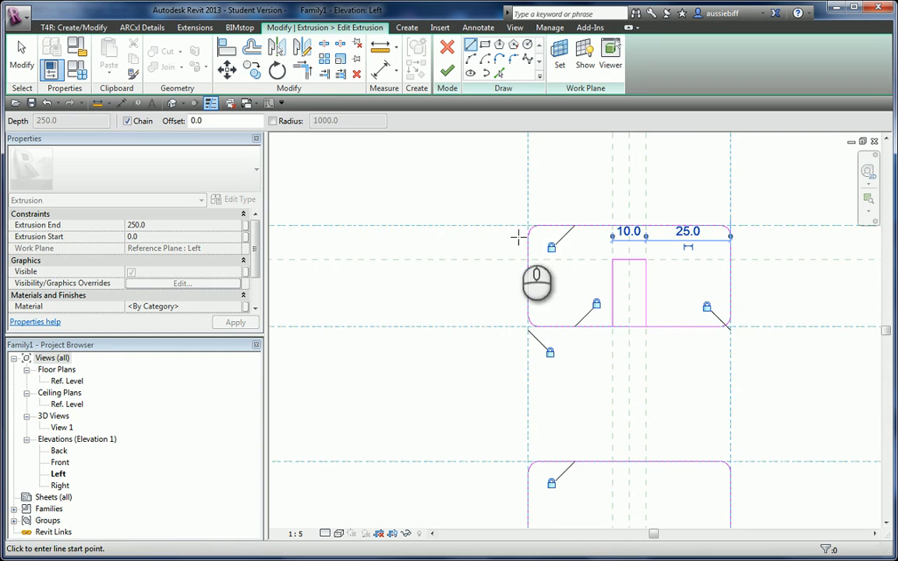
Trim the upper flange's split inner edge to both groove sides to open the groove.
{"action": "left_click", "coordinate": [302, 70]}
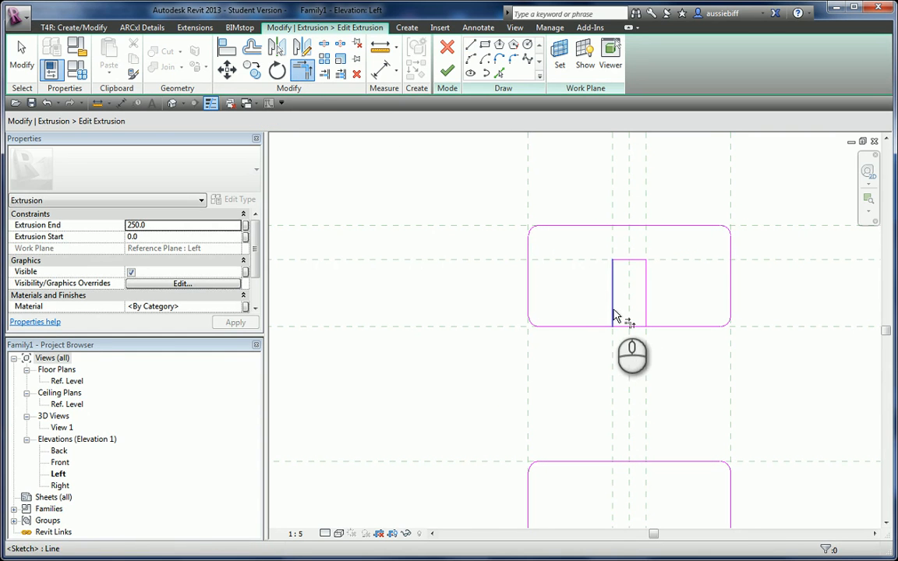
{"action": "left_click", "coordinate": [613, 314]}
{"action": "left_click", "coordinate": [601, 326]}
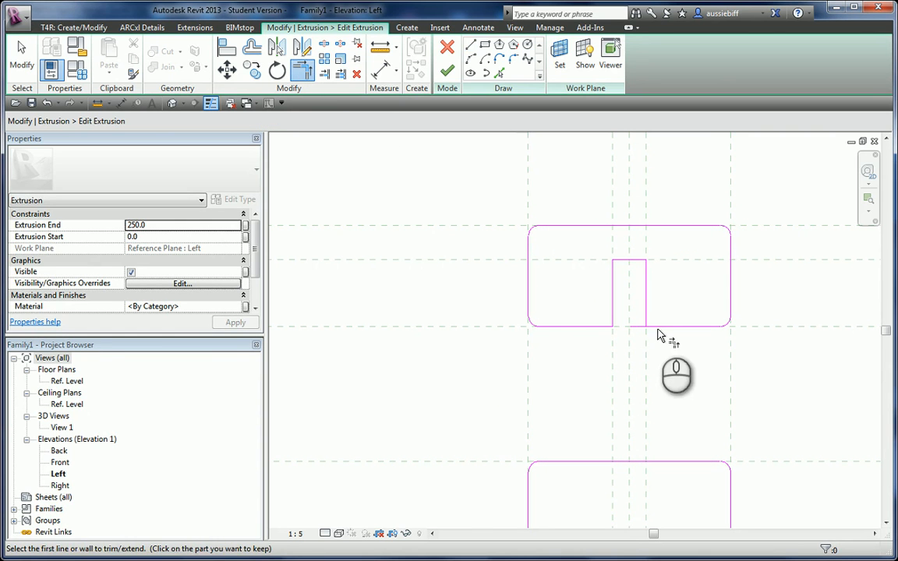
{"action": "left_click", "coordinate": [657, 330]}
{"action": "scroll", "coordinate": [593, 254], "scroll_direction": "down", "scroll_amount": 2}
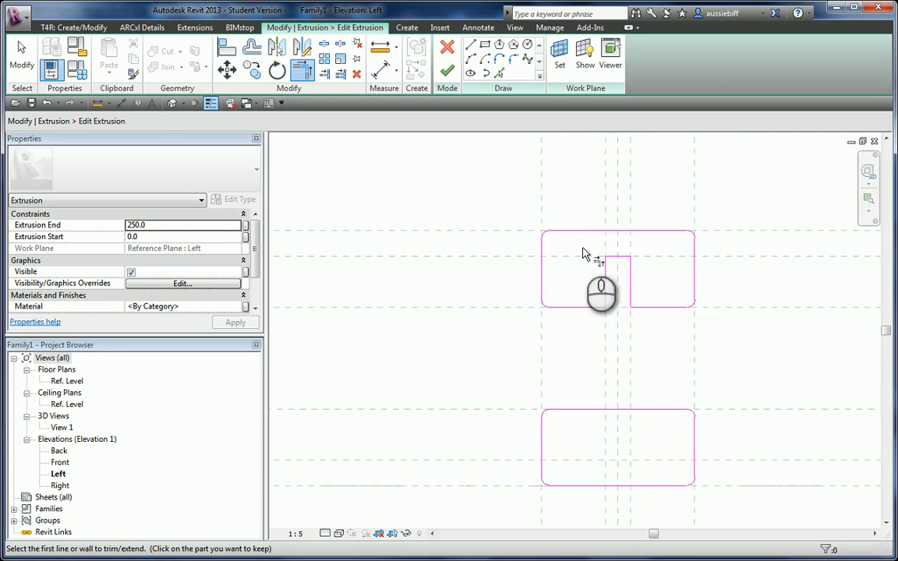
Draw a three-sided groove outline 10 mm wide and 20 mm deep in the lower flange, between the web's side planes.
{"action": "scroll", "coordinate": [634, 462], "scroll_direction": "up", "scroll_amount": 2}
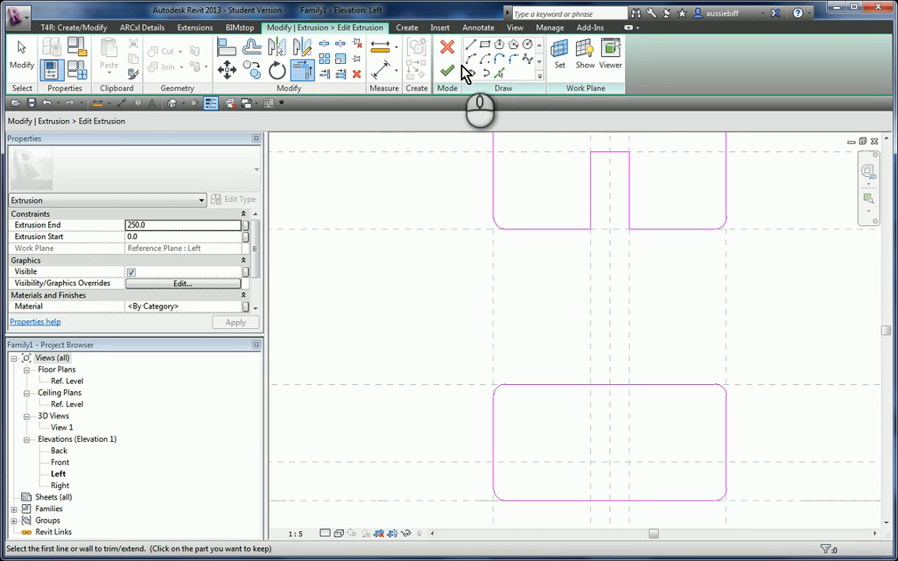
{"action": "left_click", "coordinate": [470, 49]}
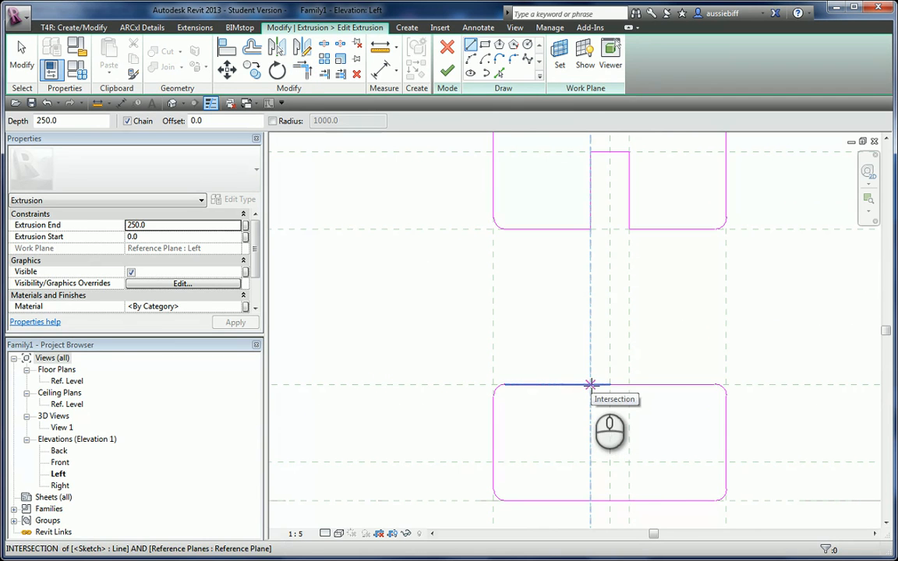
{"action": "left_click", "coordinate": [590, 385]}
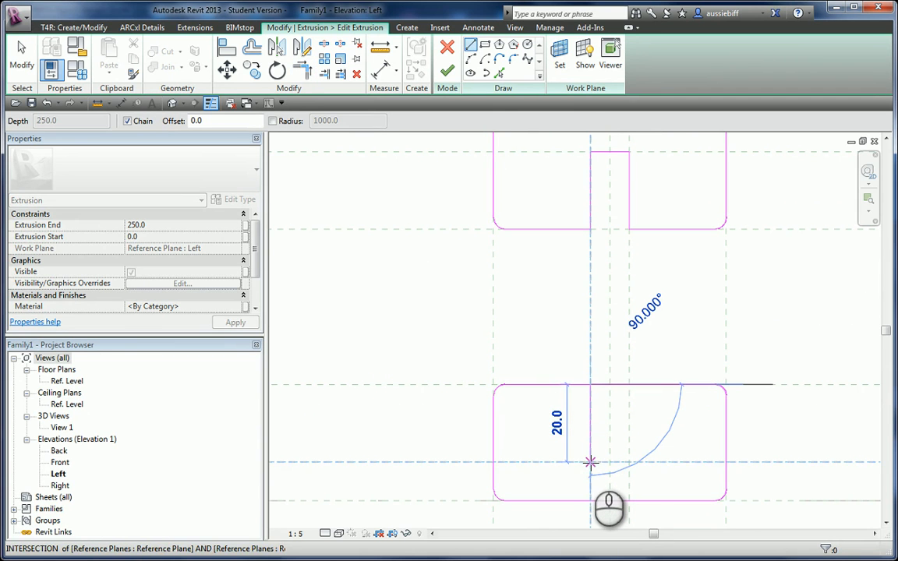
{"action": "left_click", "coordinate": [590, 462]}
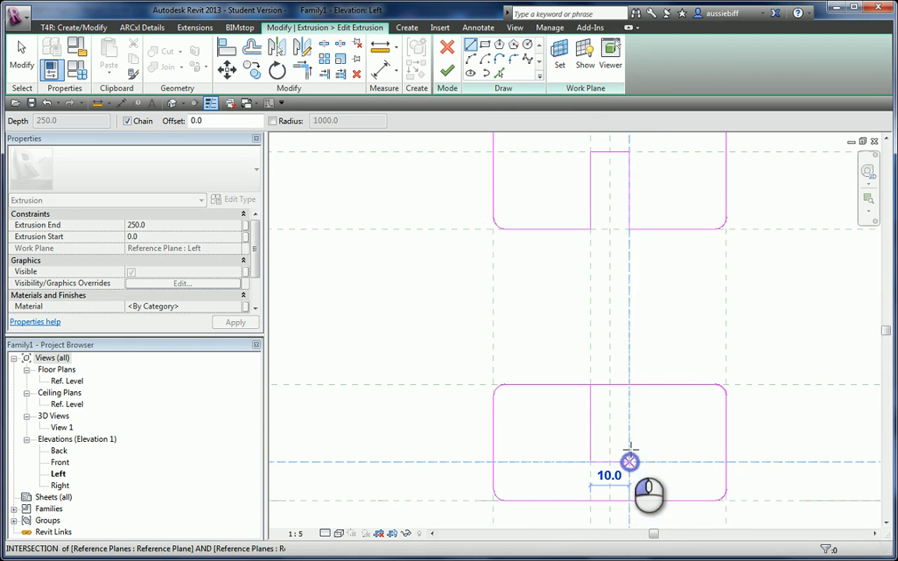
{"action": "left_click", "coordinate": [630, 461]}
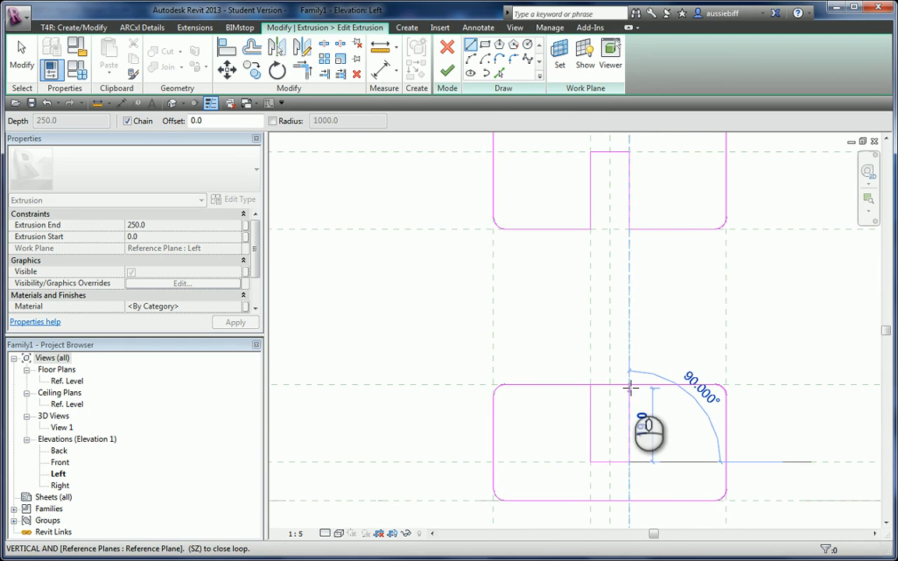
{"action": "left_click", "coordinate": [630, 385]}
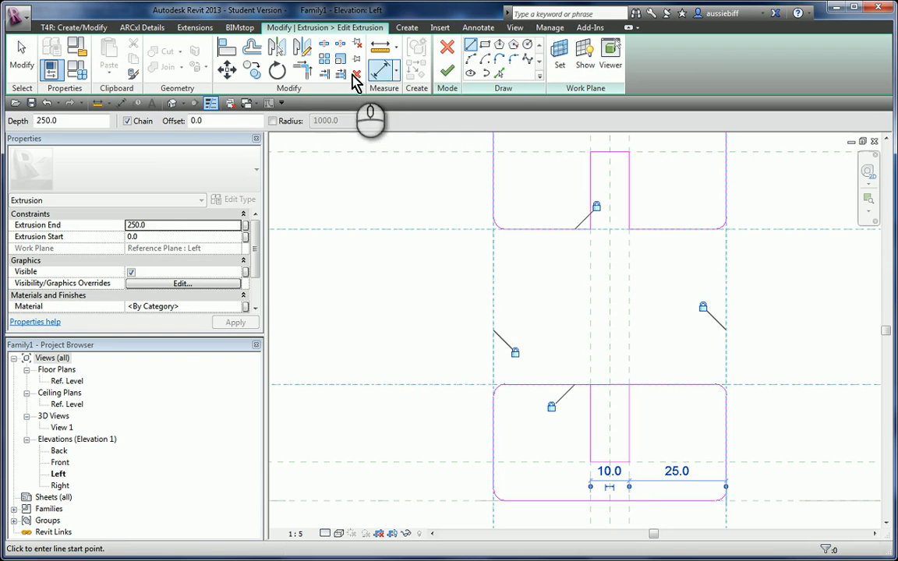
Trim the lower flange's split inner edge to both groove sides to open the groove.
{"action": "left_click", "coordinate": [305, 72]}
{"action": "left_click", "coordinate": [568, 385]}
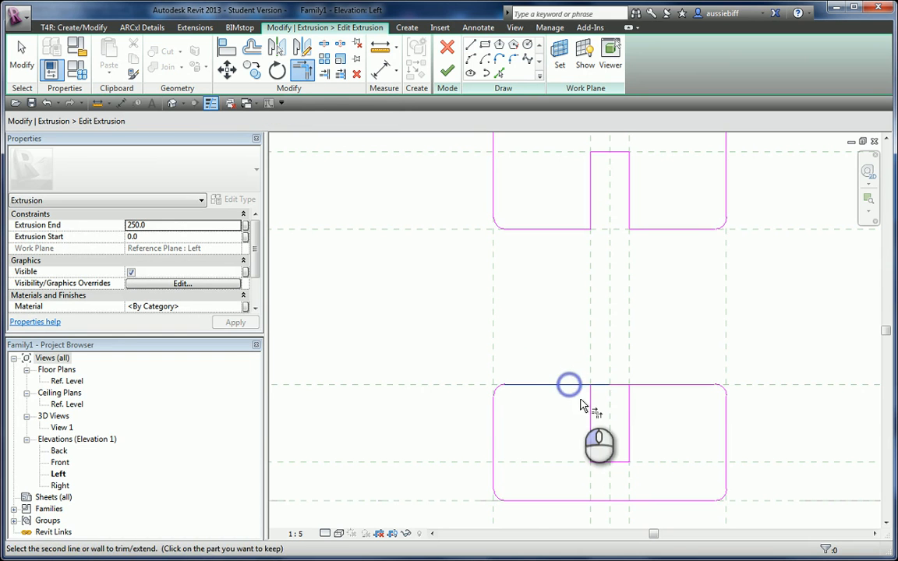
{"action": "left_click", "coordinate": [590, 407]}
{"action": "left_click", "coordinate": [627, 409]}
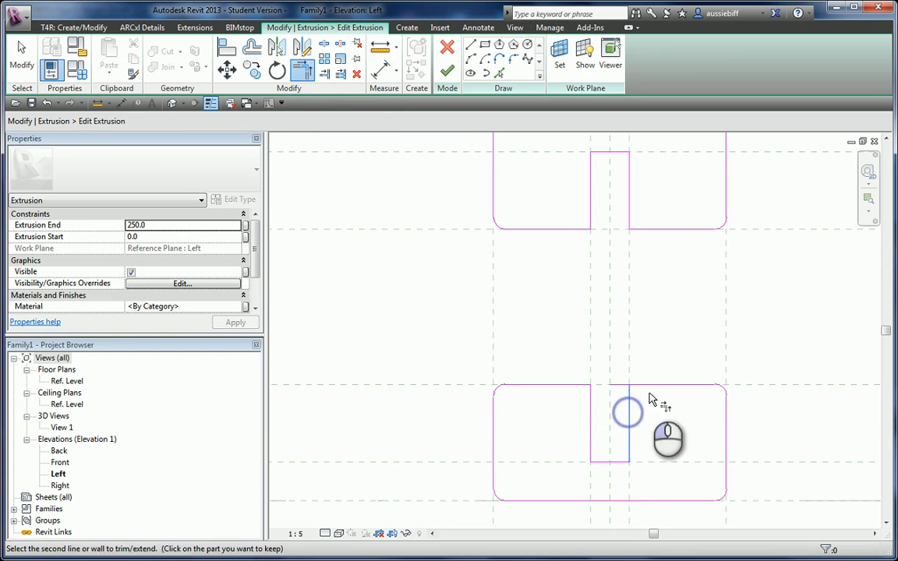
{"action": "left_click", "coordinate": [652, 384]}
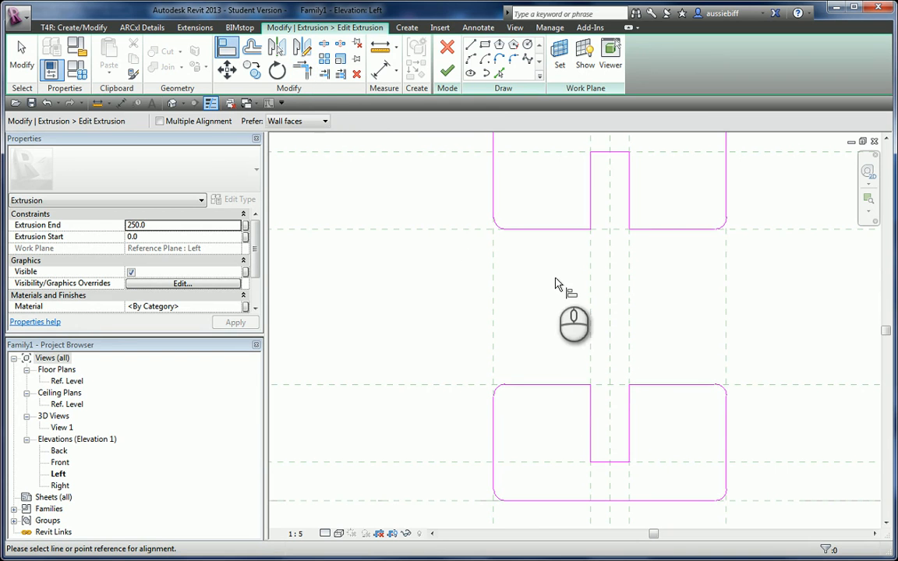
With Multiple Alignment on, align and lock the left sides of both grooves to the web's left reference plane.
{"action": "left_click", "coordinate": [159, 121]}
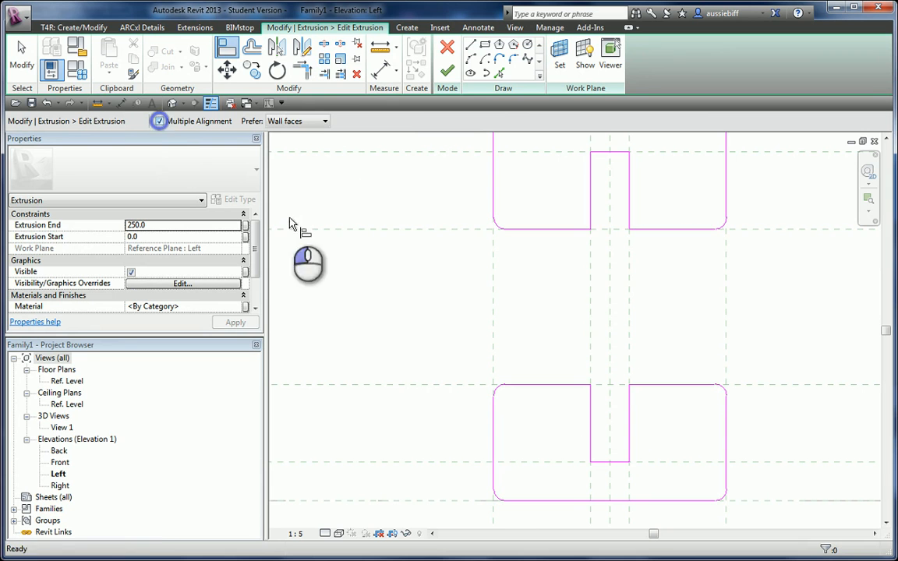
{"action": "left_click", "coordinate": [593, 311]}
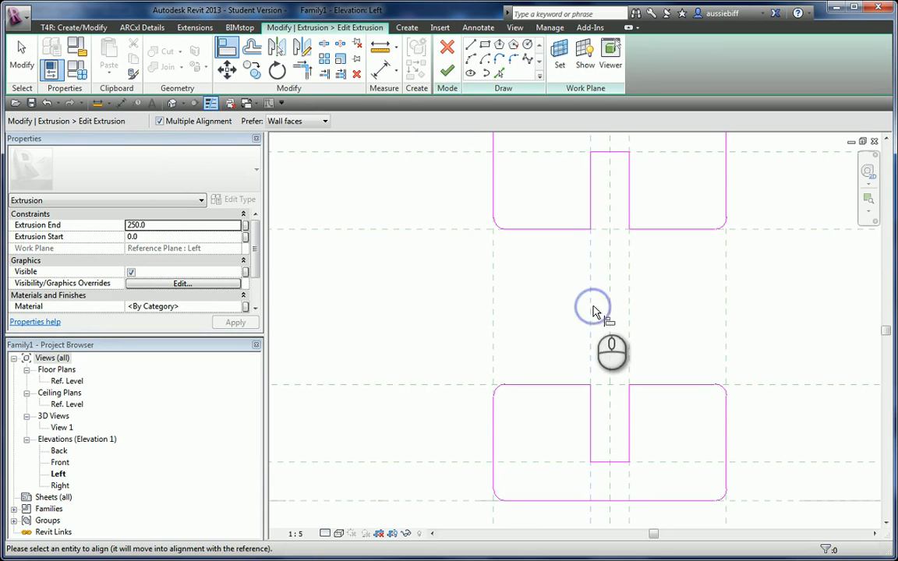
{"action": "left_click", "coordinate": [593, 210]}
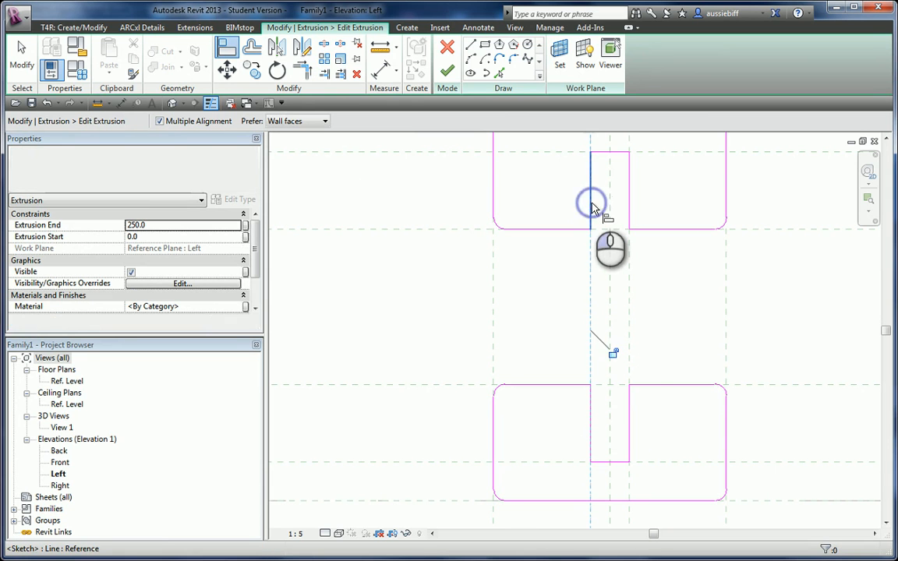
{"action": "left_click", "coordinate": [612, 353]}
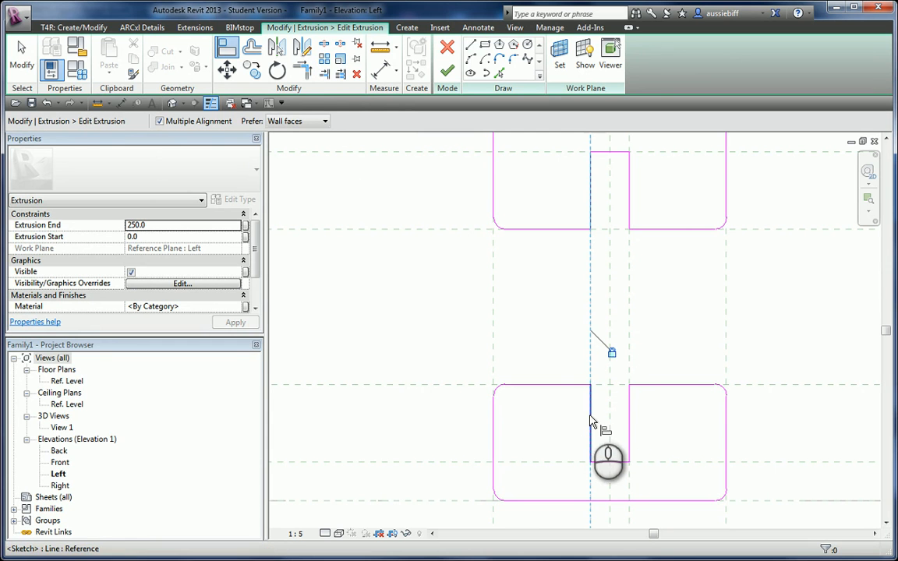
{"action": "left_click", "coordinate": [568, 309]}
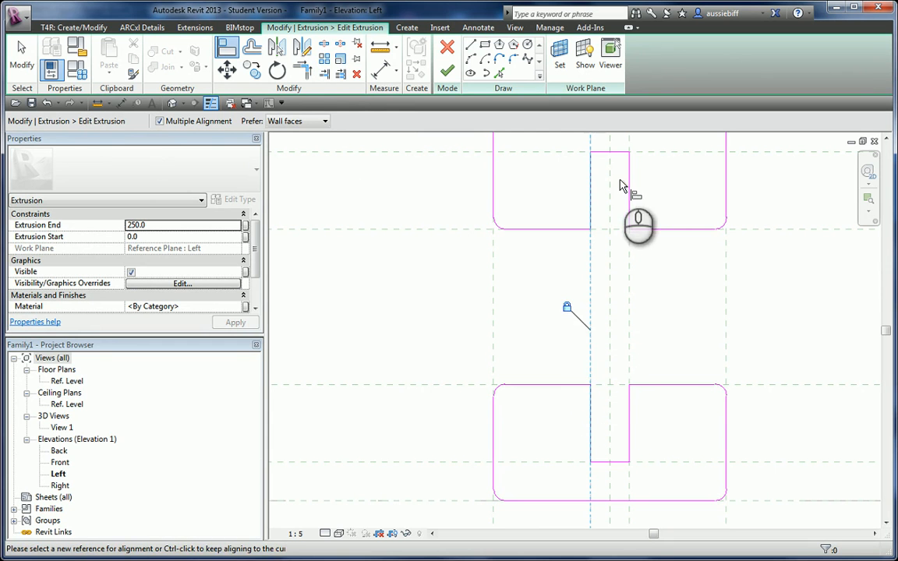
Start a new alignment using the web's right reference plane as the reference for the grooves' right sides.
{"action": "left_click", "coordinate": [646, 303]}
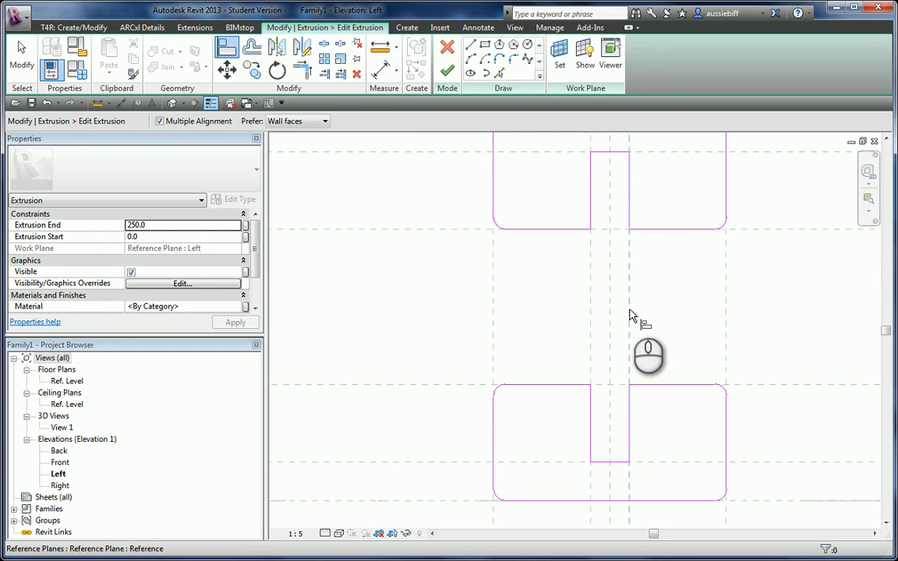
{"action": "left_click", "coordinate": [629, 309]}
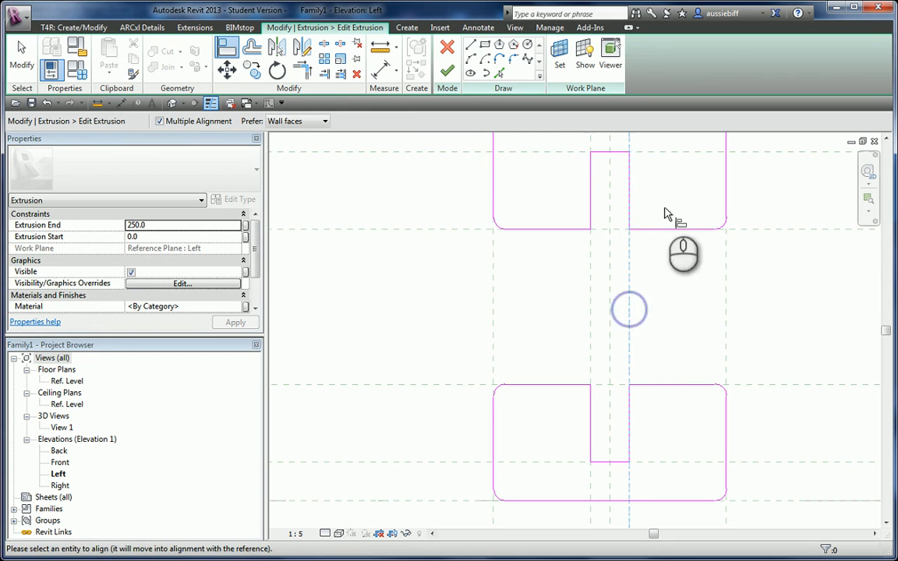
Align the right edges of the upper and lower flange notches to the vertical reference plane and lock both alignments.
{"action": "left_click", "coordinate": [606, 307]}
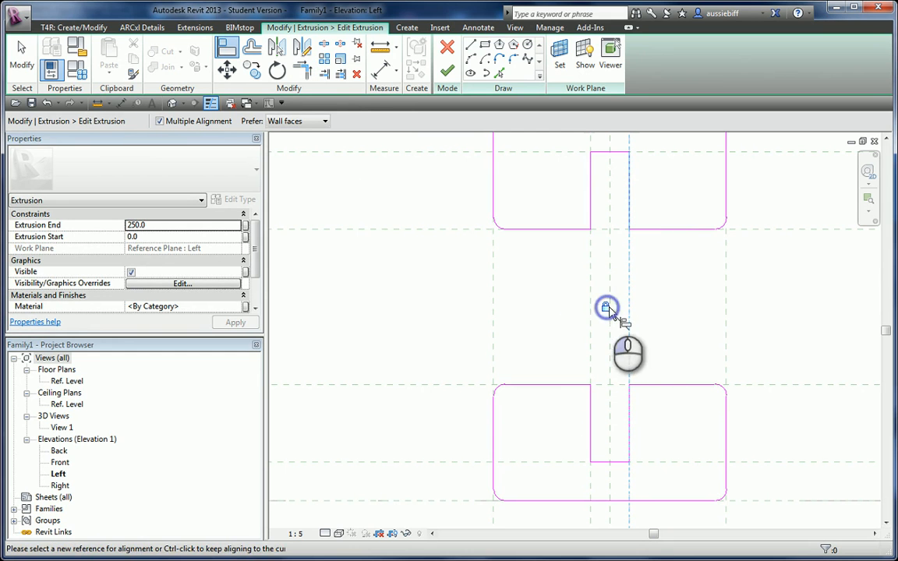
{"action": "left_click", "coordinate": [628, 411]}
{"action": "left_click", "coordinate": [652, 356]}
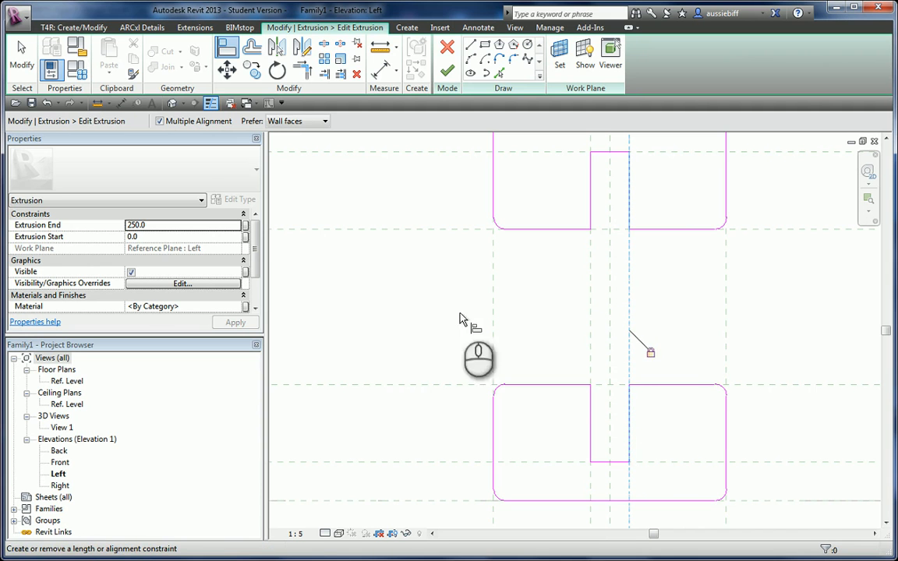
{"action": "left_click", "coordinate": [366, 272]}
With multiple alignment off, align and lock the lower notch's bottom edge and the upper notch's top edge to their horizontal reference planes.
{"action": "left_click", "coordinate": [159, 121]}
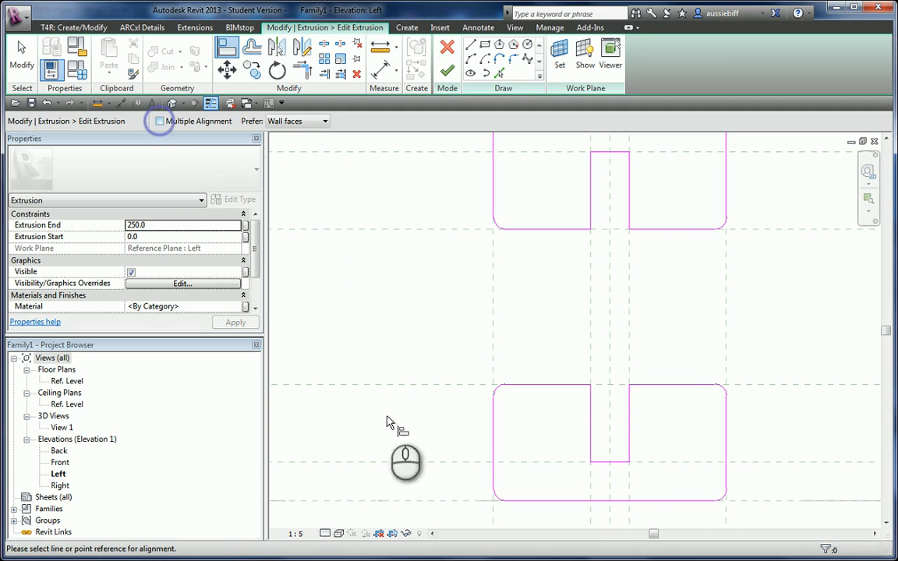
{"action": "left_click", "coordinate": [531, 462]}
{"action": "left_click", "coordinate": [601, 462]}
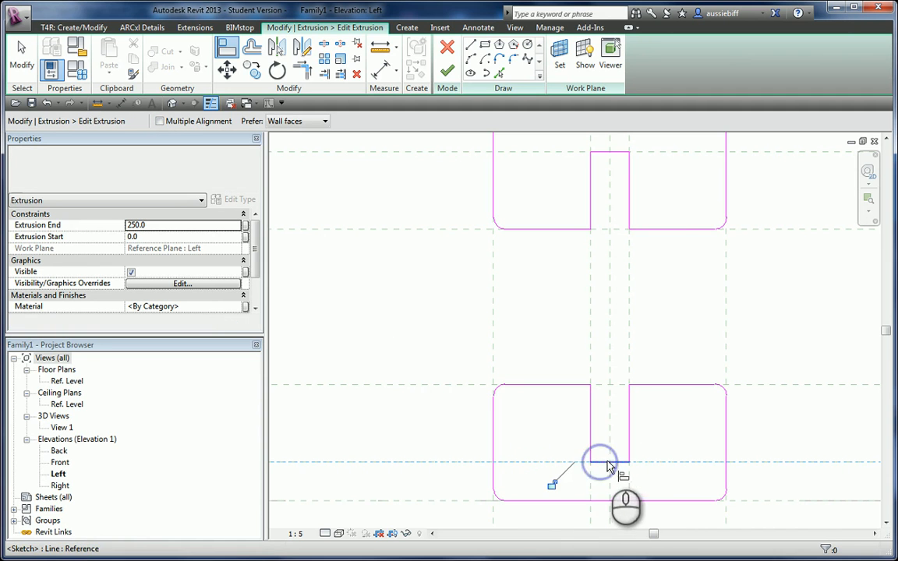
{"action": "left_click", "coordinate": [551, 486]}
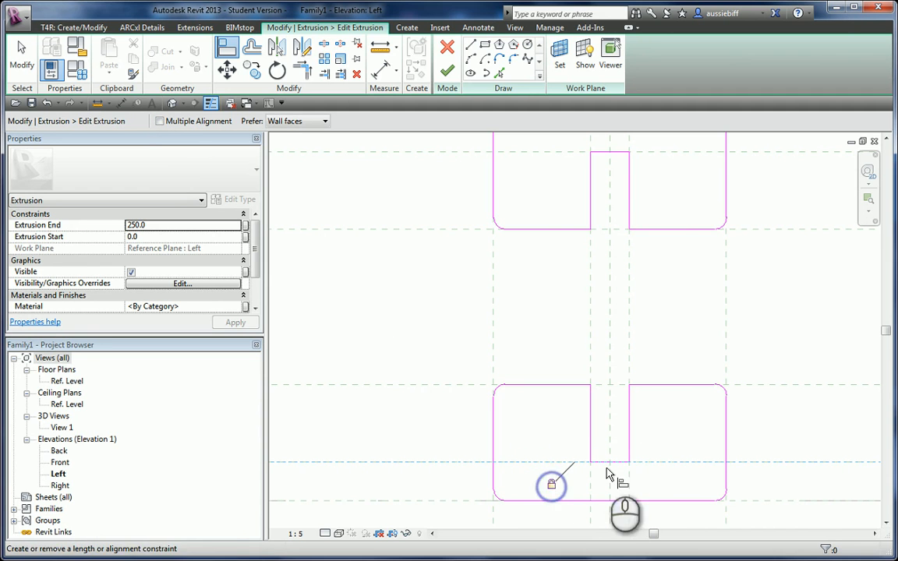
{"action": "left_click", "coordinate": [543, 155]}
{"action": "left_click", "coordinate": [599, 153]}
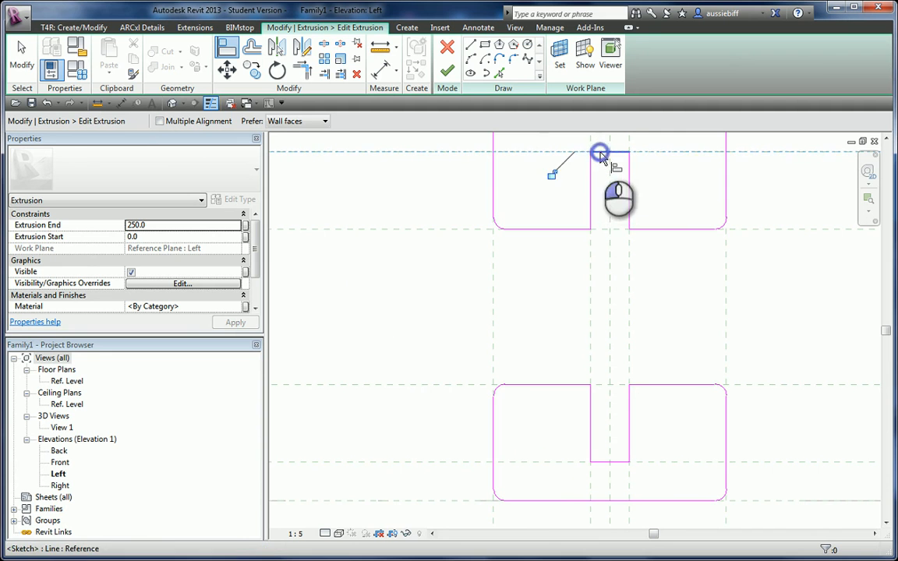
{"action": "left_click", "coordinate": [551, 174]}
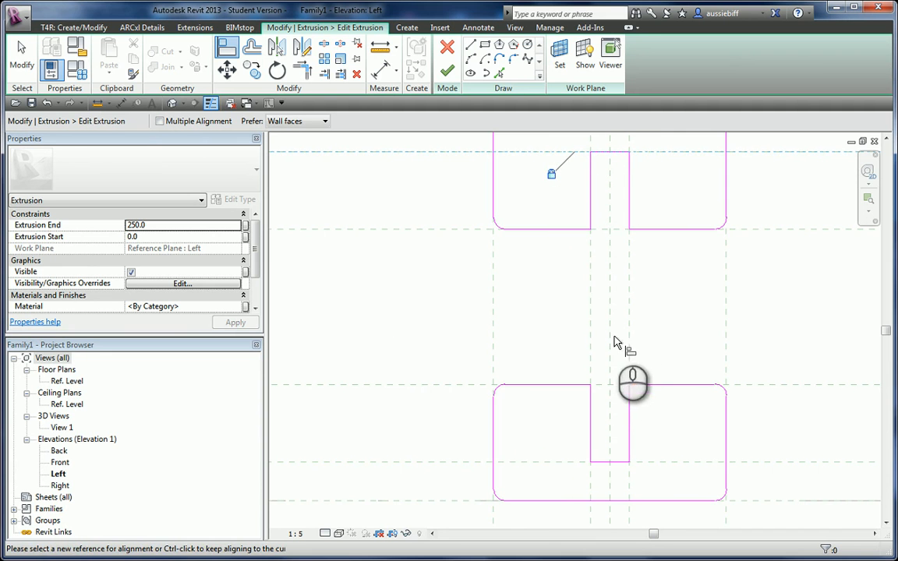
{"action": "scroll", "coordinate": [614, 343], "scroll_direction": "down", "scroll_amount": 1}
{"action": "scroll", "coordinate": [652, 245], "scroll_direction": "up", "scroll_amount": 1}
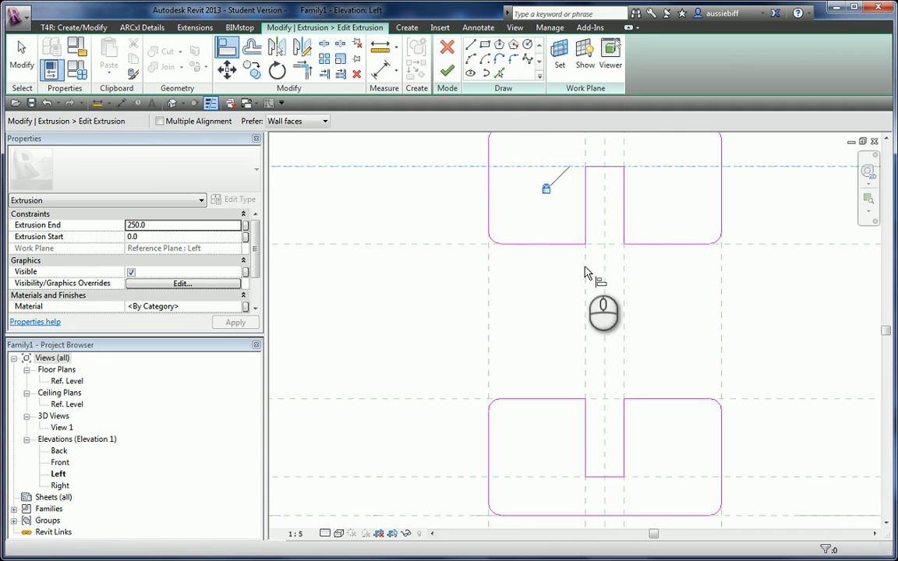
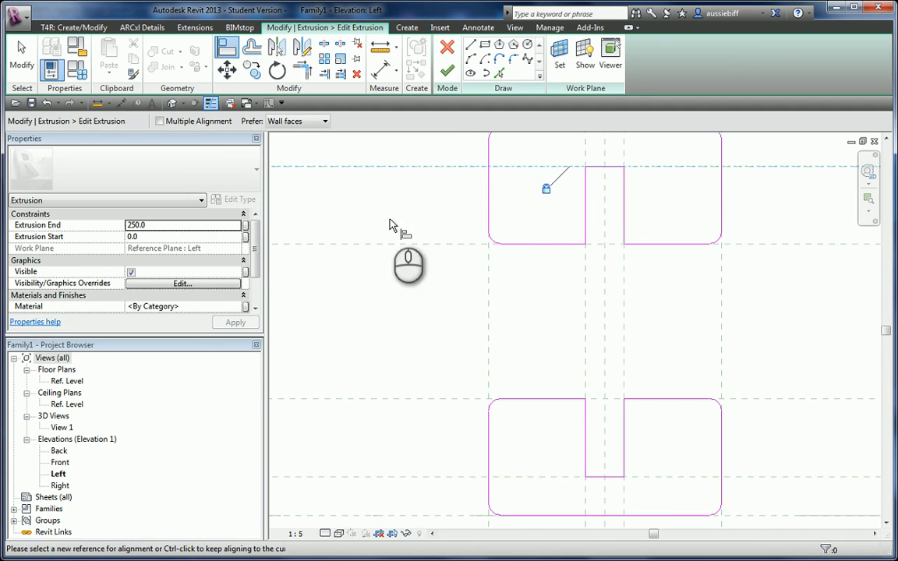
Finish editing the flange extrusion's sketch and deselect the extrusion.
{"action": "left_click", "coordinate": [449, 78]}
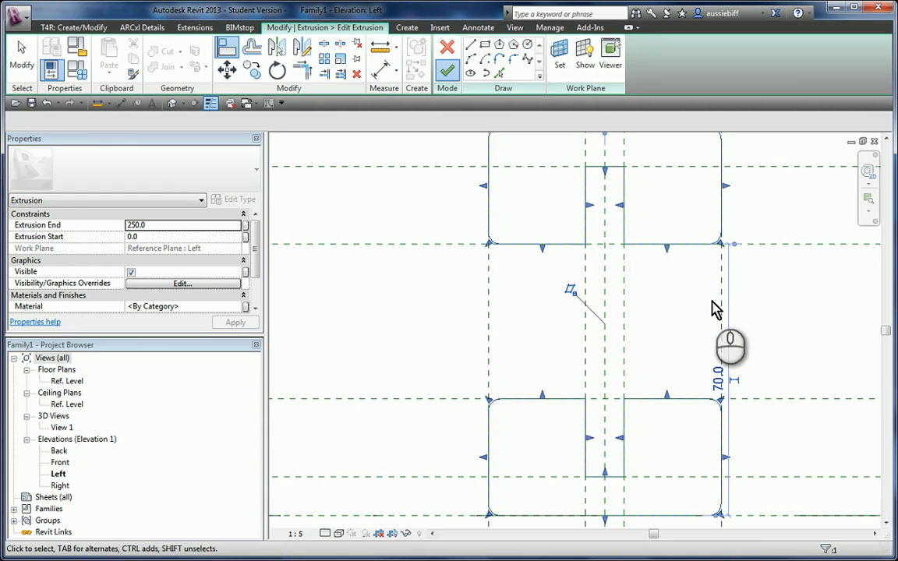
{"action": "scroll", "coordinate": [717, 301], "scroll_direction": "down", "scroll_amount": 2}
{"action": "scroll", "coordinate": [715, 301], "scroll_direction": "down", "scroll_amount": 2}
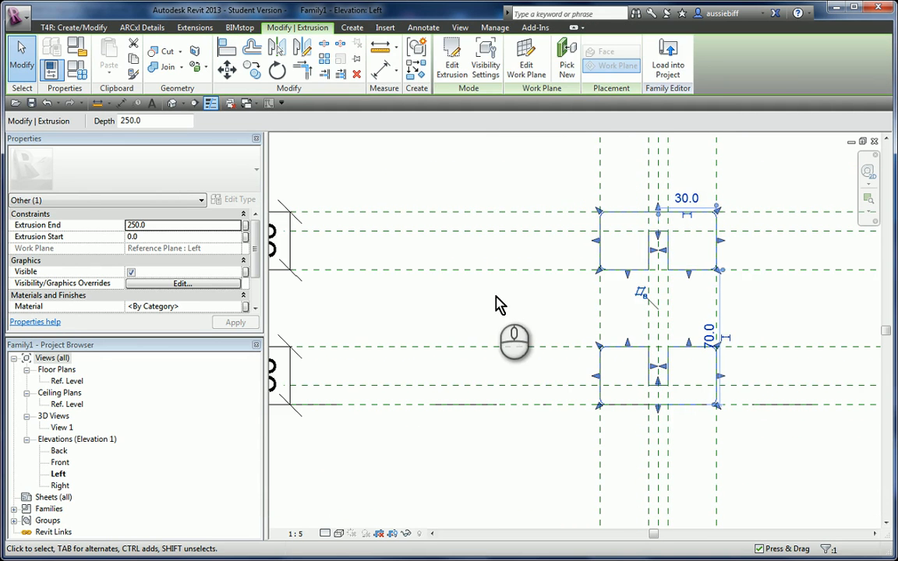
{"action": "left_click", "coordinate": [489, 295]}
Start a new extrusion and sketch a 10 by 80 mm web rectangle from the upper notch's top-left corner to the lower notch's bottom-right corner.
{"action": "scroll", "coordinate": [535, 314], "scroll_direction": "down", "scroll_amount": 2}
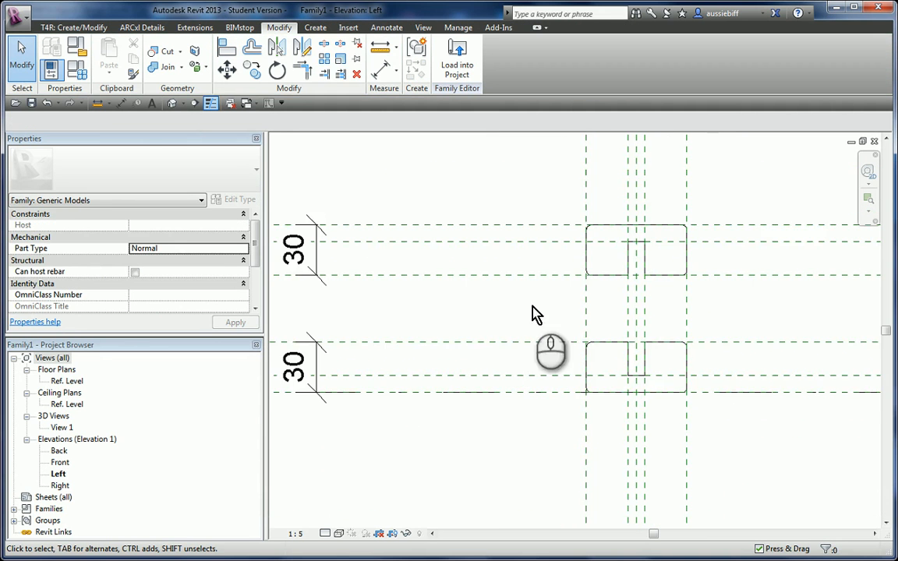
{"action": "scroll", "coordinate": [691, 309], "scroll_direction": "down", "scroll_amount": 1}
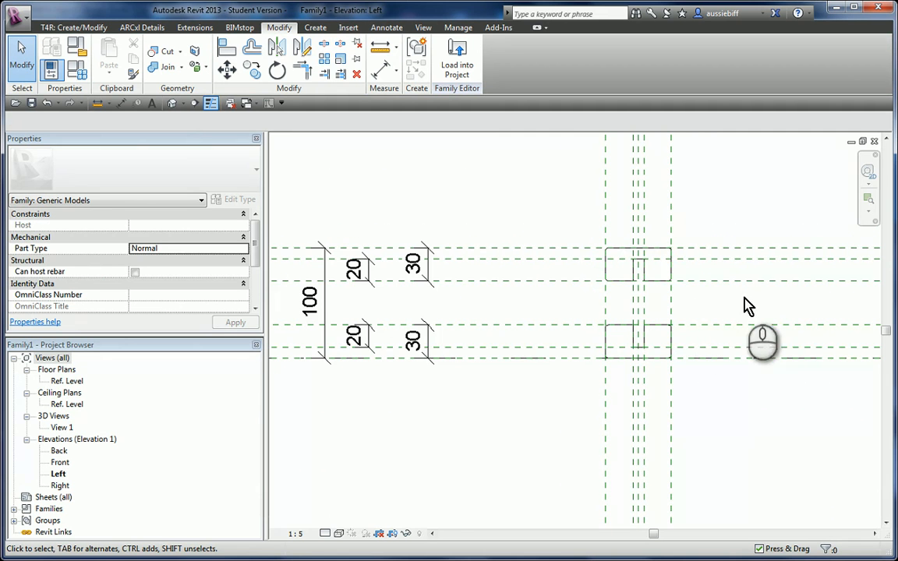
{"action": "middle_click_drag", "start_coordinate": [395, 424], "coordinate": [375, 428]}
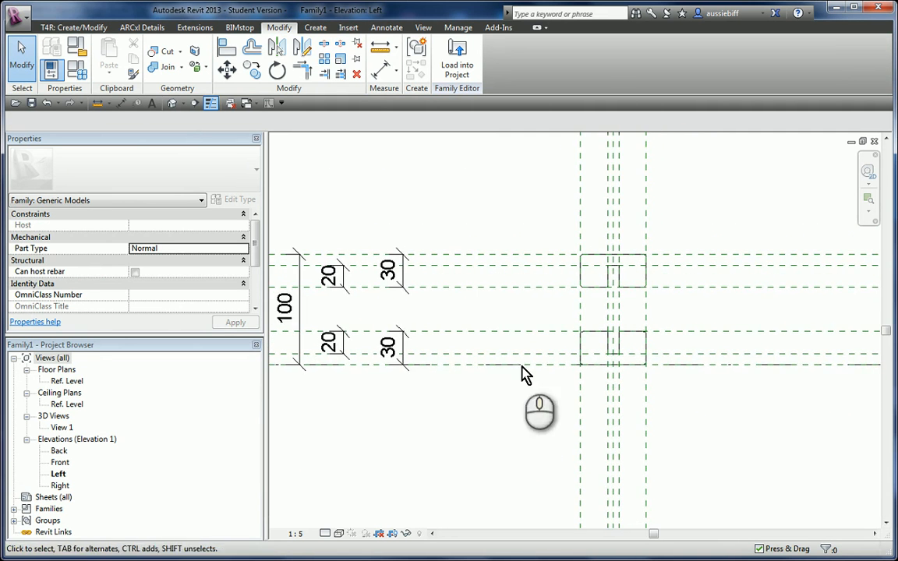
{"action": "scroll", "coordinate": [621, 323], "scroll_direction": "up", "scroll_amount": 3}
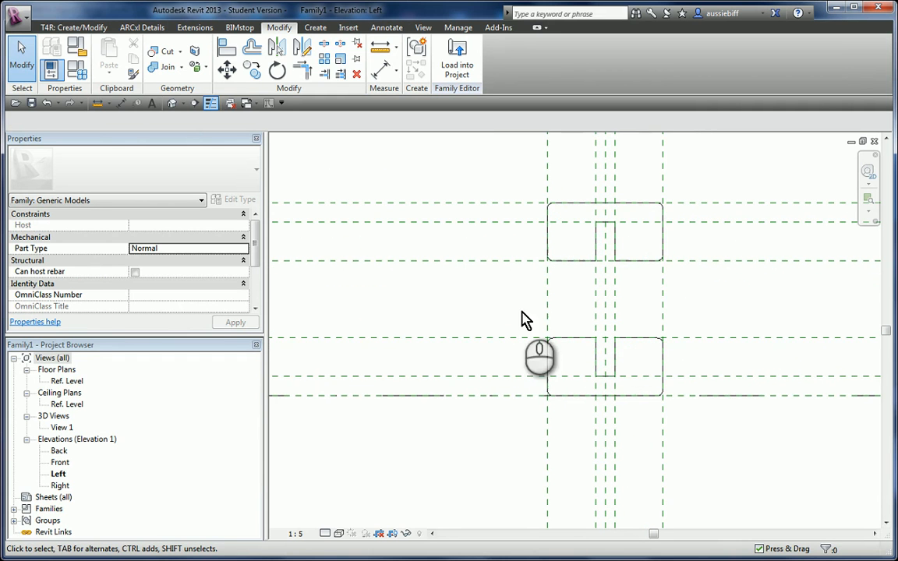
{"action": "scroll", "coordinate": [535, 316], "scroll_direction": "up", "scroll_amount": 1}
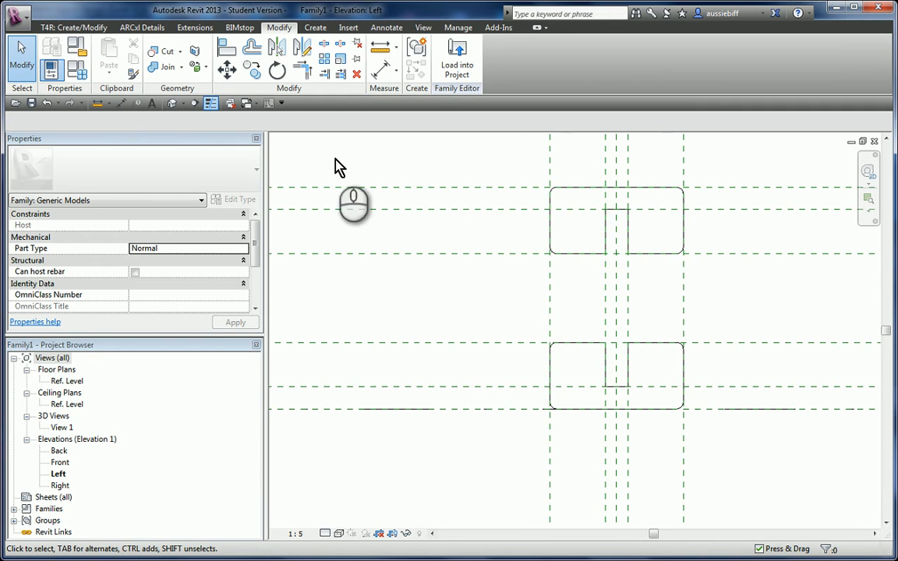
{"action": "left_click", "coordinate": [311, 27]}
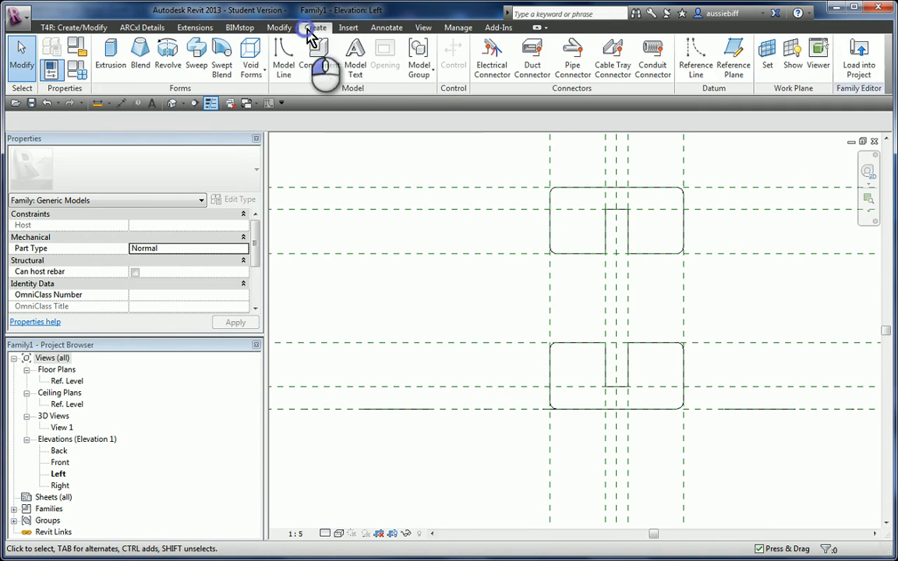
{"action": "left_click", "coordinate": [111, 68]}
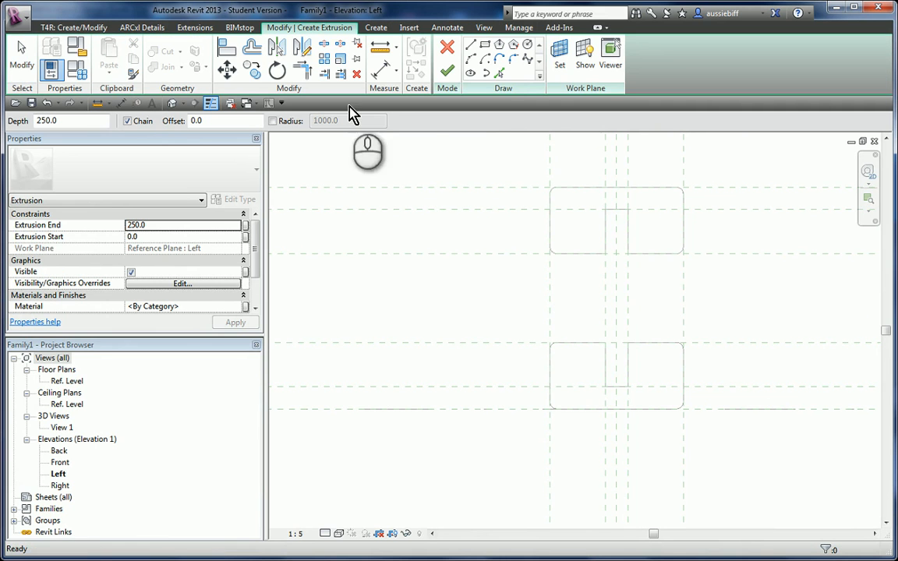
{"action": "left_click", "coordinate": [484, 45]}
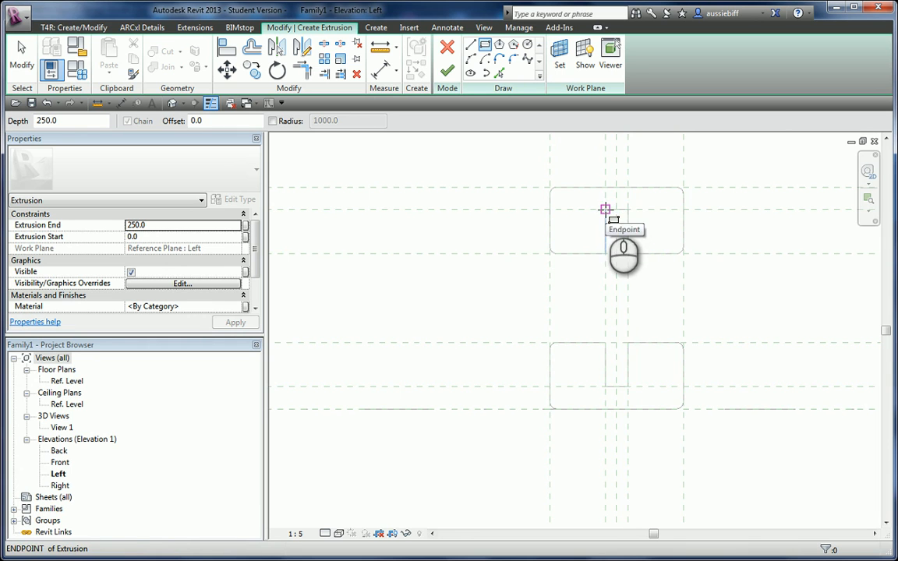
{"action": "left_click", "coordinate": [605, 209]}
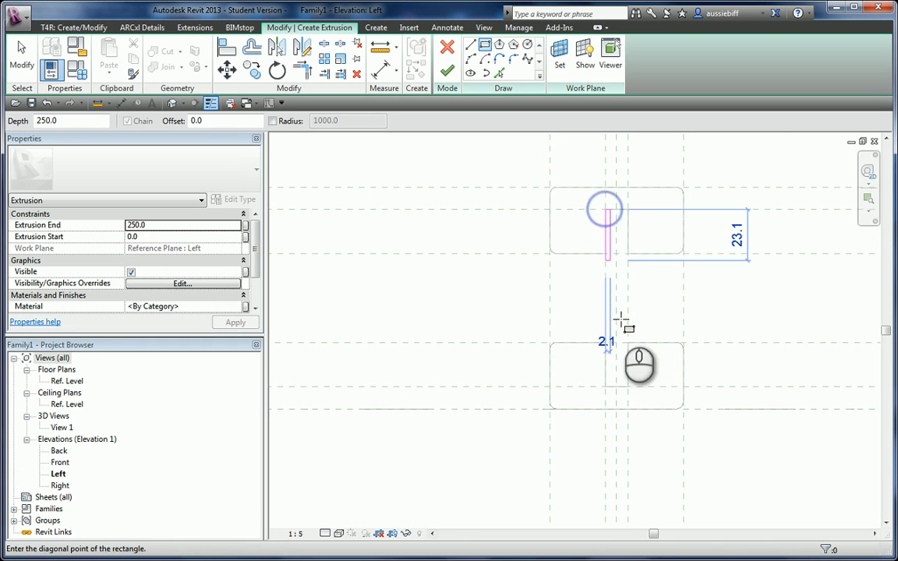
{"action": "left_click", "coordinate": [627, 386]}
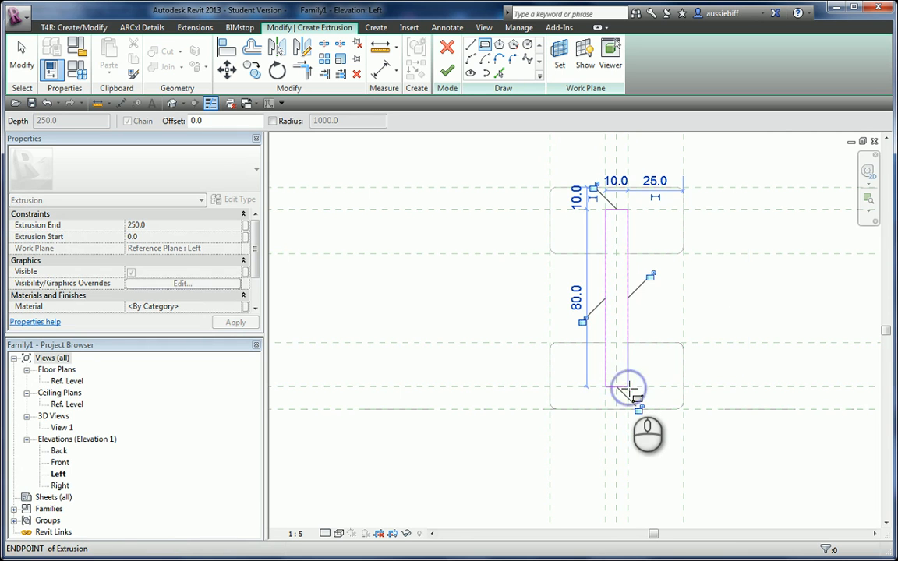
Lock all four sides of the web rectangle to their reference planes and leave the rectangle tool.
{"action": "left_click", "coordinate": [651, 277]}
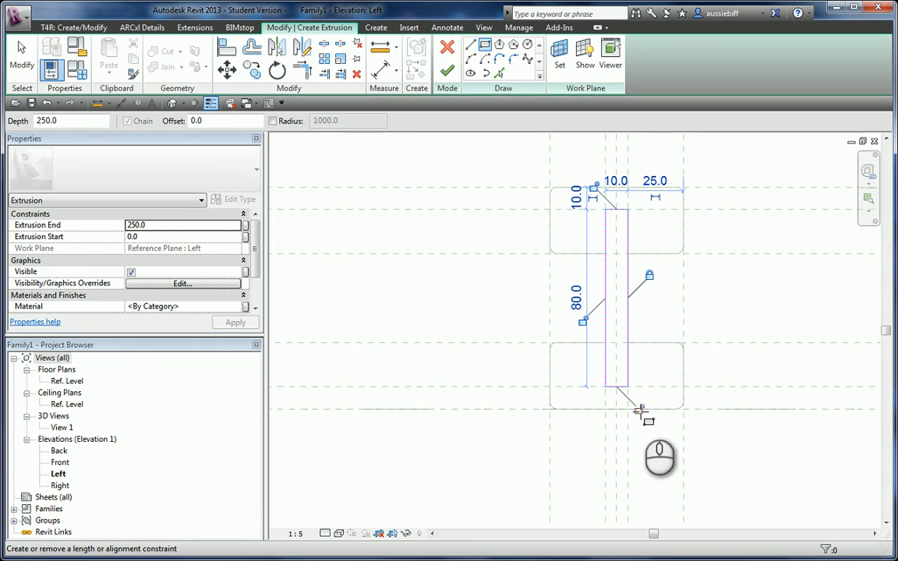
{"action": "left_click", "coordinate": [639, 411]}
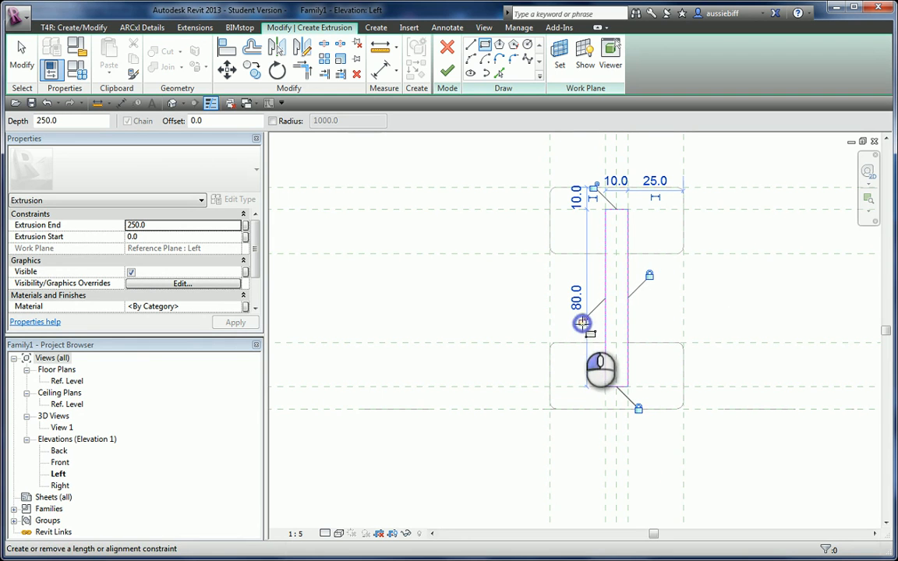
{"action": "left_click", "coordinate": [582, 322]}
{"action": "left_click", "coordinate": [594, 187]}
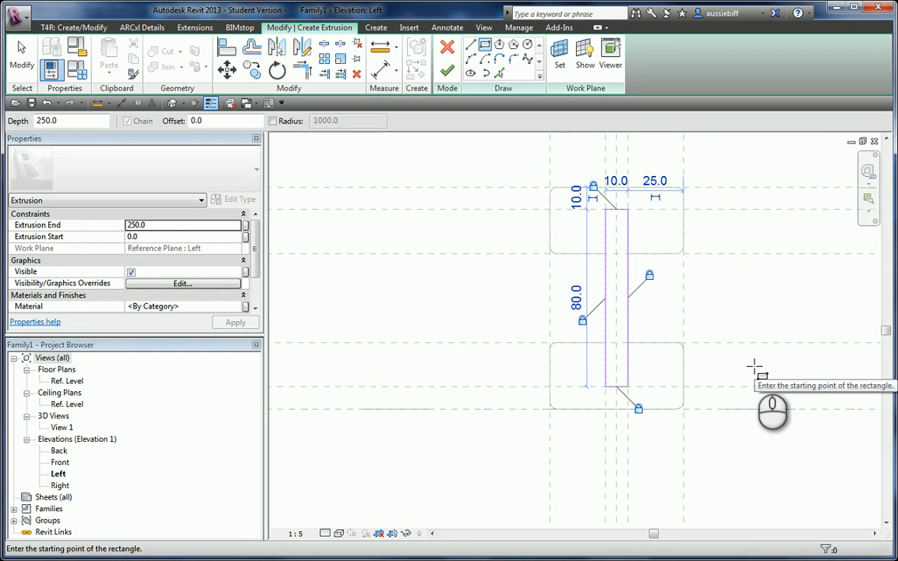
{"action": "left_click", "coordinate": [22, 64]}
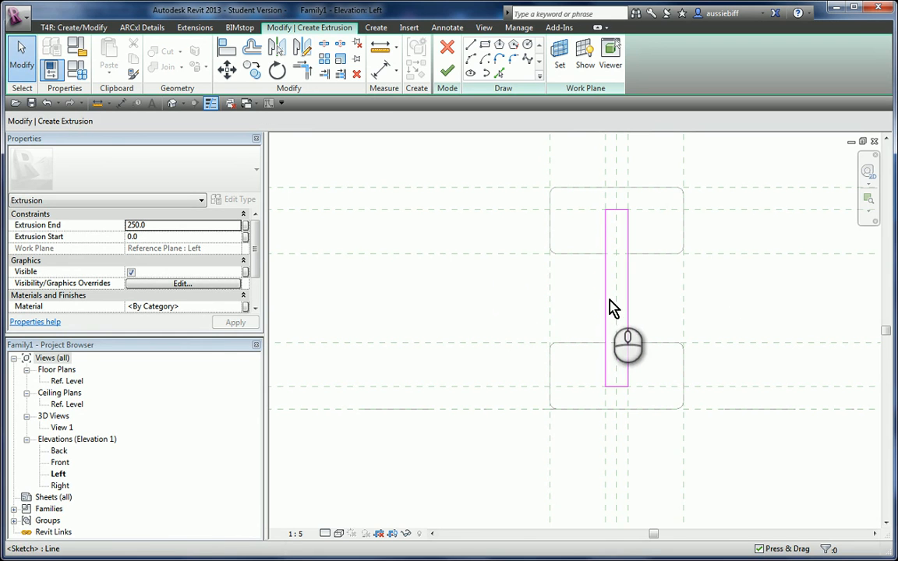
For the web extrusion's material, add Plywood, Sheathing from the AEC Wood materials library to the document materials.
{"action": "left_click", "coordinate": [187, 306]}
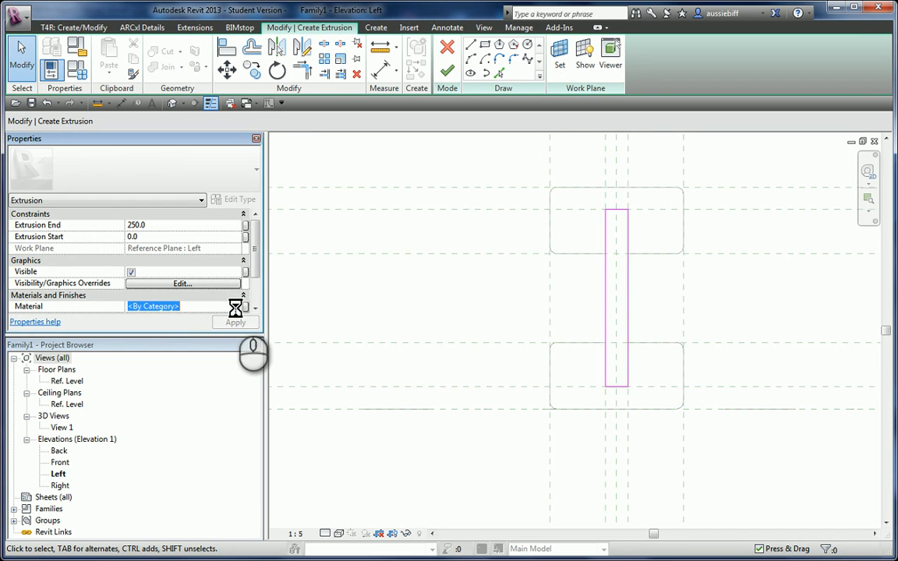
{"action": "left_click", "coordinate": [237, 307]}
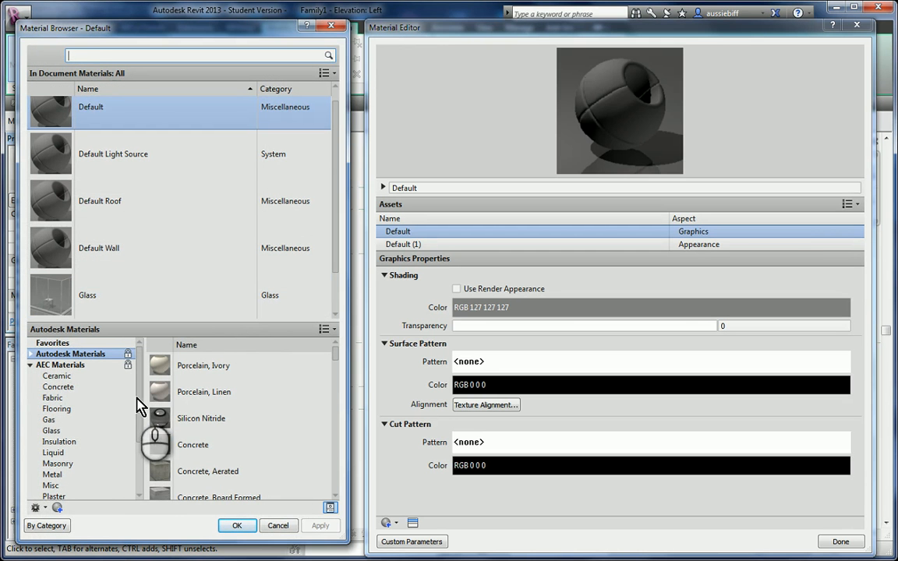
{"action": "scroll", "coordinate": [137, 452], "scroll_direction": "down", "scroll_amount": 2}
{"action": "scroll", "coordinate": [137, 466], "scroll_direction": "down", "scroll_amount": 1}
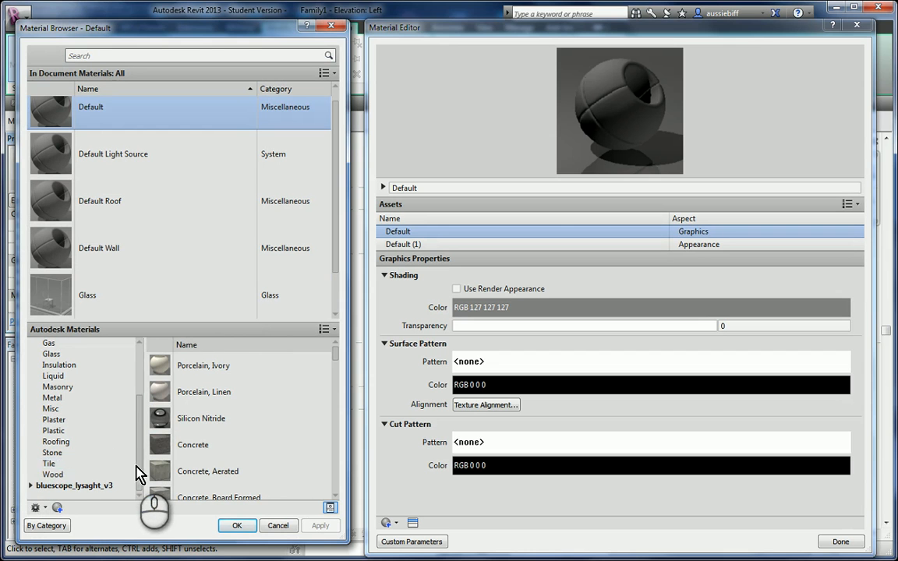
{"action": "left_click", "coordinate": [64, 475]}
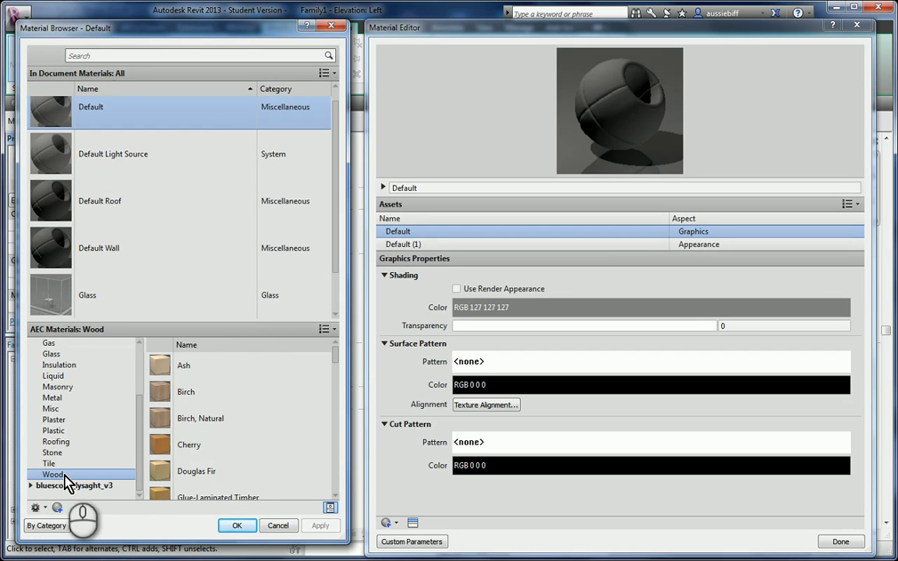
{"action": "left_click_drag", "start_coordinate": [336, 360], "coordinate": [336, 458]}
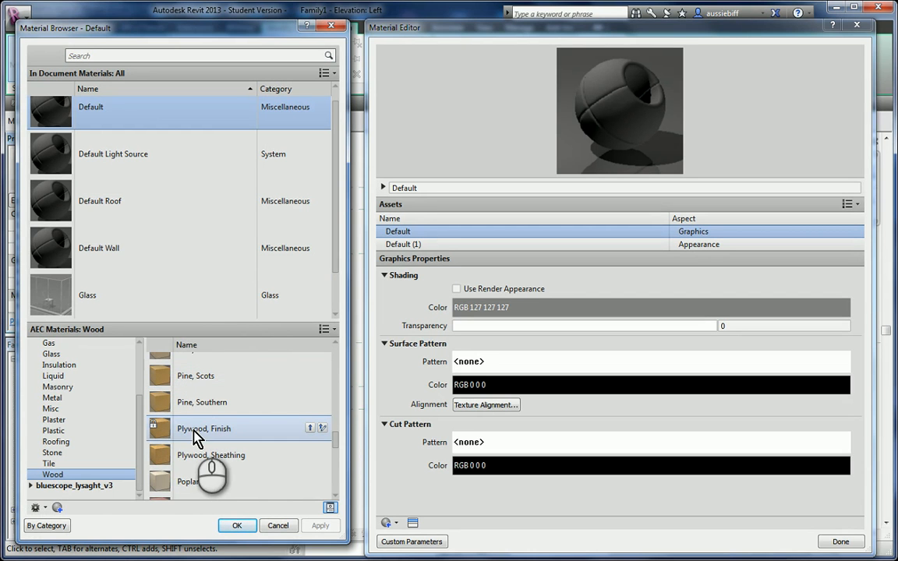
{"action": "scroll", "coordinate": [195, 437], "scroll_direction": "down", "scroll_amount": 1}
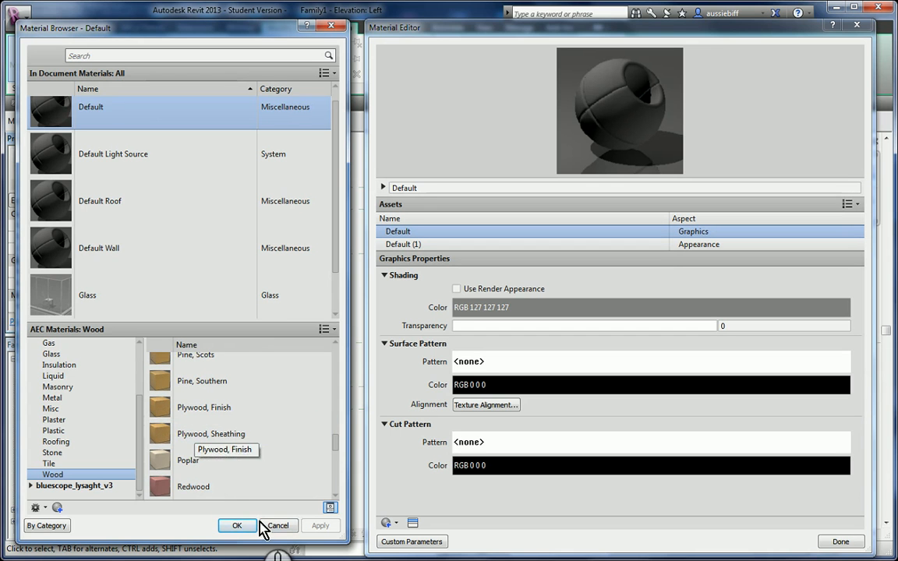
{"action": "double_click", "coordinate": [201, 443]}
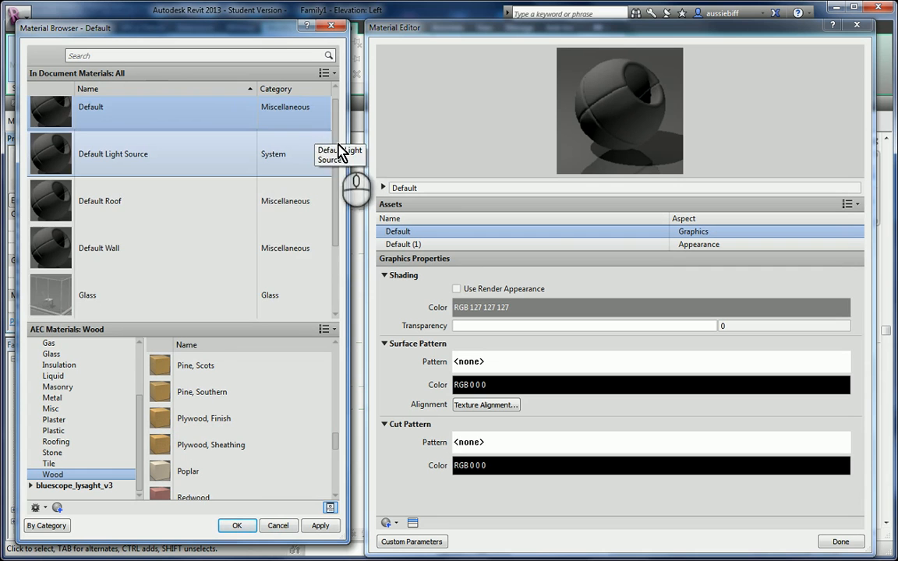
Select Plywood, Sheathing among the document materials and make its shading use the render appearance.
{"action": "left_click_drag", "start_coordinate": [335, 137], "coordinate": [340, 260]}
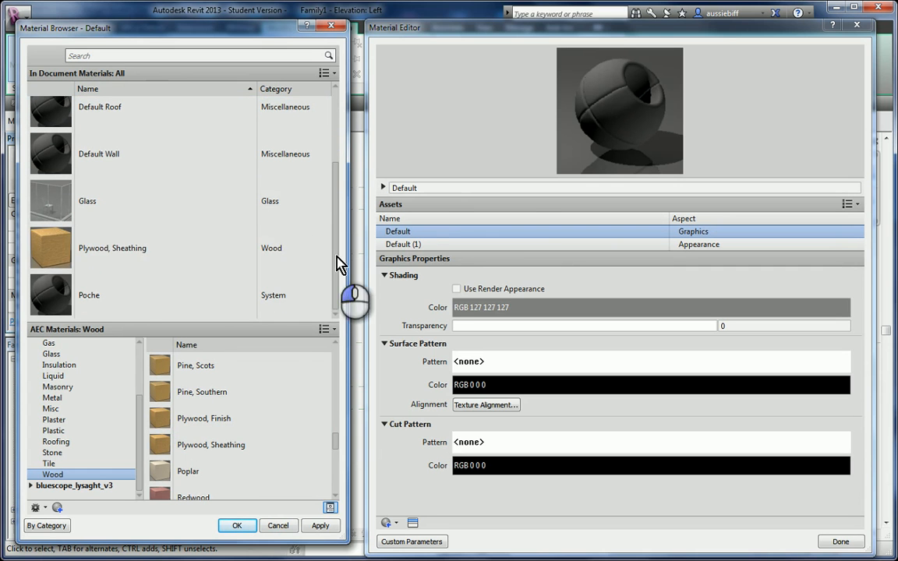
{"action": "left_click", "coordinate": [91, 256]}
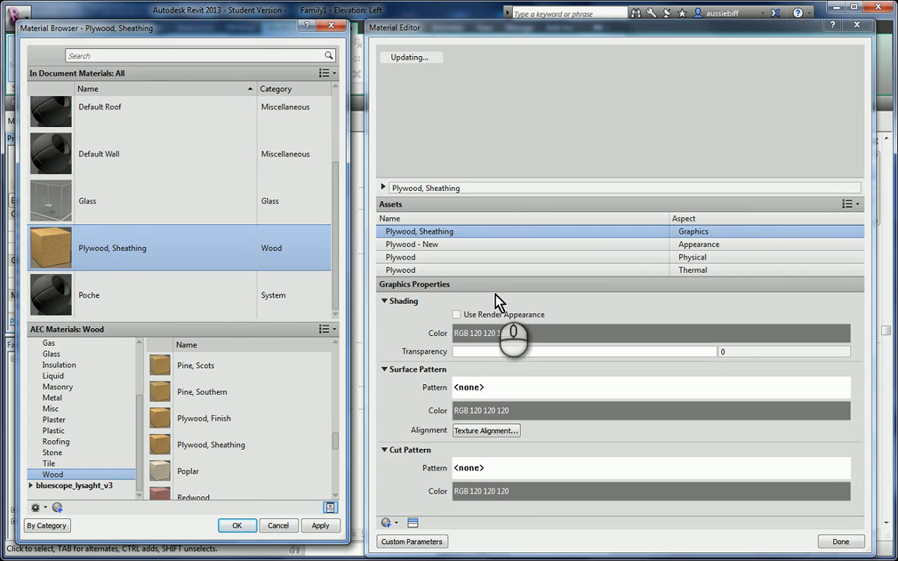
{"action": "left_click", "coordinate": [456, 315]}
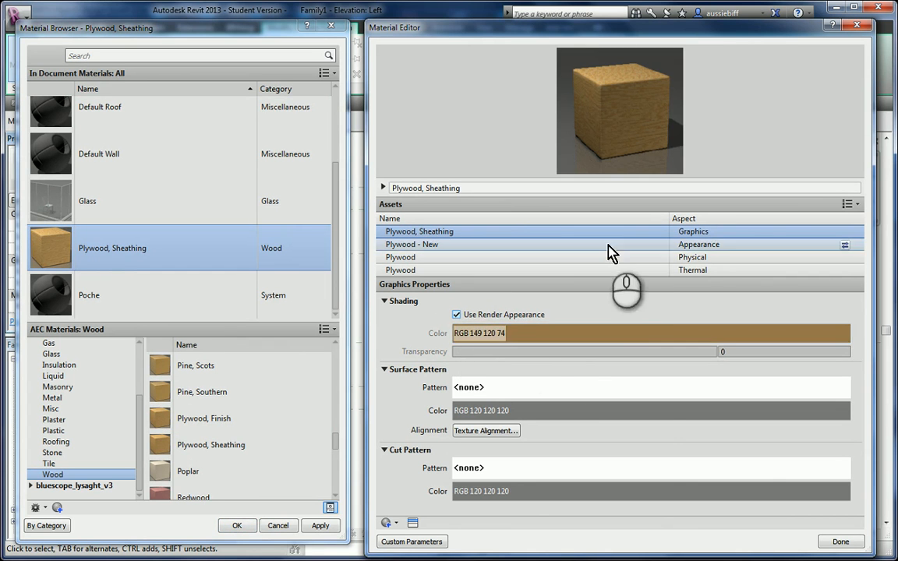
Apply Plywood, Sheathing as the web extrusion's material and finish the extrusion.
{"action": "left_click", "coordinate": [234, 526]}
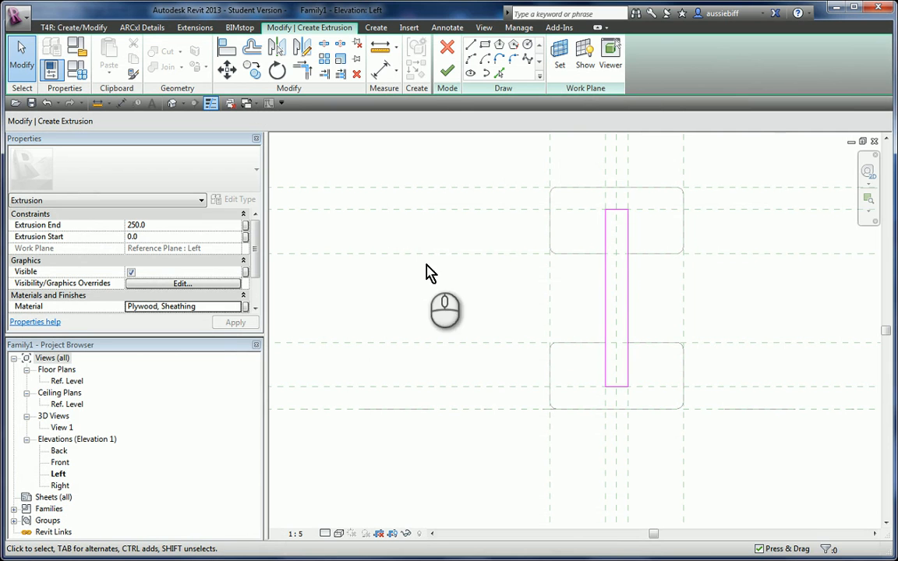
{"action": "left_click", "coordinate": [446, 76]}
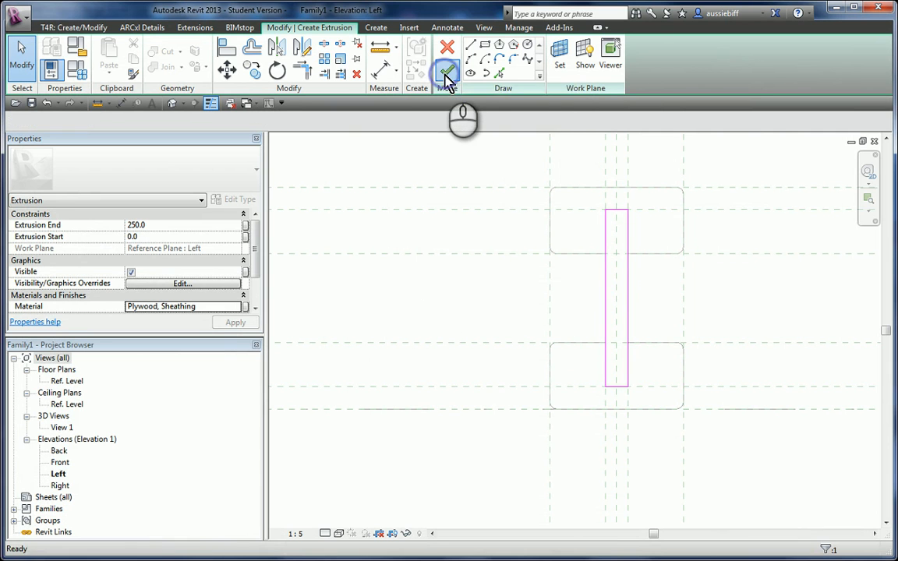
{"action": "left_click", "coordinate": [487, 304]}
Edit the flange extrusion and, for its material, add Pine from the AEC Wood materials library to the document materials.
{"action": "left_click", "coordinate": [552, 222]}
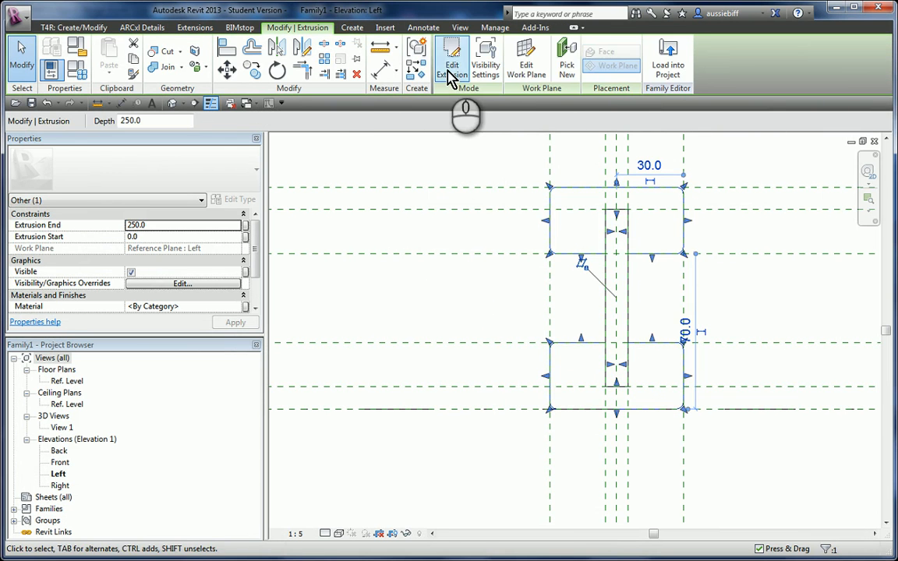
{"action": "left_click", "coordinate": [451, 70]}
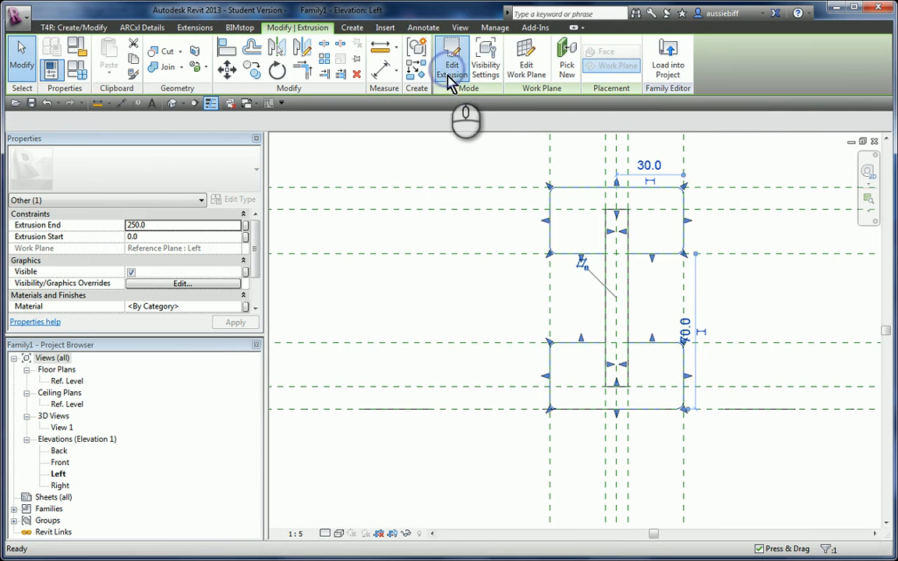
{"action": "left_click", "coordinate": [205, 309]}
{"action": "left_click", "coordinate": [237, 308]}
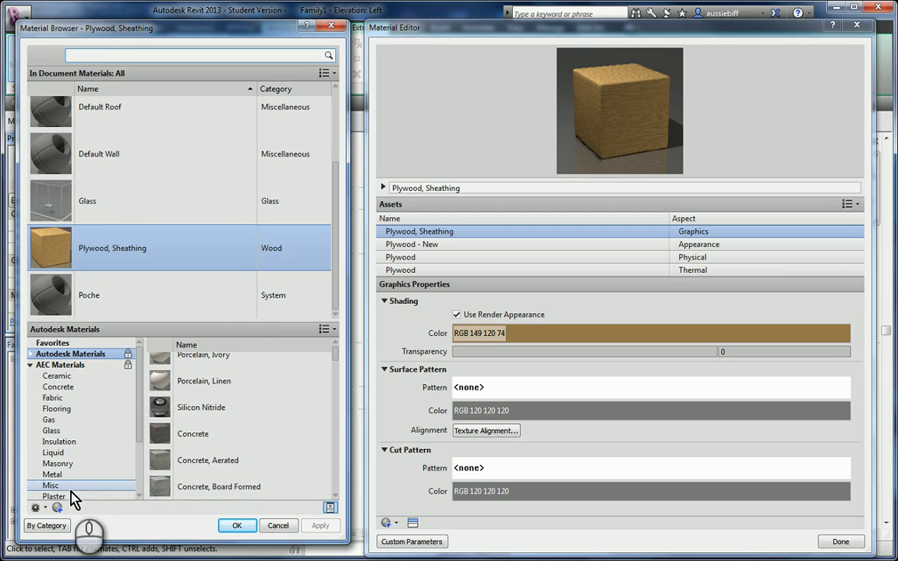
{"action": "left_click_drag", "start_coordinate": [137, 389], "coordinate": [136, 468]}
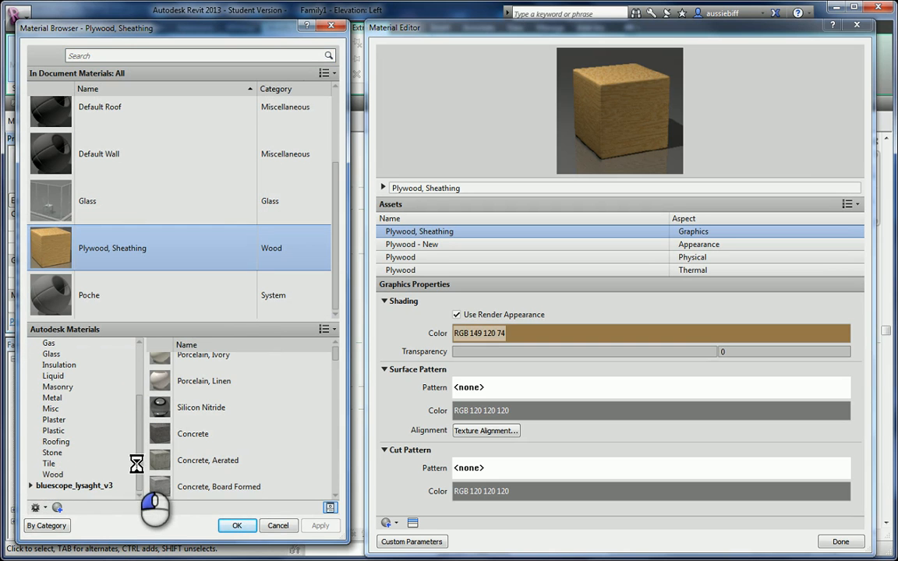
{"action": "left_click", "coordinate": [53, 475]}
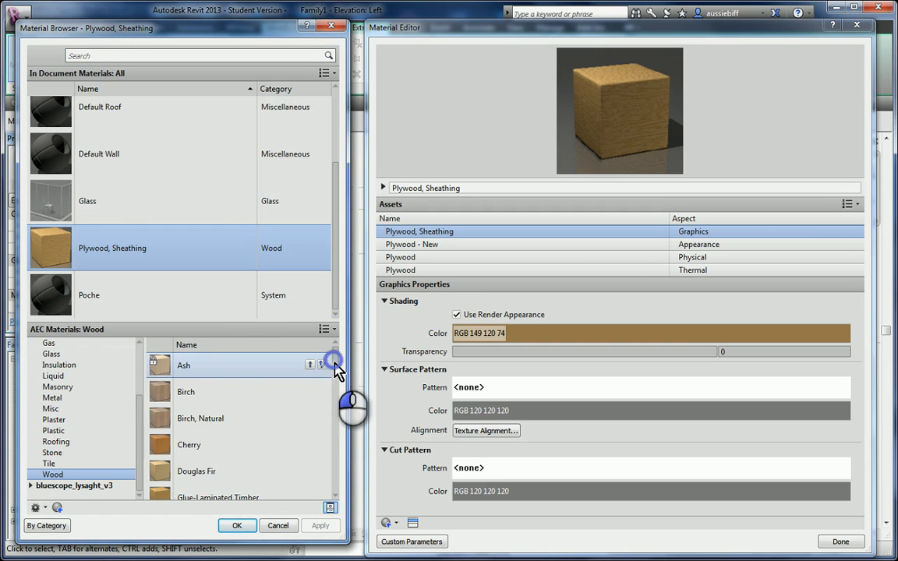
{"action": "left_click_drag", "start_coordinate": [334, 370], "coordinate": [328, 447]}
{"action": "double_click", "coordinate": [178, 386]}
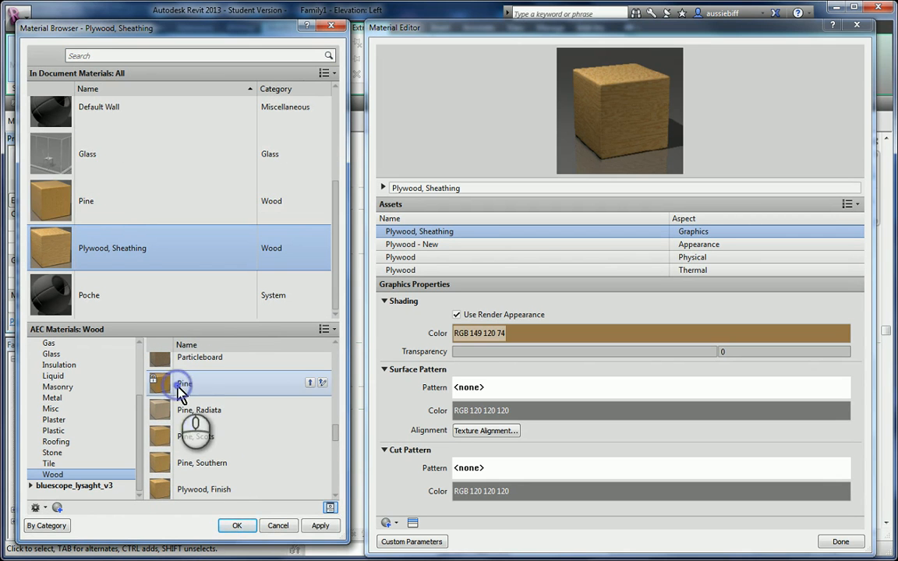
{"action": "left_click", "coordinate": [97, 208]}
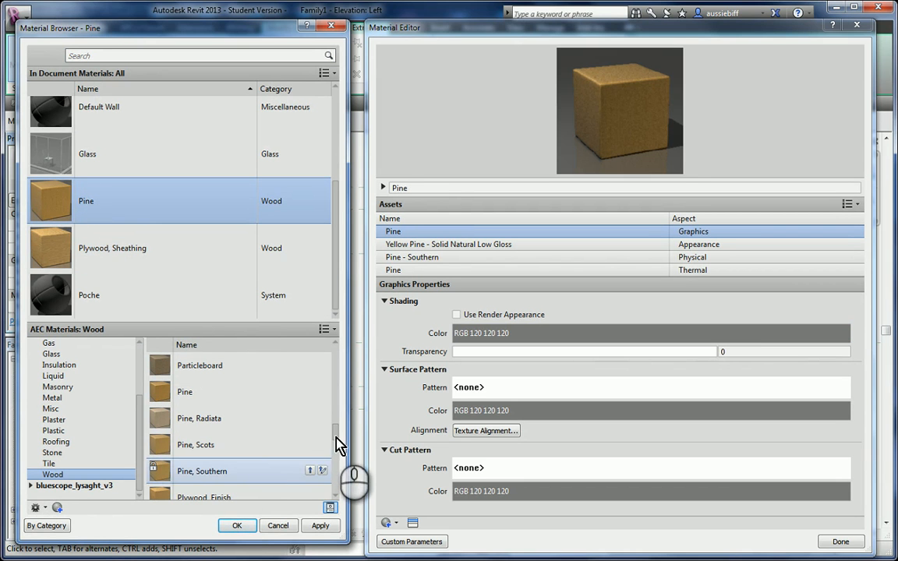
Add Pine, Radiata to the document materials, assign it to the flange extrusion and finish the edit.
{"action": "scroll", "coordinate": [337, 443], "scroll_direction": "up", "scroll_amount": 3}
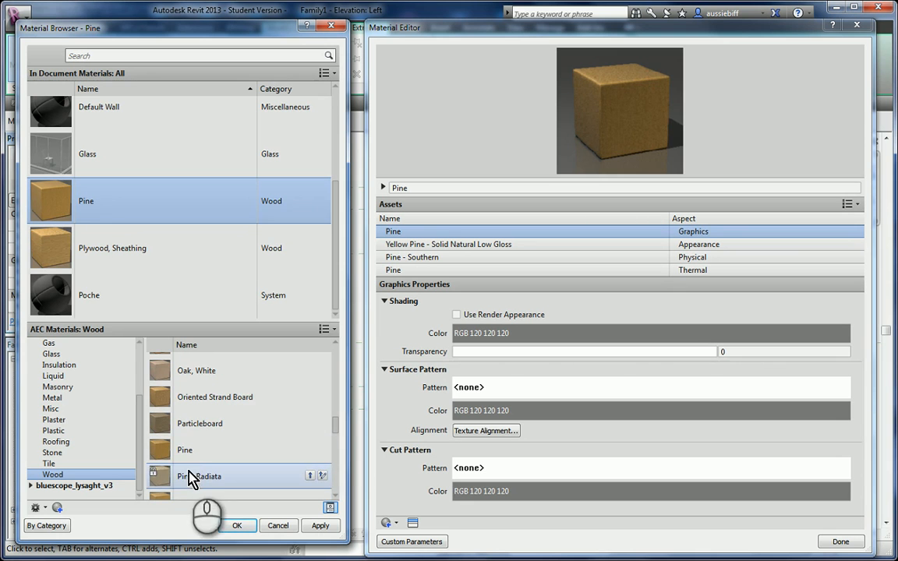
{"action": "left_click", "coordinate": [183, 476]}
{"action": "left_click", "coordinate": [90, 256]}
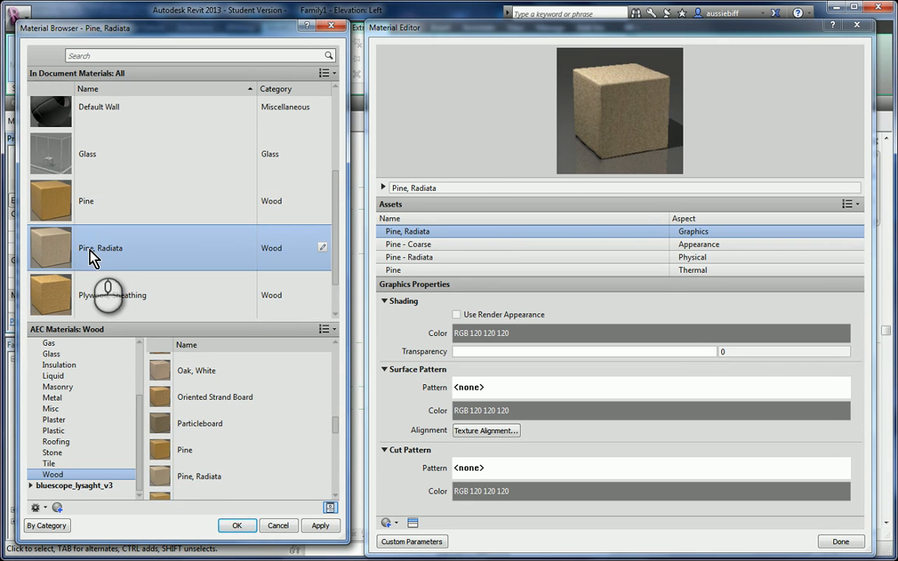
{"action": "left_click", "coordinate": [236, 525]}
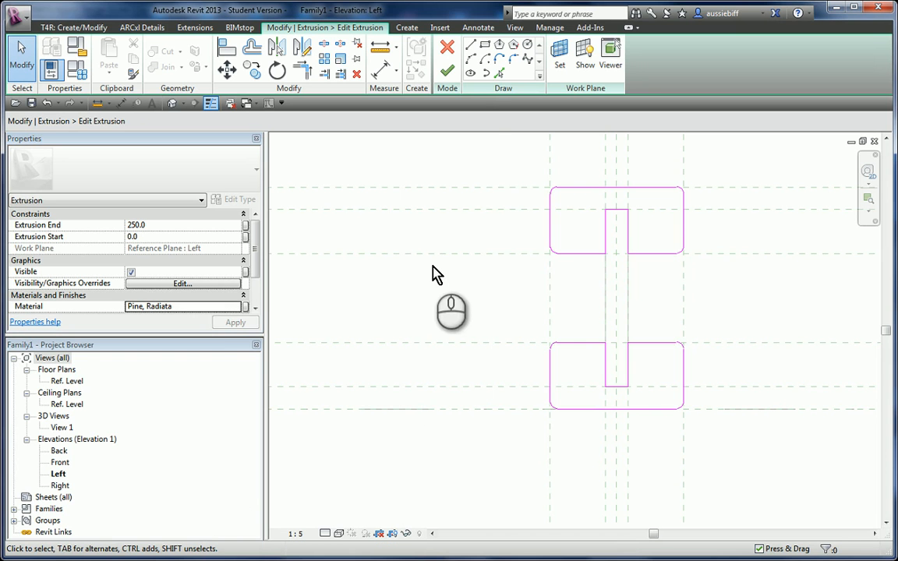
{"action": "left_click", "coordinate": [449, 72]}
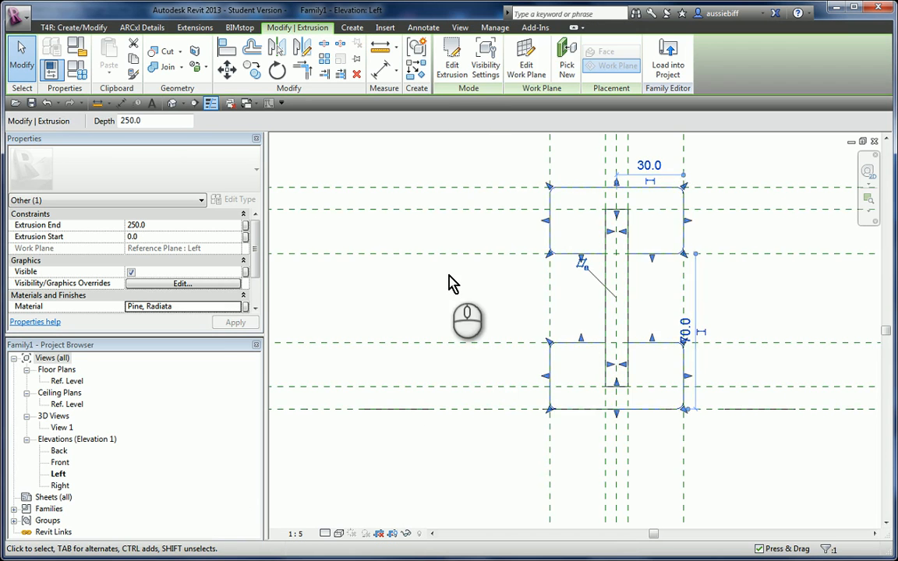
Open 3D View 1 and check the materials on the beam's flanges and web.
{"action": "scroll", "coordinate": [453, 284], "scroll_direction": "down", "scroll_amount": 2}
{"action": "double_click", "coordinate": [58, 425]}
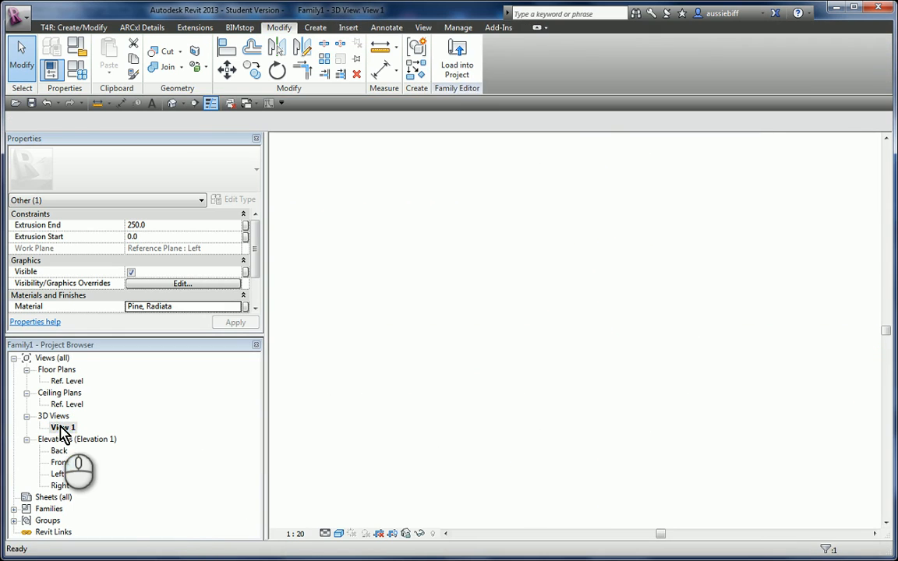
{"action": "left_click", "coordinate": [452, 391]}
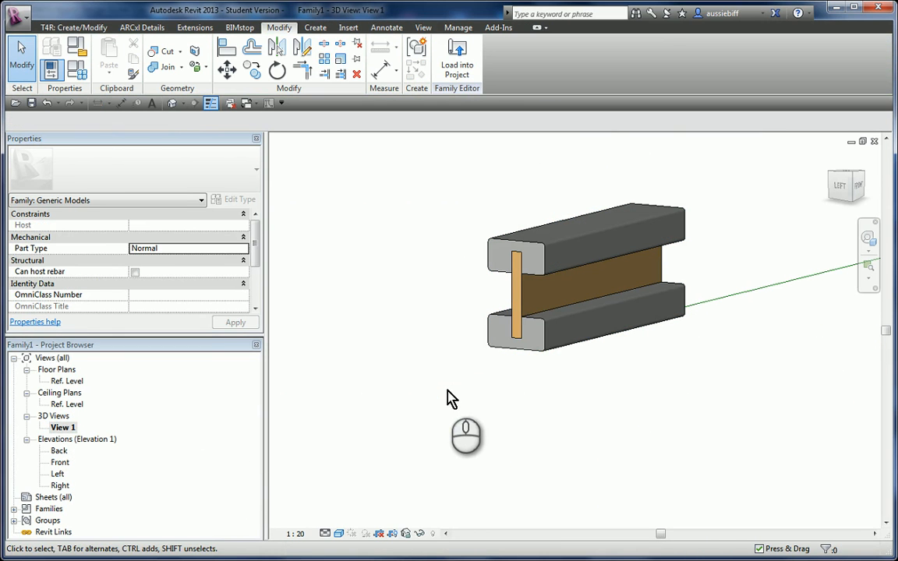
Edit the flange extrusion, make the Pine, Radiata material's shading use the render appearance, and finish the edit.
{"action": "left_click", "coordinate": [501, 279]}
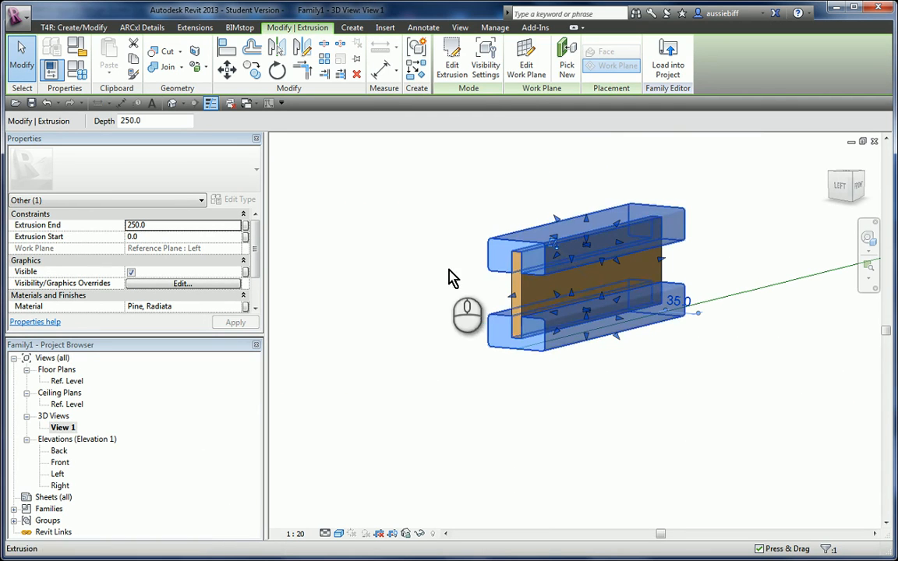
{"action": "left_click", "coordinate": [450, 72]}
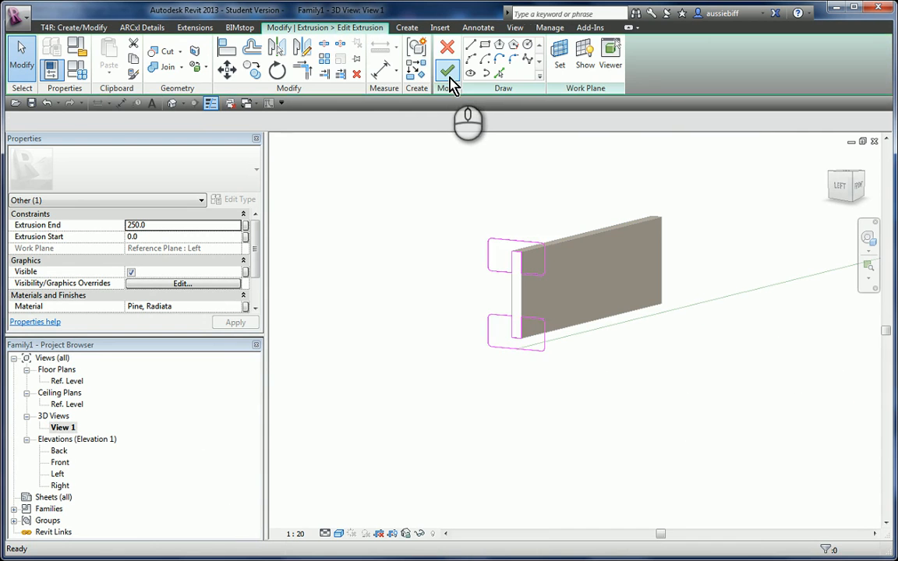
{"action": "left_click", "coordinate": [200, 306]}
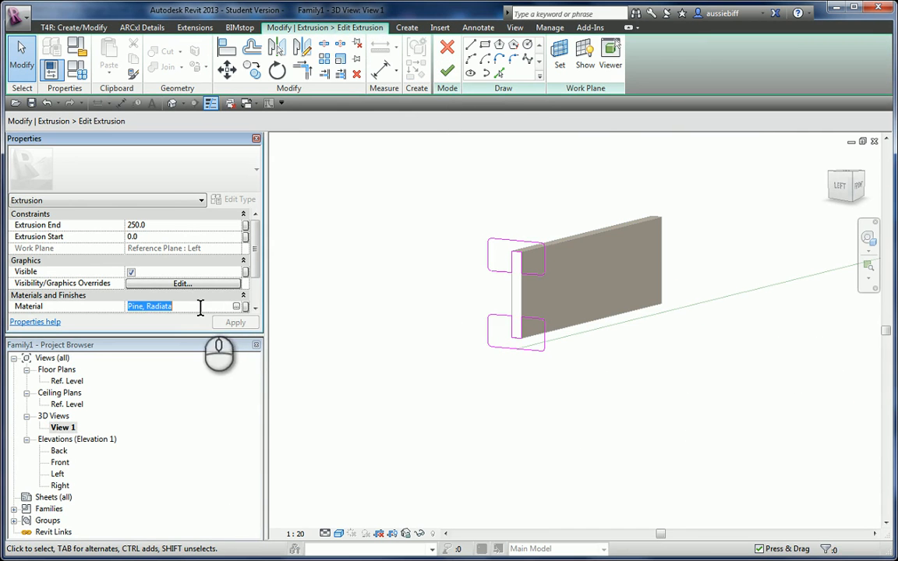
{"action": "left_click", "coordinate": [237, 308]}
{"action": "left_click", "coordinate": [237, 307]}
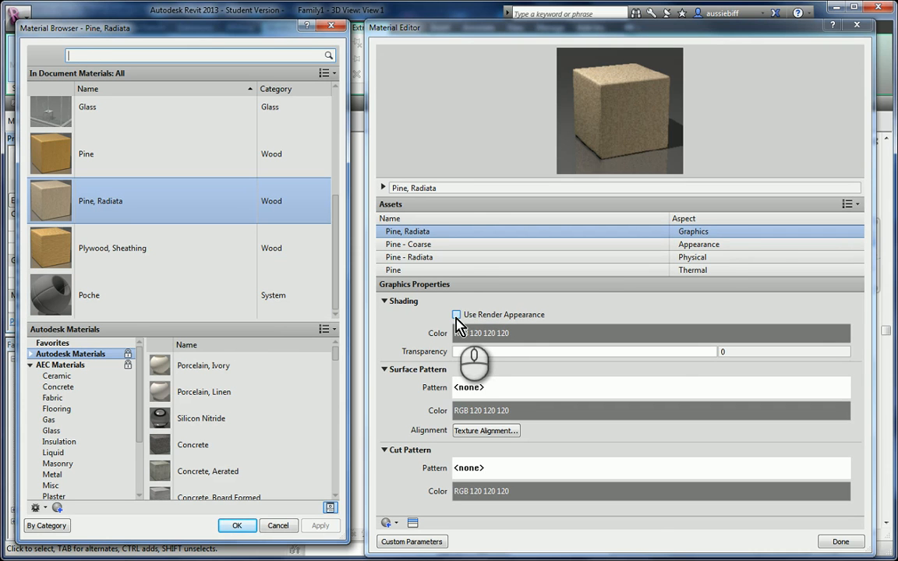
{"action": "left_click", "coordinate": [456, 315]}
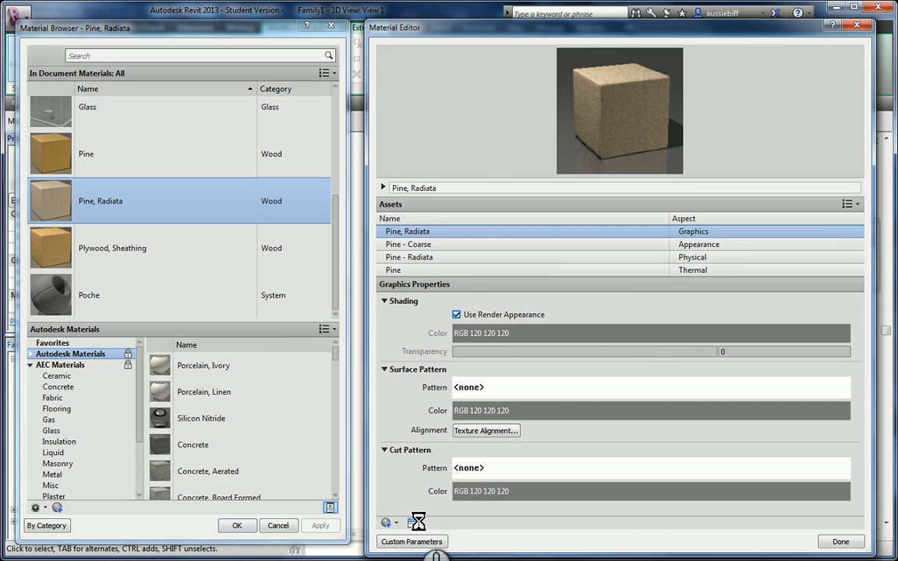
{"action": "left_click", "coordinate": [237, 525]}
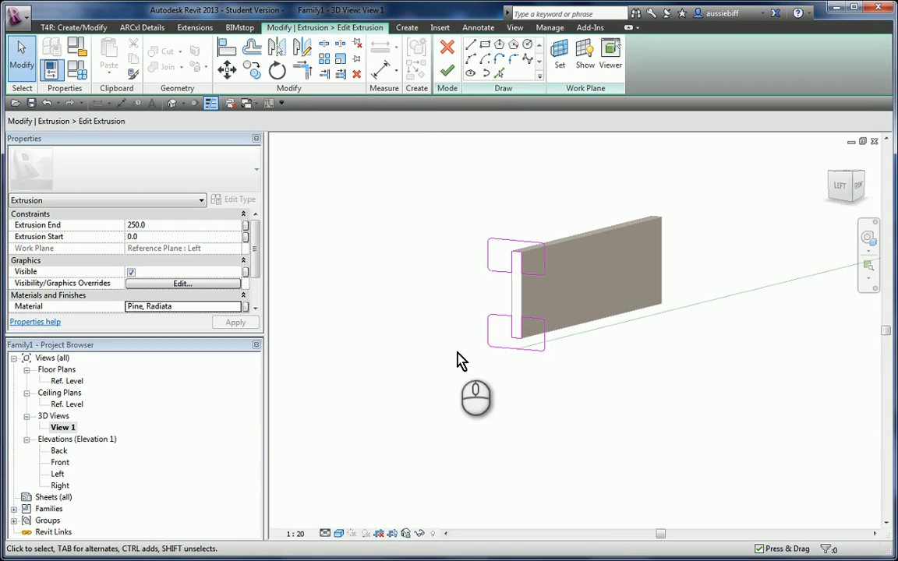
{"action": "left_click", "coordinate": [447, 71]}
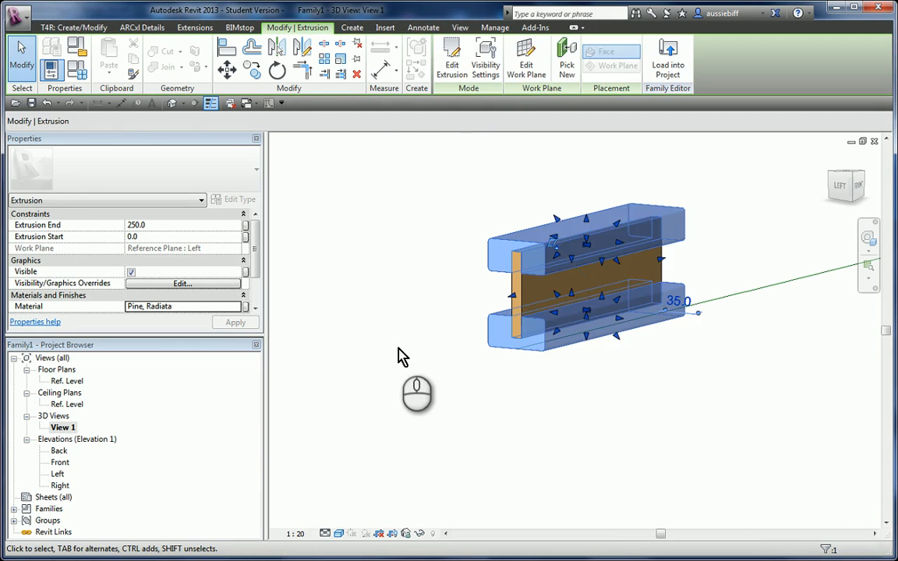
{"action": "left_click", "coordinate": [398, 353]}
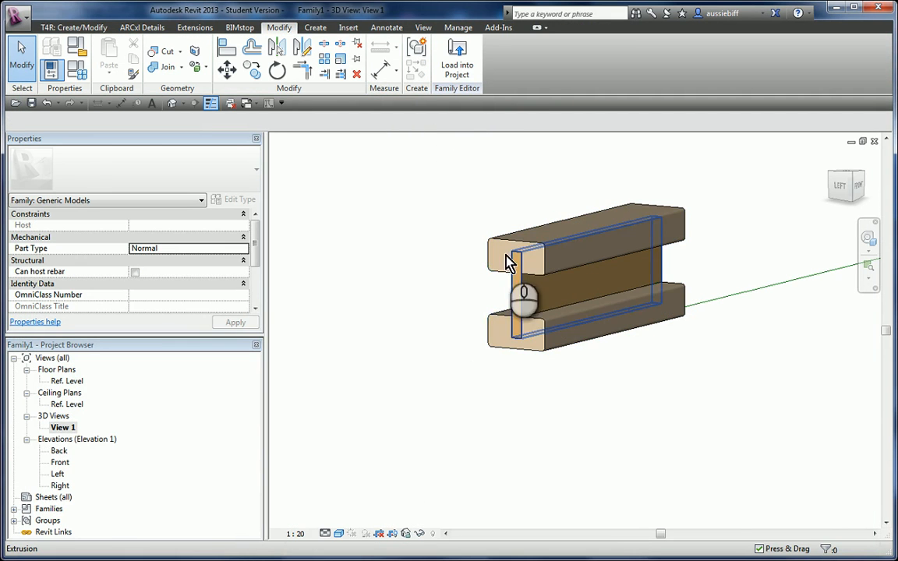
{"action": "mouse_move", "coordinate": [379, 389]}
{"action": "middle_mouse_down", "text": "shift"}
{"action": "mouse_move", "coordinate": [408, 439]}
{"action": "mouse_move", "coordinate": [381, 394]}
{"action": "middle_mouse_up", "text": "shift"}
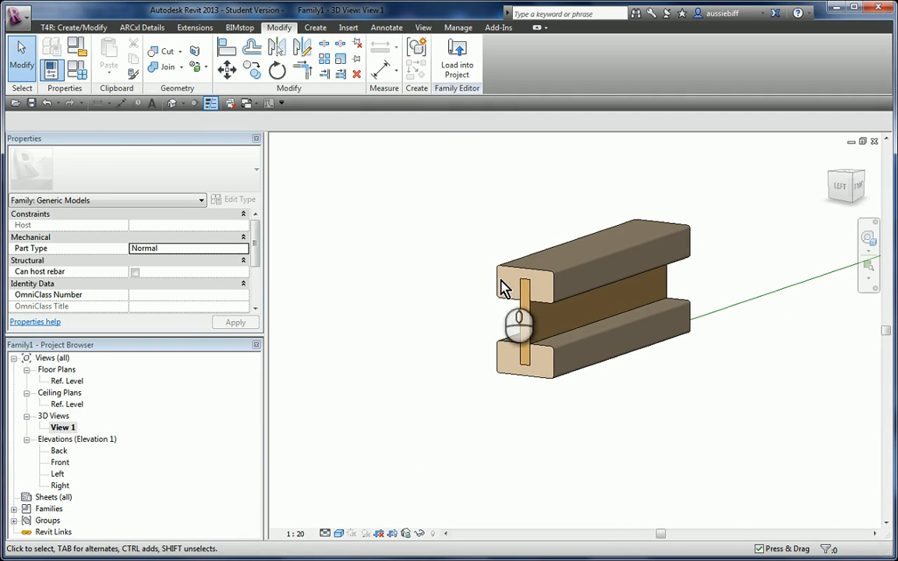
Return to the Left elevation with the beam profile and all its reference plane dimensions in view.
{"action": "double_click", "coordinate": [59, 474]}
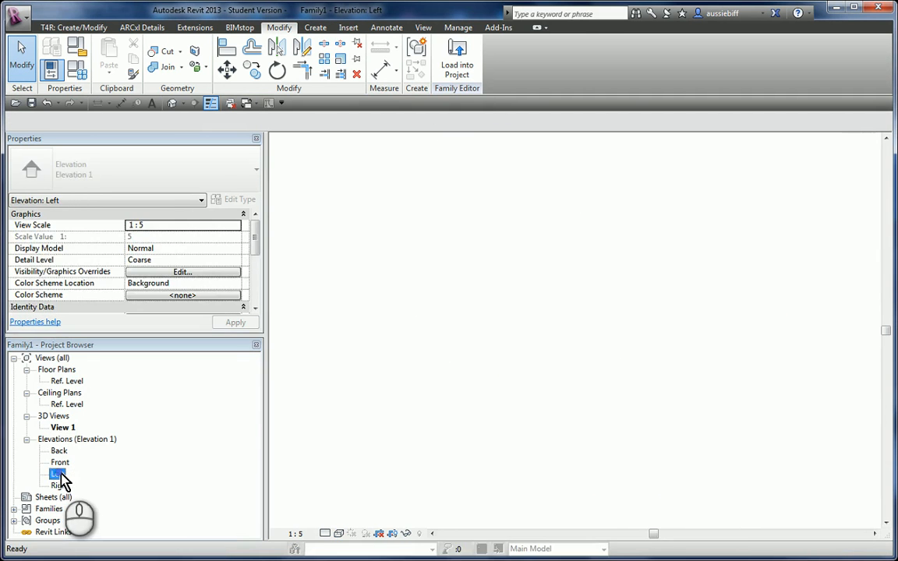
{"action": "scroll", "coordinate": [678, 363], "scroll_direction": "down", "scroll_amount": 3}
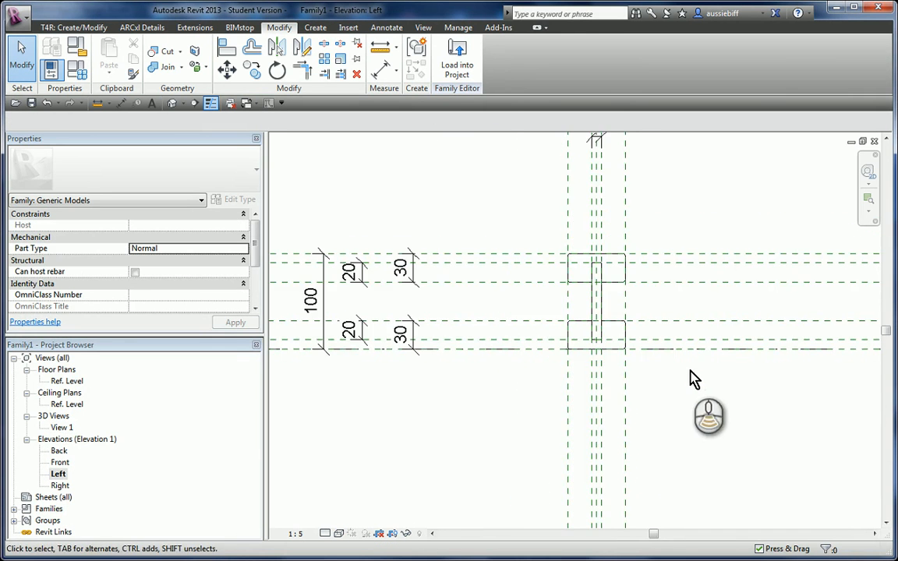
{"action": "scroll", "coordinate": [566, 442], "scroll_direction": "down", "scroll_amount": 1}
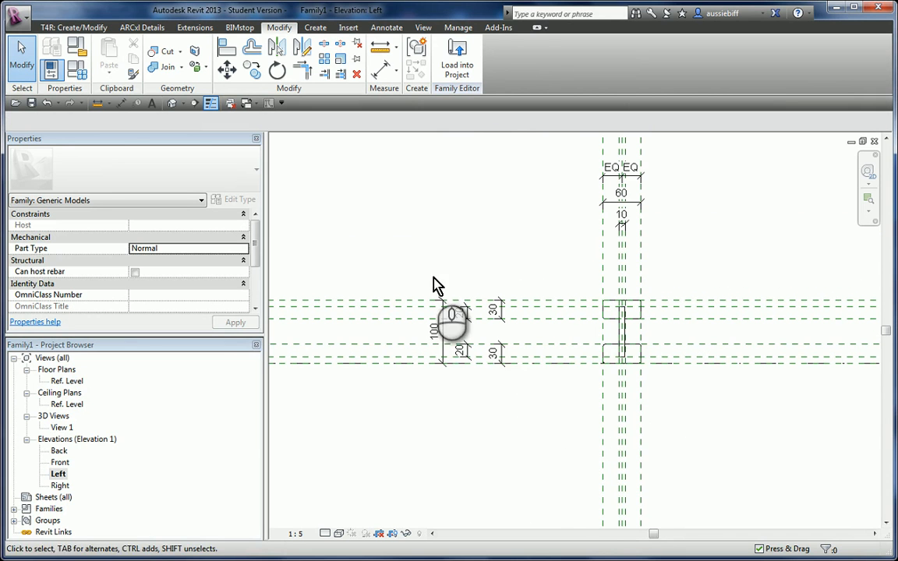
Review the existing parameters in the enlarged Family Types dialog and close it.
{"action": "left_click", "coordinate": [444, 341]}
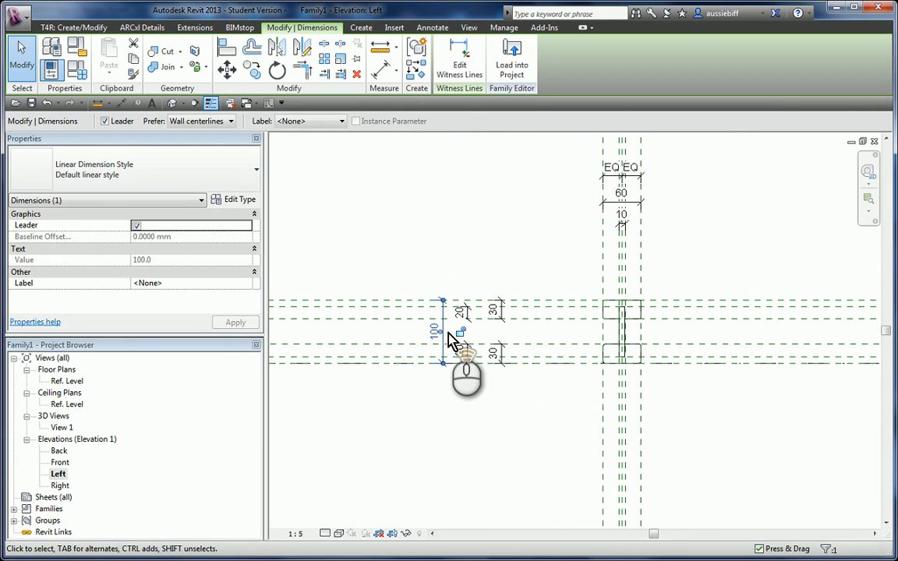
{"action": "scroll", "coordinate": [450, 340], "scroll_direction": "up", "scroll_amount": 2}
{"action": "left_click", "coordinate": [74, 78]}
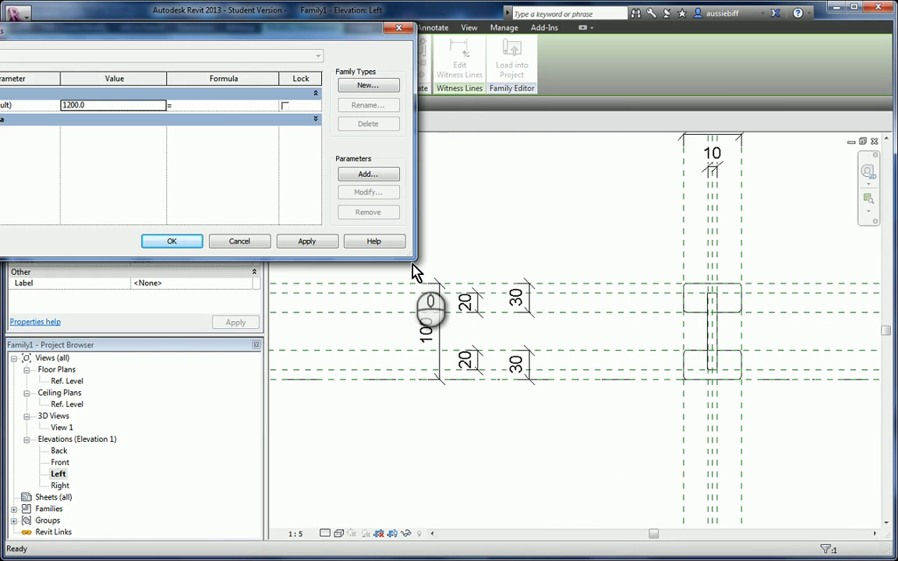
{"action": "left_click_drag", "start_coordinate": [409, 261], "coordinate": [296, 441]}
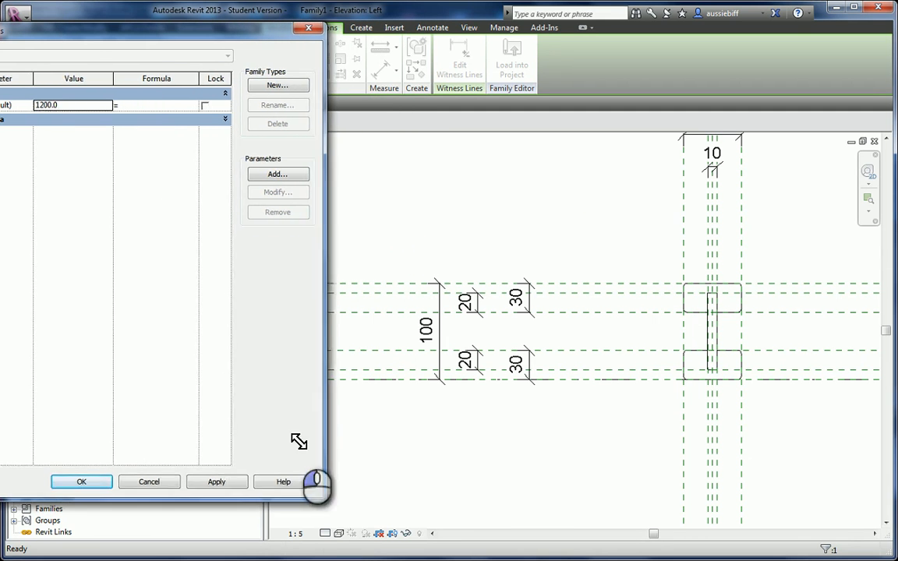
{"action": "mouse_move", "coordinate": [146, 45]}
{"action": "left_mouse_down"}
{"action": "mouse_move", "coordinate": [160, 154]}
{"action": "mouse_move", "coordinate": [164, 124]}
{"action": "mouse_move", "coordinate": [147, 148]}
{"action": "left_mouse_up"}
{"action": "left_click", "coordinate": [310, 131]}
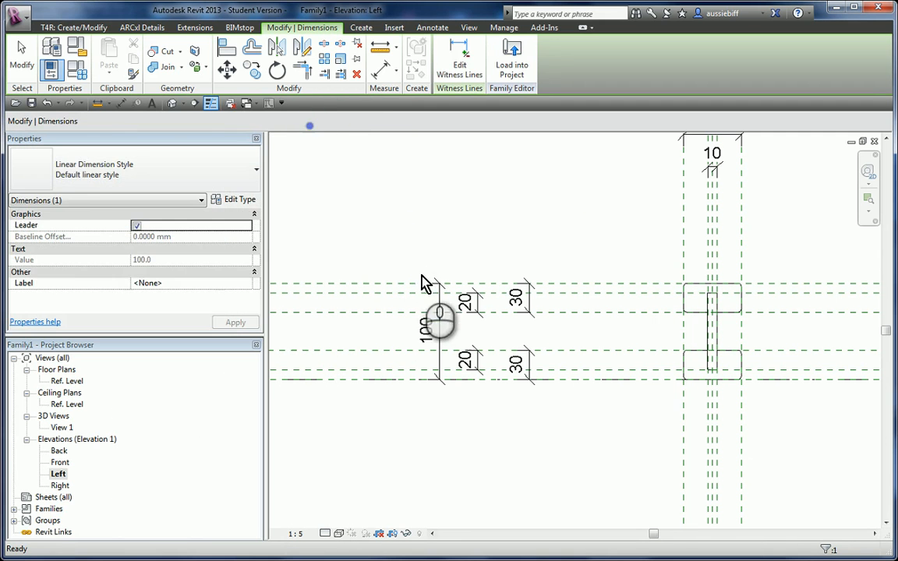
Label the beam's full-height dimension with a new type-based family parameter named overall depth, grouped under Dimensions.
{"action": "key", "text": "Escape"}
{"action": "left_click", "coordinate": [441, 314]}
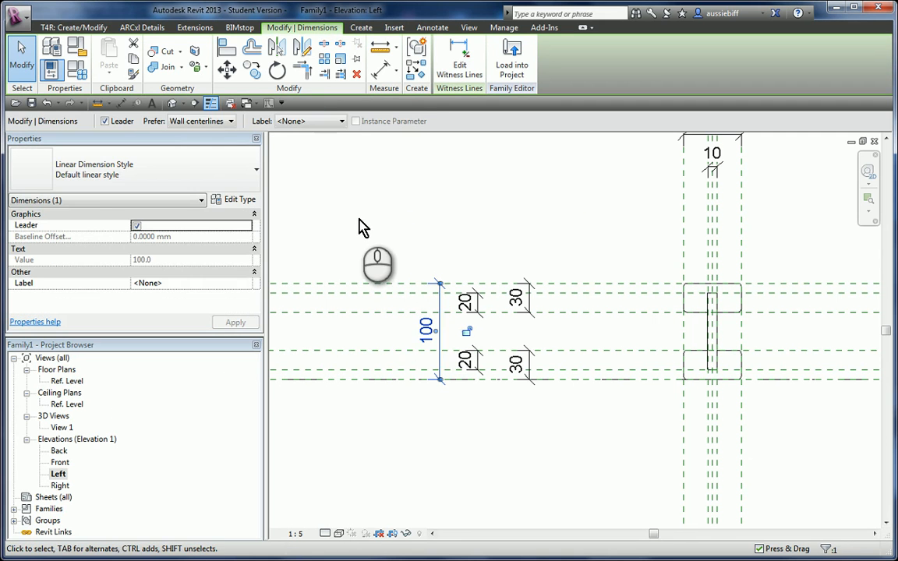
{"action": "left_click", "coordinate": [340, 122]}
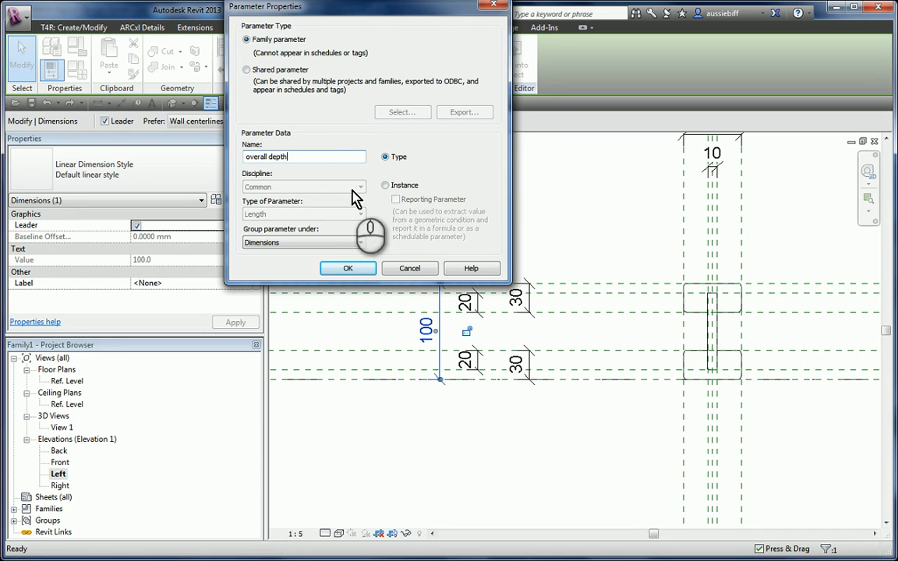
{"action": "left_click", "coordinate": [349, 269]}
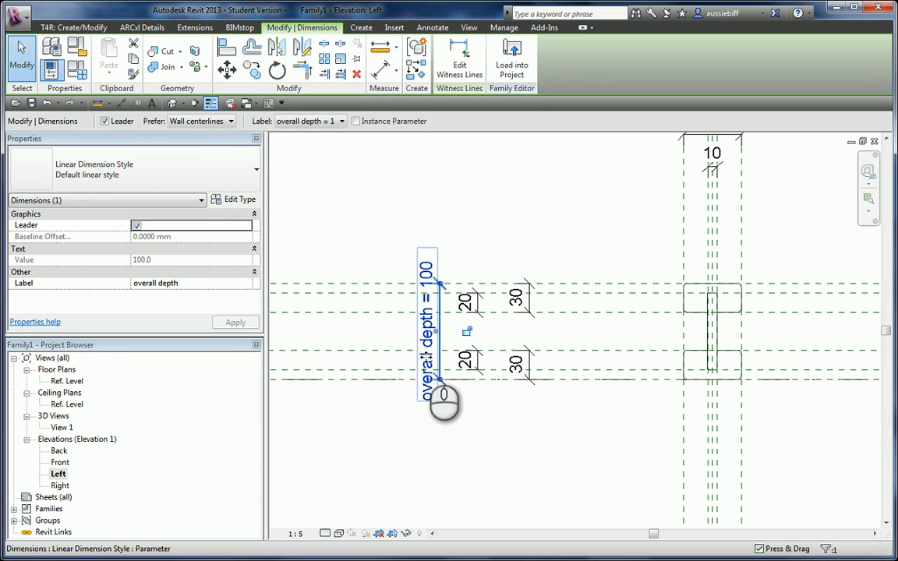
Check the overall depth parameter in the Family Types dialog and close it.
{"action": "left_click", "coordinate": [76, 69]}
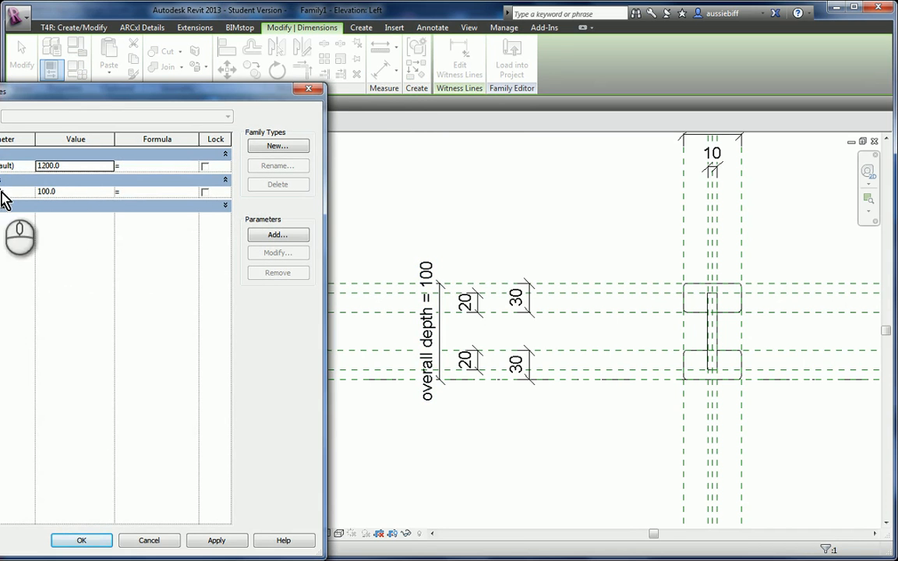
{"action": "left_click", "coordinate": [306, 91]}
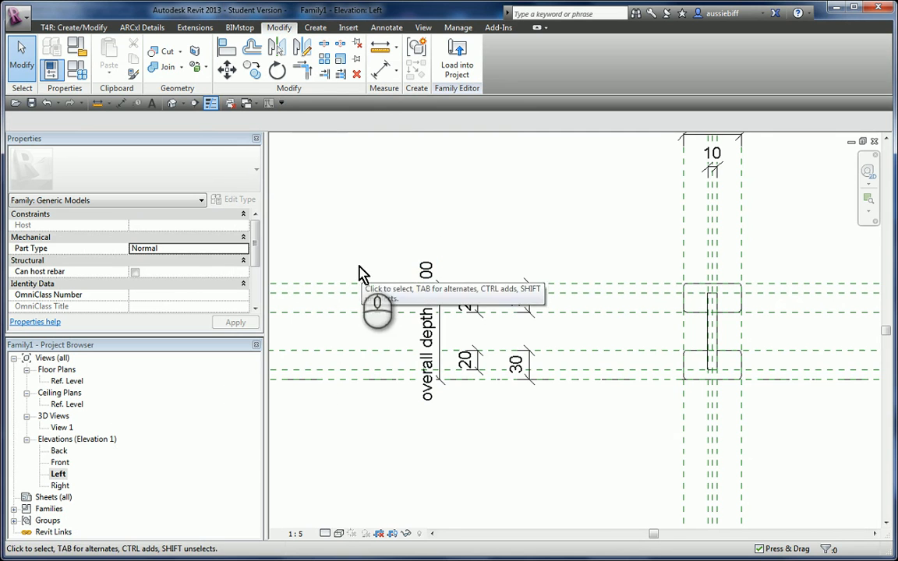
Label the dimension across the full width of the flanges with a new type-based family parameter named flange width, grouped under Dimensions.
{"action": "scroll", "coordinate": [339, 307], "scroll_direction": "down", "scroll_amount": 3}
{"action": "scroll", "coordinate": [567, 289], "scroll_direction": "down", "scroll_amount": 1}
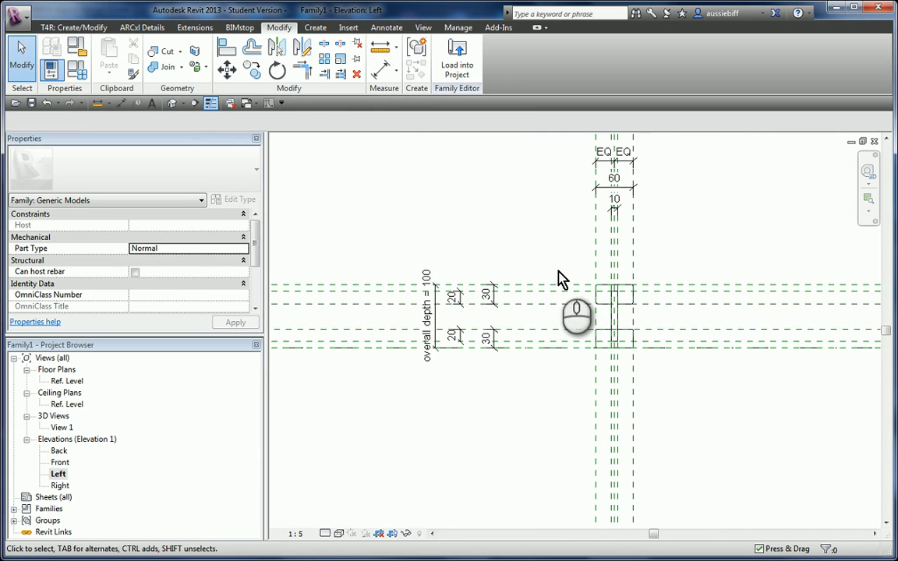
{"action": "scroll", "coordinate": [630, 193], "scroll_direction": "up", "scroll_amount": 2}
{"action": "left_click", "coordinate": [632, 193]}
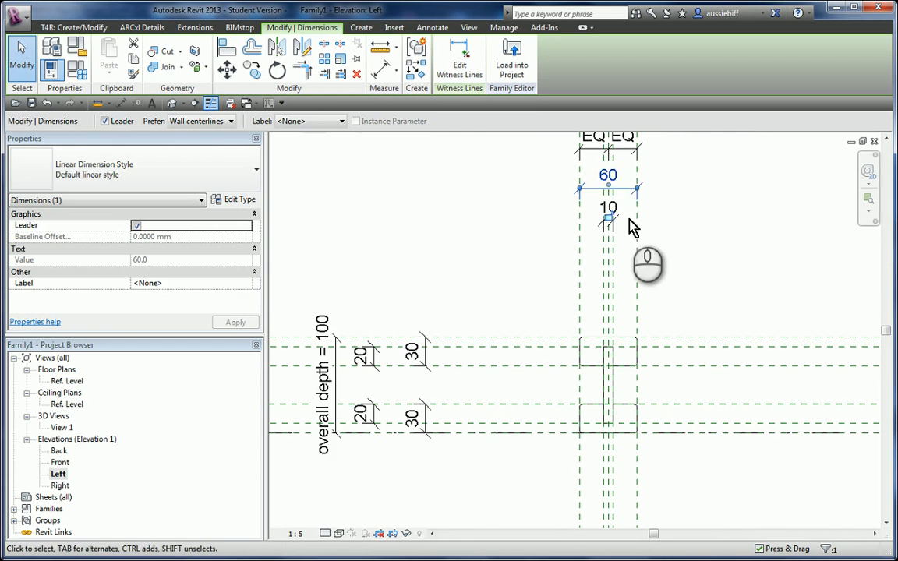
{"action": "left_click", "coordinate": [308, 121]}
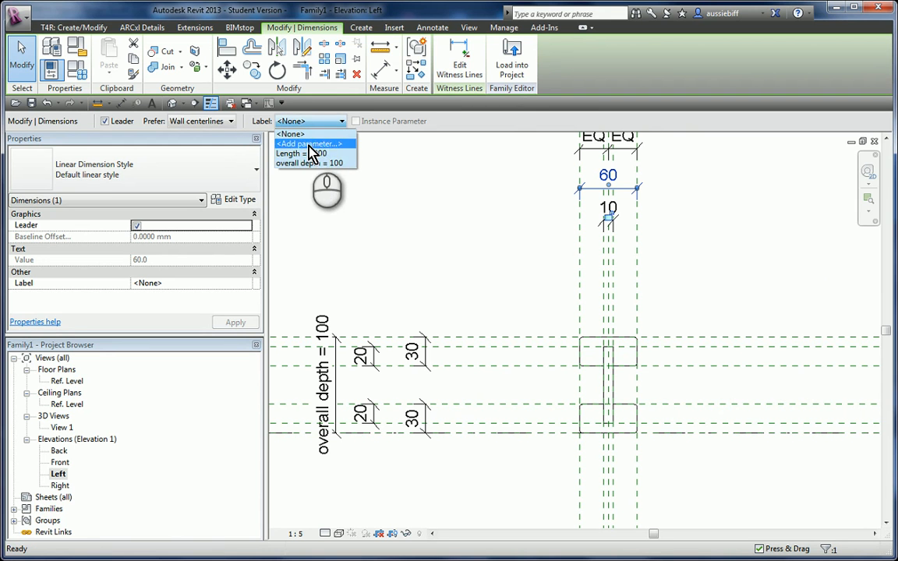
{"action": "left_click", "coordinate": [309, 143]}
{"action": "type", "text": "flange width"}
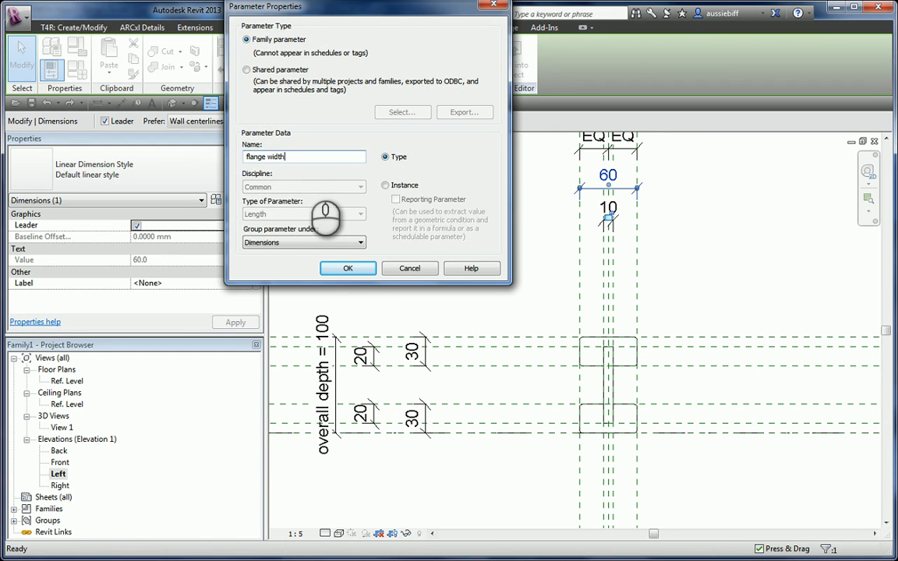
{"action": "left_click", "coordinate": [341, 269]}
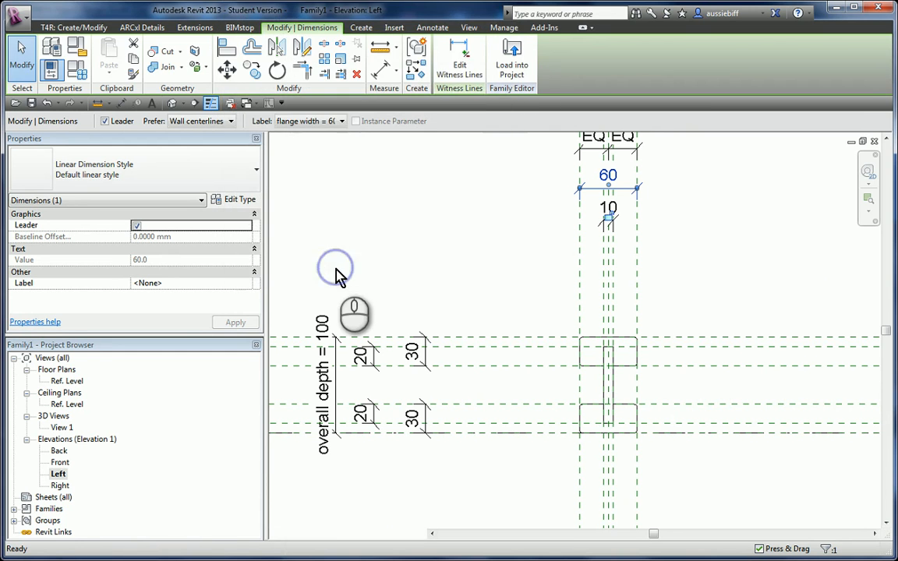
{"action": "left_click", "coordinate": [517, 252]}
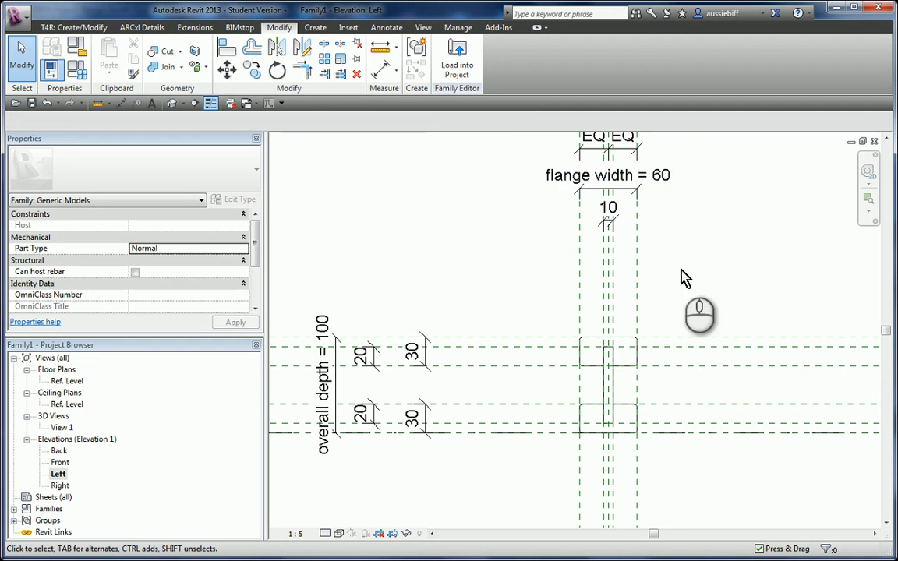
Set the web's embedment in the top flange to 10 mm by moving that flange's inner reference plane.
{"action": "scroll", "coordinate": [765, 289], "scroll_direction": "down", "scroll_amount": 1}
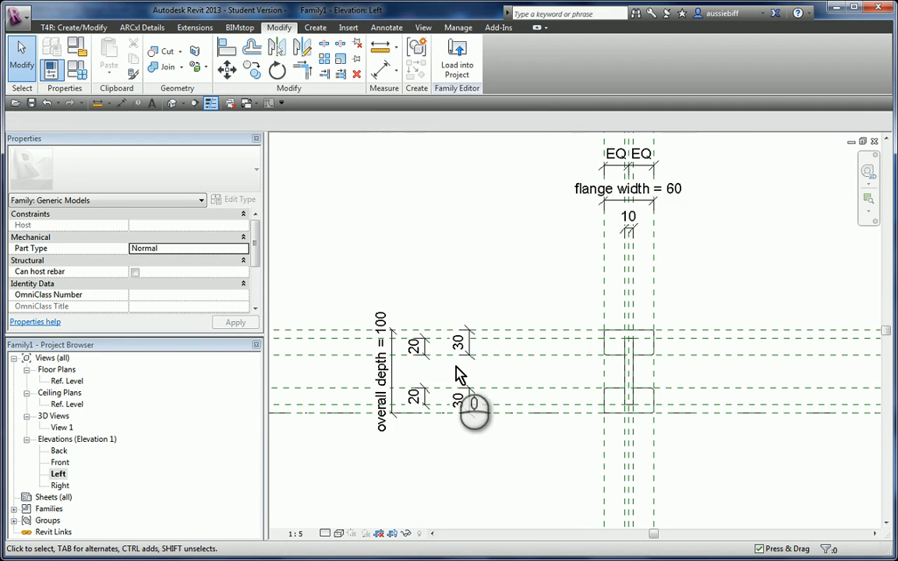
{"action": "scroll", "coordinate": [448, 370], "scroll_direction": "up", "scroll_amount": 1}
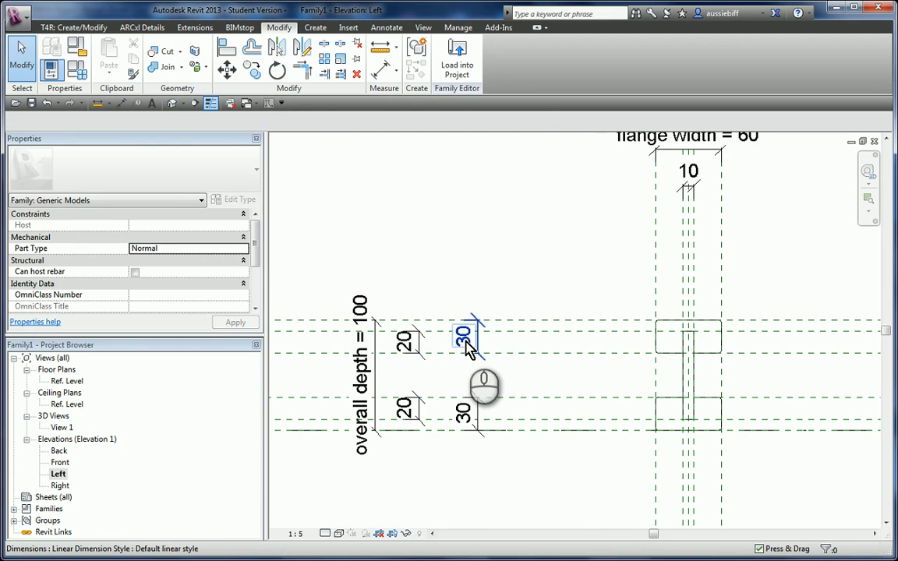
{"action": "left_click", "coordinate": [409, 351]}
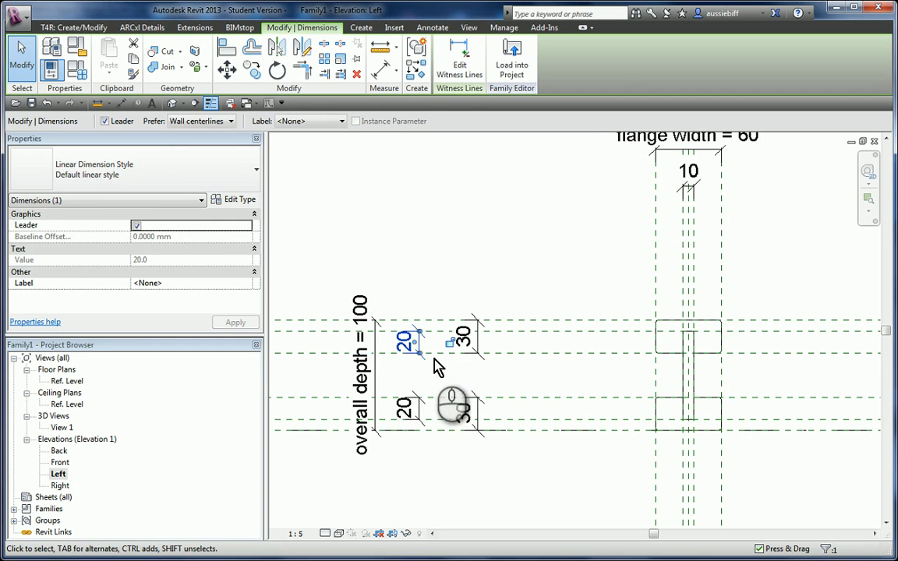
{"action": "scroll", "coordinate": [413, 361], "scroll_direction": "up", "scroll_amount": 2}
{"action": "left_click", "coordinate": [440, 359]}
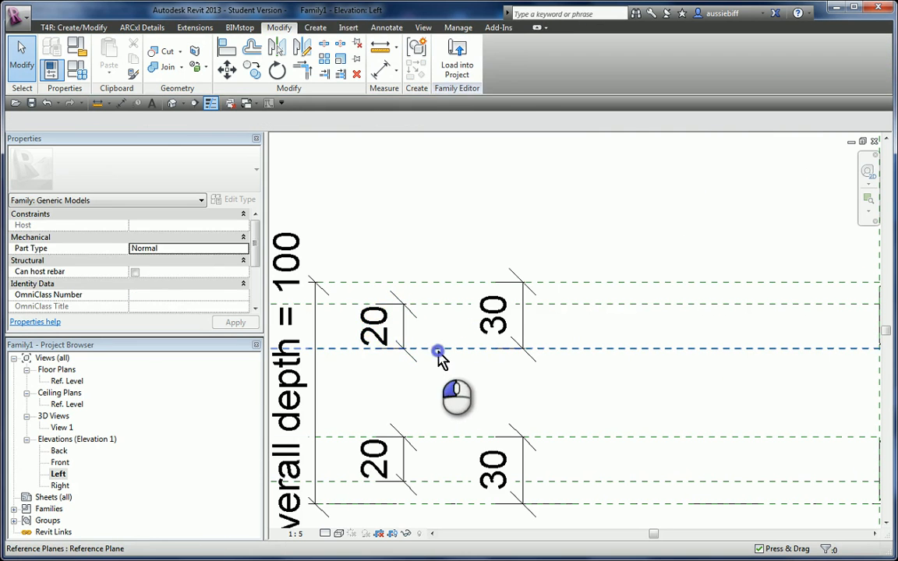
{"action": "left_click", "coordinate": [388, 327]}
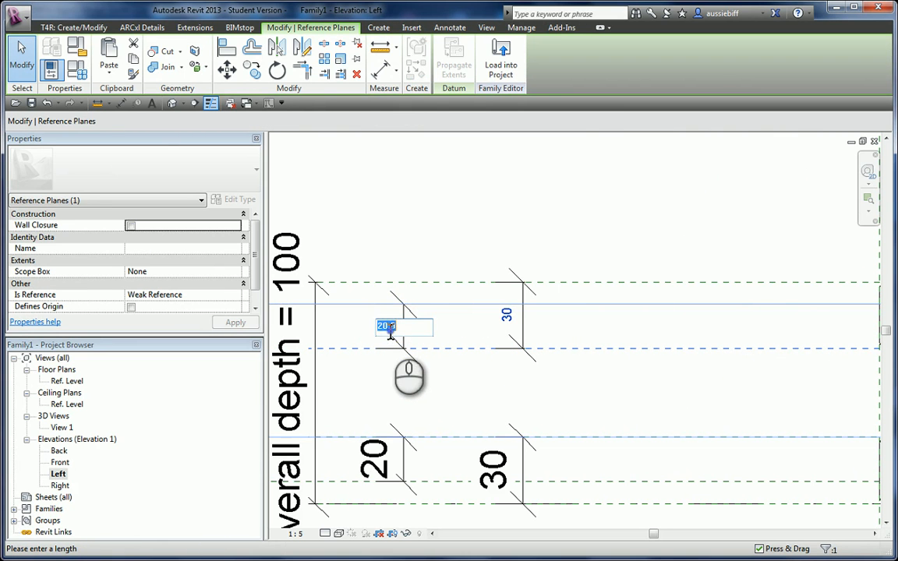
{"action": "scroll", "coordinate": [381, 230], "scroll_direction": "down", "scroll_amount": 2}
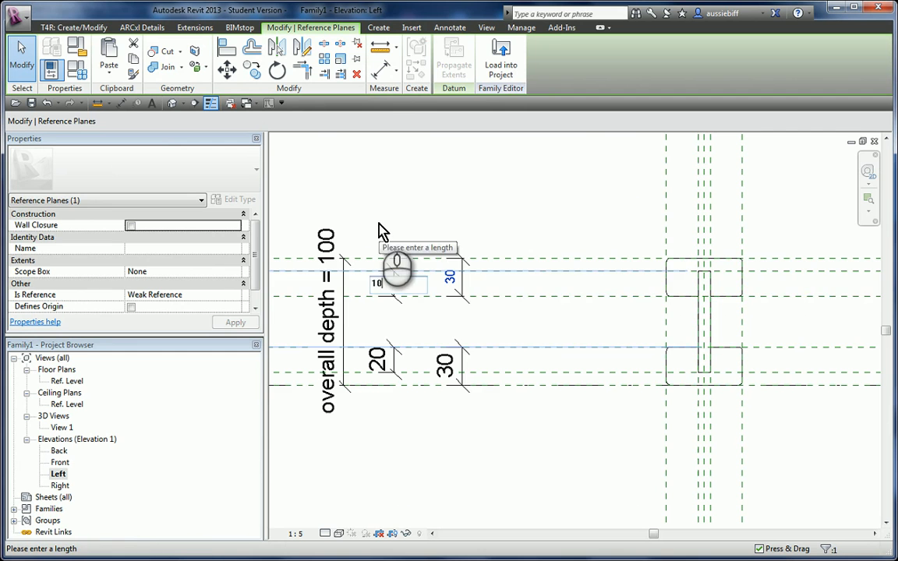
{"action": "key", "text": "Return"}
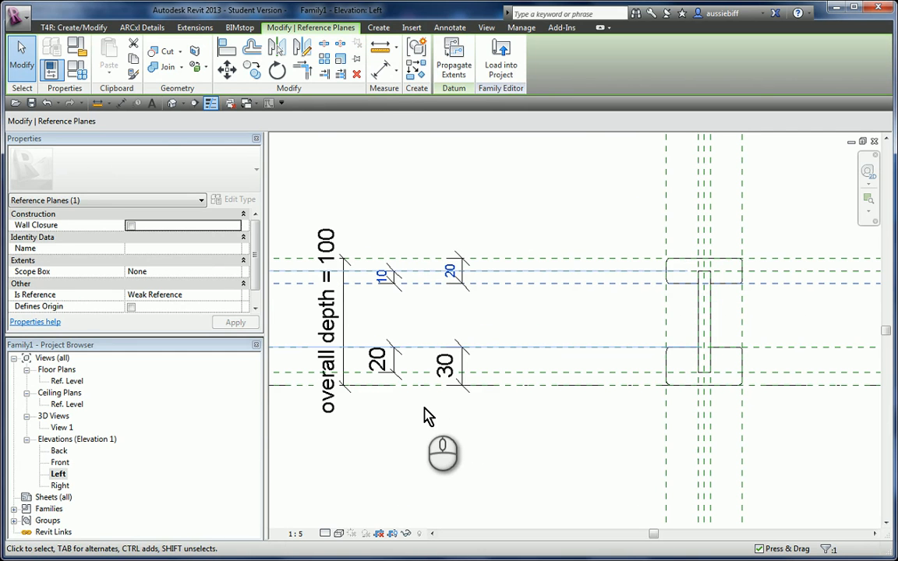
Set the web's embedment in the bottom flange to 10 mm by moving that flange's inner reference plane.
{"action": "left_click", "coordinate": [401, 417]}
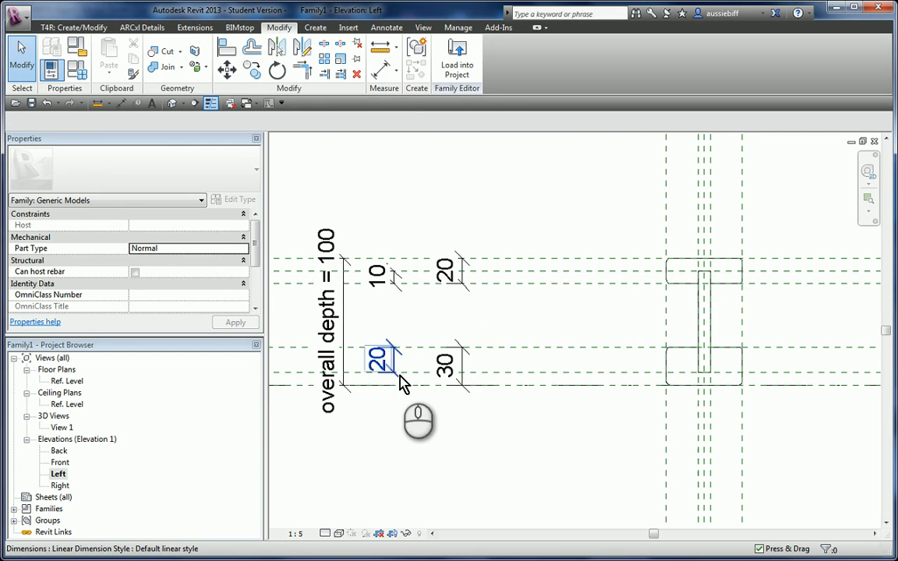
{"action": "left_click", "coordinate": [413, 355]}
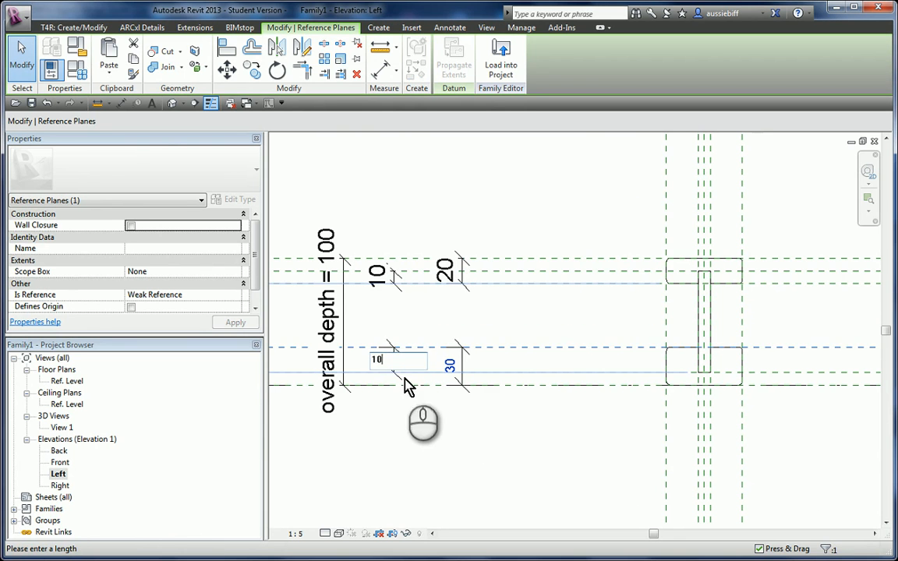
{"action": "key", "text": "Return"}
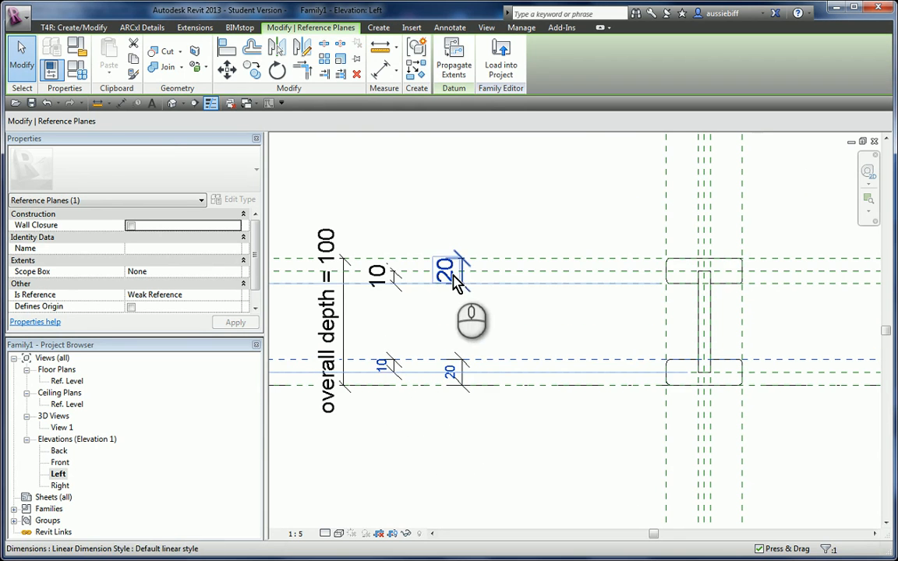
Set the top flange's thickness to 37.5 mm by moving its outer reference plane.
{"action": "left_click", "coordinate": [500, 283]}
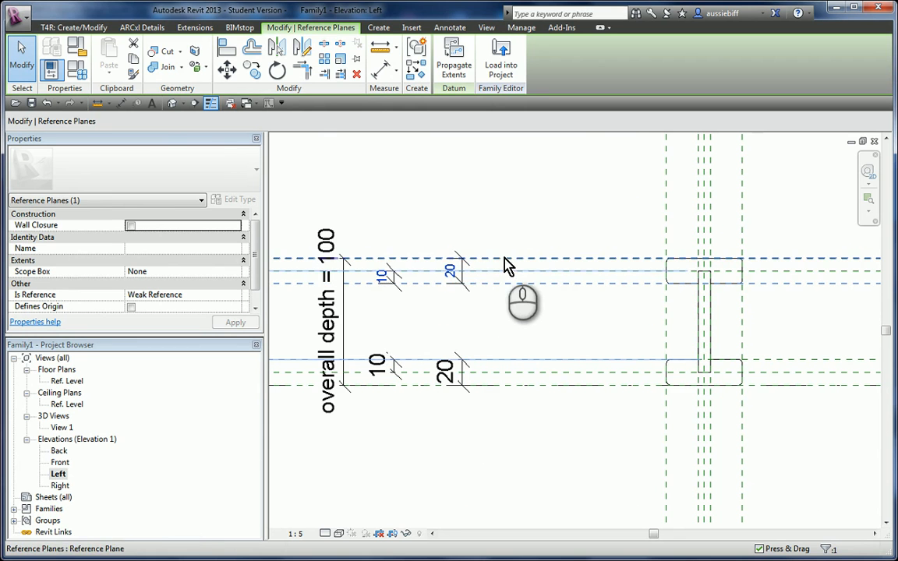
{"action": "left_click", "coordinate": [505, 258]}
{"action": "left_click", "coordinate": [451, 270]}
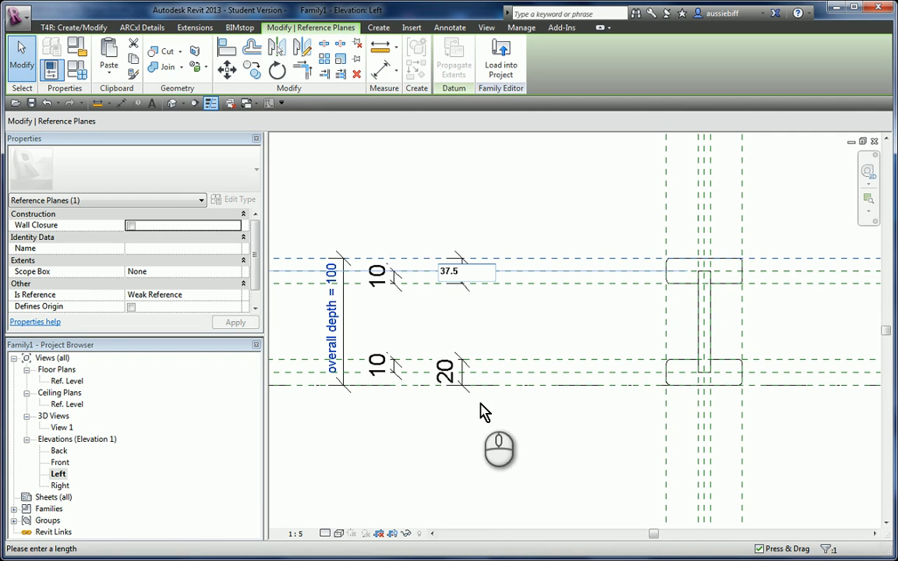
{"action": "key", "text": "Return"}
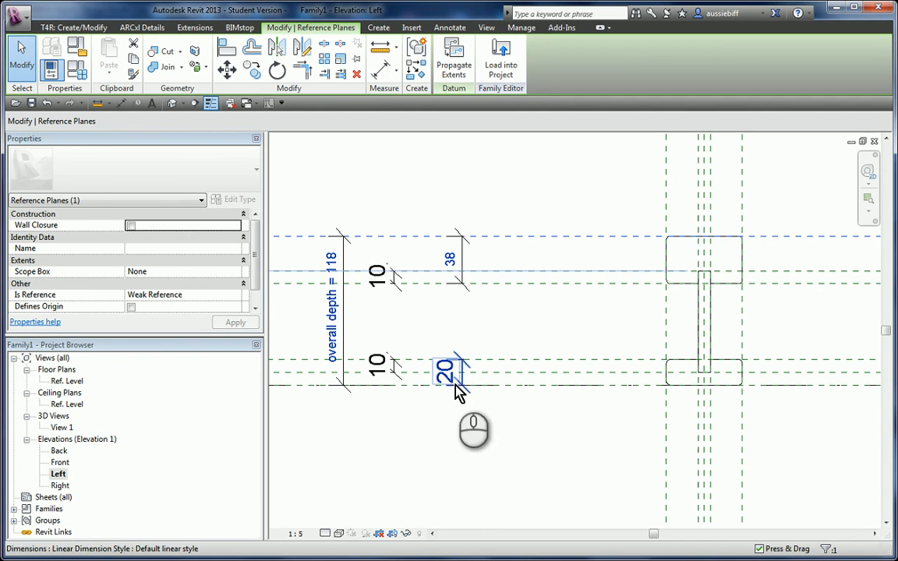
Set the bottom flange's thickness to 37.5 mm by moving its inner reference plane.
{"action": "left_click", "coordinate": [495, 372]}
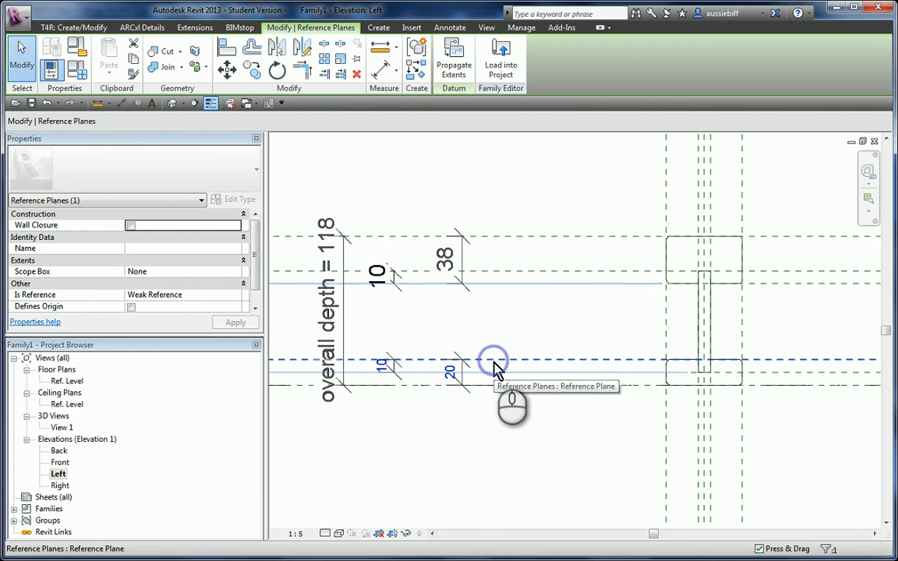
{"action": "left_click", "coordinate": [451, 375]}
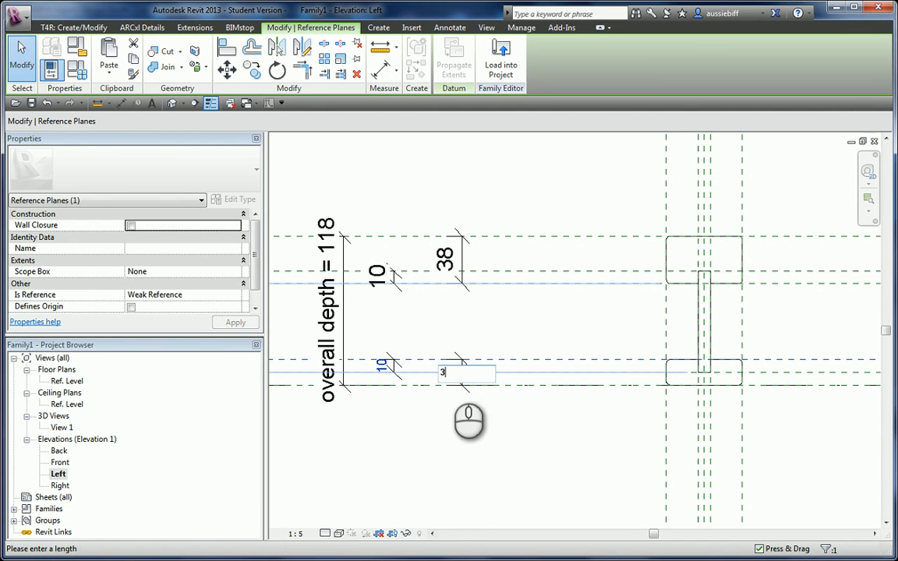
{"action": "type", "text": "37.5"}
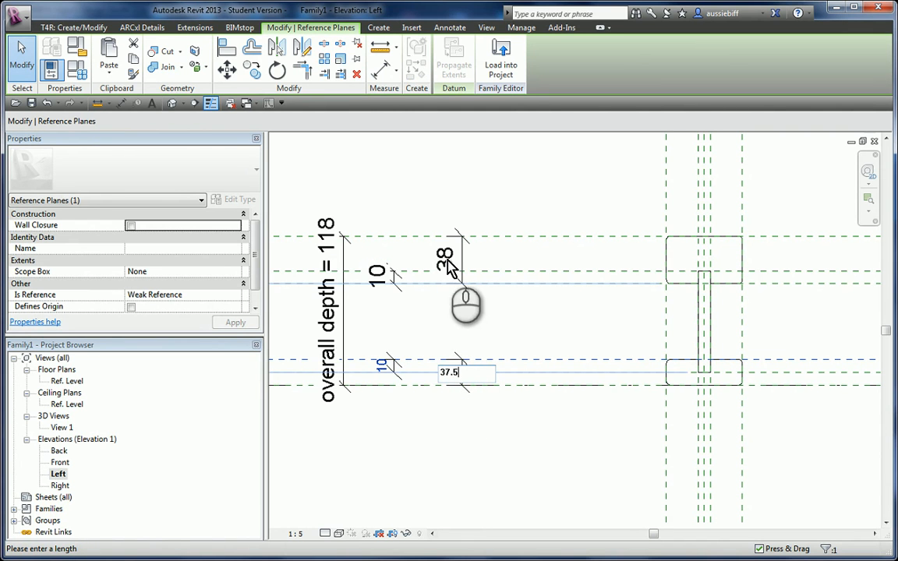
{"action": "key", "text": "Return"}
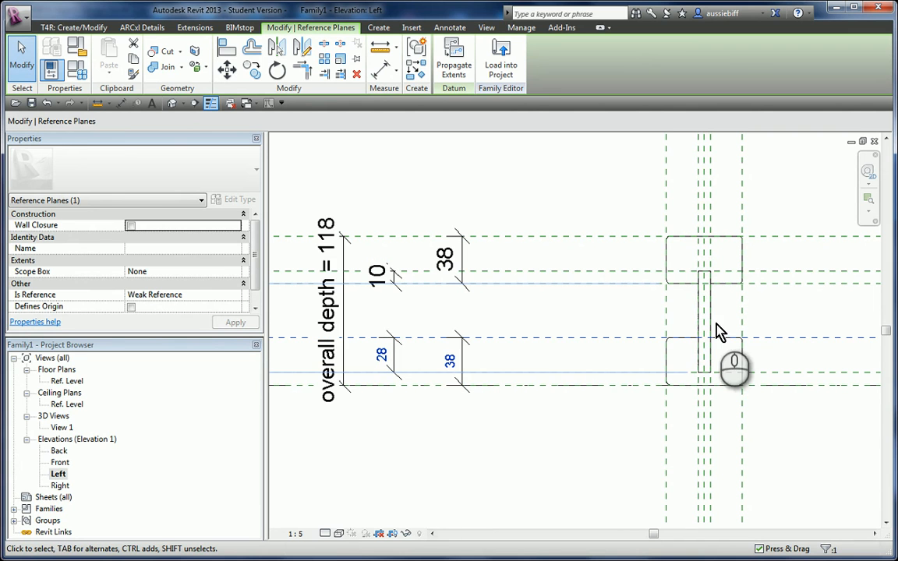
Reset the web's embedment in the bottom flange to 10 mm by moving the flange's inner reference plane.
{"action": "scroll", "coordinate": [483, 440], "scroll_direction": "down", "scroll_amount": 3}
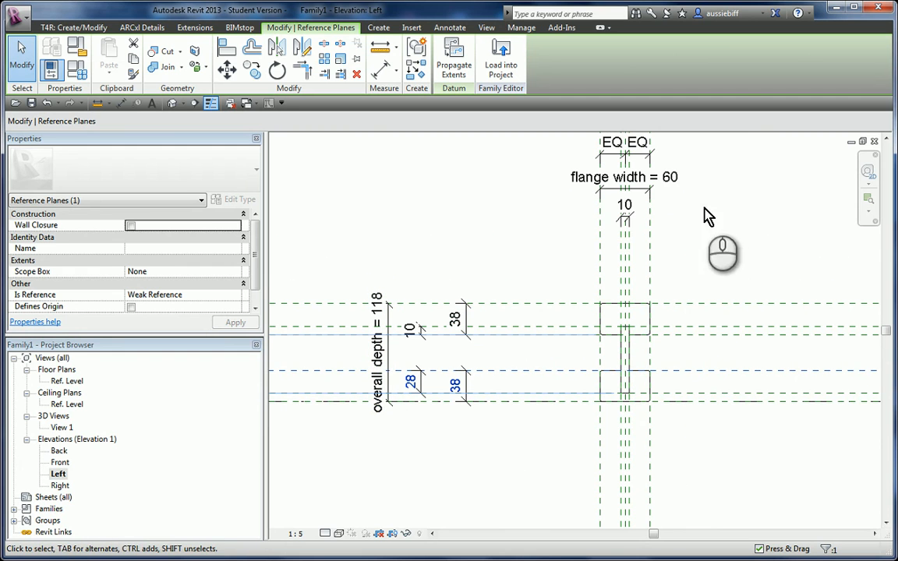
{"action": "left_click", "coordinate": [507, 248]}
{"action": "scroll", "coordinate": [501, 253], "scroll_direction": "down", "scroll_amount": 1}
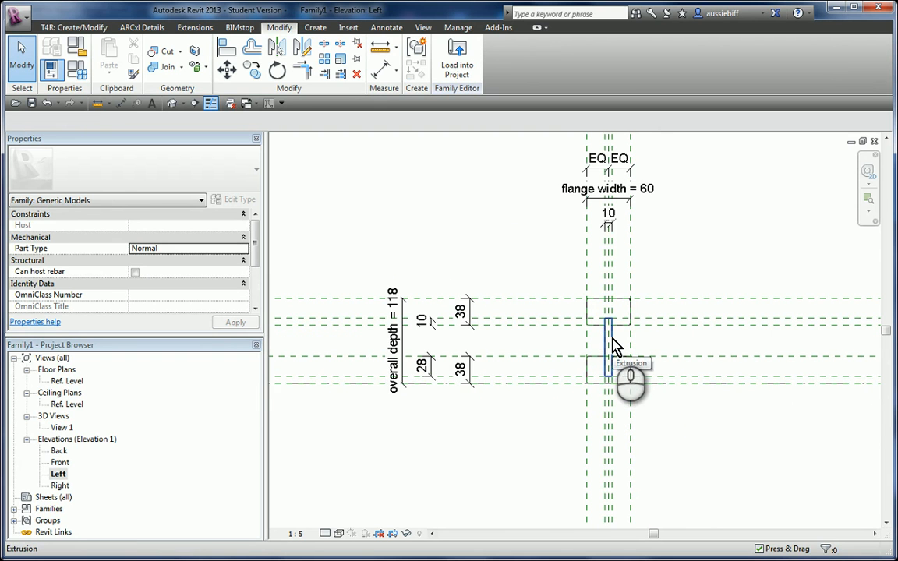
{"action": "left_click", "coordinate": [439, 357]}
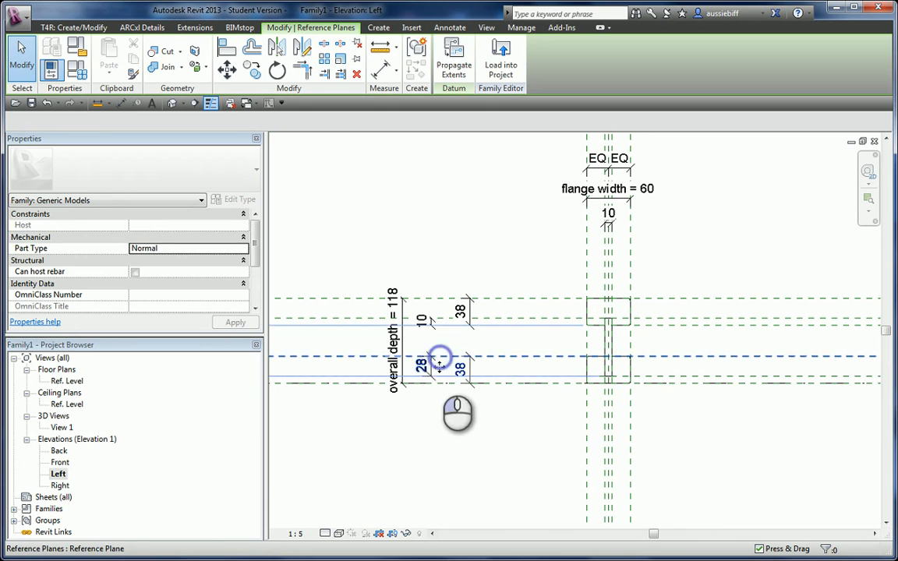
{"action": "left_click", "coordinate": [419, 366]}
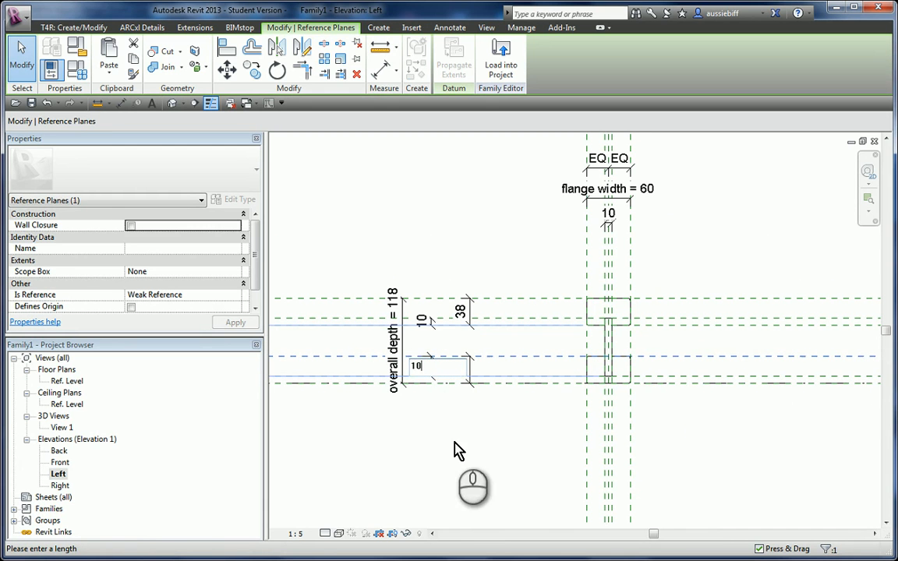
{"action": "key", "text": "Return"}
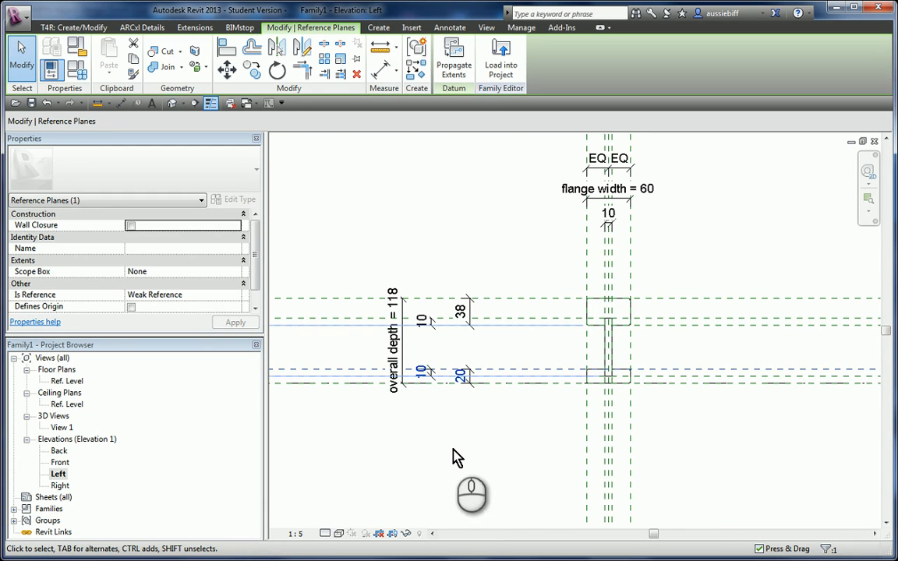
Set the bottom flange's thickness to 37.5 mm again by moving its inner reference plane.
{"action": "left_click", "coordinate": [454, 457]}
{"action": "scroll", "coordinate": [456, 396], "scroll_direction": "up", "scroll_amount": 3}
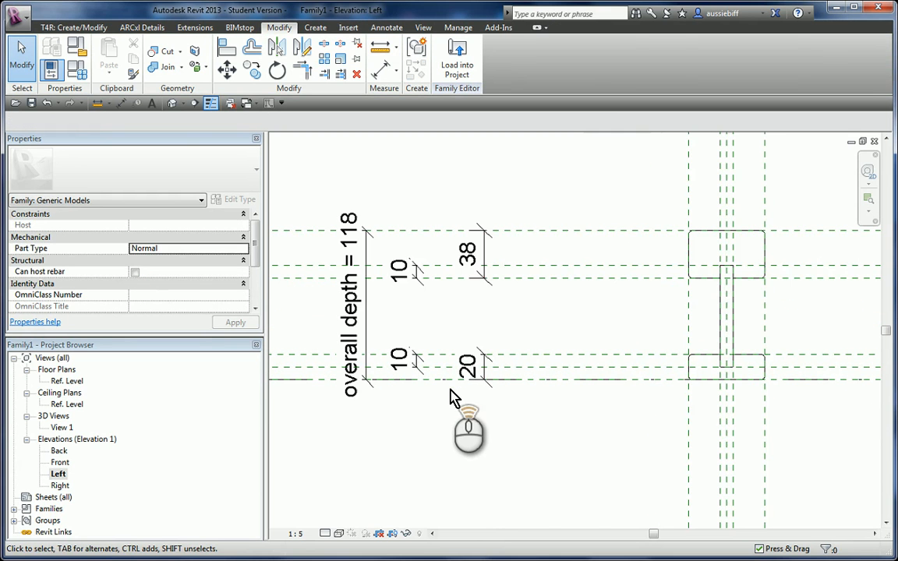
{"action": "scroll", "coordinate": [459, 399], "scroll_direction": "up", "scroll_amount": 1}
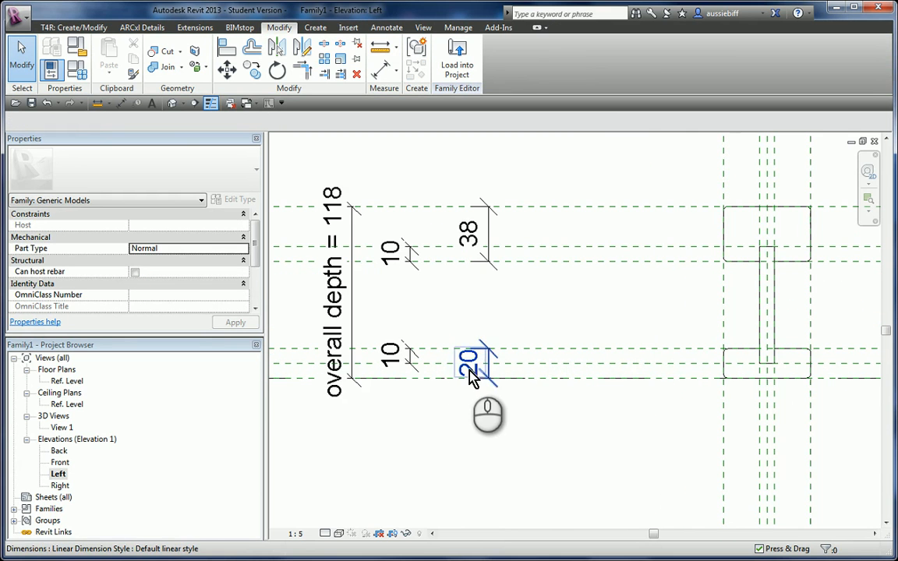
{"action": "left_click", "coordinate": [473, 373]}
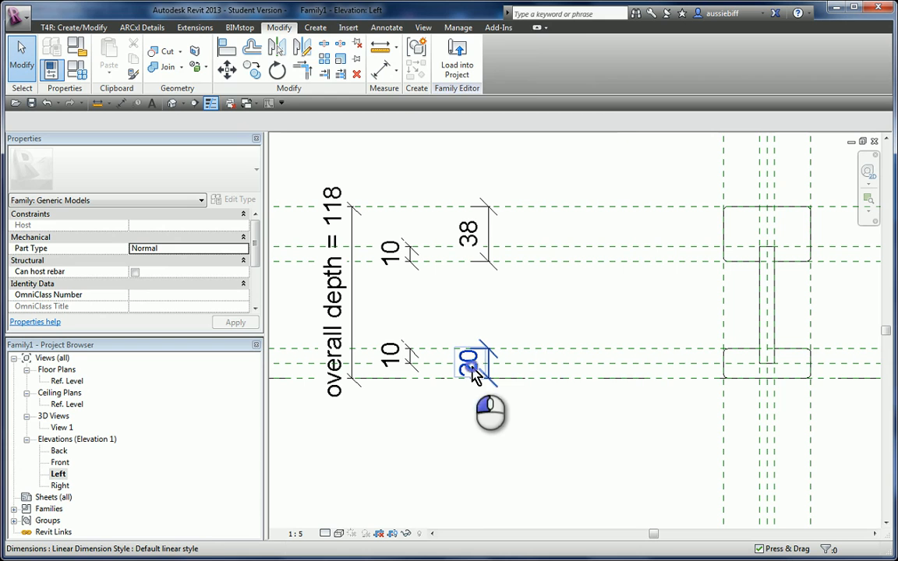
{"action": "left_click", "coordinate": [540, 350]}
{"action": "left_click", "coordinate": [476, 365]}
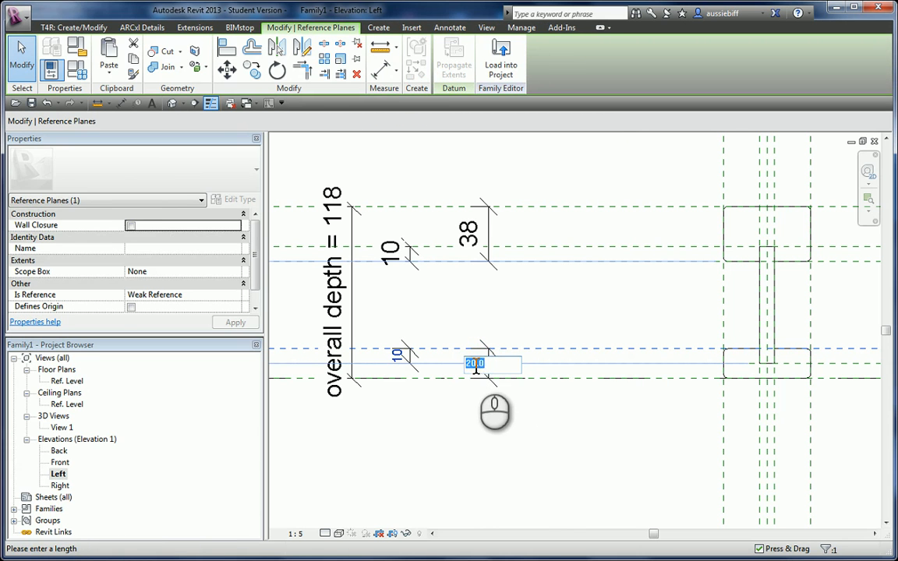
{"action": "type", "text": "37.5"}
{"action": "left_click", "coordinate": [535, 475]}
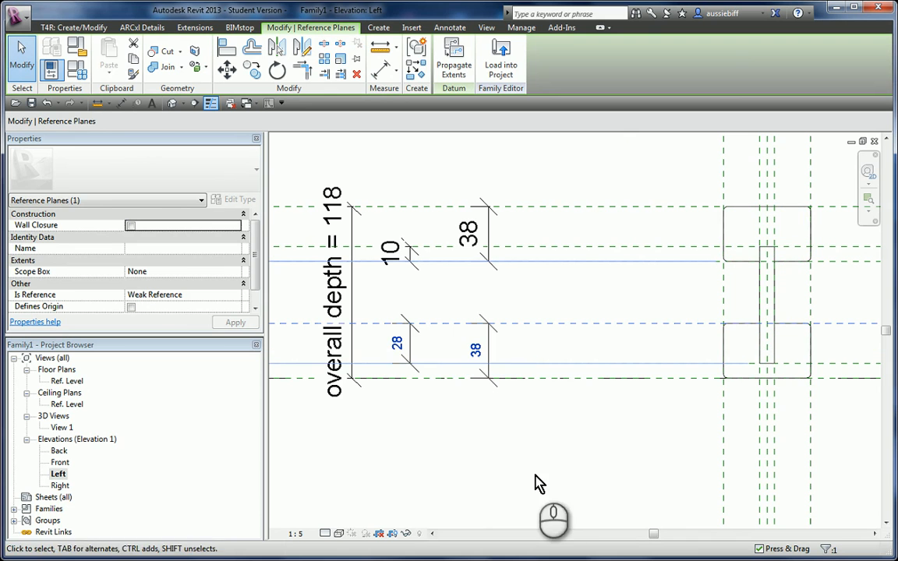
Set the web's embedment in the bottom flange to 10 mm by moving the web's lower reference plane.
{"action": "left_click", "coordinate": [438, 372]}
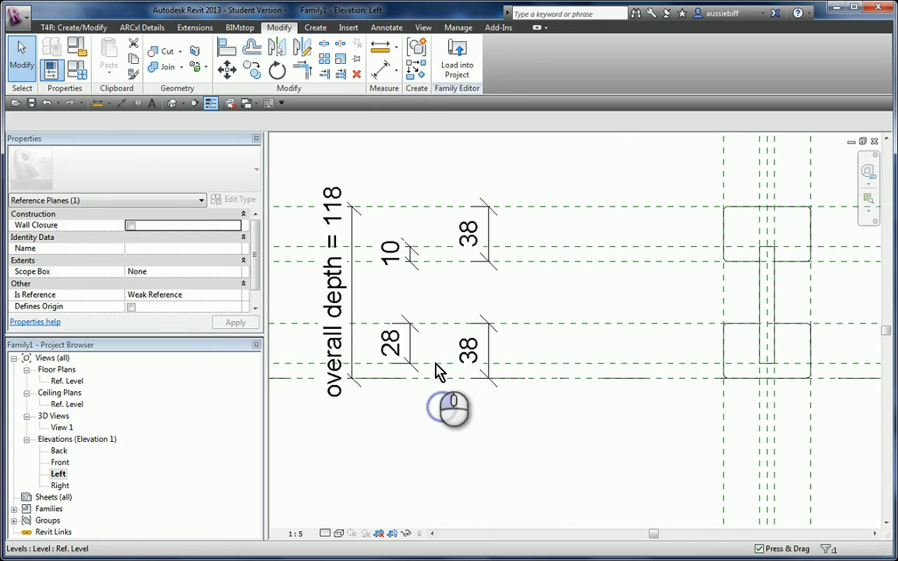
{"action": "left_click", "coordinate": [430, 362]}
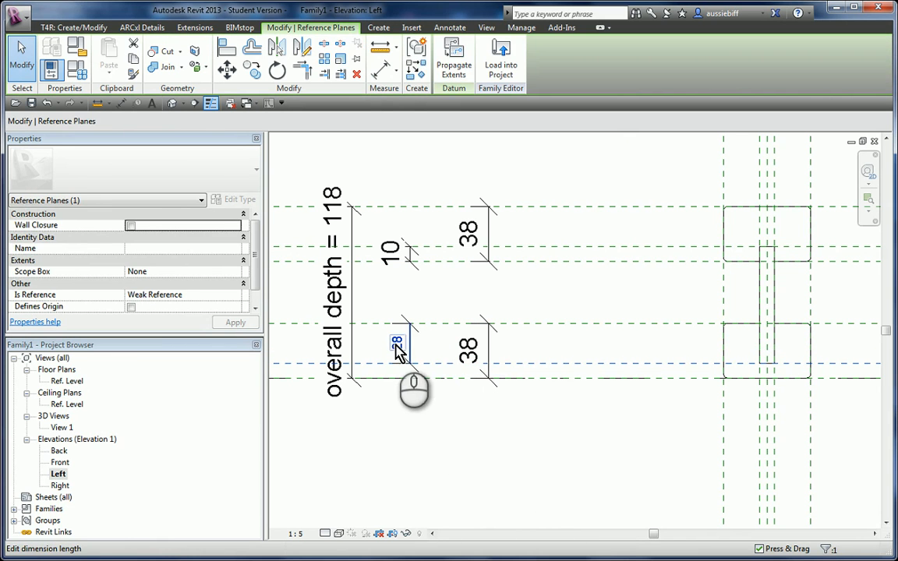
{"action": "left_click", "coordinate": [398, 344]}
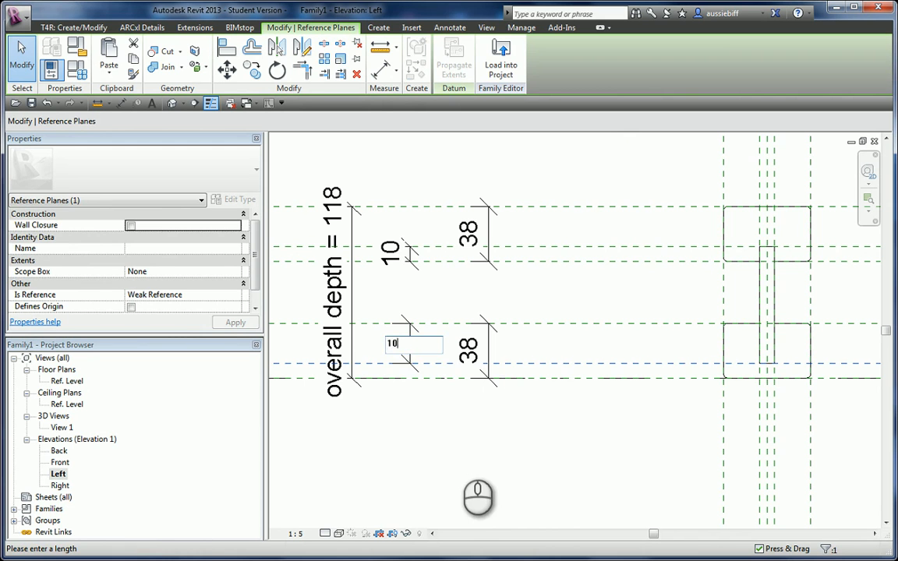
{"action": "key", "text": "Return"}
{"action": "left_click", "coordinate": [485, 469]}
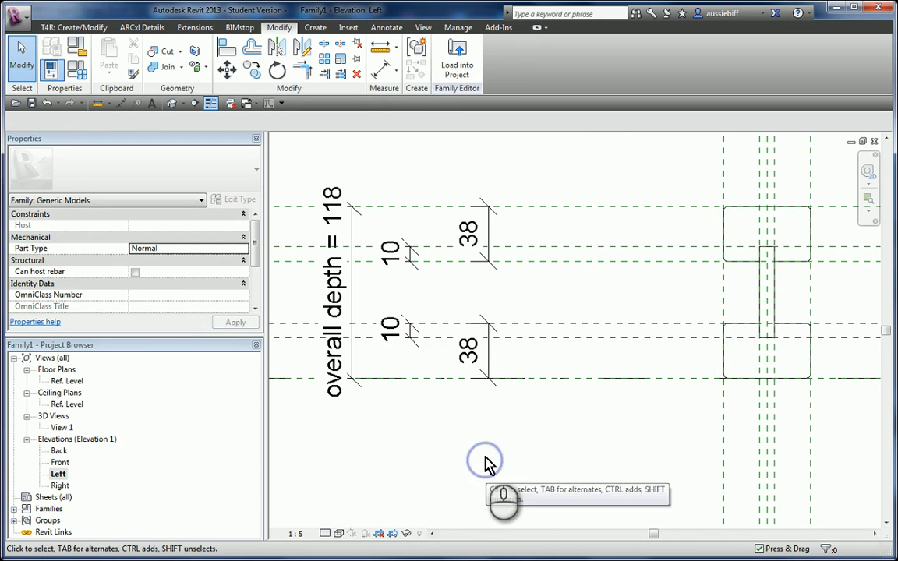
{"action": "scroll", "coordinate": [567, 441], "scroll_direction": "down", "scroll_amount": 2}
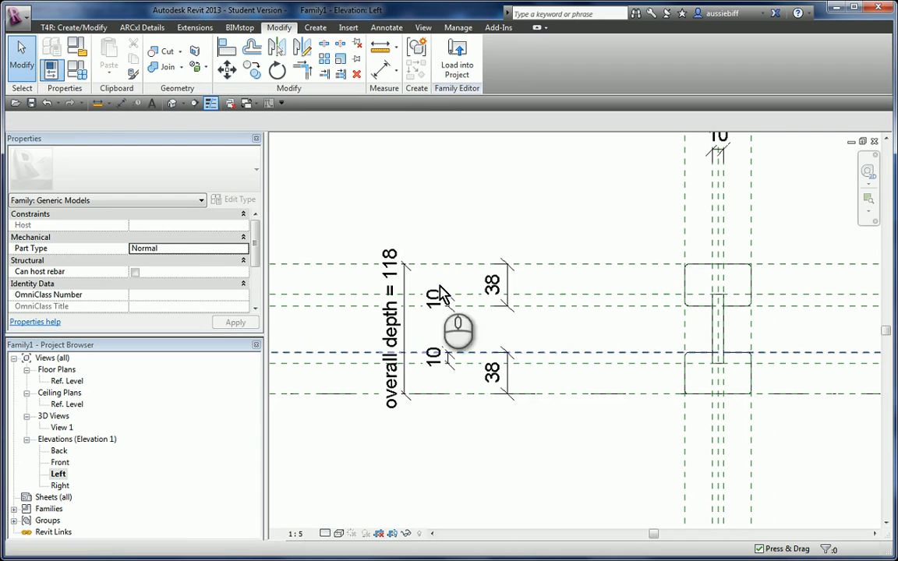
{"action": "left_click", "coordinate": [543, 363]}
{"action": "key", "text": "Return"}
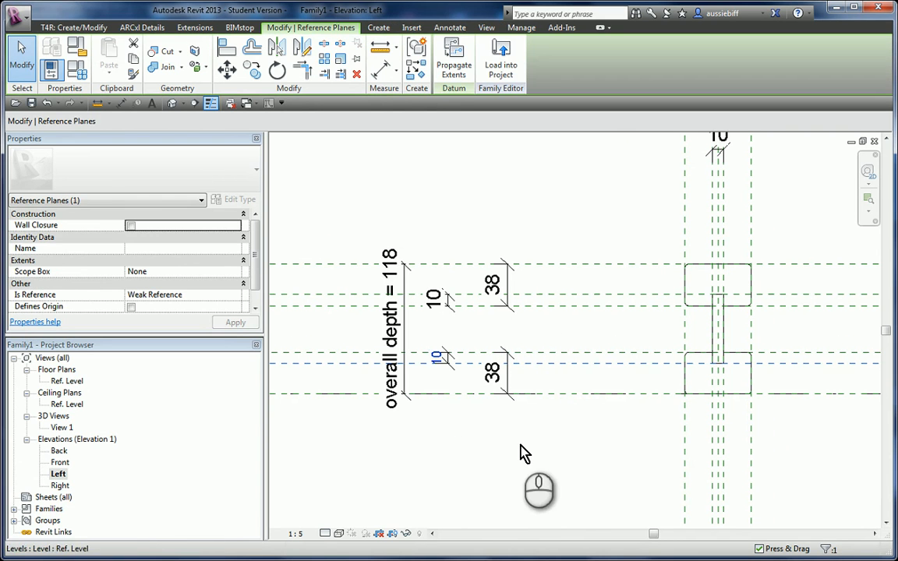
{"action": "left_click", "coordinate": [541, 459]}
{"action": "scroll", "coordinate": [505, 472], "scroll_direction": "down", "scroll_amount": 1}
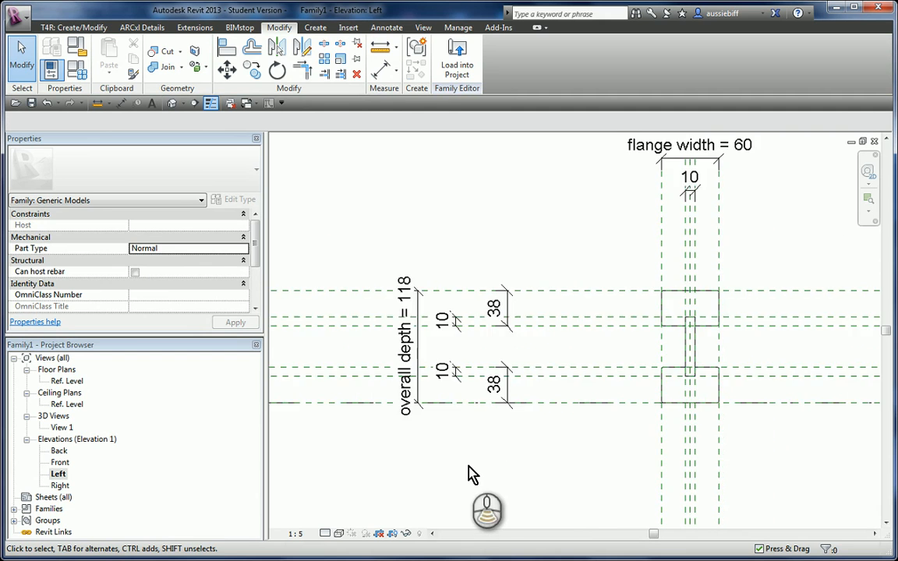
{"action": "scroll", "coordinate": [471, 473], "scroll_direction": "down", "scroll_amount": 1}
{"action": "scroll", "coordinate": [466, 470], "scroll_direction": "down", "scroll_amount": 1}
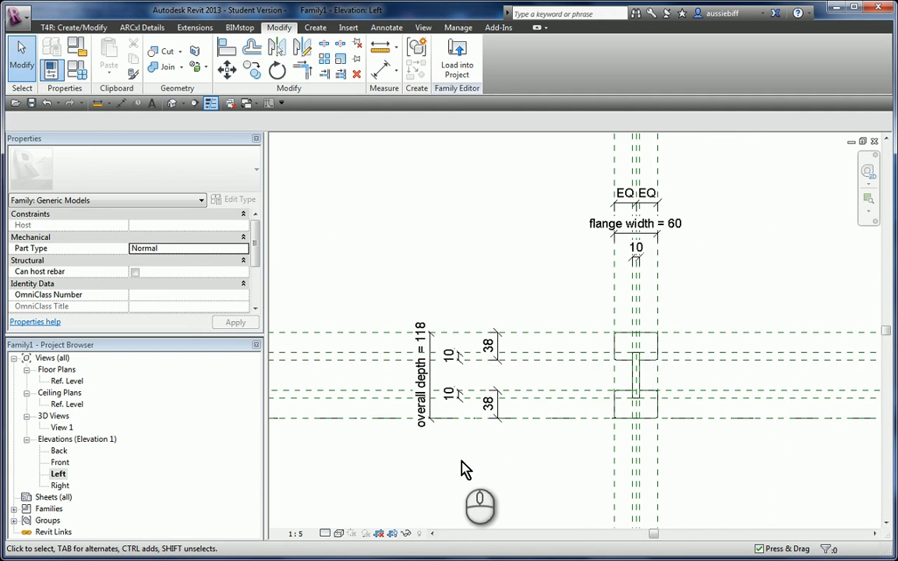
{"action": "scroll", "coordinate": [683, 436], "scroll_direction": "up", "scroll_amount": 2}
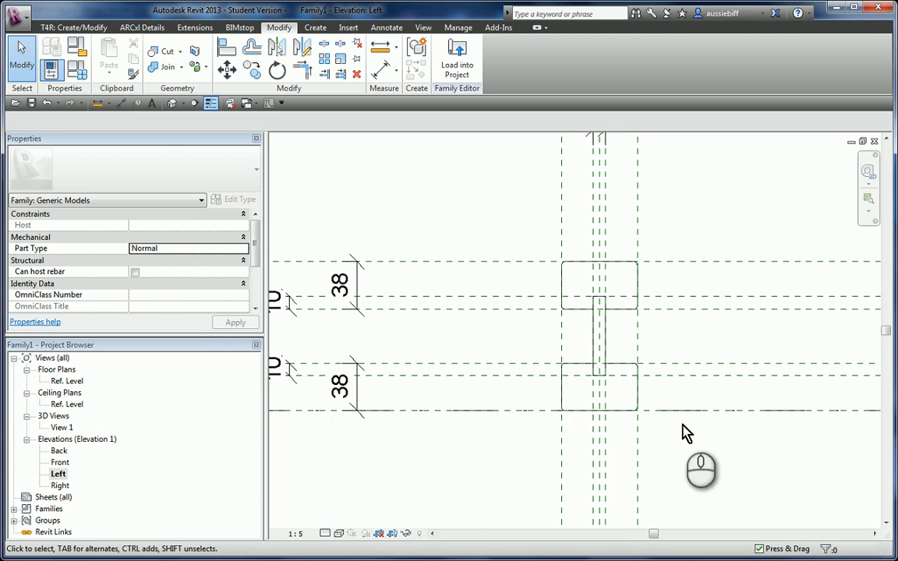
{"action": "scroll", "coordinate": [686, 436], "scroll_direction": "down", "scroll_amount": 2}
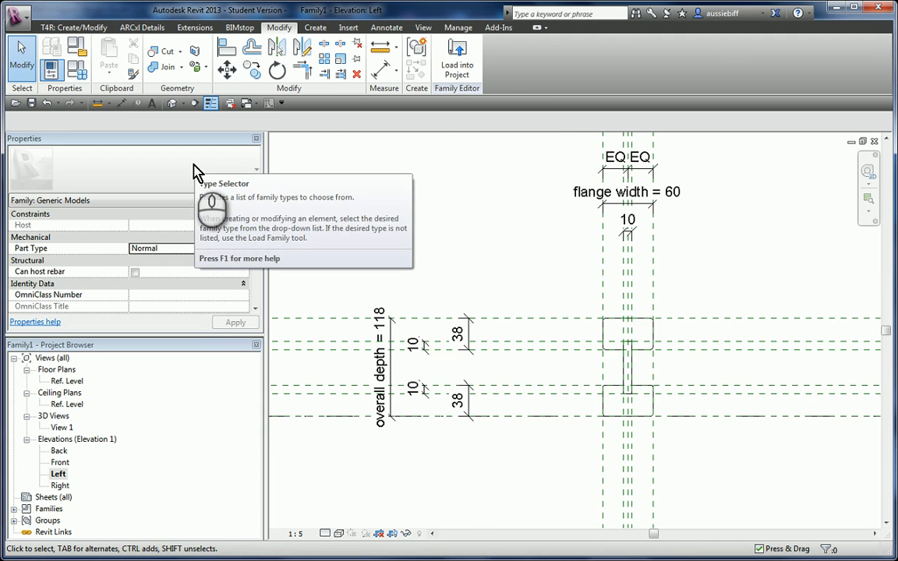
Create a family type named hj200 45 with an overall depth of 200 mm and a flange width of 45 mm, and apply it.
{"action": "left_click", "coordinate": [78, 71]}
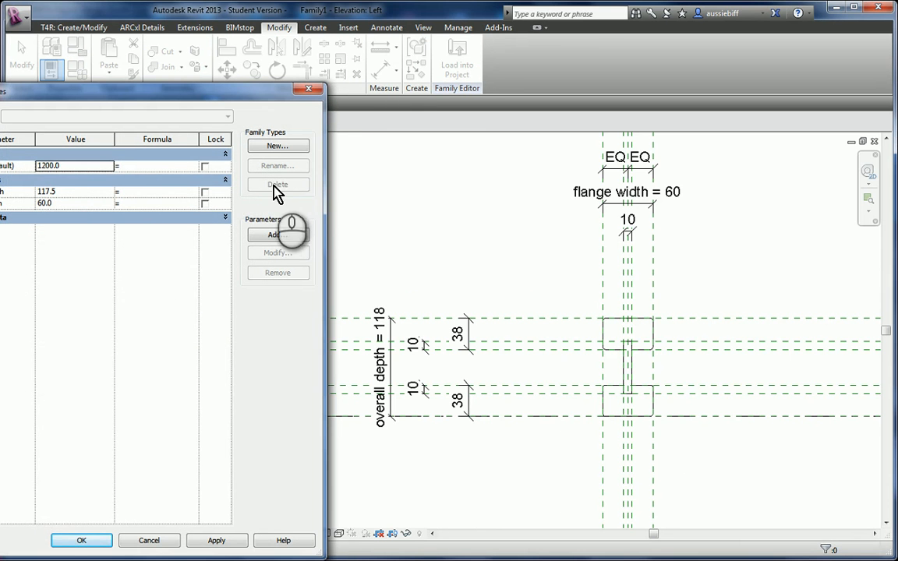
{"action": "left_click", "coordinate": [276, 147]}
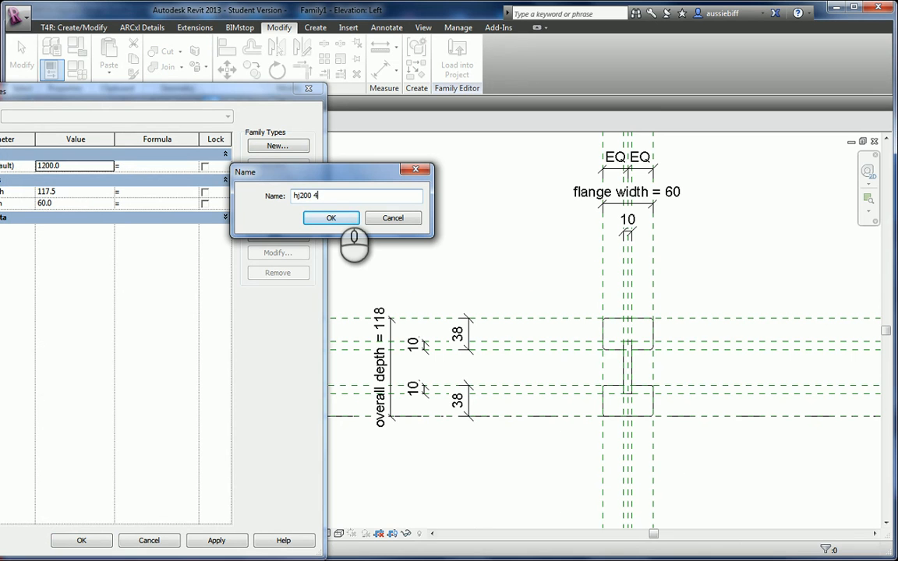
{"action": "left_click", "coordinate": [331, 218]}
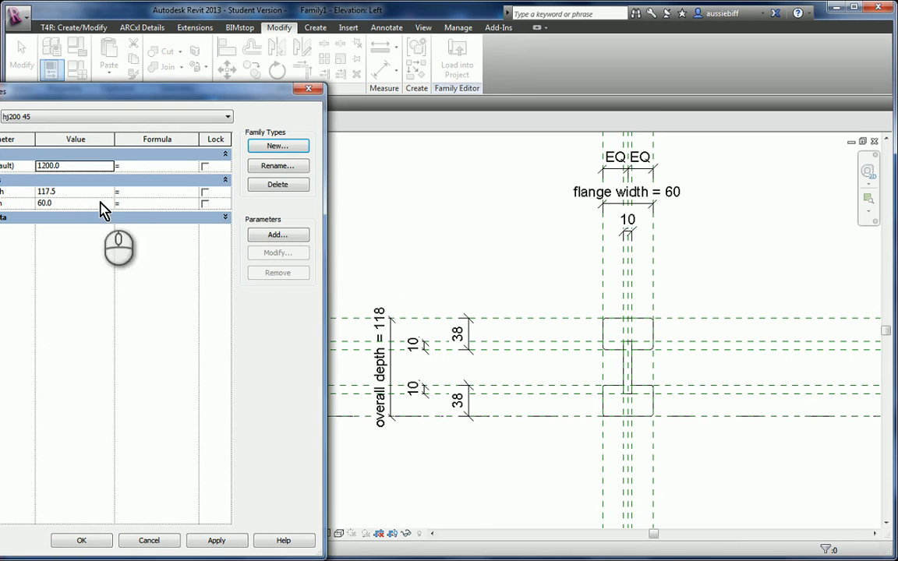
{"action": "left_click", "coordinate": [56, 191]}
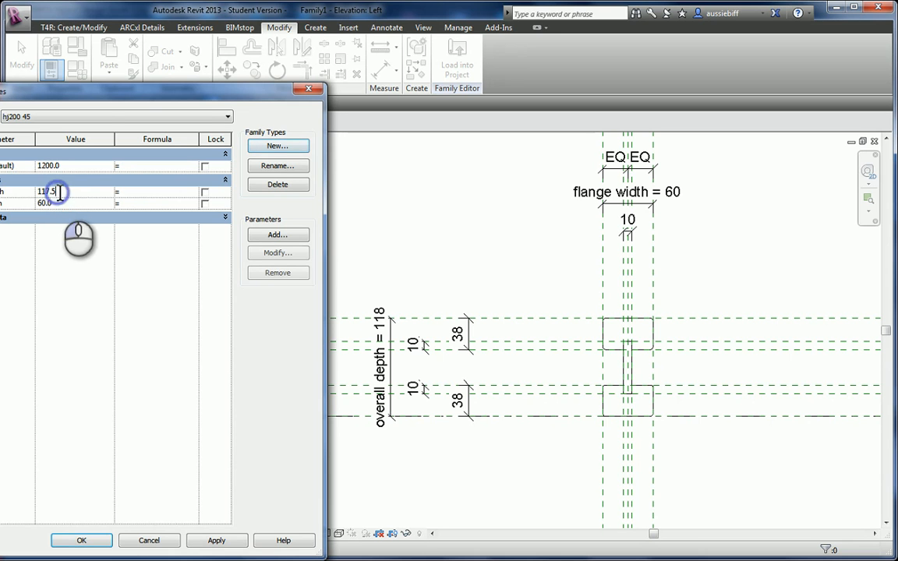
{"action": "double_click", "coordinate": [72, 191]}
{"action": "type", "text": "200"}
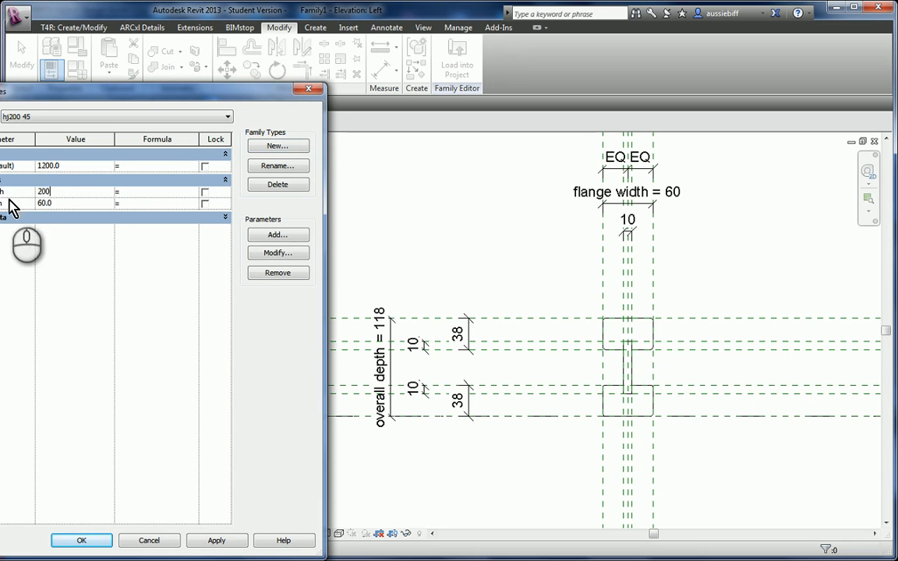
{"action": "left_click", "coordinate": [62, 202]}
{"action": "type", "text": "4"}
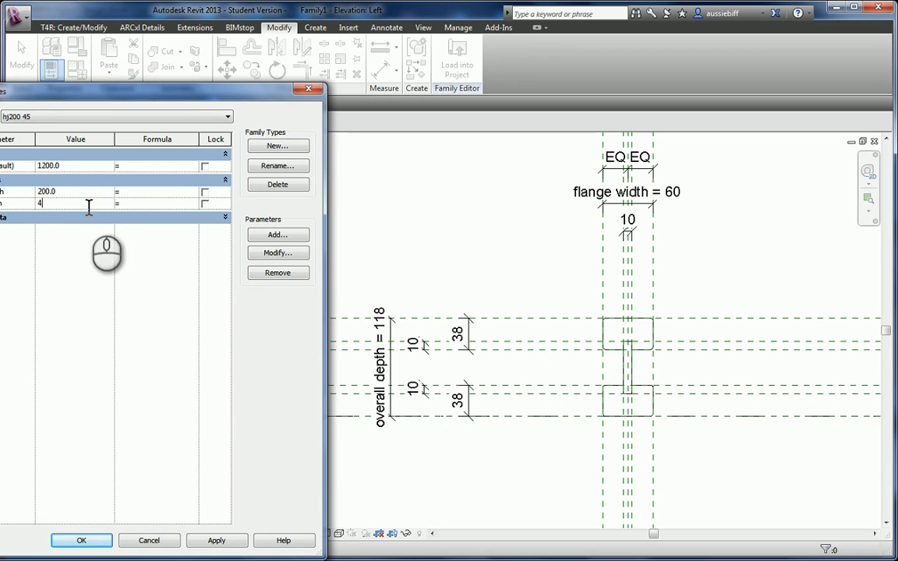
{"action": "type", "text": "5"}
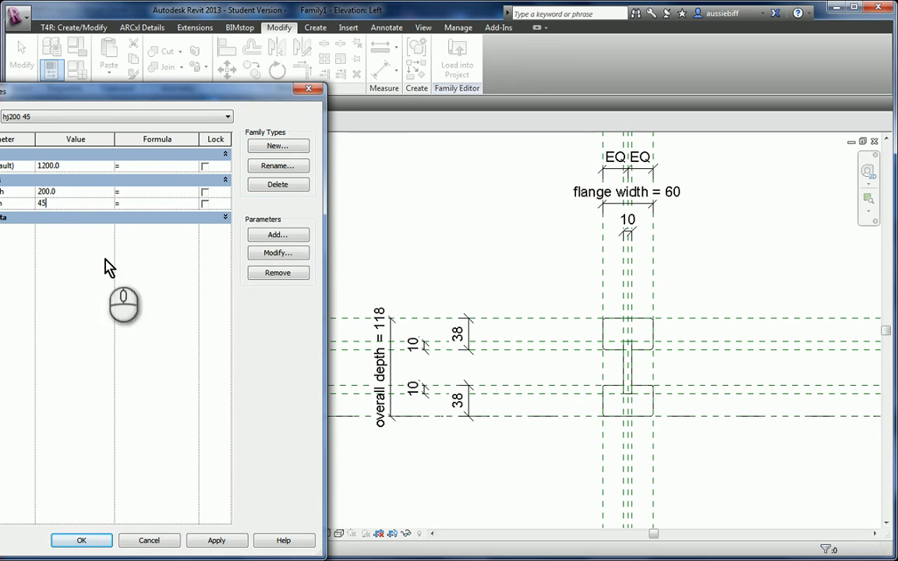
{"action": "left_click", "coordinate": [215, 543]}
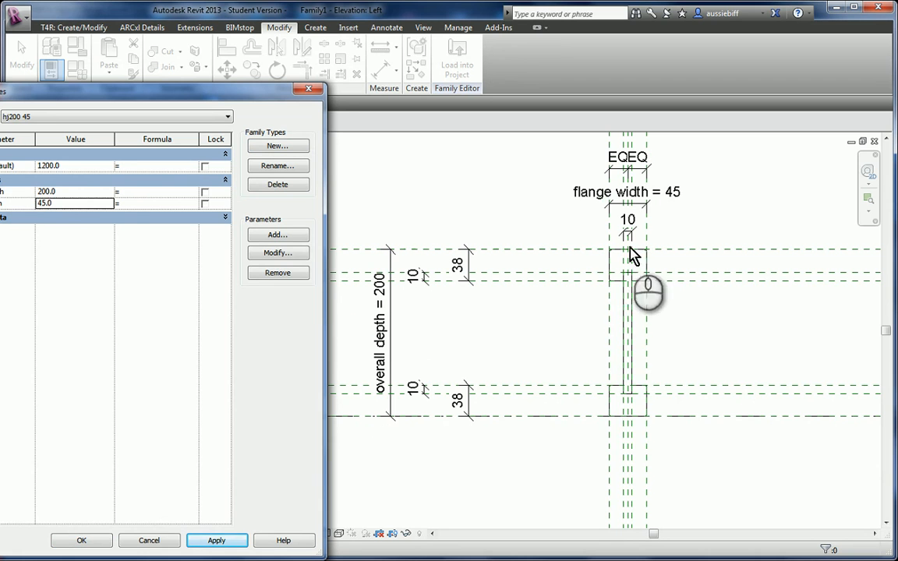
Add a family type named hj240 45 with the overall depth set to 240 mm, and apply it.
{"action": "left_click", "coordinate": [254, 148]}
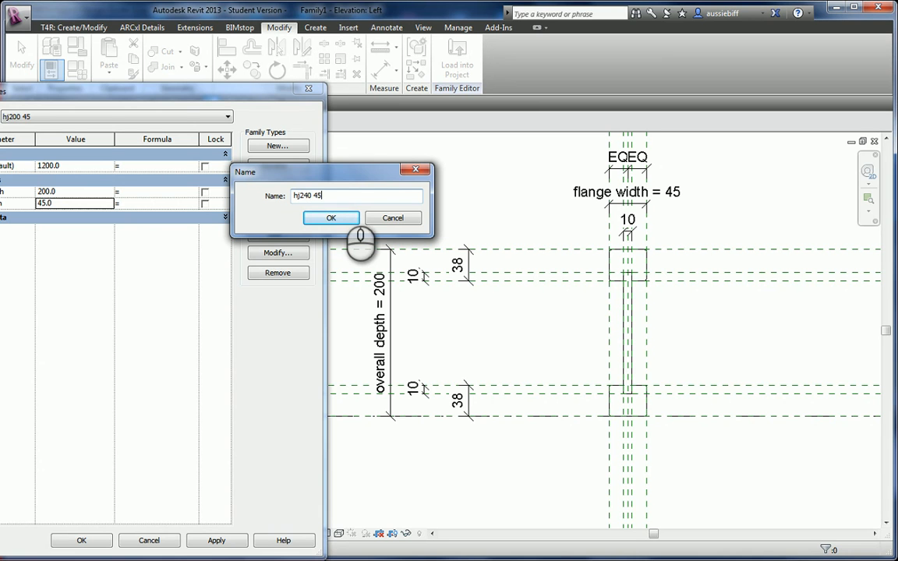
{"action": "type", "text": "hj240 45"}
{"action": "left_click", "coordinate": [331, 219]}
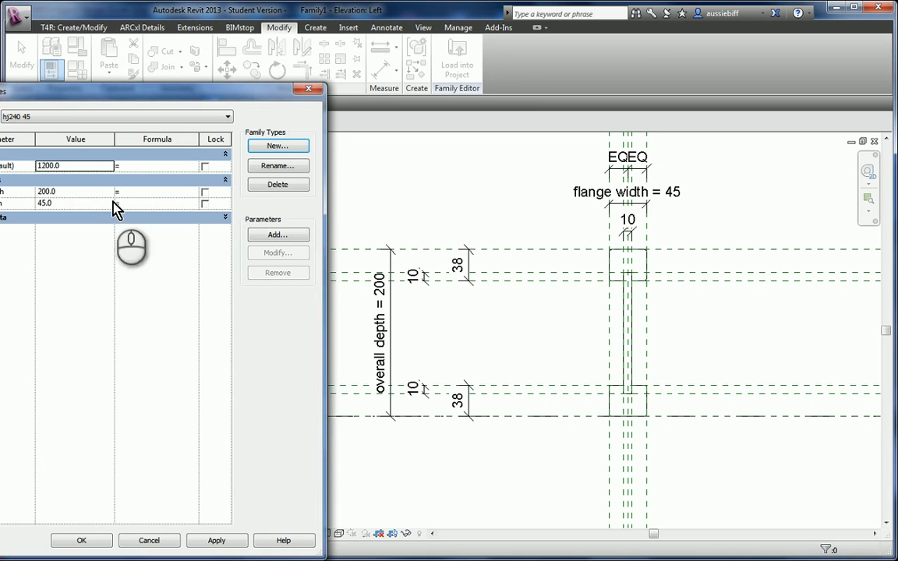
{"action": "left_click", "coordinate": [68, 191]}
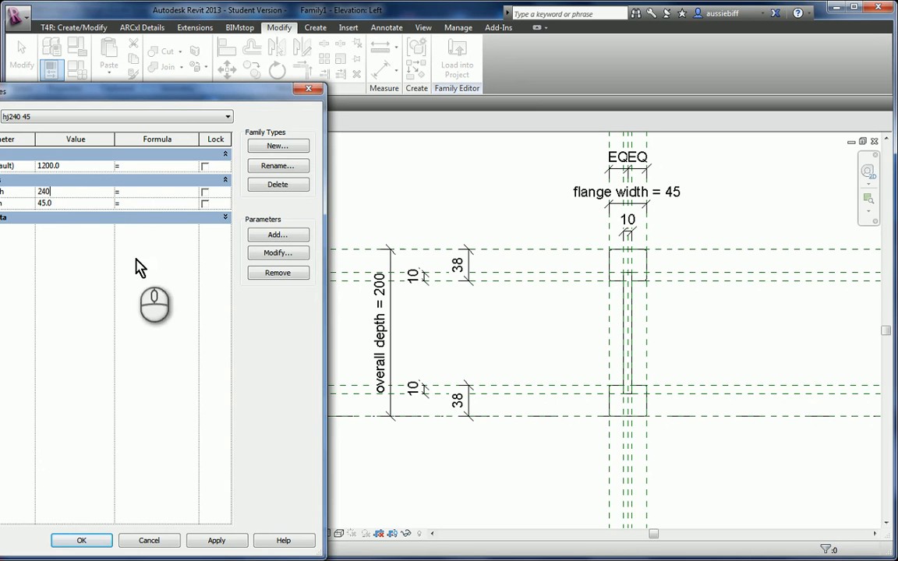
{"action": "left_click", "coordinate": [212, 544]}
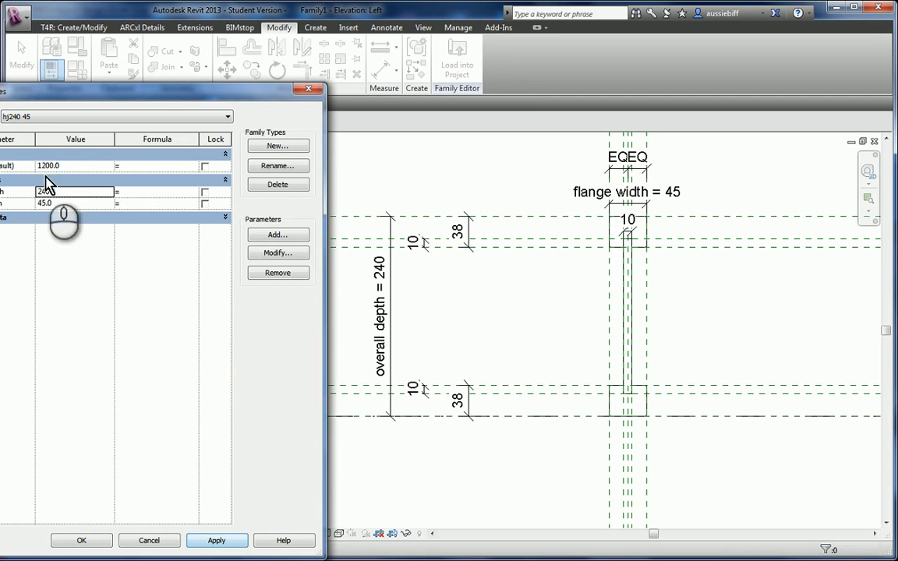
Add a family type named hj240 63 with the flange width set to 63 mm, and apply it.
{"action": "left_click", "coordinate": [53, 119]}
{"action": "left_click", "coordinate": [58, 119]}
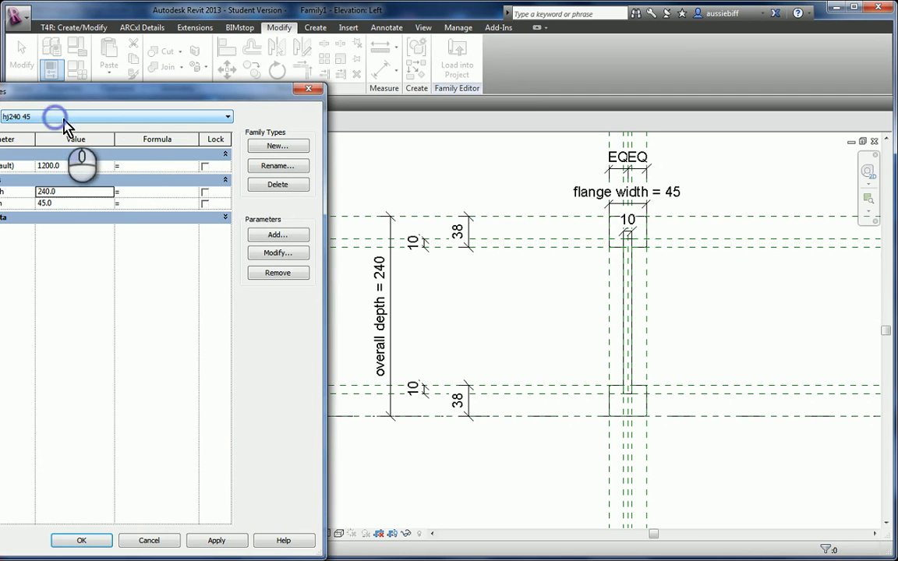
{"action": "left_click", "coordinate": [277, 146]}
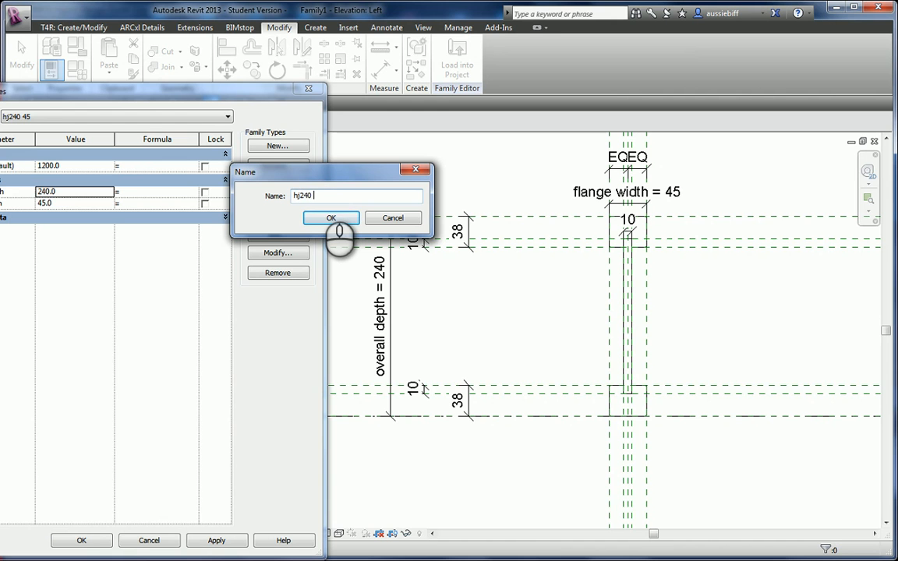
{"action": "left_click", "coordinate": [331, 218]}
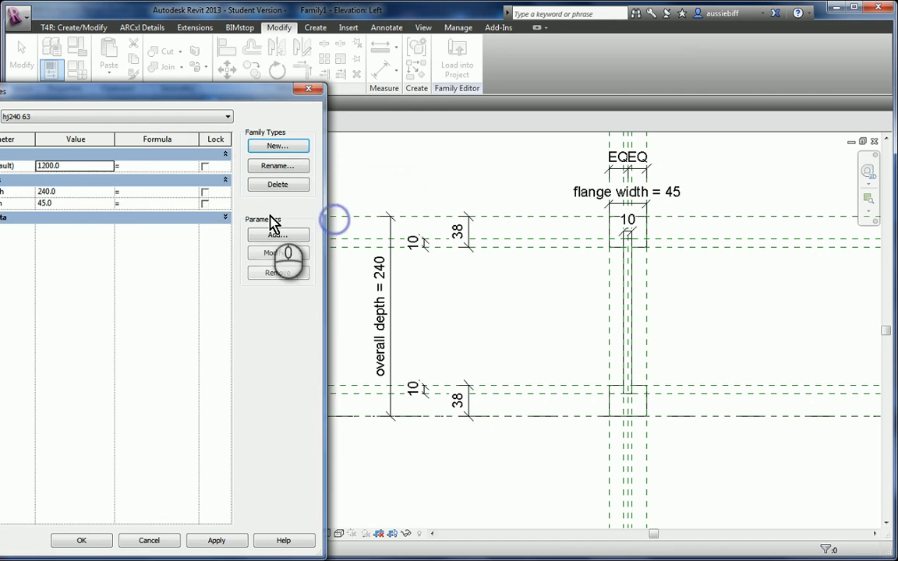
{"action": "left_click", "coordinate": [70, 203]}
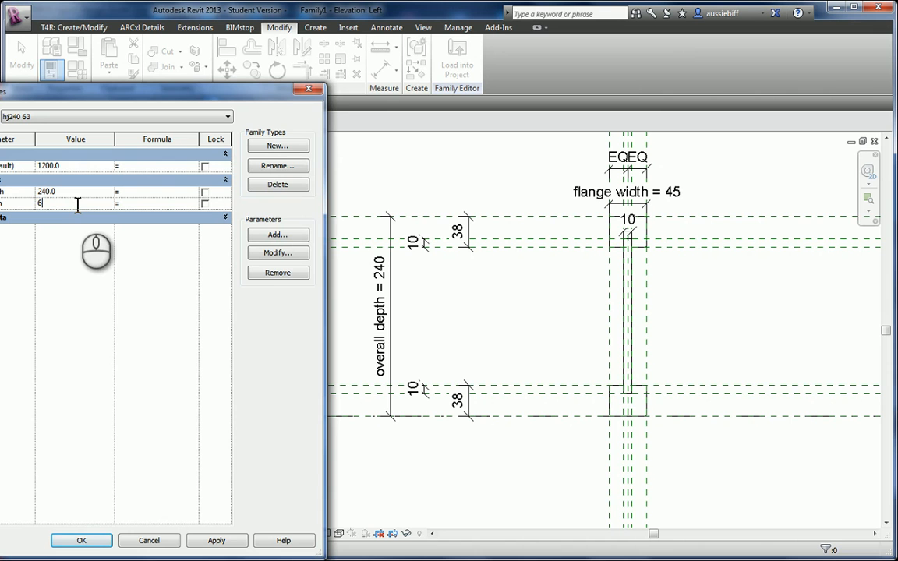
{"action": "left_click", "coordinate": [218, 541]}
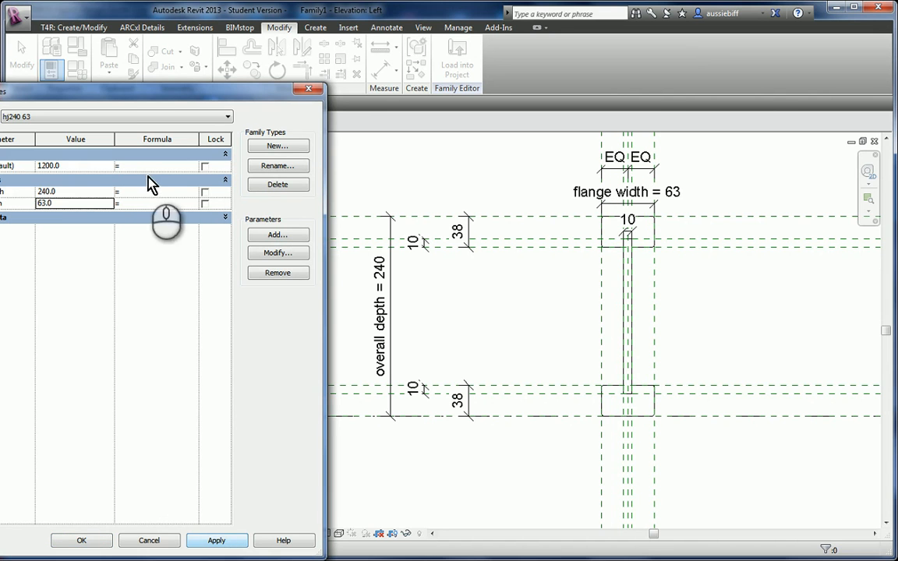
Add a family type named hj240 90 with the flange width set to 90 mm, and apply it.
{"action": "left_click", "coordinate": [272, 147]}
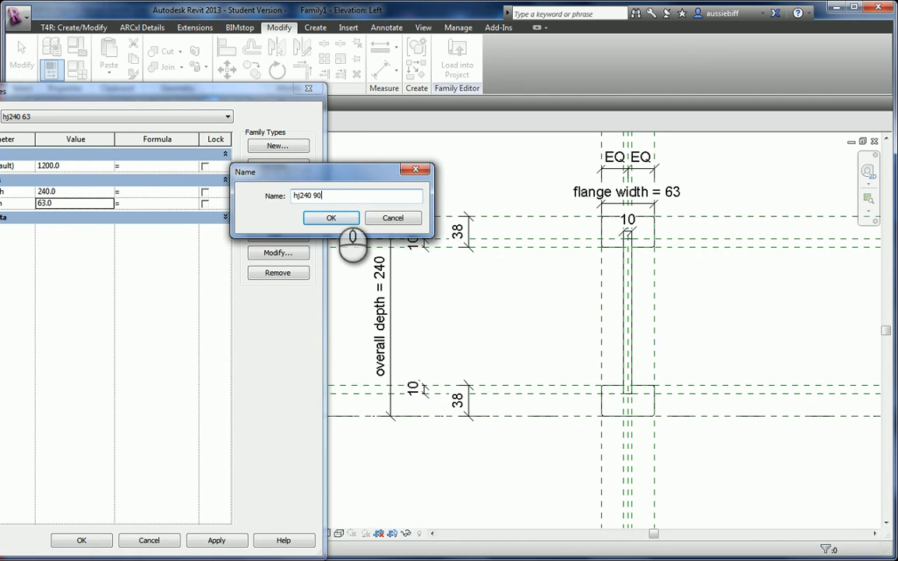
{"action": "left_click", "coordinate": [331, 218]}
{"action": "left_click", "coordinate": [58, 202]}
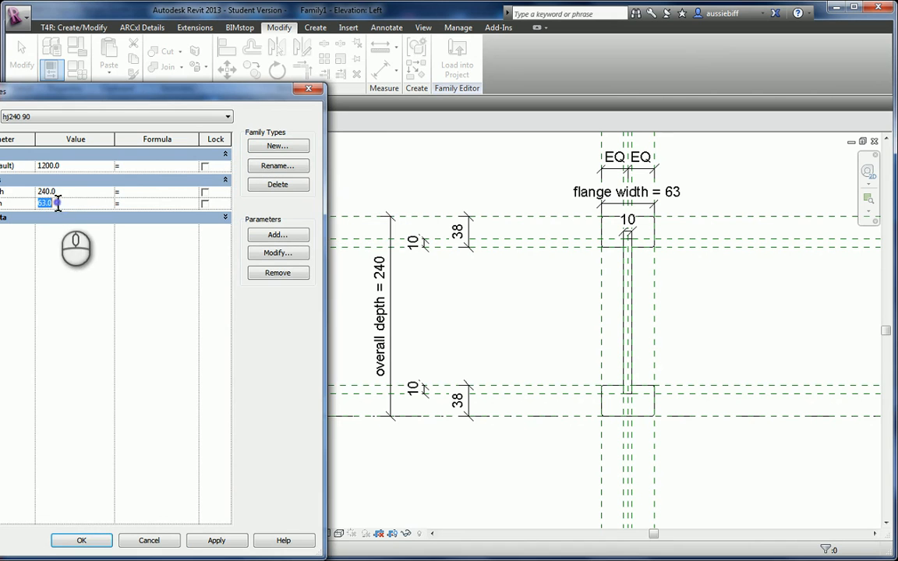
{"action": "type", "text": "90"}
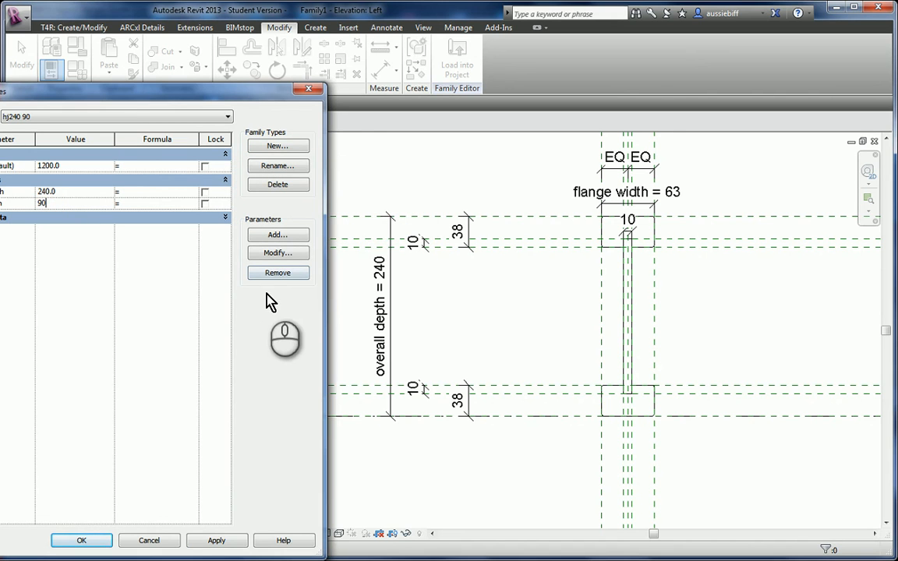
{"action": "left_click", "coordinate": [218, 540]}
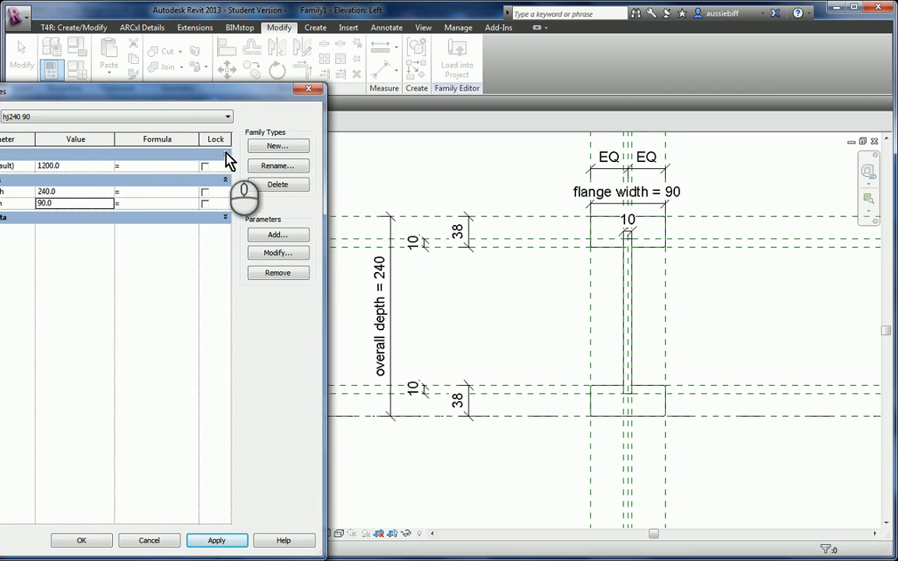
Add a family type named hj300 45 with an overall depth of 300 mm and a flange width of 45 mm, and apply it.
{"action": "left_click", "coordinate": [257, 150]}
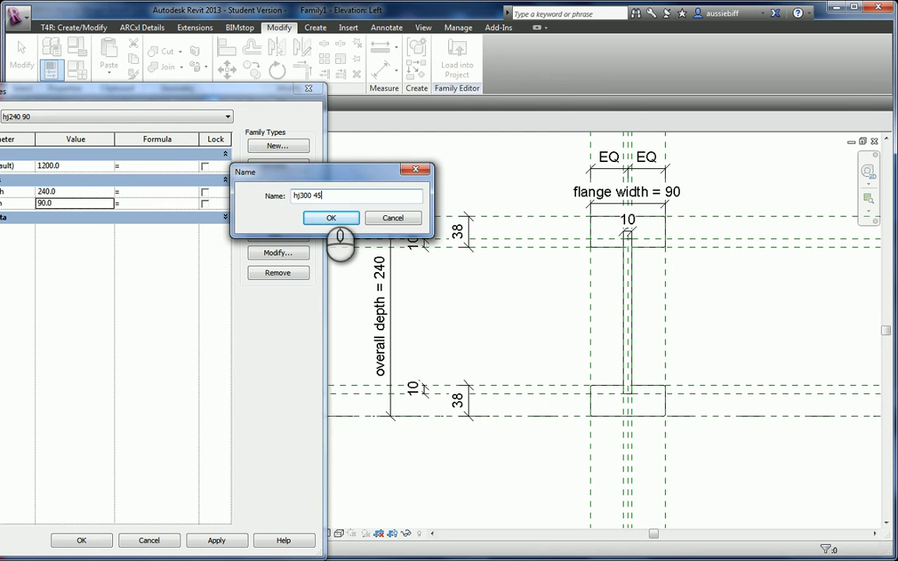
{"action": "left_click", "coordinate": [331, 219]}
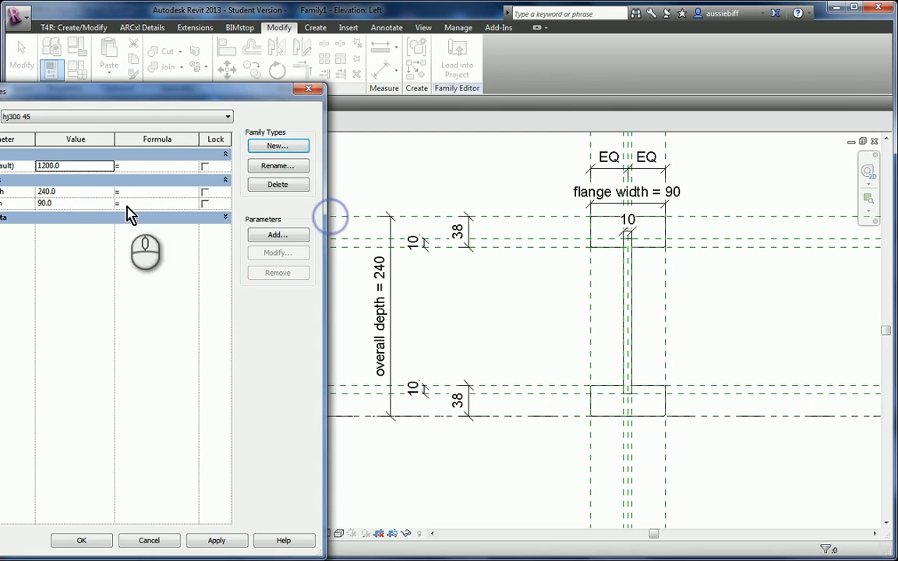
{"action": "left_click", "coordinate": [59, 193]}
{"action": "double_click", "coordinate": [77, 191]}
{"action": "type", "text": "300"}
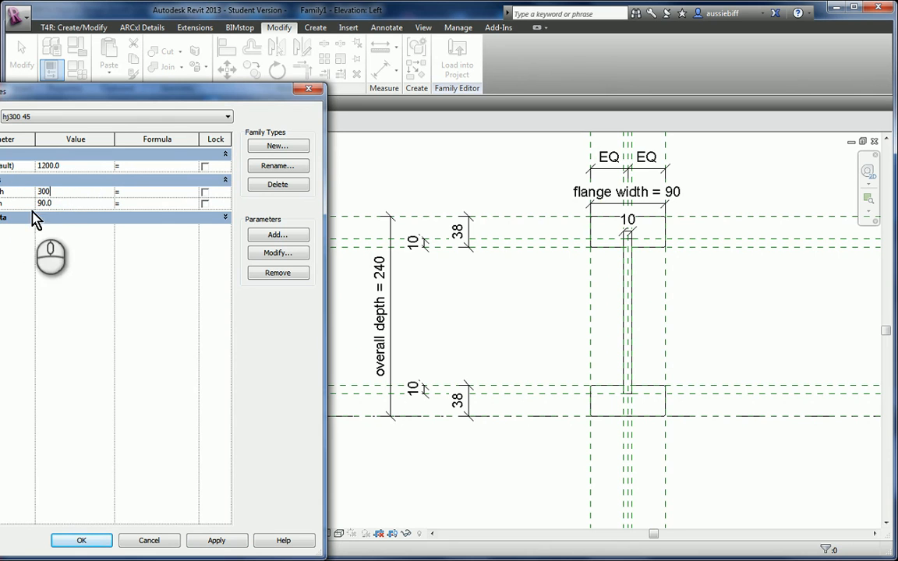
{"action": "left_click", "coordinate": [57, 203]}
{"action": "double_click", "coordinate": [57, 202]}
{"action": "type", "text": "45"}
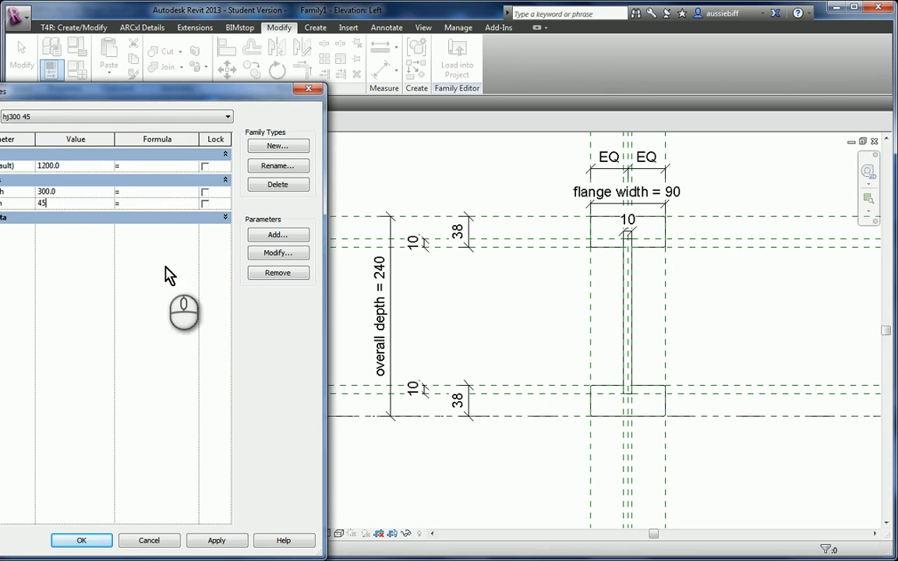
{"action": "left_click", "coordinate": [204, 543]}
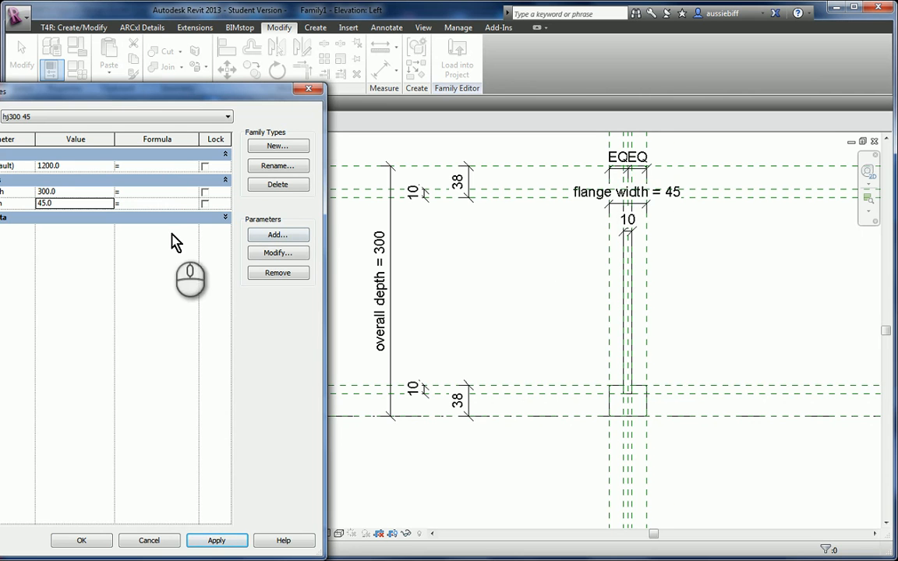
Add a family type named hj300 63 with the flange width set to 63 mm, and apply it.
{"action": "left_click", "coordinate": [277, 145]}
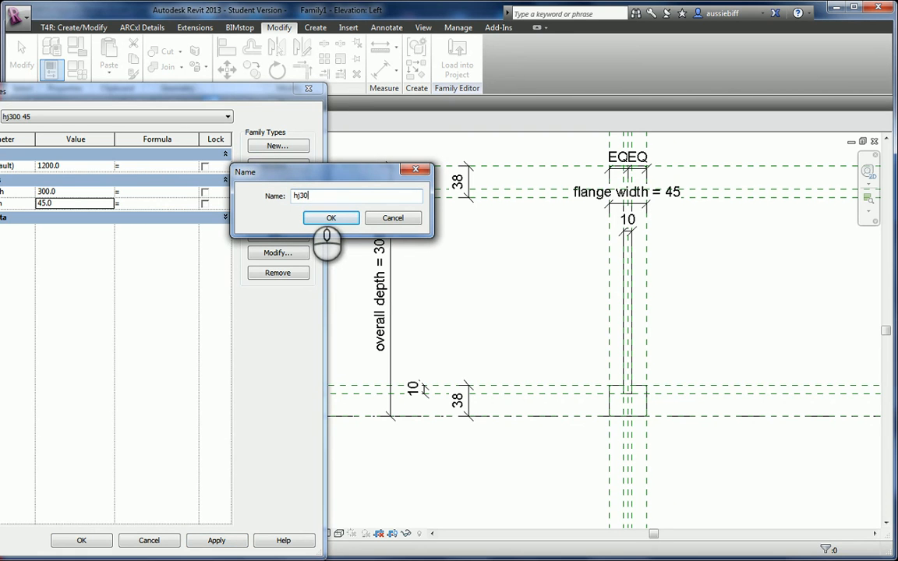
{"action": "left_click", "coordinate": [321, 220]}
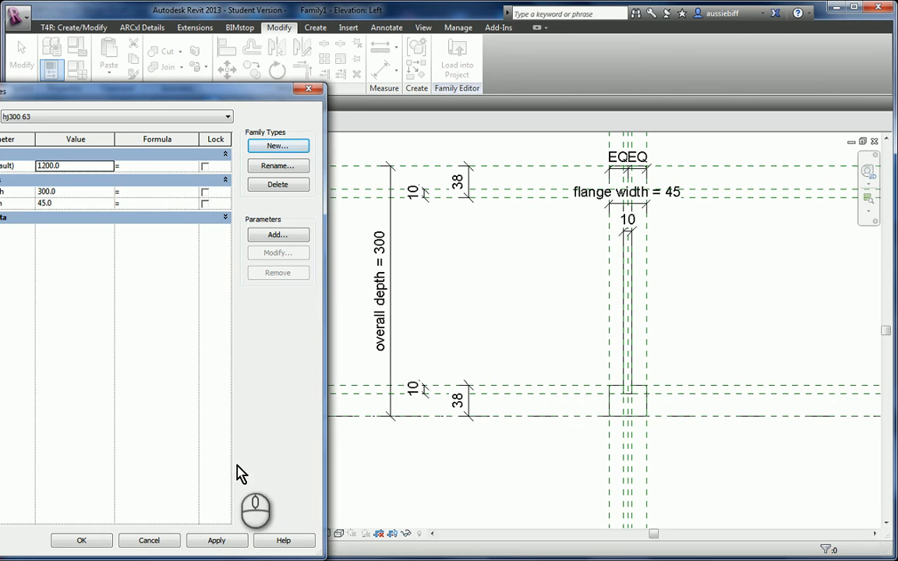
{"action": "left_click", "coordinate": [214, 541]}
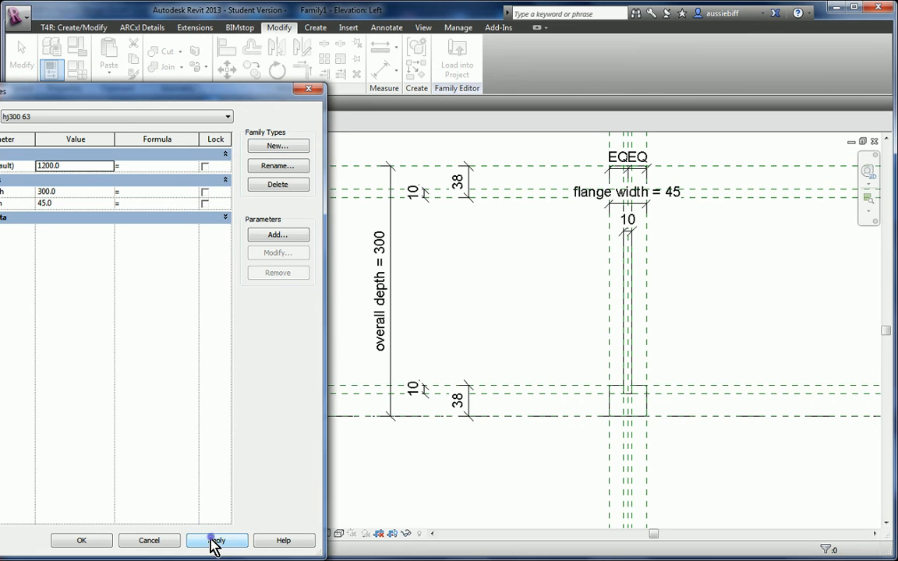
{"action": "left_click", "coordinate": [210, 539]}
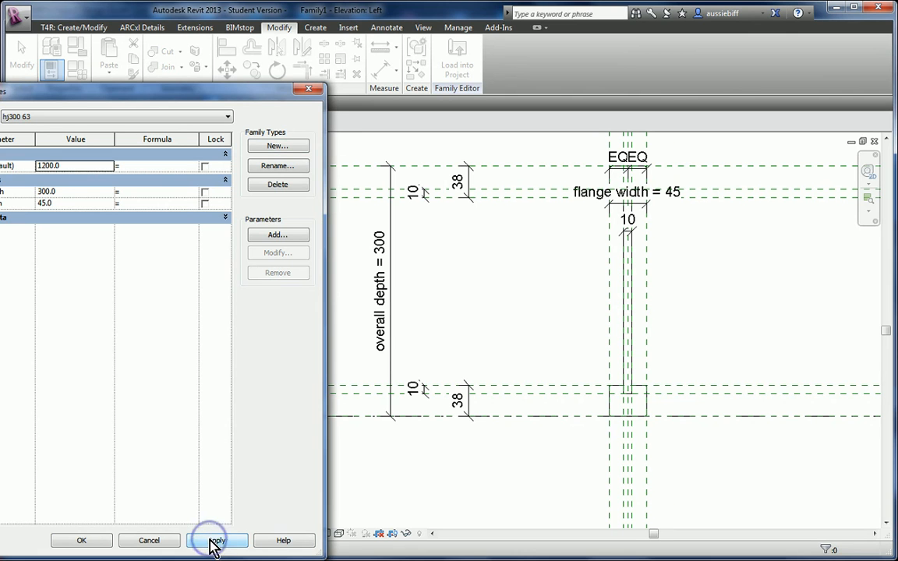
{"action": "left_click", "coordinate": [59, 203]}
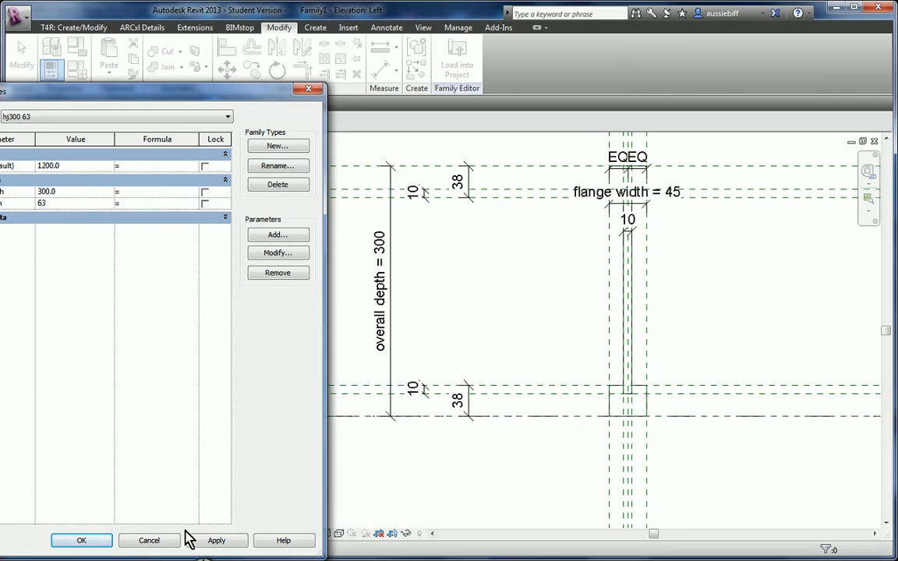
{"action": "left_click", "coordinate": [208, 541]}
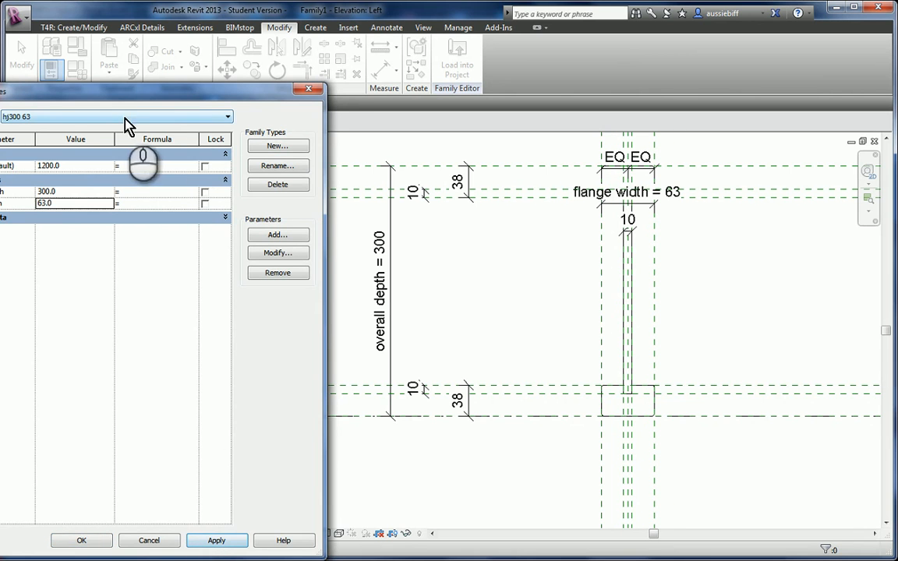
Add a family type named hj300 90 with the flange width set to 90 mm, and apply it.
{"action": "left_click", "coordinate": [274, 146]}
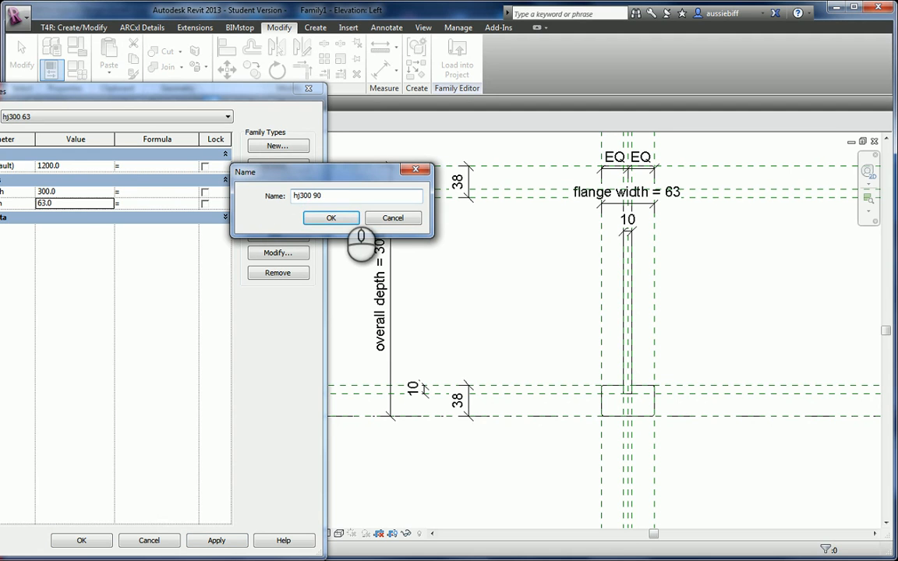
{"action": "type", "text": "hj300 90"}
{"action": "left_click", "coordinate": [330, 217]}
{"action": "left_click", "coordinate": [65, 204]}
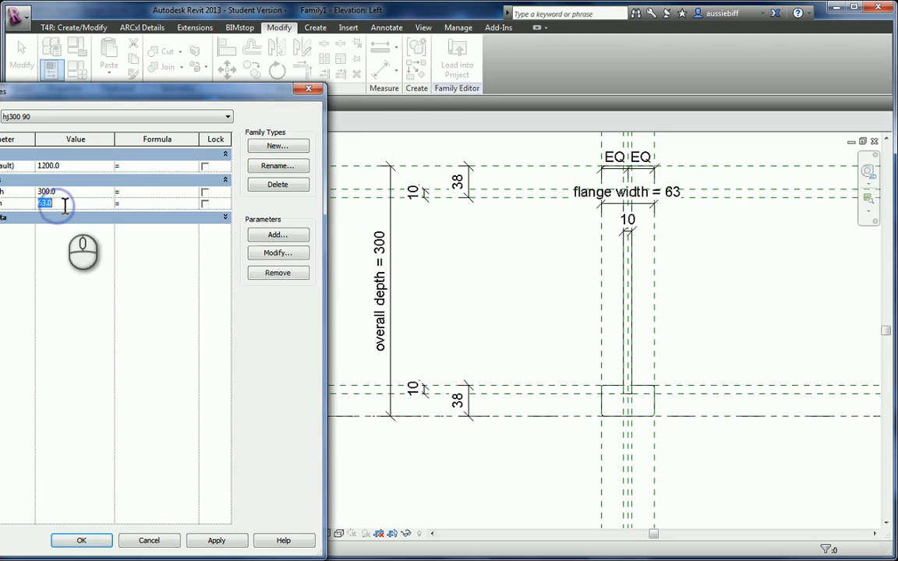
{"action": "type", "text": "90"}
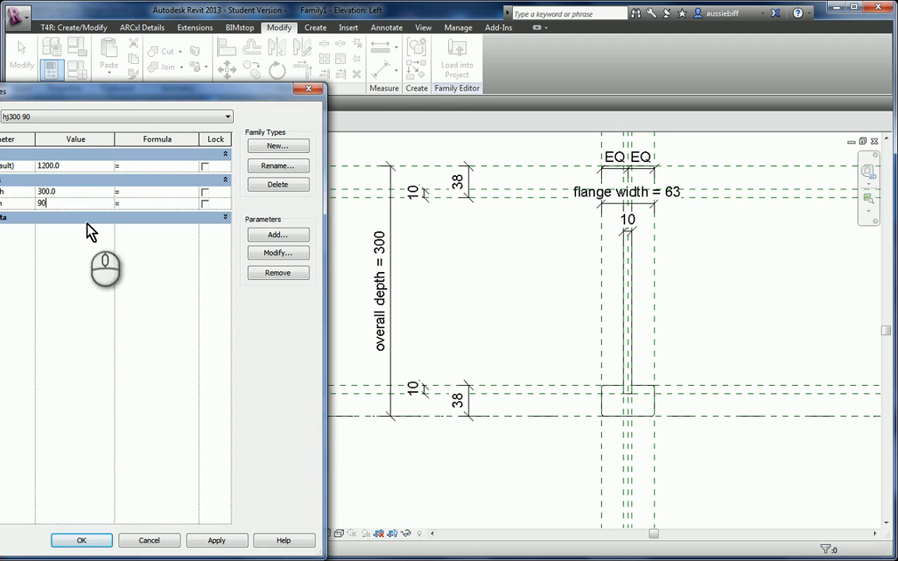
{"action": "left_click", "coordinate": [218, 543]}
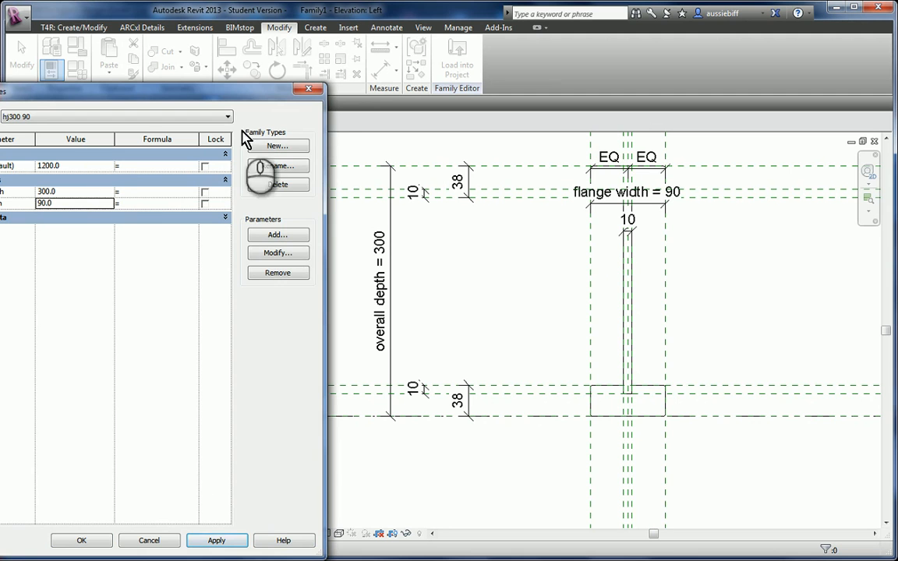
Add a family type named hj360 63 with an overall depth of 360 mm and a flange width of 63 mm, and apply it.
{"action": "left_click", "coordinate": [273, 148]}
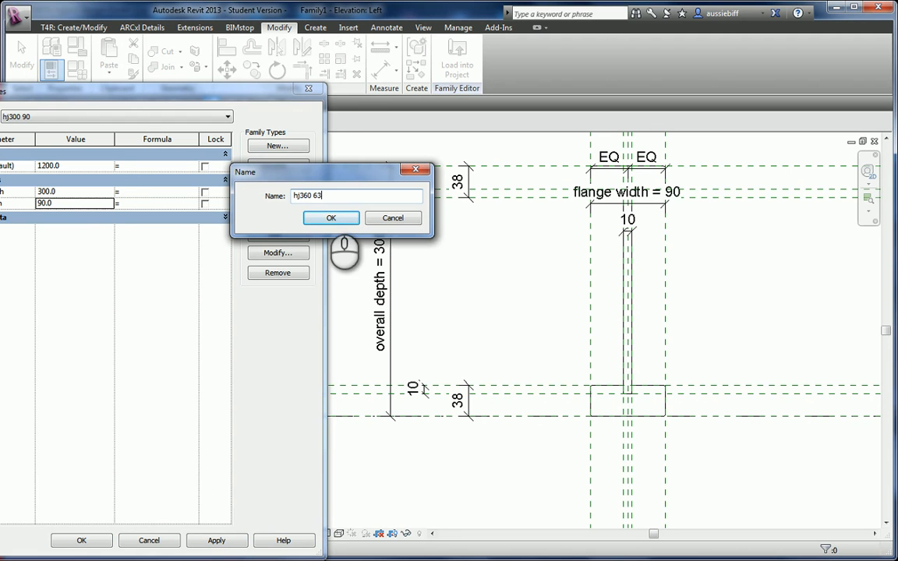
{"action": "type", "text": "hj360 63"}
{"action": "left_click", "coordinate": [314, 218]}
{"action": "left_click", "coordinate": [46, 191]}
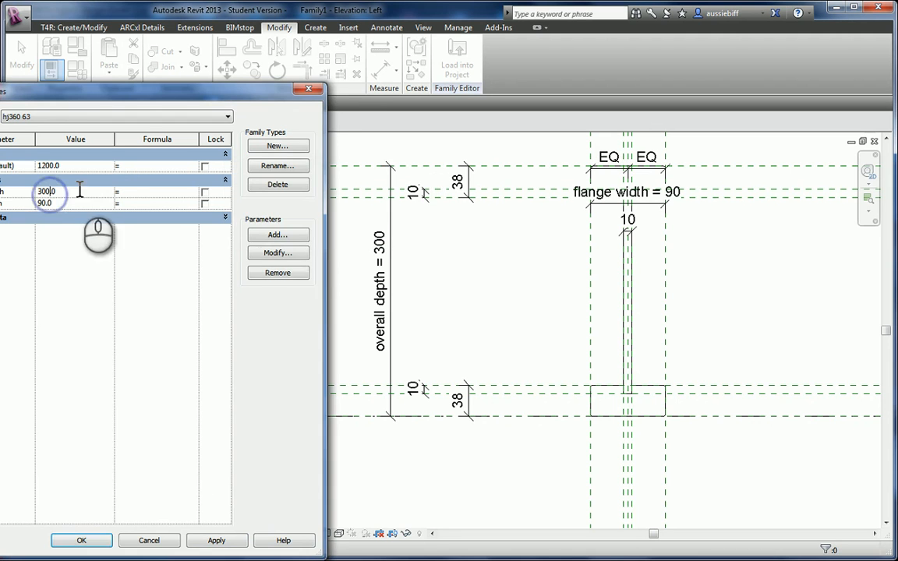
{"action": "left_click_drag", "start_coordinate": [79, 190], "coordinate": [21, 203]}
{"action": "type", "text": "360 "}
{"action": "type", "text": "63"}
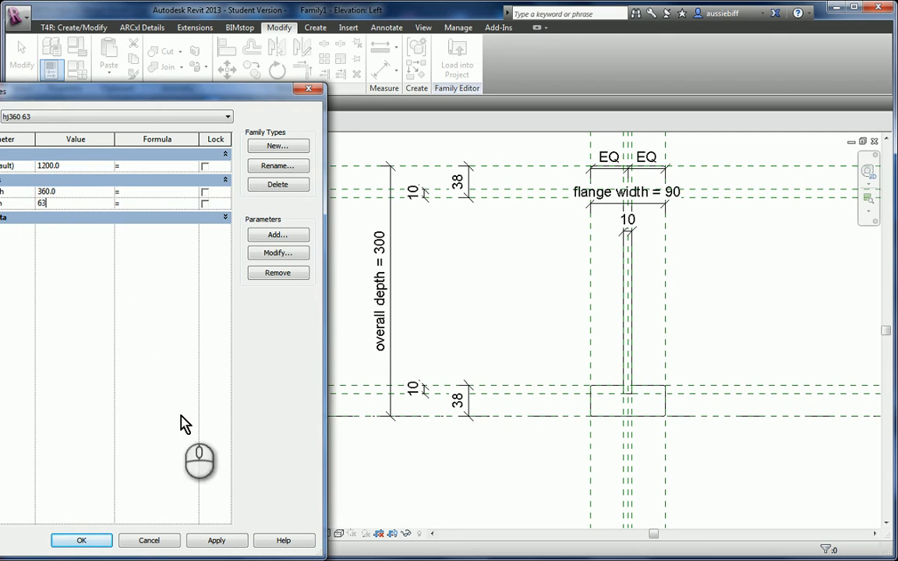
{"action": "left_click", "coordinate": [220, 545]}
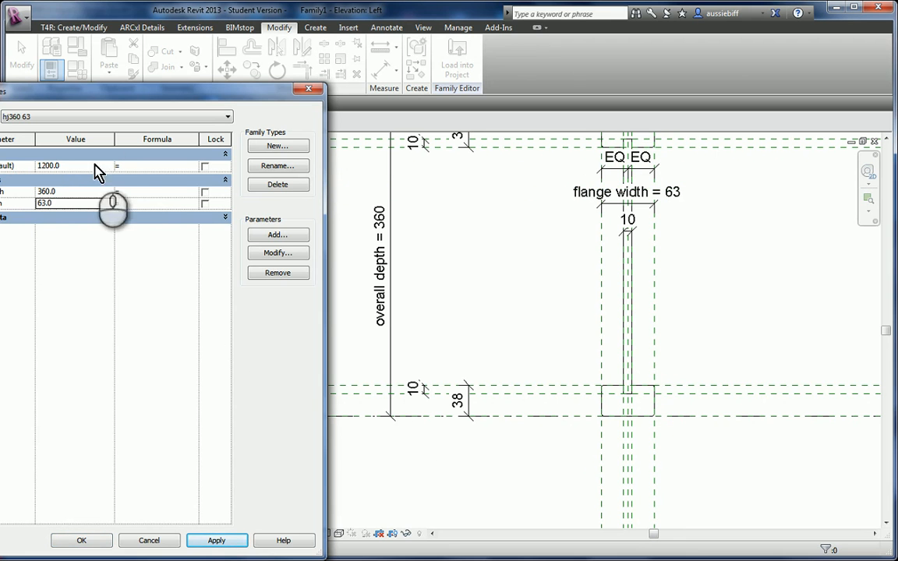
Add a family type named hj360 90 with the flange width set to 90 mm, and apply it.
{"action": "left_click", "coordinate": [272, 148]}
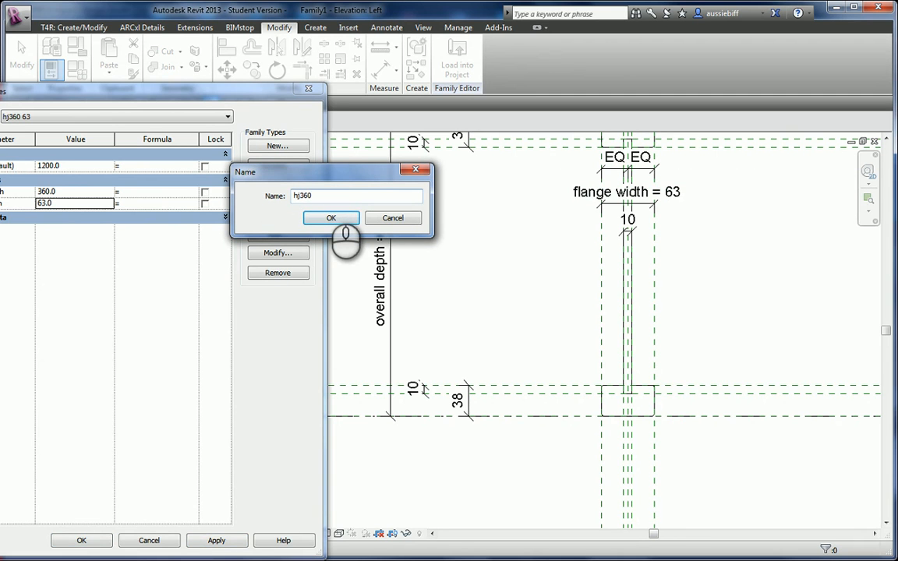
{"action": "left_click", "coordinate": [331, 218]}
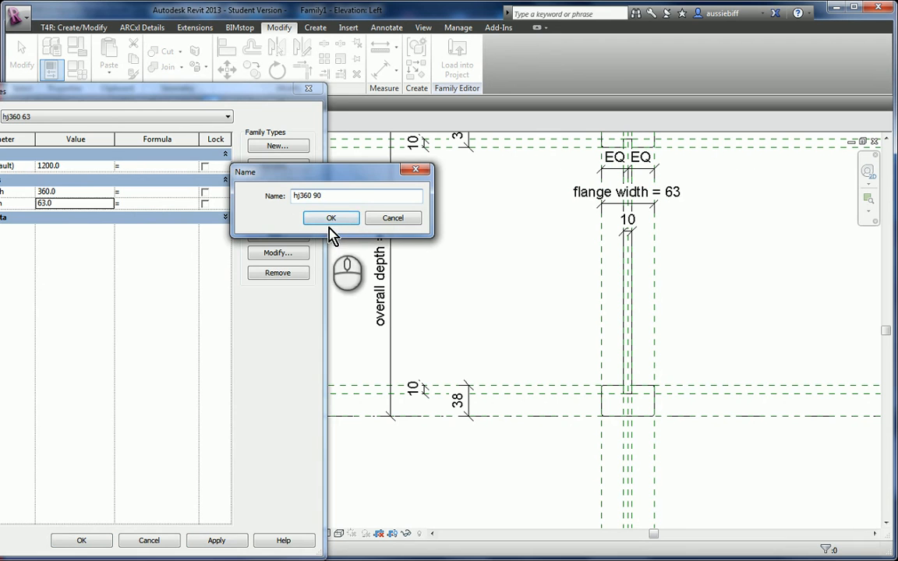
{"action": "double_click", "coordinate": [63, 204]}
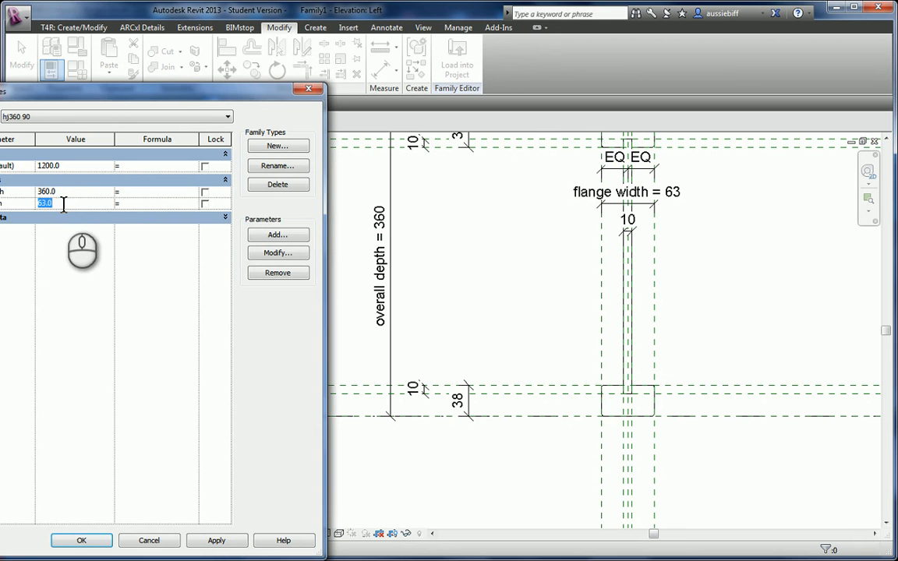
{"action": "left_click", "coordinate": [216, 544]}
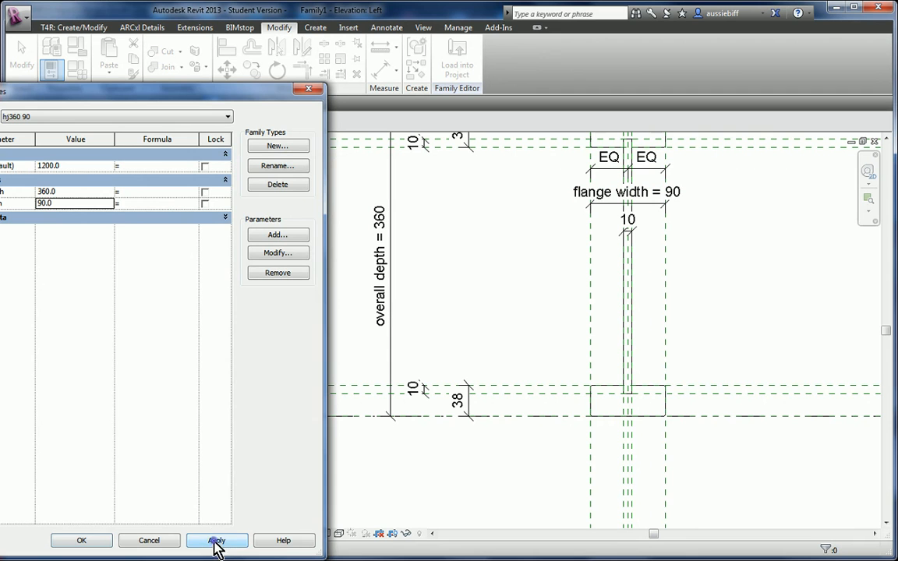
Add a family type named hj400 90 with the overall depth set to 400 mm, apply it and close the family types settings.
{"action": "left_click", "coordinate": [278, 147]}
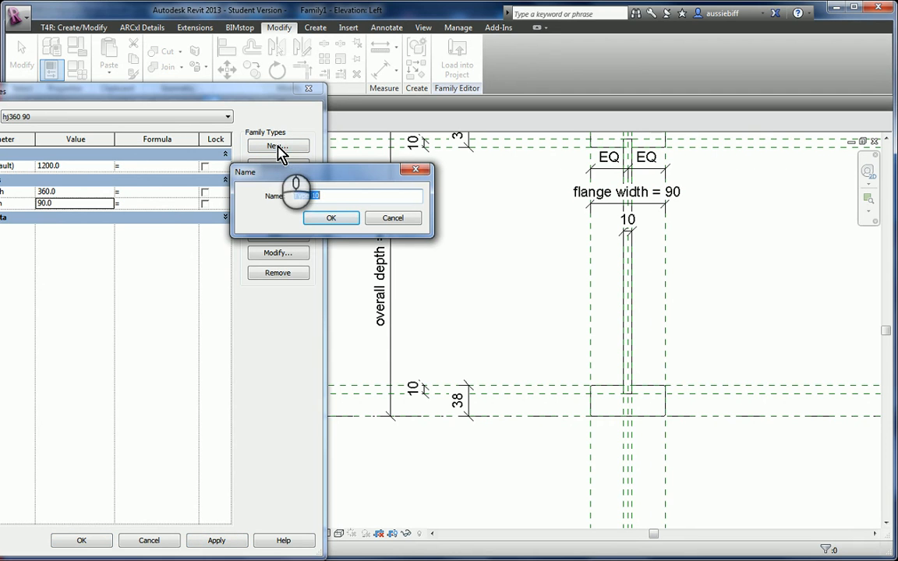
{"action": "left_click", "coordinate": [328, 219]}
{"action": "double_click", "coordinate": [48, 191]}
{"action": "left_click_drag", "start_coordinate": [74, 191], "coordinate": [14, 191]}
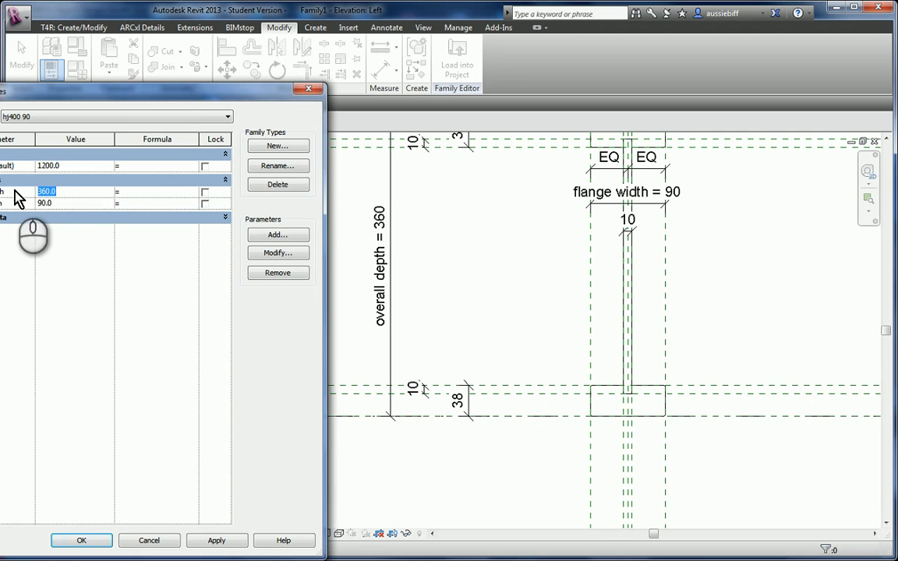
{"action": "type", "text": "400"}
{"action": "double_click", "coordinate": [60, 202]}
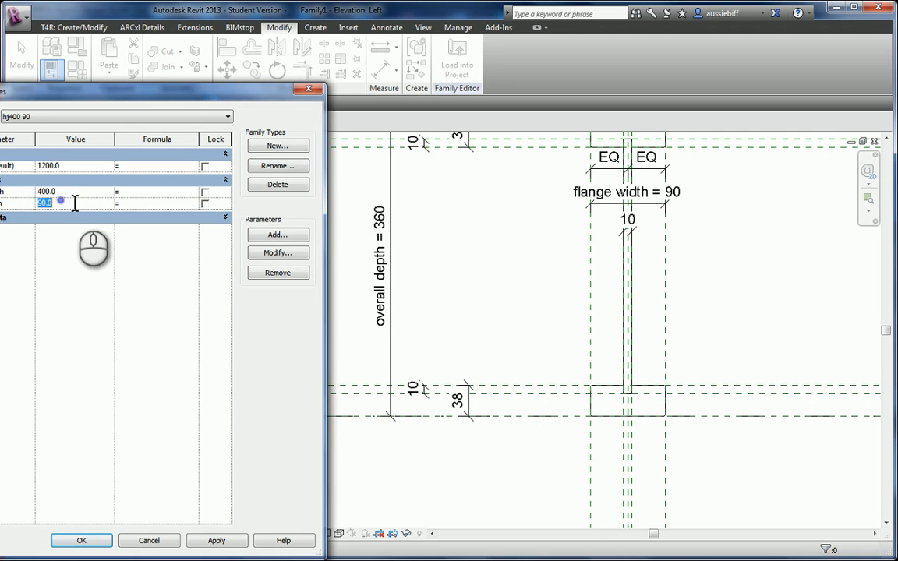
{"action": "left_click", "coordinate": [218, 540]}
{"action": "left_click", "coordinate": [81, 540]}
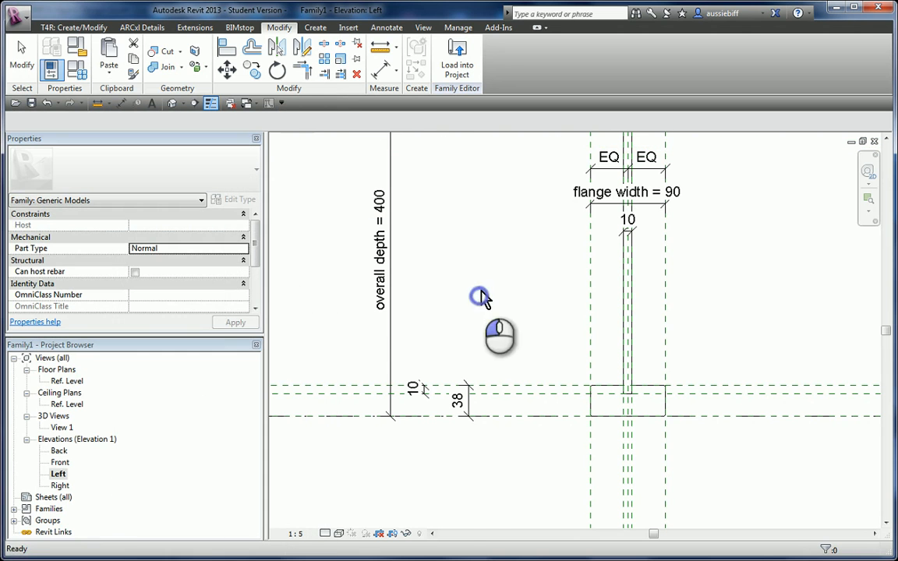
Move the flange width dimension and the EQ dimension from the web to above the top flange, with EQ uppermost.
{"action": "scroll", "coordinate": [477, 474], "scroll_direction": "down", "scroll_amount": 2}
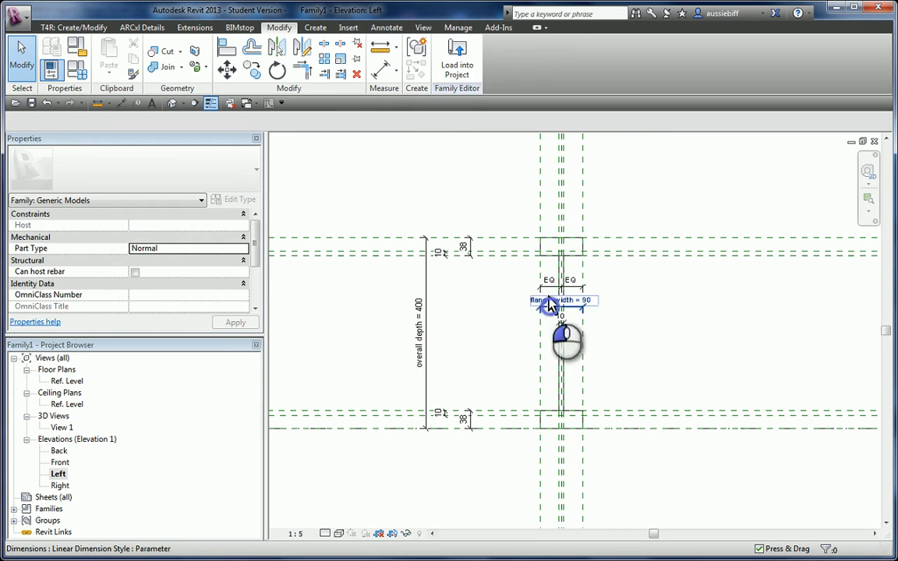
{"action": "left_click_drag", "start_coordinate": [549, 303], "coordinate": [547, 168]}
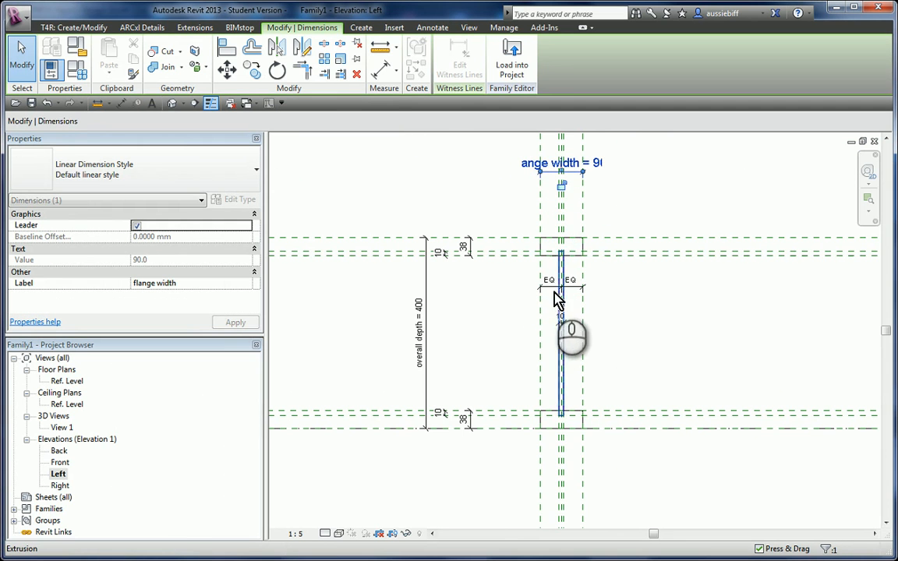
{"action": "left_click_drag", "start_coordinate": [553, 297], "coordinate": [550, 146]}
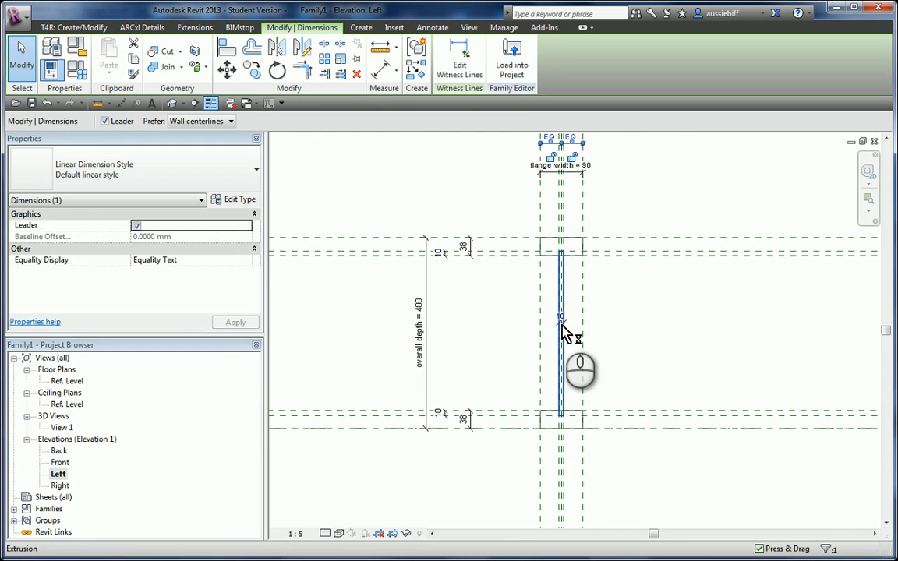
Move the web thickness dimension to between the top flange and the flange width dimension, and clear the selection.
{"action": "scroll", "coordinate": [565, 335], "scroll_direction": "up", "scroll_amount": 1}
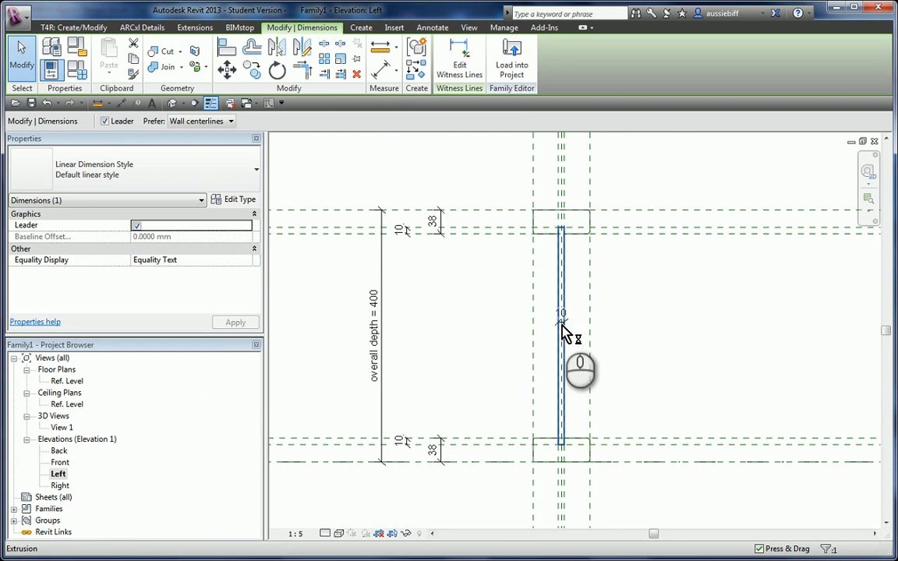
{"action": "left_click", "coordinate": [492, 375]}
{"action": "scroll", "coordinate": [558, 317], "scroll_direction": "up", "scroll_amount": 2}
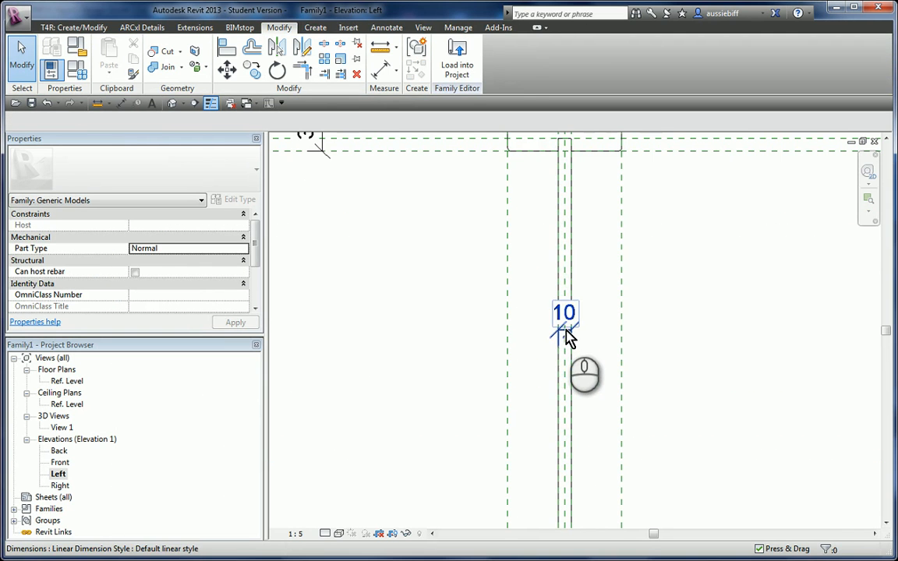
{"action": "left_click_drag", "start_coordinate": [565, 330], "coordinate": [565, 263]}
{"action": "scroll", "coordinate": [564, 383], "scroll_direction": "down", "scroll_amount": 4}
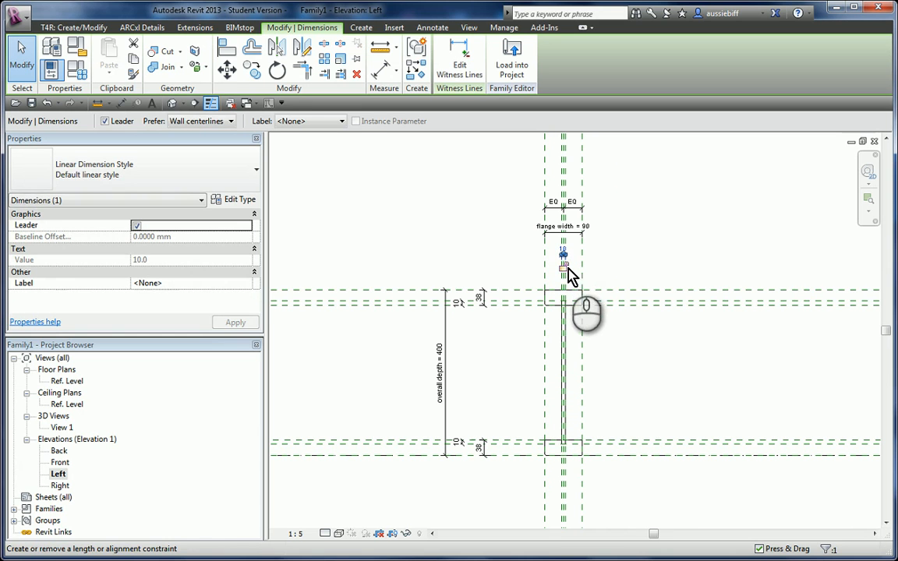
{"action": "left_click", "coordinate": [652, 248]}
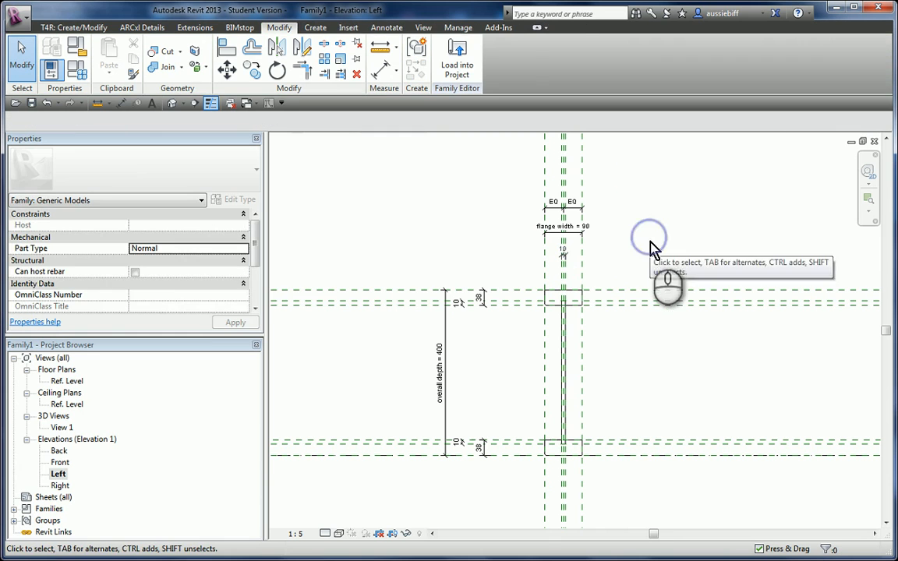
Lock the 10 mm and 38 mm dimensions at both the top and bottom flanges, and clear the selection.
{"action": "left_click", "coordinate": [460, 304]}
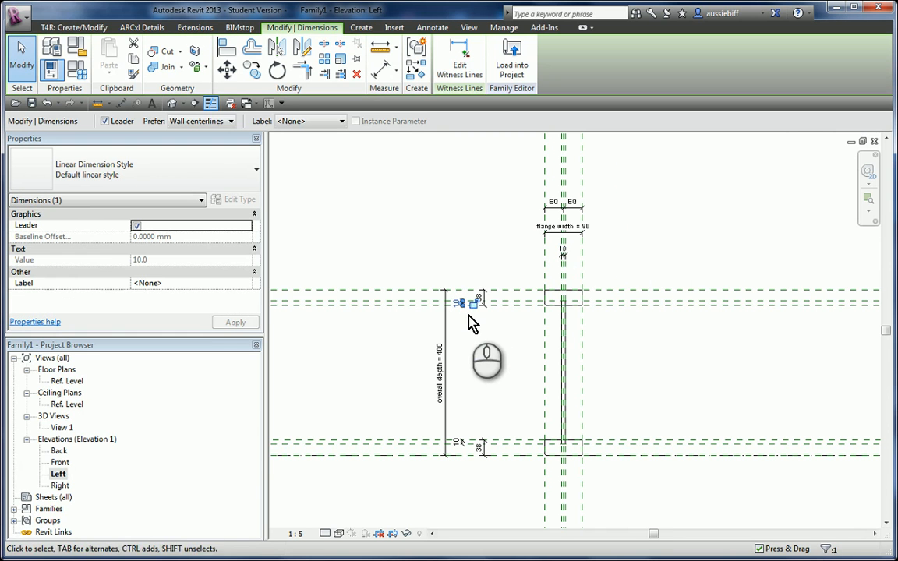
{"action": "left_click", "coordinate": [473, 302]}
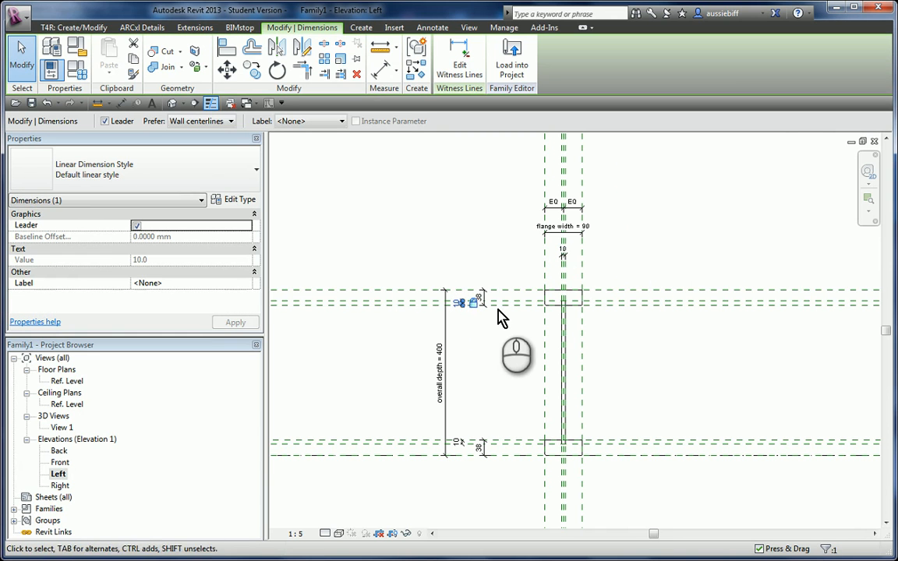
{"action": "left_click", "coordinate": [484, 299]}
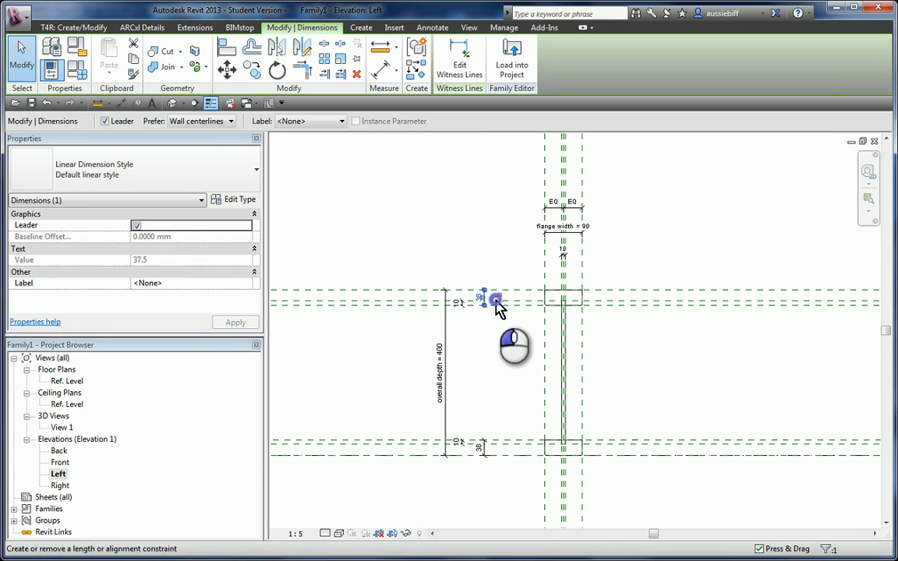
{"action": "left_click", "coordinate": [479, 450]}
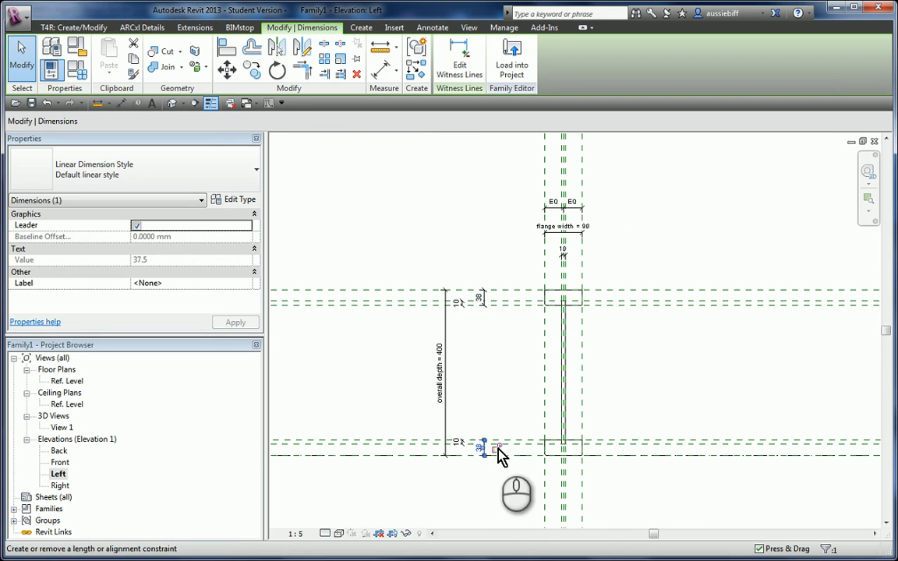
{"action": "left_click", "coordinate": [473, 446]}
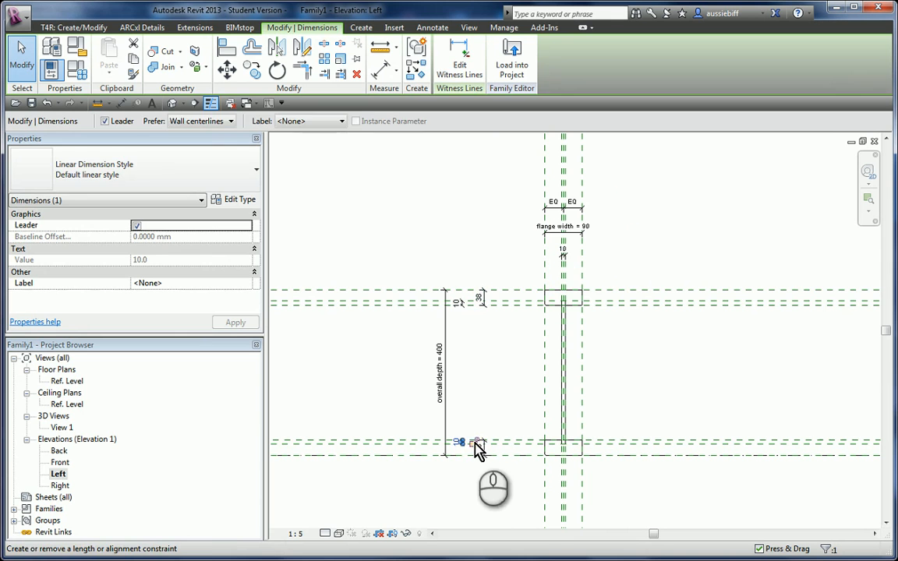
{"action": "left_click", "coordinate": [351, 339]}
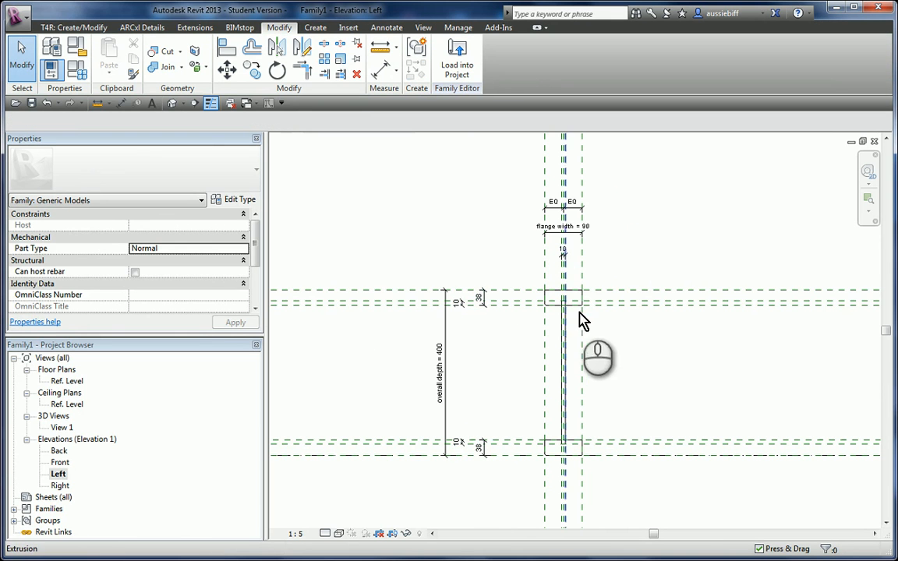
Set the left elevation's visual style to Shaded and view the beam in 3D View 1.
{"action": "left_click", "coordinate": [338, 533]}
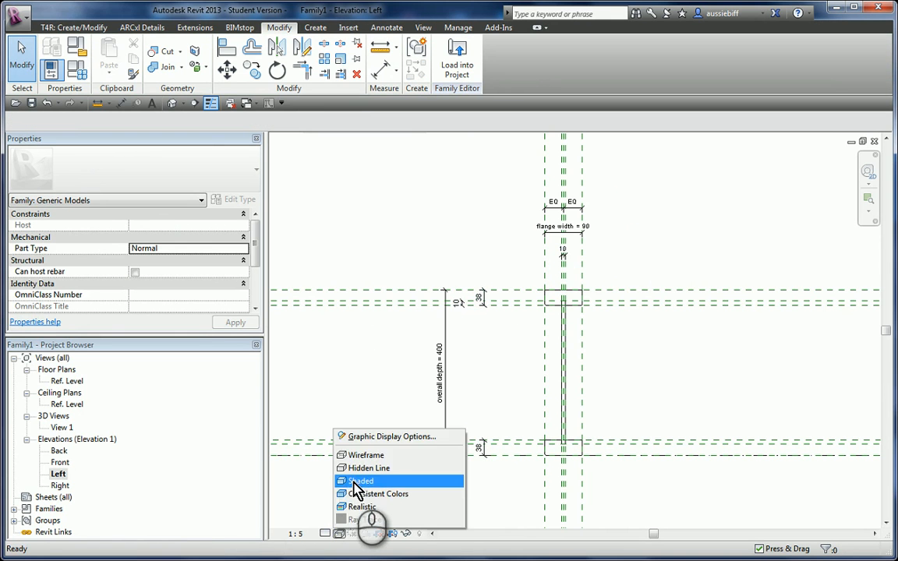
{"action": "left_click", "coordinate": [354, 480]}
{"action": "scroll", "coordinate": [545, 425], "scroll_direction": "up", "scroll_amount": 4}
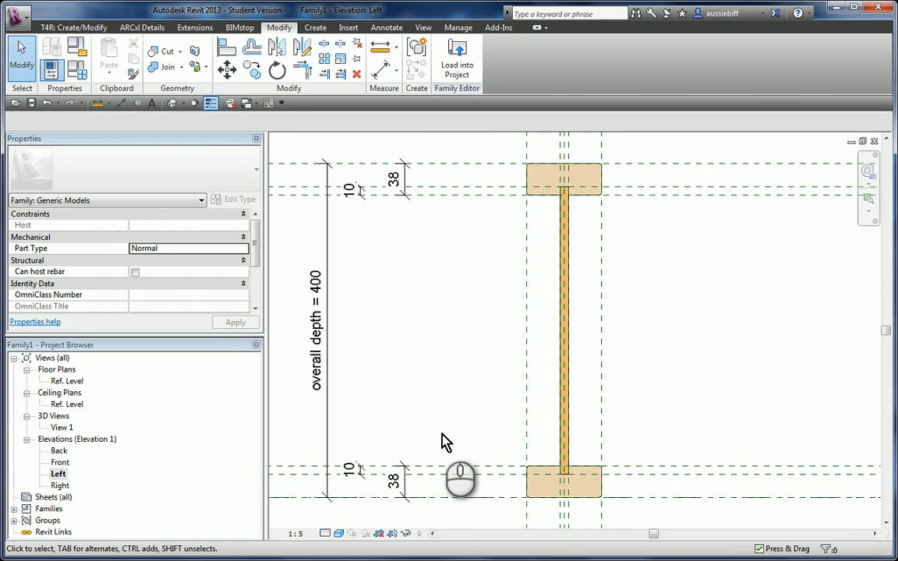
{"action": "double_click", "coordinate": [62, 428]}
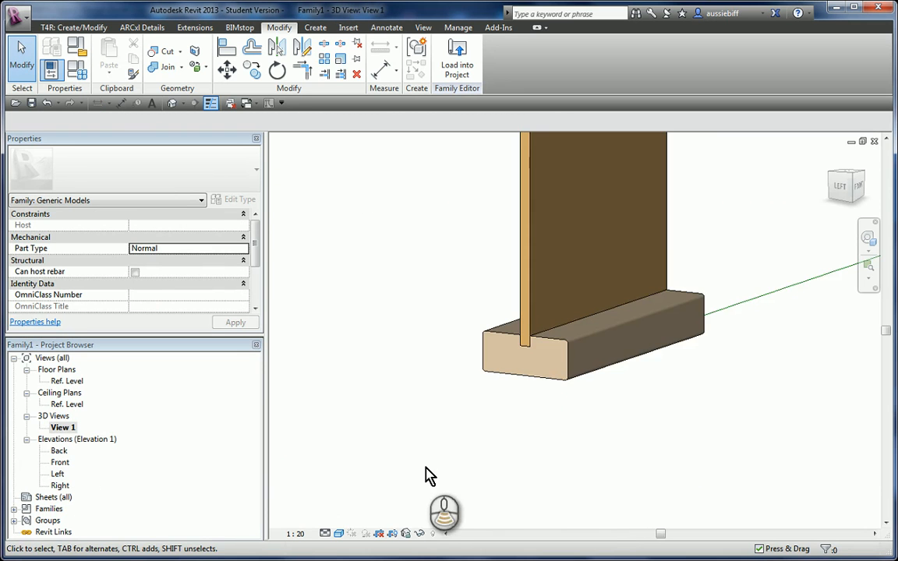
{"action": "scroll", "coordinate": [425, 477], "scroll_direction": "down", "scroll_amount": 3}
In the Ref. Level plan, align the flange extrusion's short end with the reference plane at the far end of the Length dimension, and view the beam in 3D.
{"action": "double_click", "coordinate": [67, 381]}
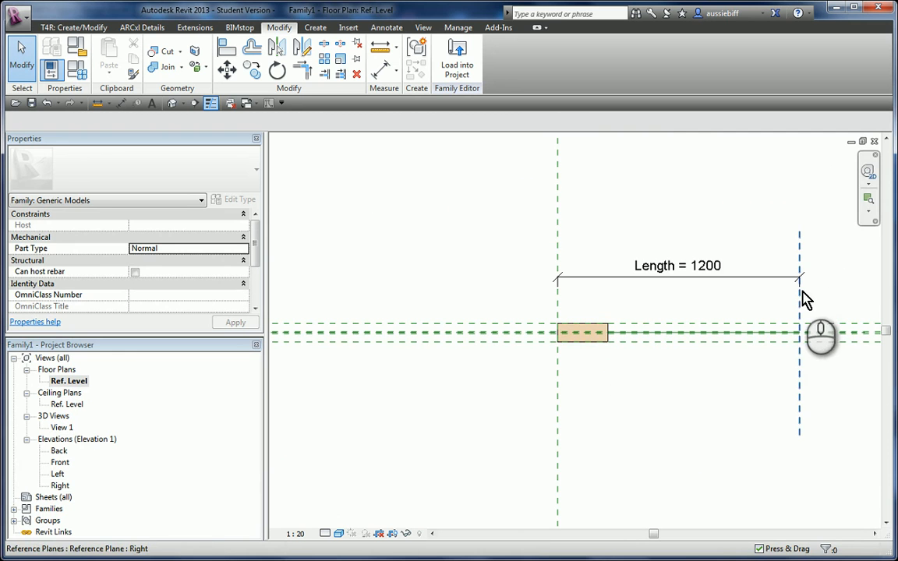
{"action": "scroll", "coordinate": [382, 432], "scroll_direction": "down", "scroll_amount": 1}
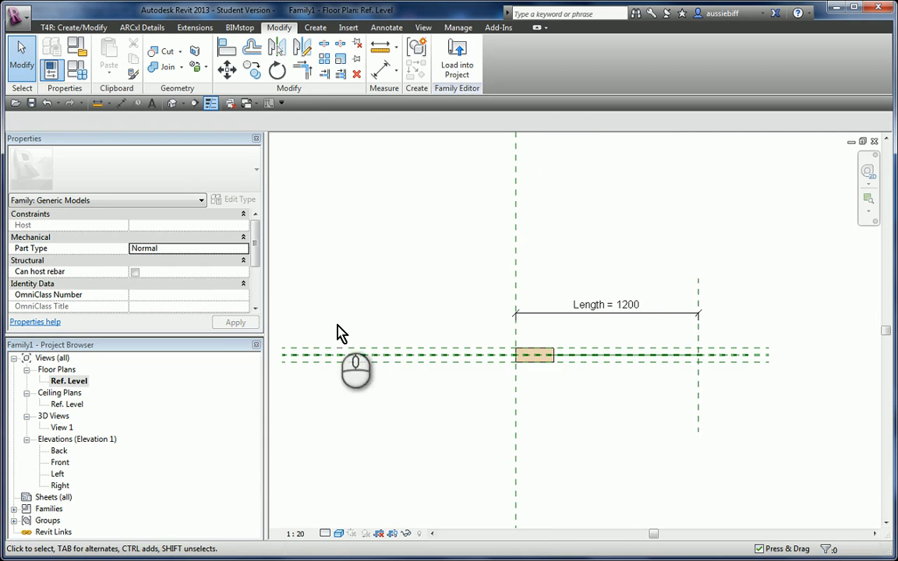
{"action": "left_click", "coordinate": [84, 79]}
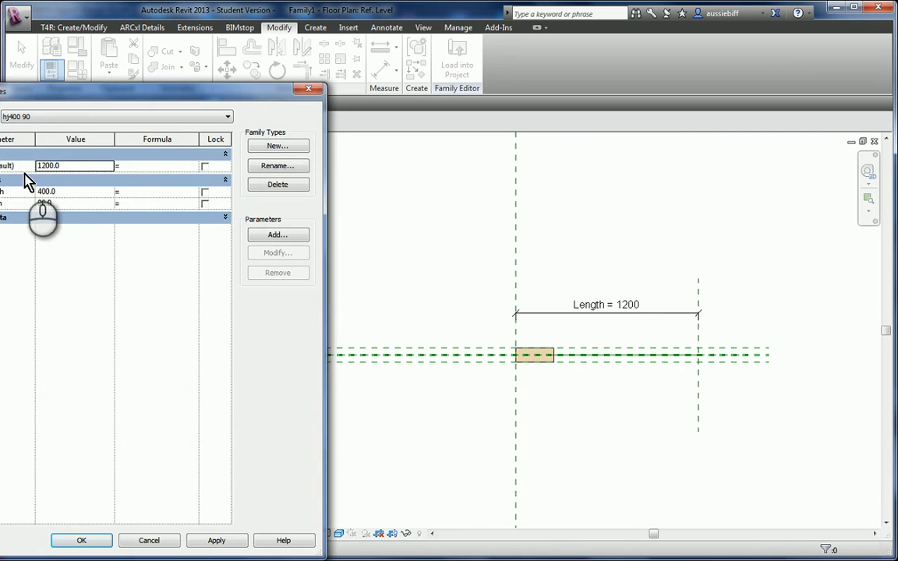
{"action": "left_click", "coordinate": [305, 90]}
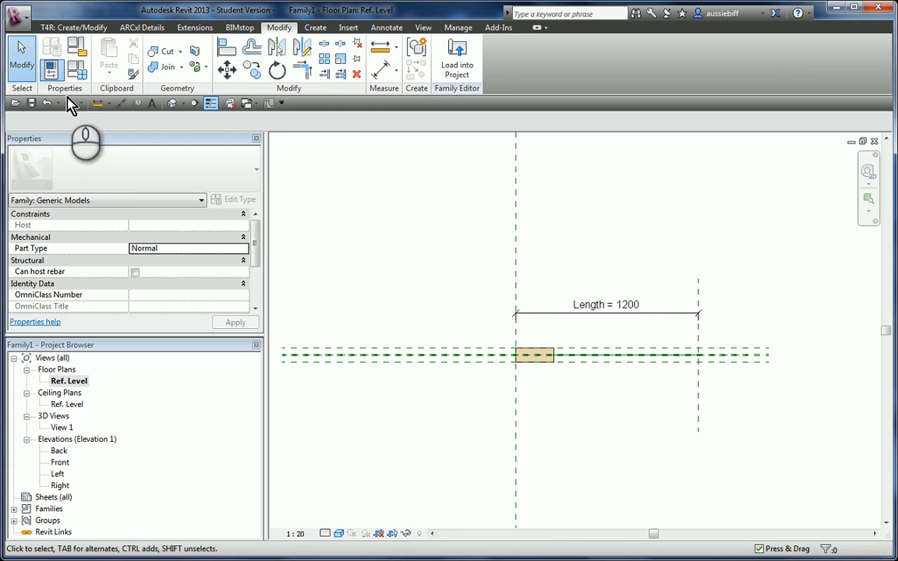
{"action": "left_click", "coordinate": [226, 56]}
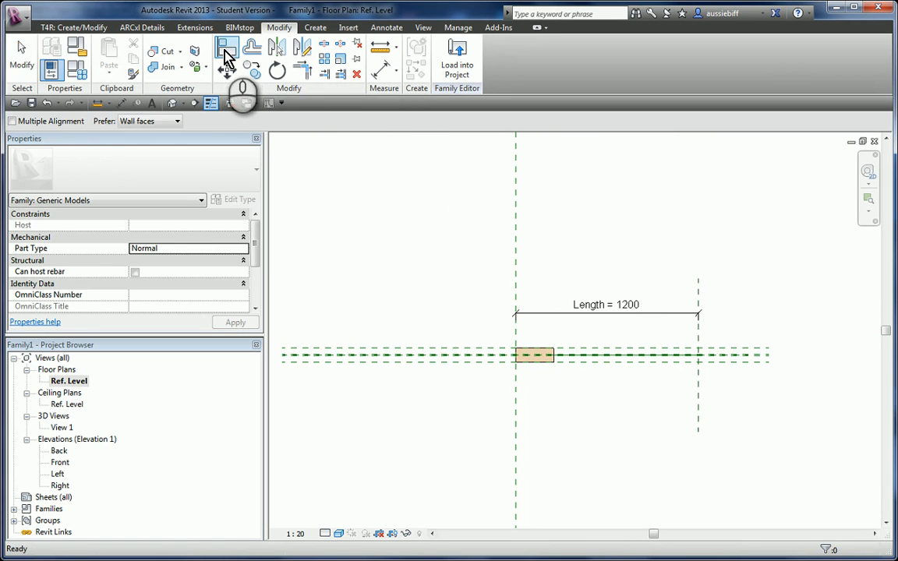
{"action": "left_click", "coordinate": [699, 333]}
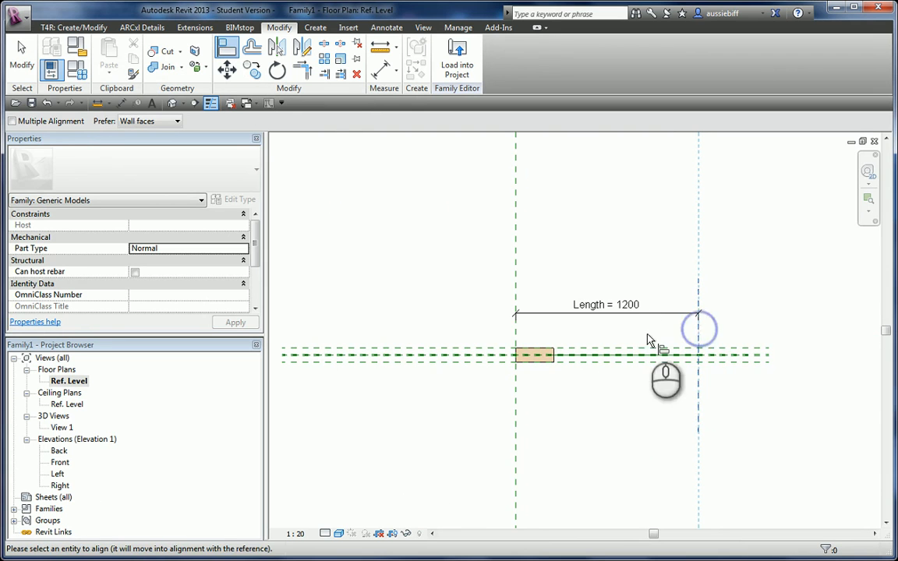
{"action": "left_click", "coordinate": [553, 361]}
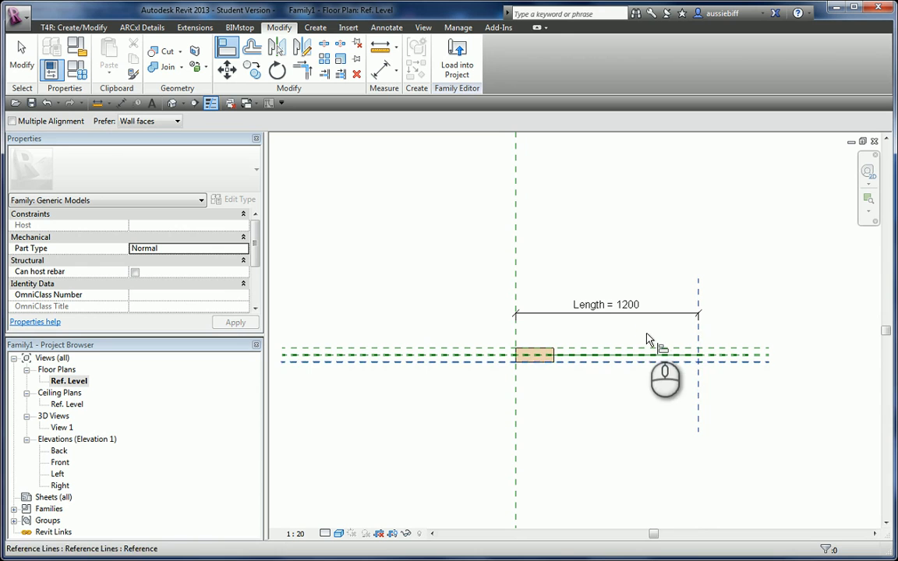
{"action": "left_click", "coordinate": [697, 332]}
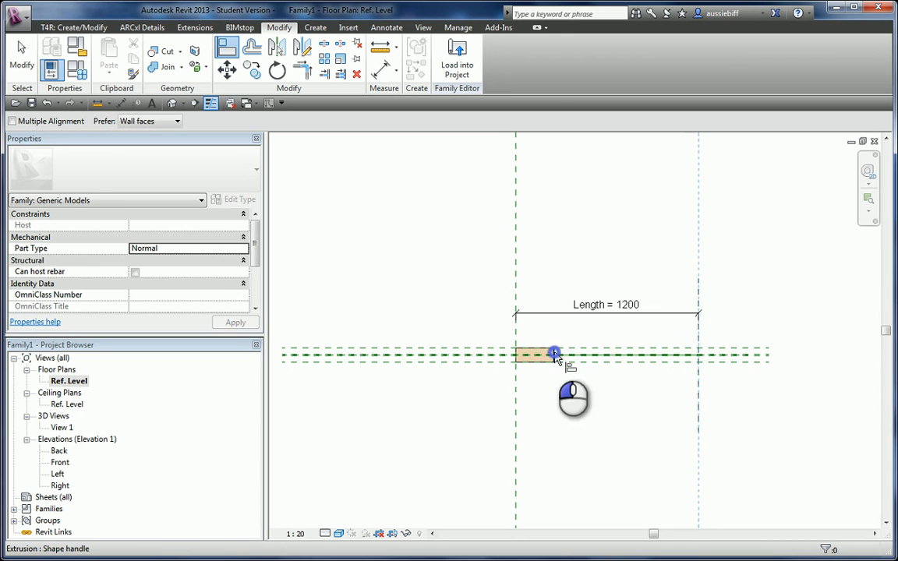
{"action": "left_click", "coordinate": [554, 356]}
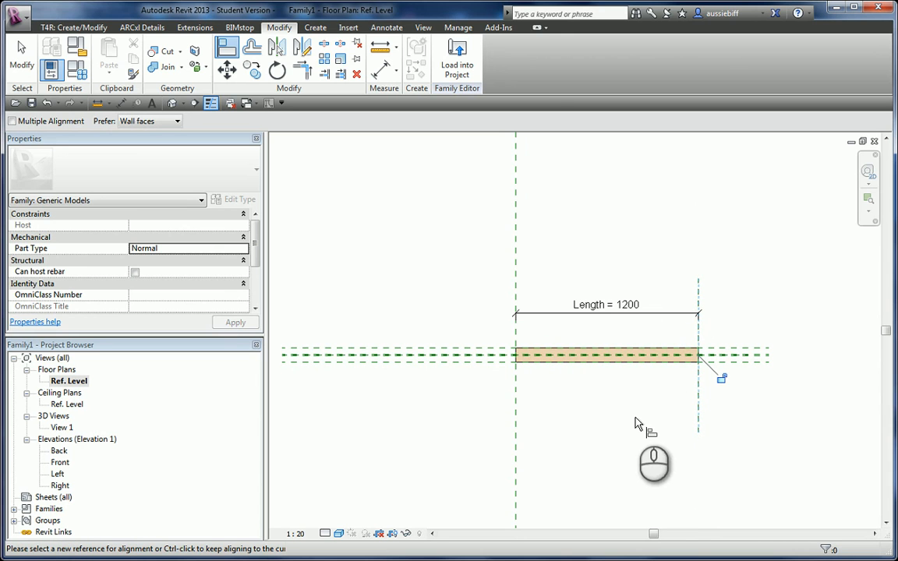
{"action": "double_click", "coordinate": [63, 427]}
{"action": "scroll", "coordinate": [394, 437], "scroll_direction": "down", "scroll_amount": 5}
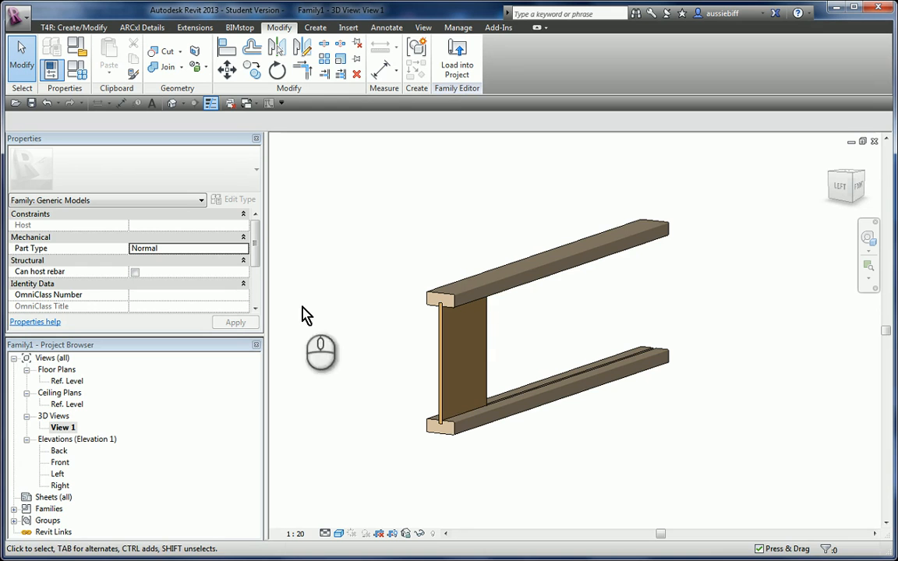
Set the Ref. Level floor plan's visual style to Hidden Line.
{"action": "double_click", "coordinate": [62, 381]}
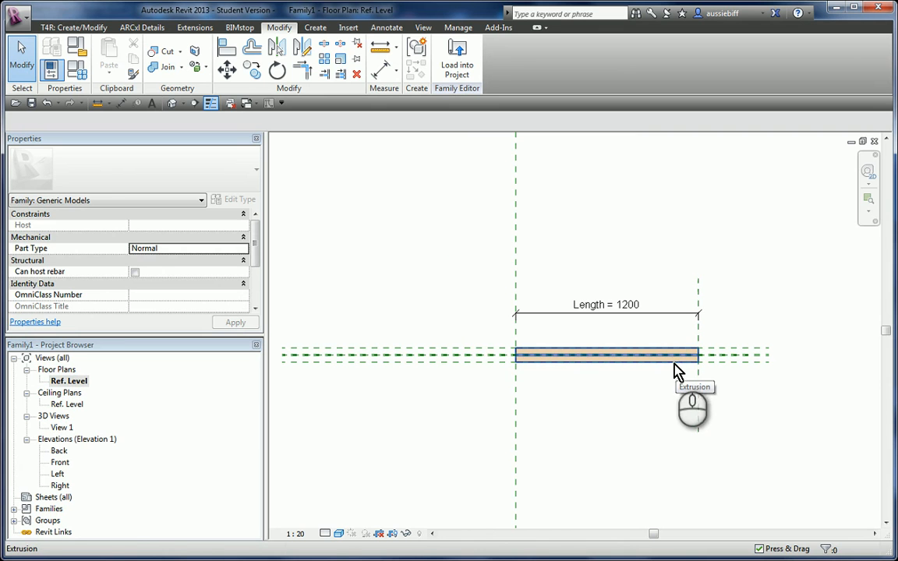
{"action": "left_click", "coordinate": [339, 534]}
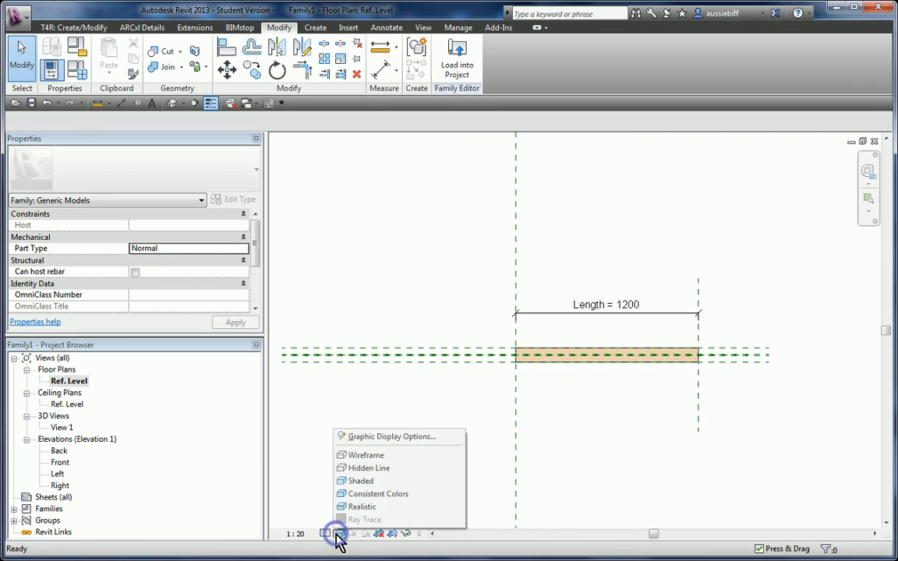
{"action": "left_click", "coordinate": [363, 468]}
Align the web extrusion's short end with the Length dimension's far reference plane, lock the alignment and end the Align command.
{"action": "scroll", "coordinate": [577, 363], "scroll_direction": "up", "scroll_amount": 3}
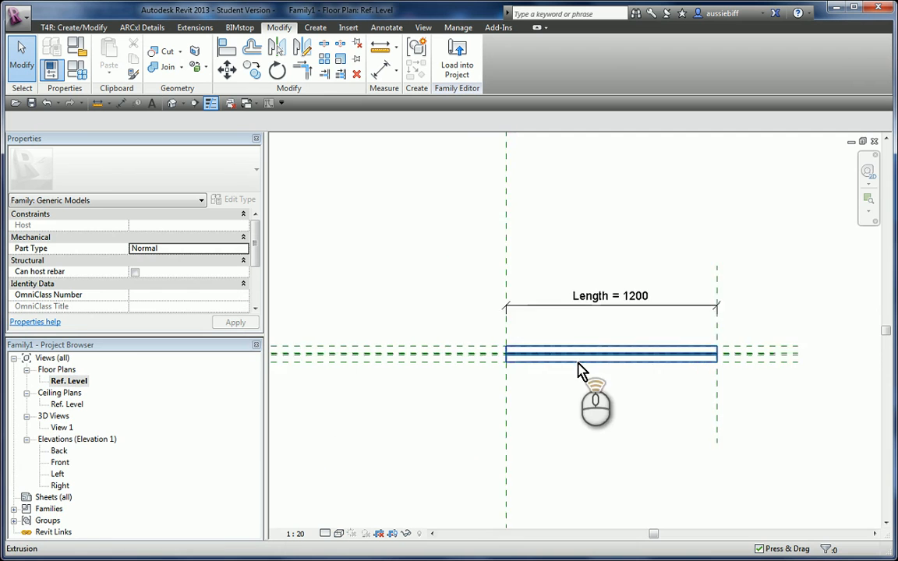
{"action": "scroll", "coordinate": [533, 358], "scroll_direction": "up", "scroll_amount": 3}
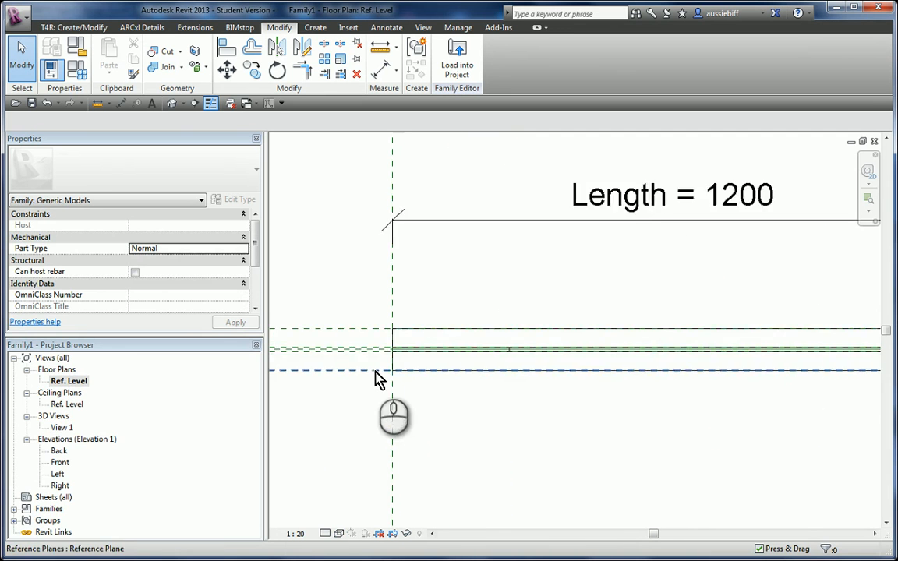
{"action": "scroll", "coordinate": [485, 365], "scroll_direction": "down", "scroll_amount": 2}
{"action": "left_click", "coordinate": [227, 49]}
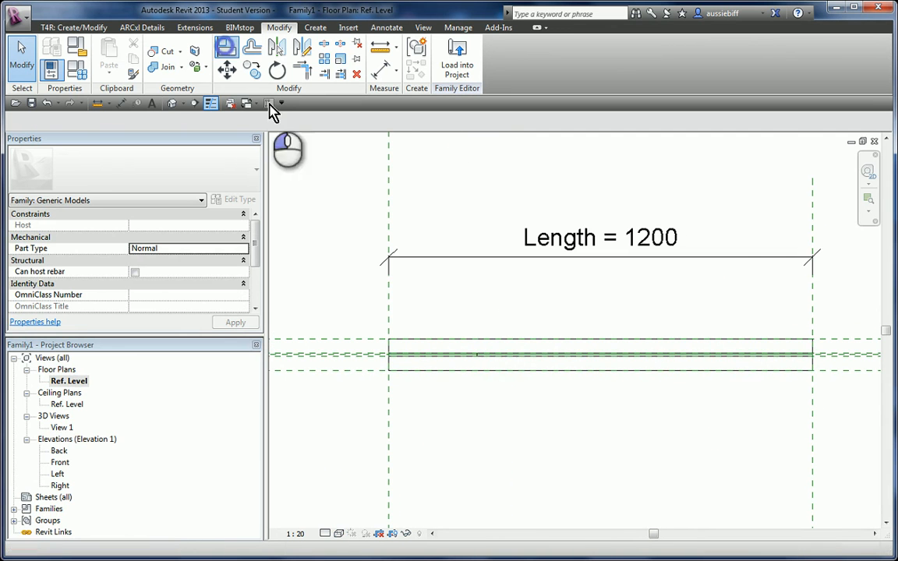
{"action": "left_click", "coordinate": [812, 222]}
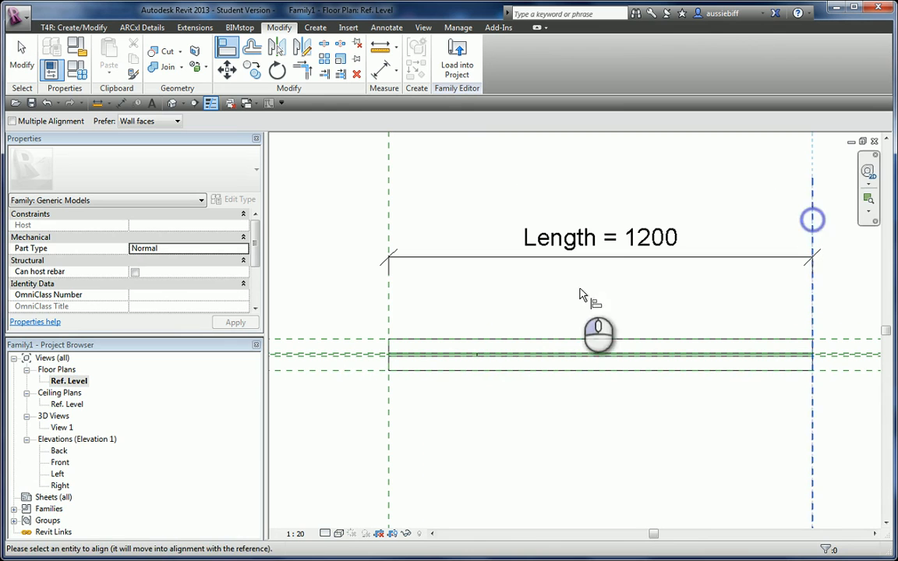
{"action": "left_click", "coordinate": [478, 355]}
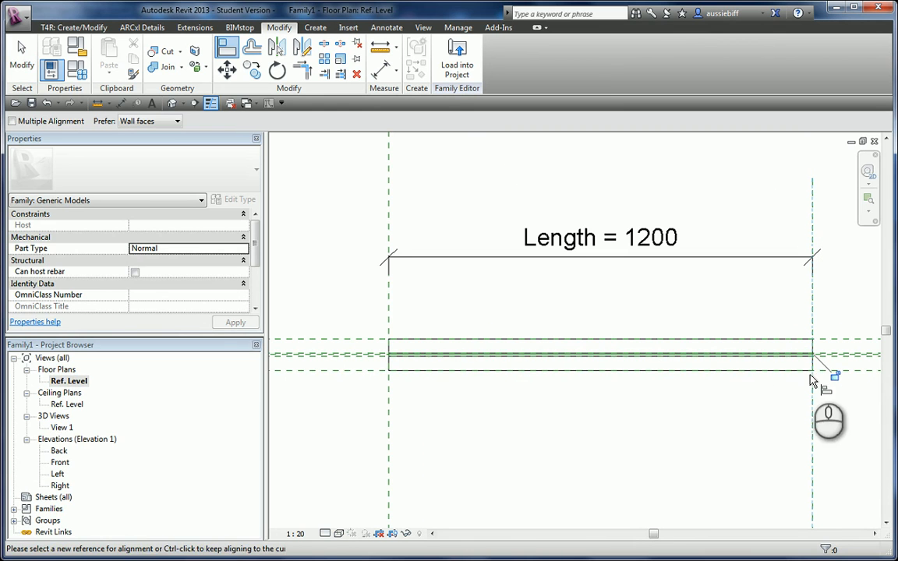
{"action": "left_click", "coordinate": [834, 376]}
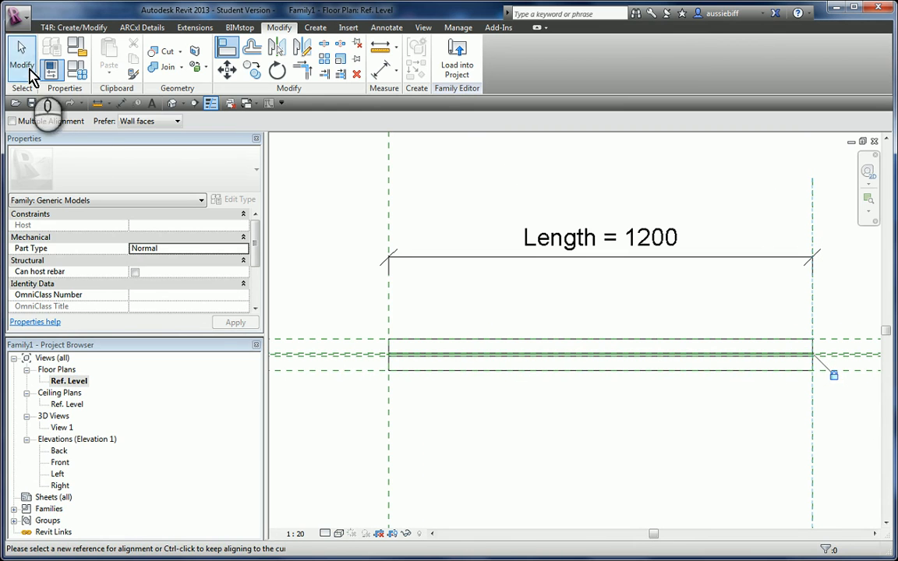
{"action": "left_click", "coordinate": [21, 56]}
Align the flange end with the same far reference plane again to check its alignment lock.
{"action": "left_click", "coordinate": [227, 50]}
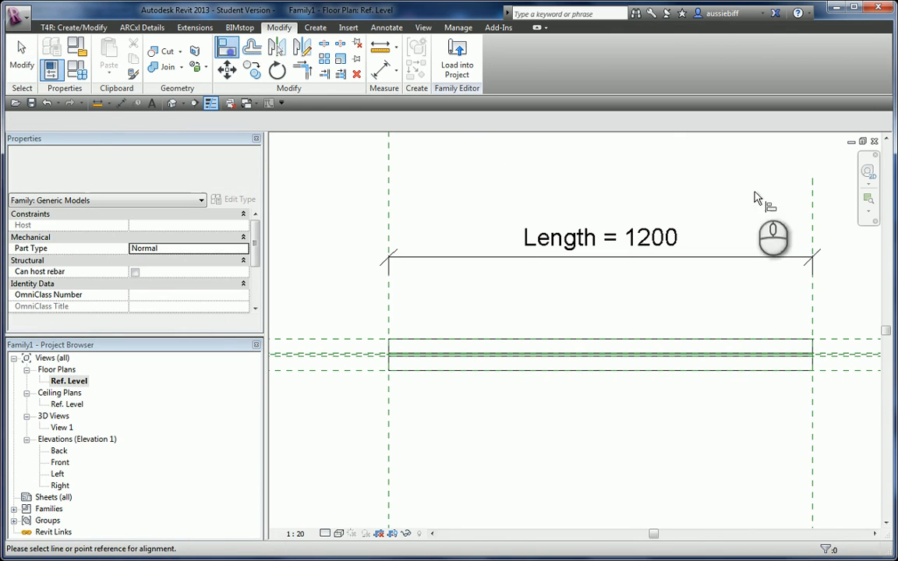
{"action": "left_click", "coordinate": [812, 211]}
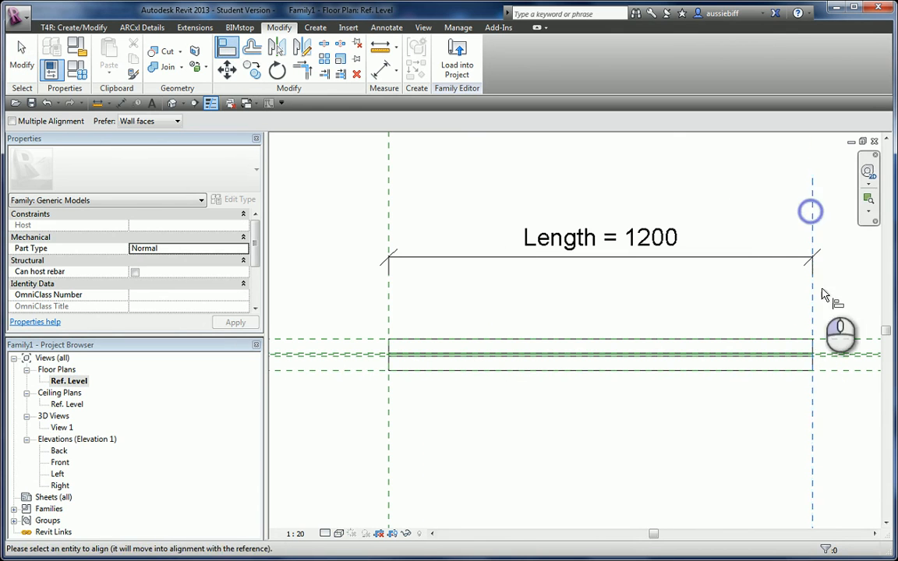
{"action": "left_click", "coordinate": [812, 346]}
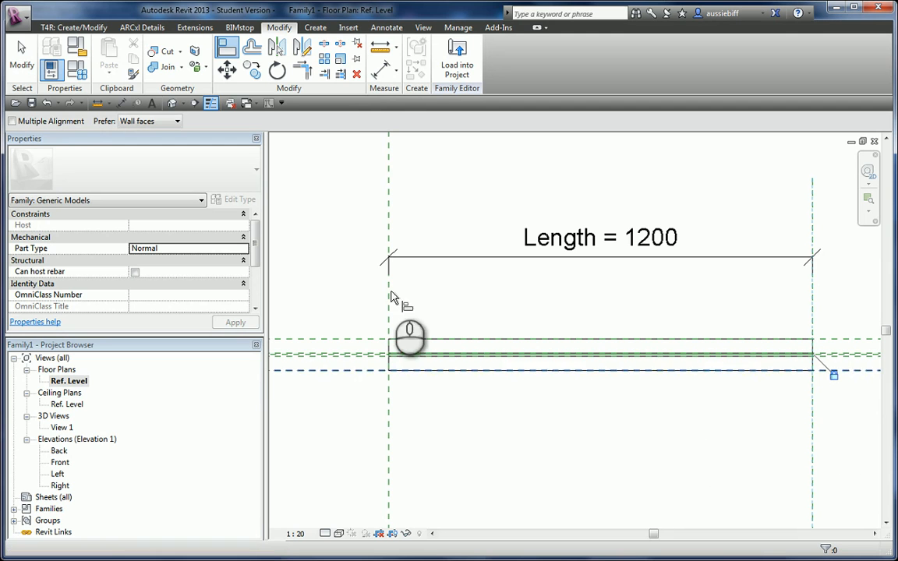
Set the Length parameter of family type hj400 90 to 1000 mm, apply it, and view the beam in 3D.
{"action": "left_click", "coordinate": [76, 70]}
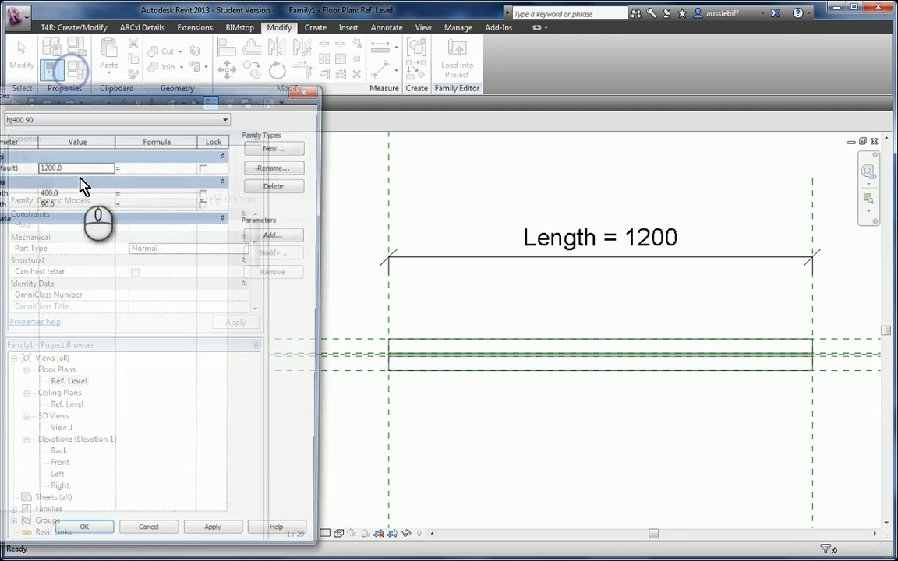
{"action": "left_click", "coordinate": [51, 167]}
{"action": "left_click_drag", "start_coordinate": [77, 166], "coordinate": [32, 165]}
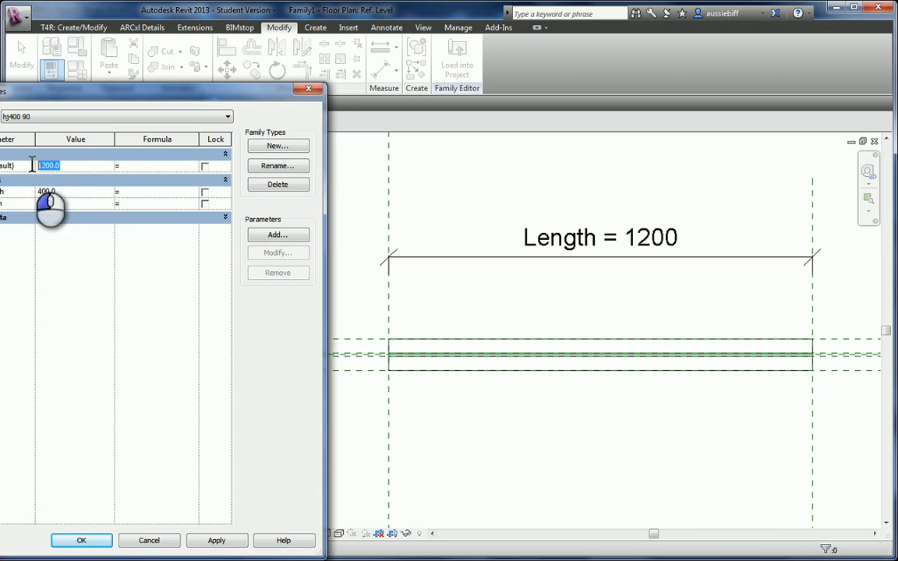
{"action": "type", "text": "1000"}
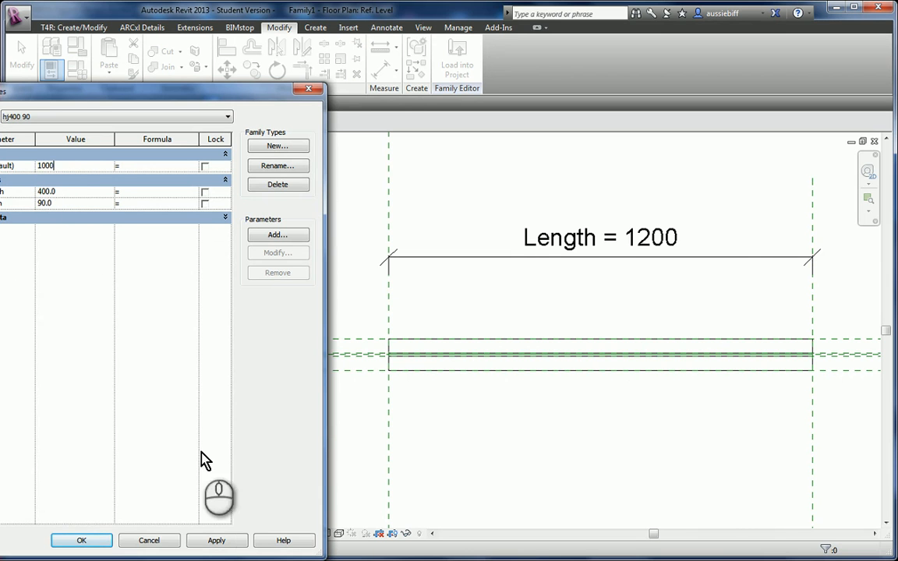
{"action": "left_click", "coordinate": [217, 541]}
{"action": "left_click", "coordinate": [81, 540]}
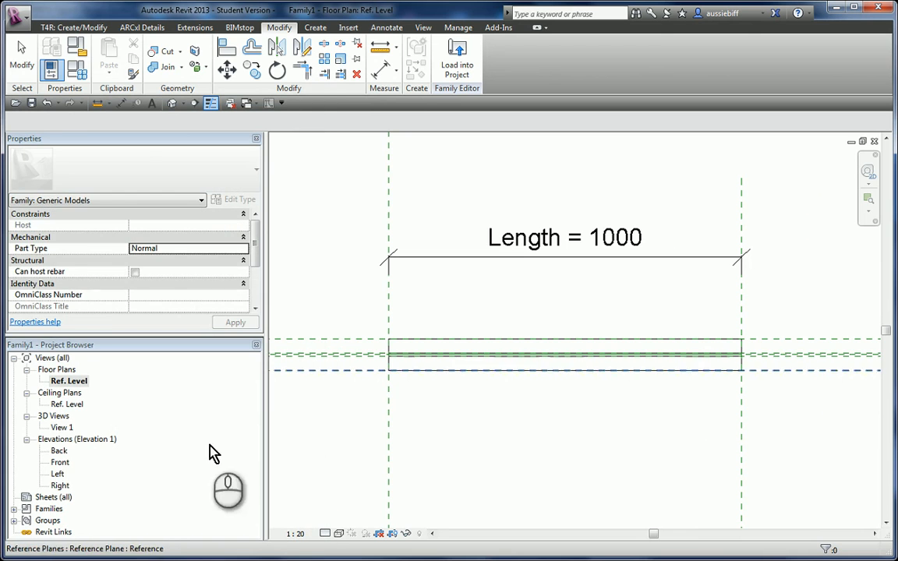
{"action": "double_click", "coordinate": [62, 428]}
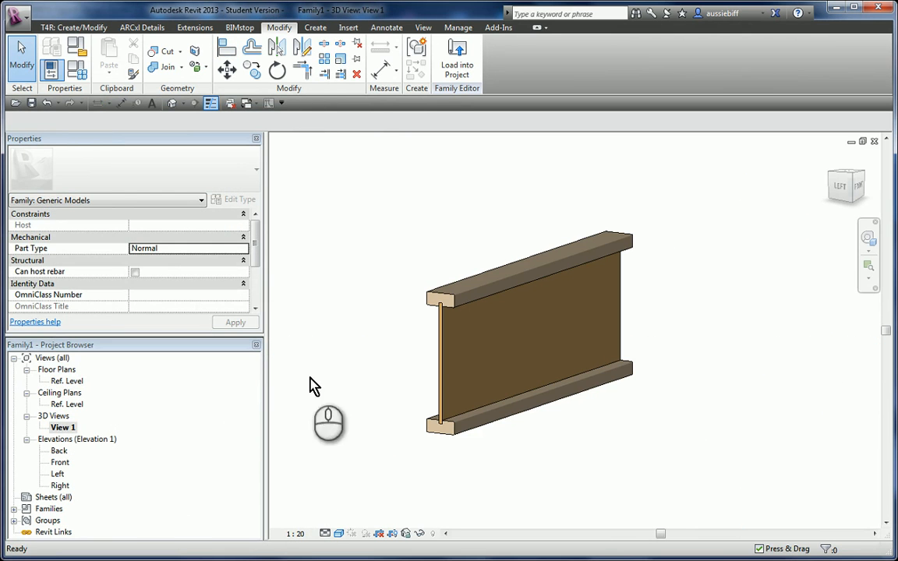
Set the Length parameter of family type hj400 90 to 1500 mm, apply it and close the family types.
{"action": "left_click", "coordinate": [76, 67]}
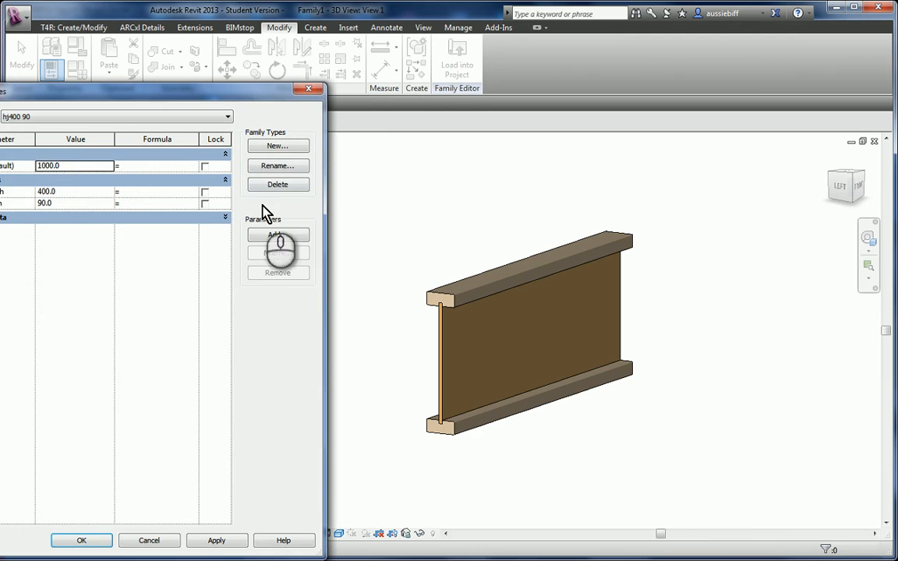
{"action": "left_click", "coordinate": [67, 167]}
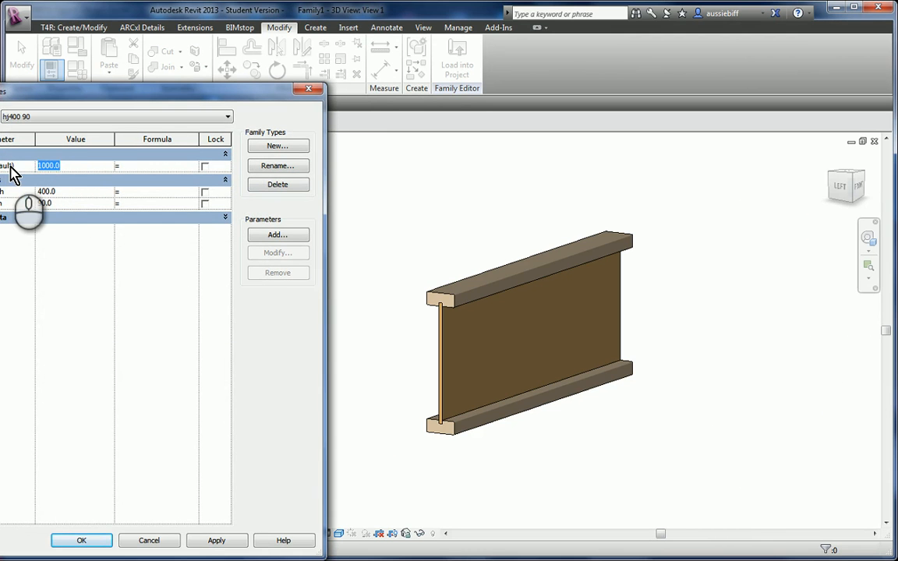
{"action": "type", "text": "1500"}
{"action": "left_click", "coordinate": [214, 541]}
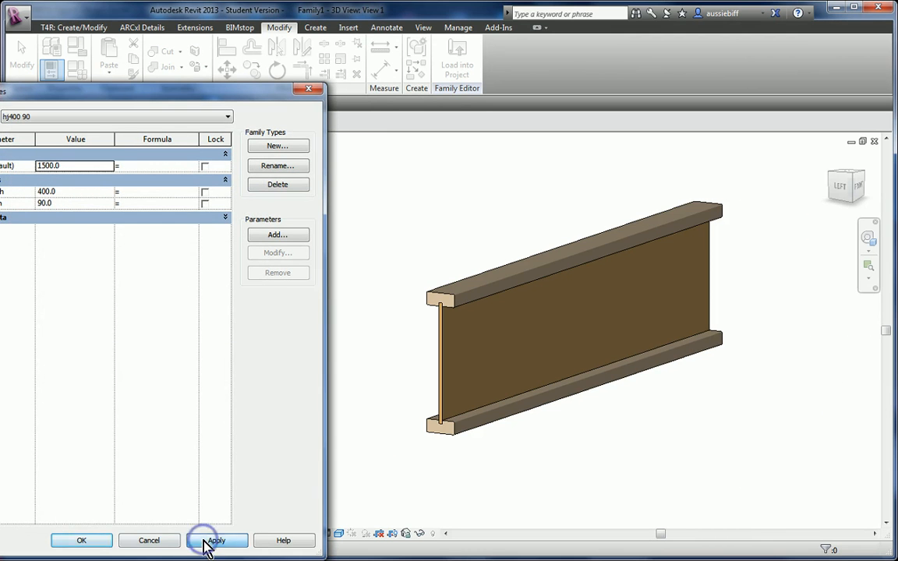
{"action": "left_click", "coordinate": [84, 540]}
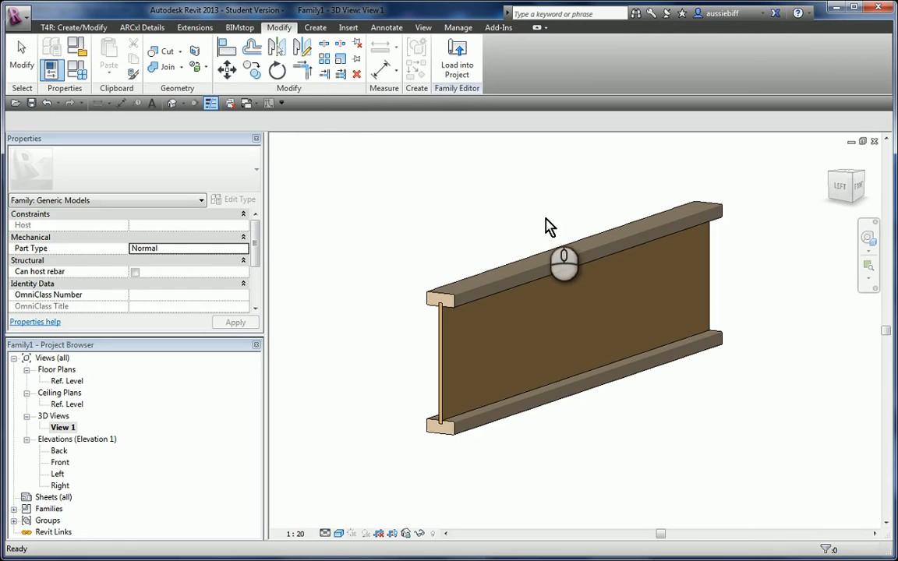
Save the family as a new family file named "chh hjoist line based" in My Documents.
{"action": "left_click", "coordinate": [16, 20]}
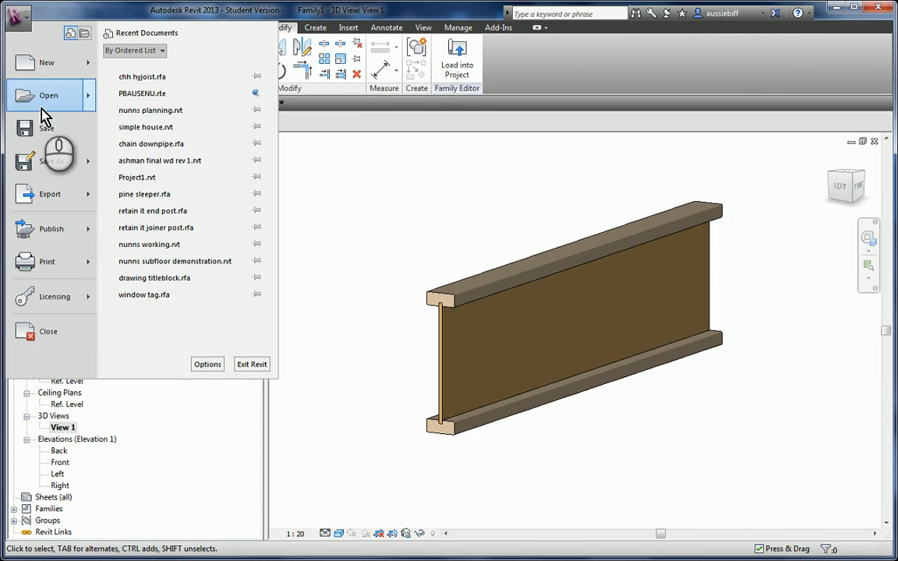
{"action": "mouse_move", "coordinate": [43, 164]}
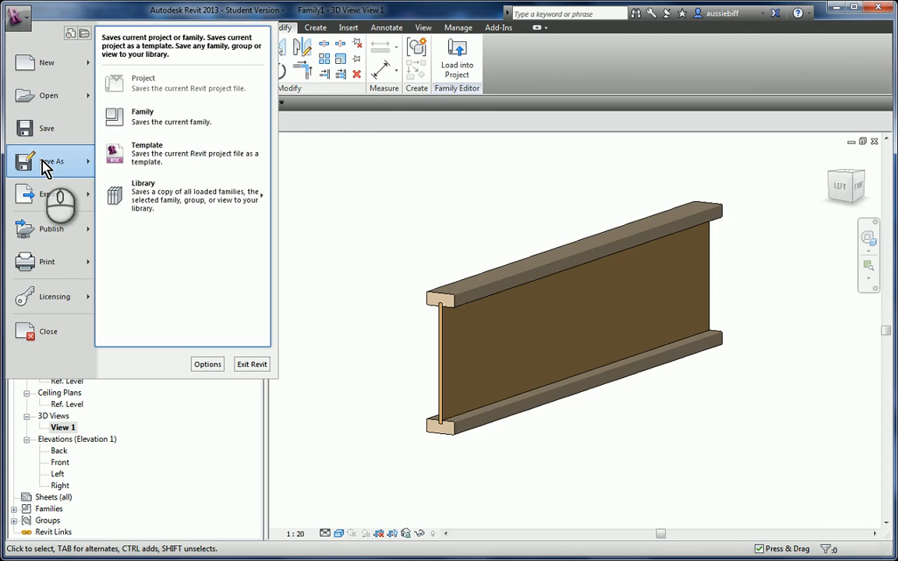
{"action": "left_click", "coordinate": [153, 117]}
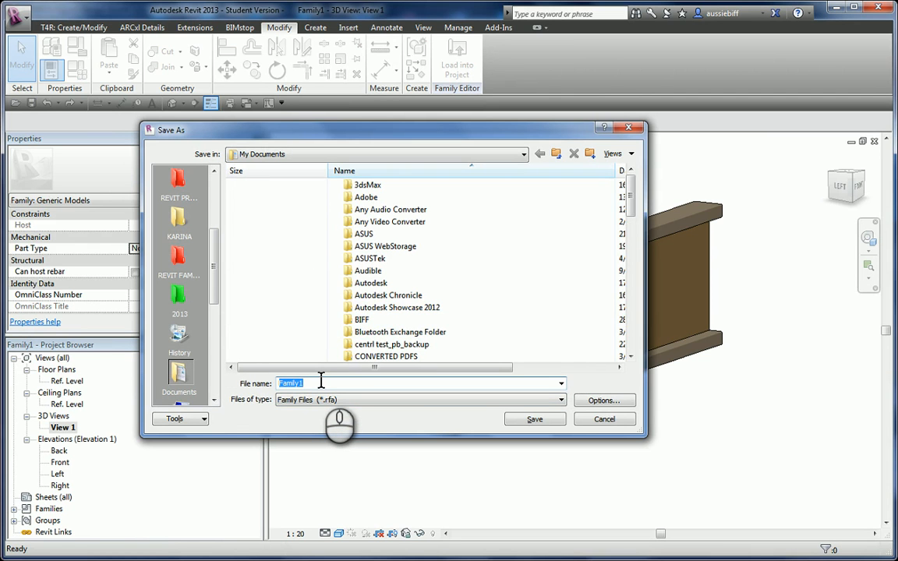
{"action": "type", "text": "hjj"}
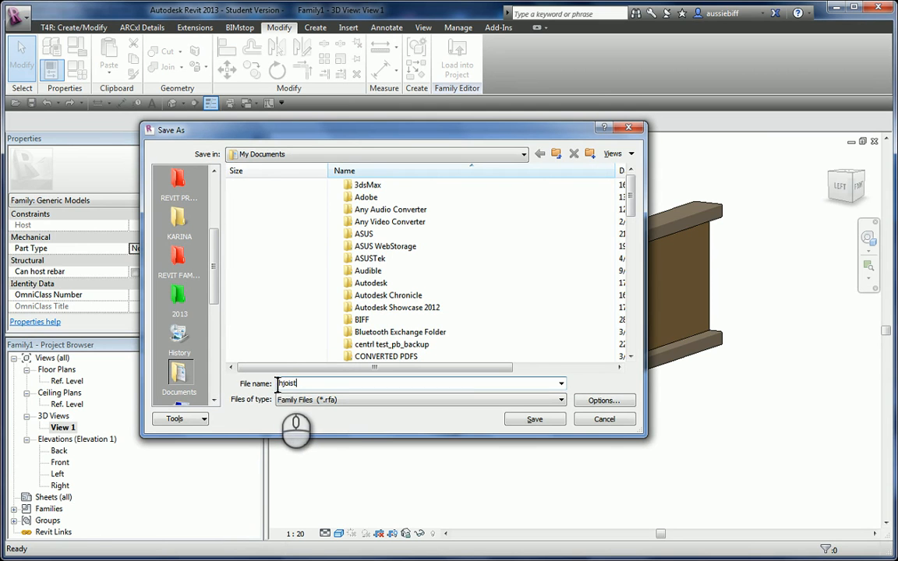
{"action": "type", "text": "hh"}
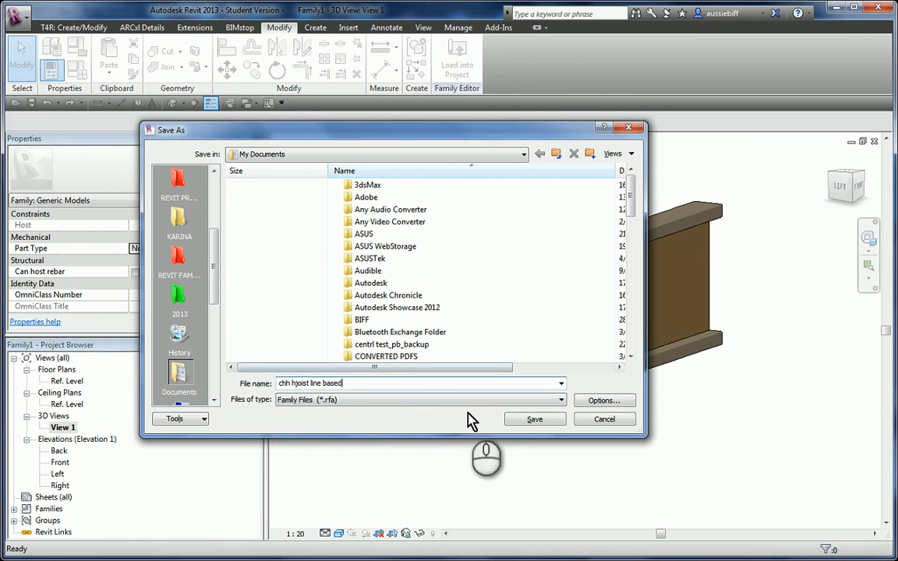
{"action": "left_click", "coordinate": [516, 423]}
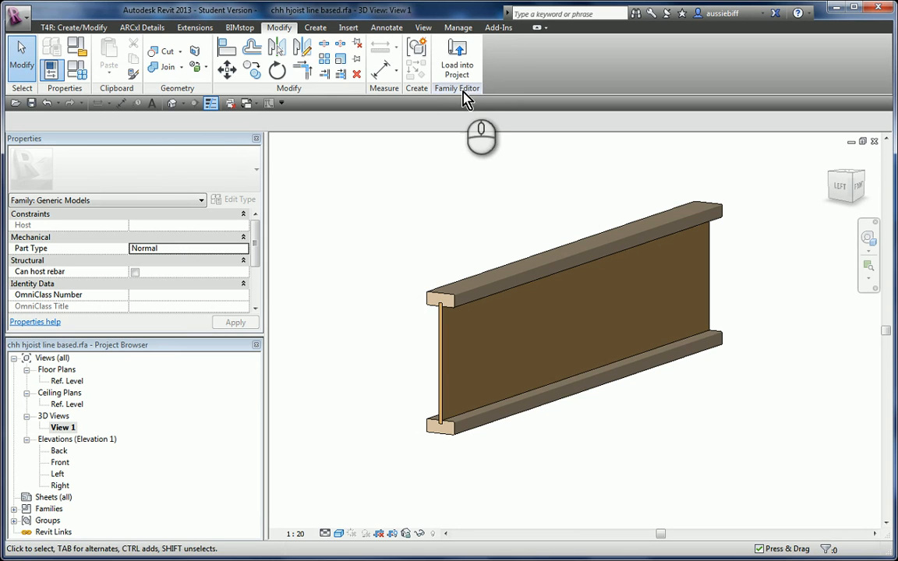
Load the chh hjoist line based family into the open chh hyjoist.rfa family.
{"action": "left_click", "coordinate": [458, 74]}
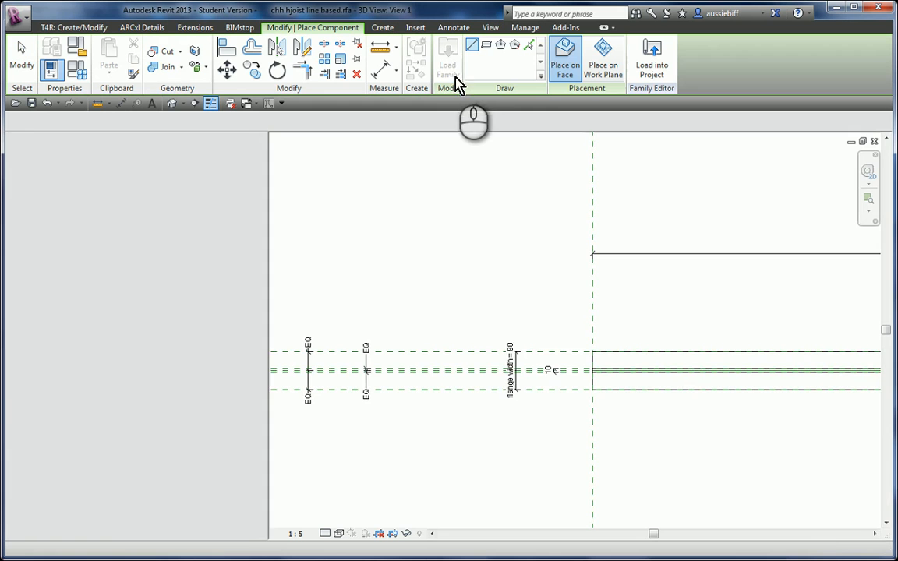
{"action": "scroll", "coordinate": [364, 326], "scroll_direction": "down", "scroll_amount": 3}
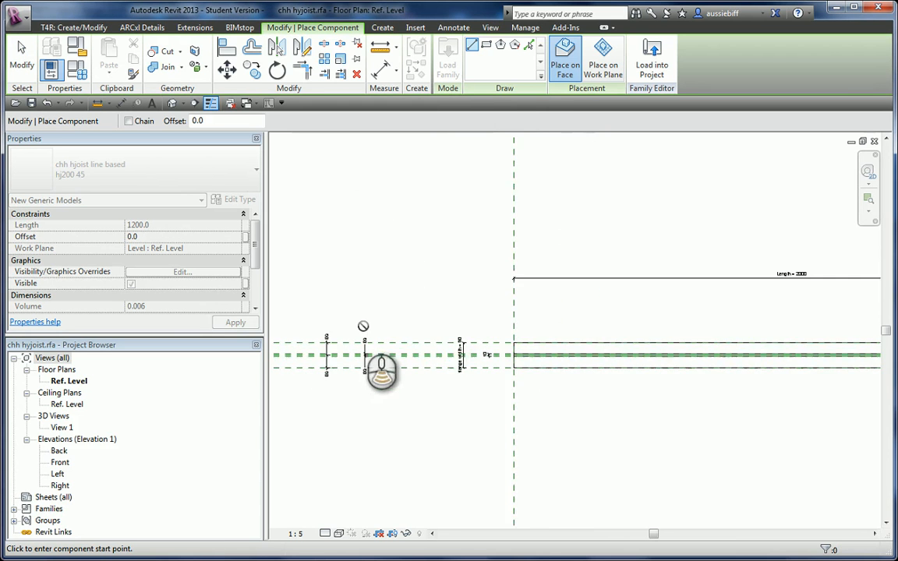
{"action": "scroll", "coordinate": [461, 300], "scroll_direction": "down", "scroll_amount": 4}
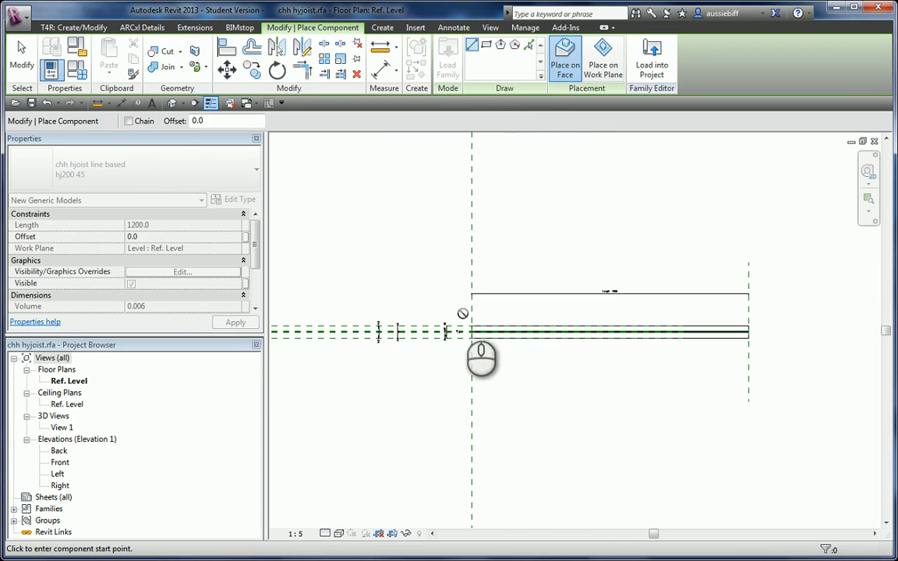
Create a new project from the defaultAUSENU template, dismissing the save reminder, and stay on the Ground Floor plan.
{"action": "left_click", "coordinate": [17, 28]}
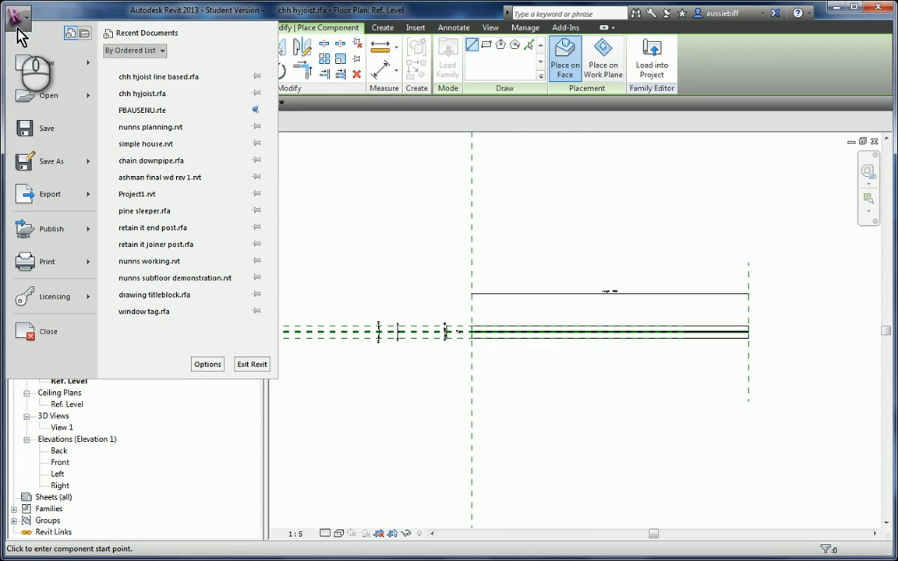
{"action": "mouse_move", "coordinate": [43, 70]}
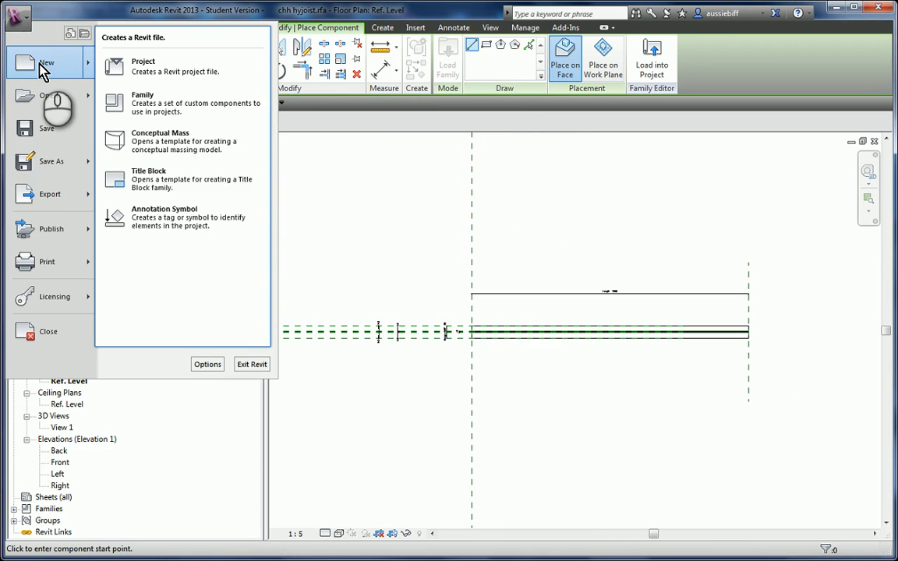
{"action": "left_click", "coordinate": [173, 74]}
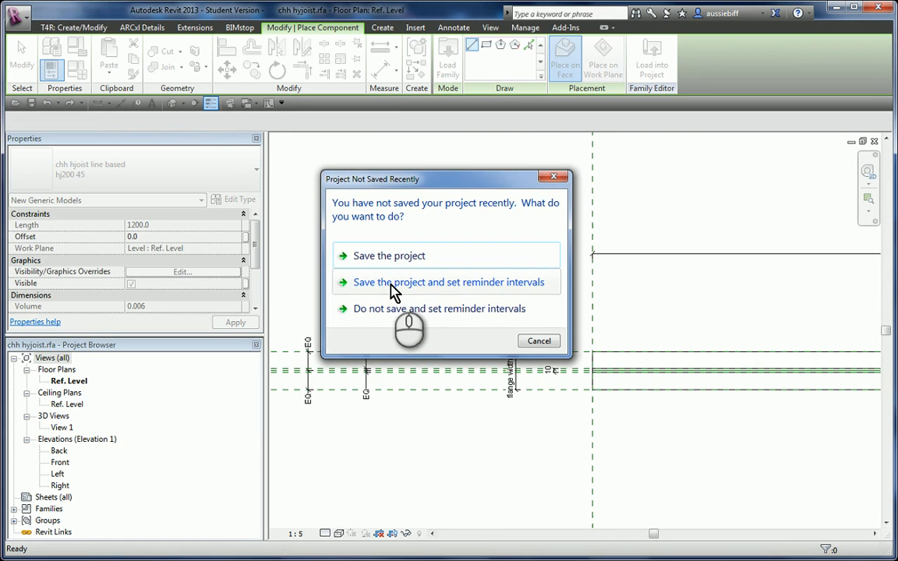
{"action": "left_click", "coordinate": [530, 343]}
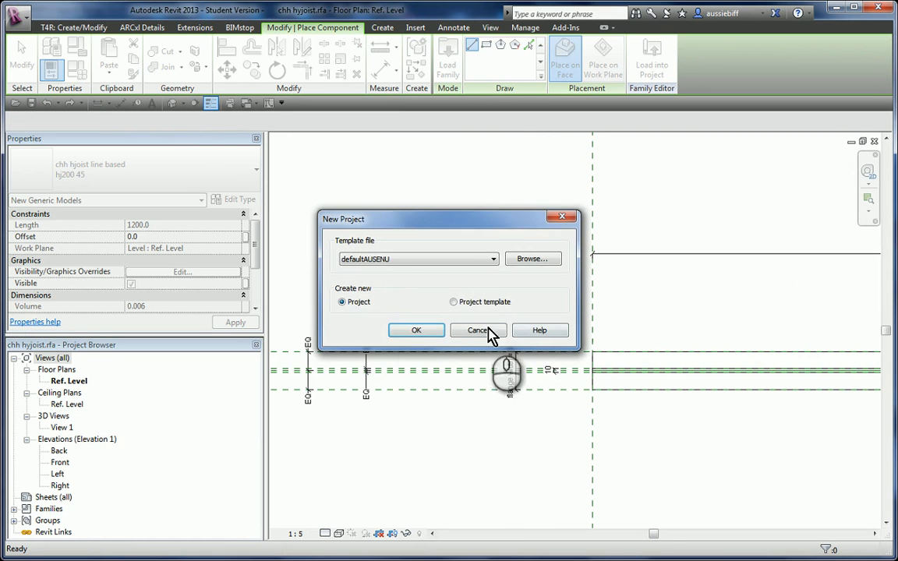
{"action": "left_click", "coordinate": [417, 329]}
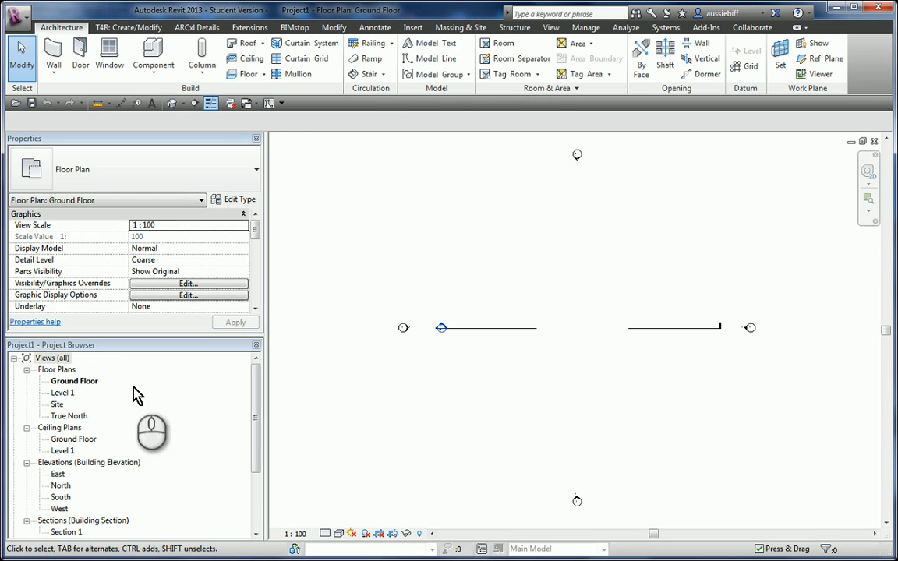
{"action": "left_click", "coordinate": [68, 382]}
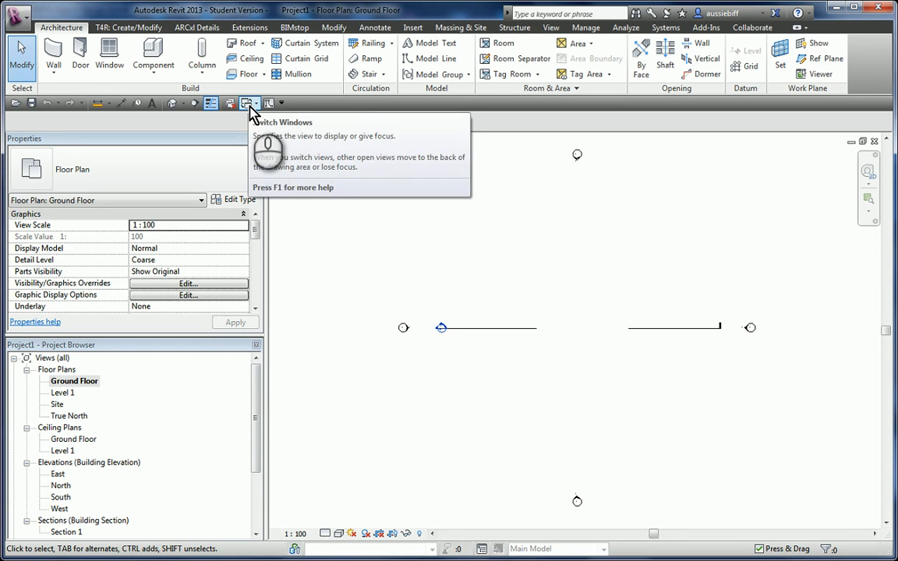
Switch to the 3D view of chh hjoist line based.rfa and load the family into Project1.
{"action": "left_click", "coordinate": [250, 110]}
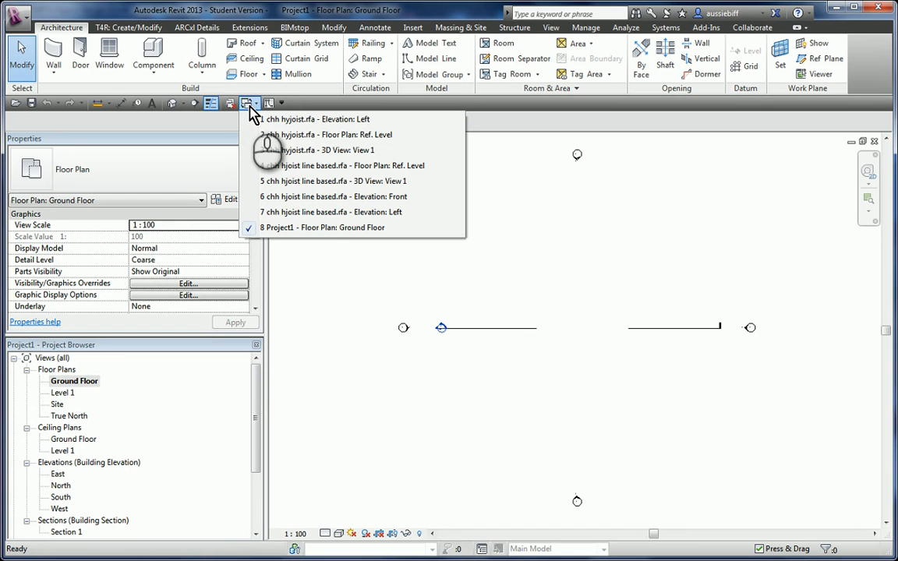
{"action": "left_click", "coordinate": [295, 191]}
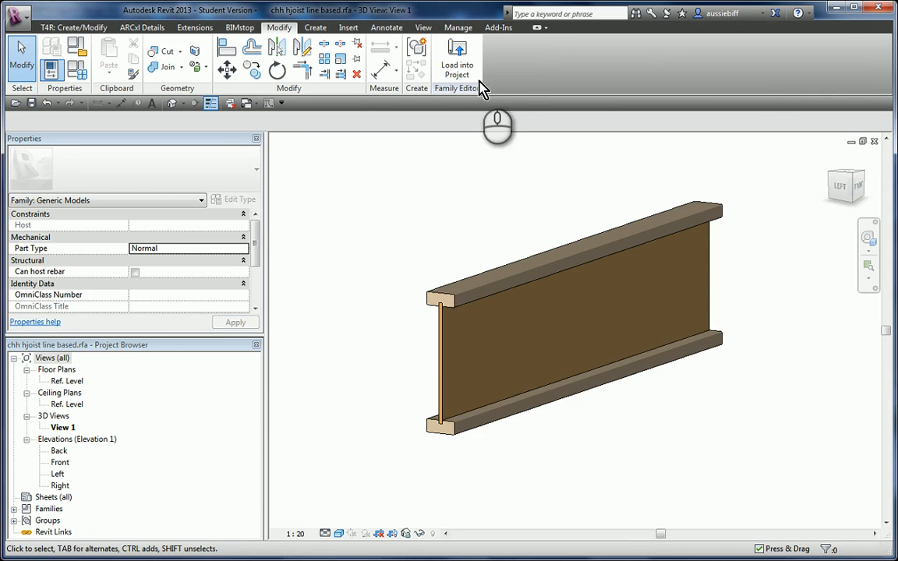
{"action": "left_click", "coordinate": [467, 68]}
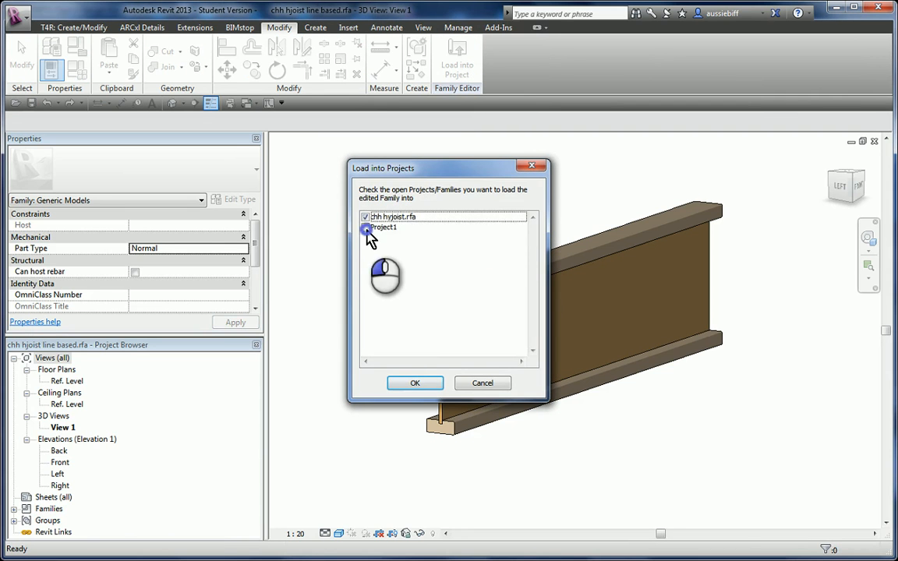
{"action": "left_click", "coordinate": [366, 228]}
{"action": "left_click", "coordinate": [401, 383]}
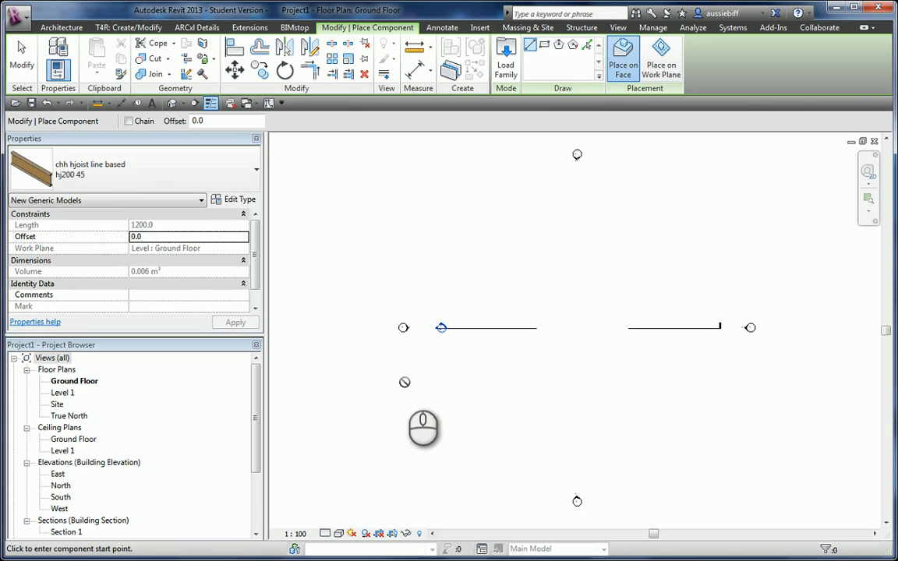
Place a horizontal hj200 45 joist 18000 mm long on the Ground Floor work plane and end placement.
{"action": "left_click", "coordinate": [141, 166]}
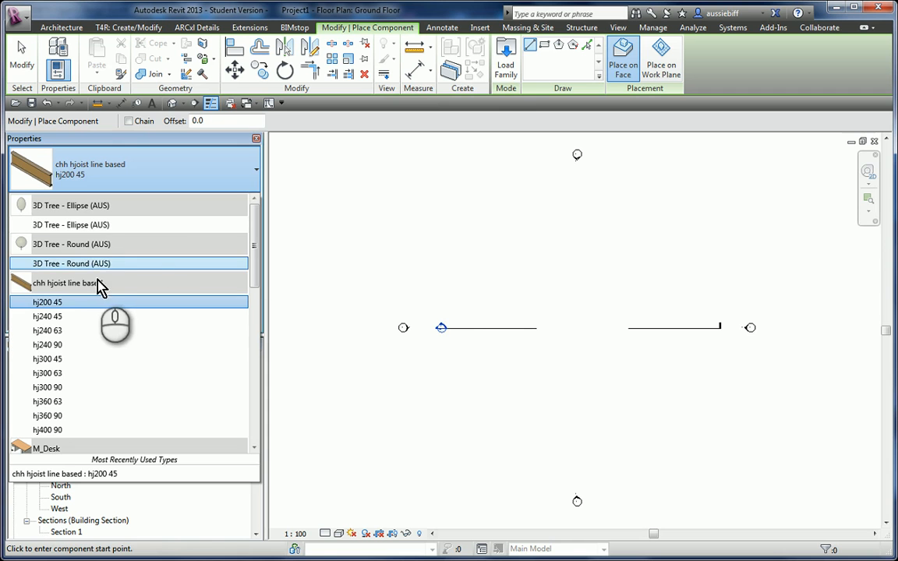
{"action": "left_click", "coordinate": [91, 283]}
{"action": "left_click", "coordinate": [14, 67]}
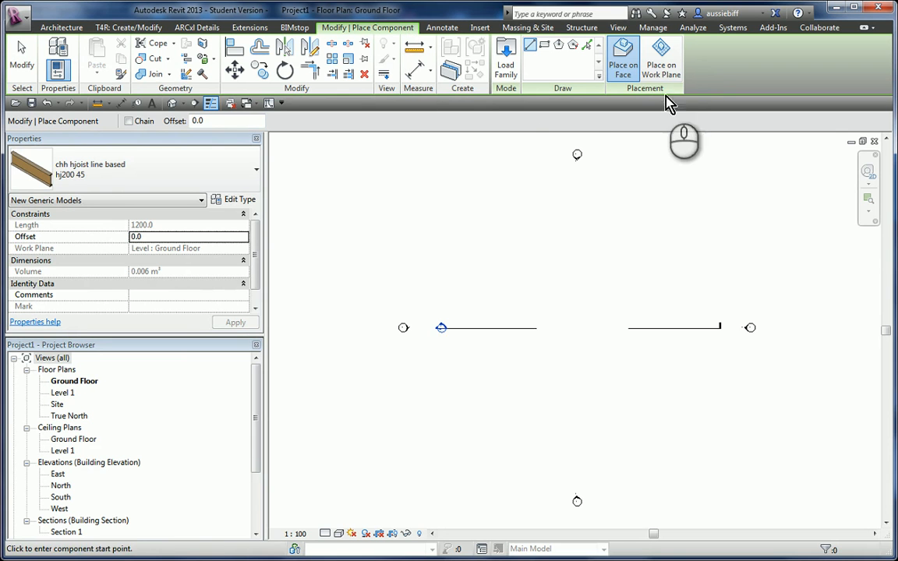
{"action": "left_click", "coordinate": [664, 70]}
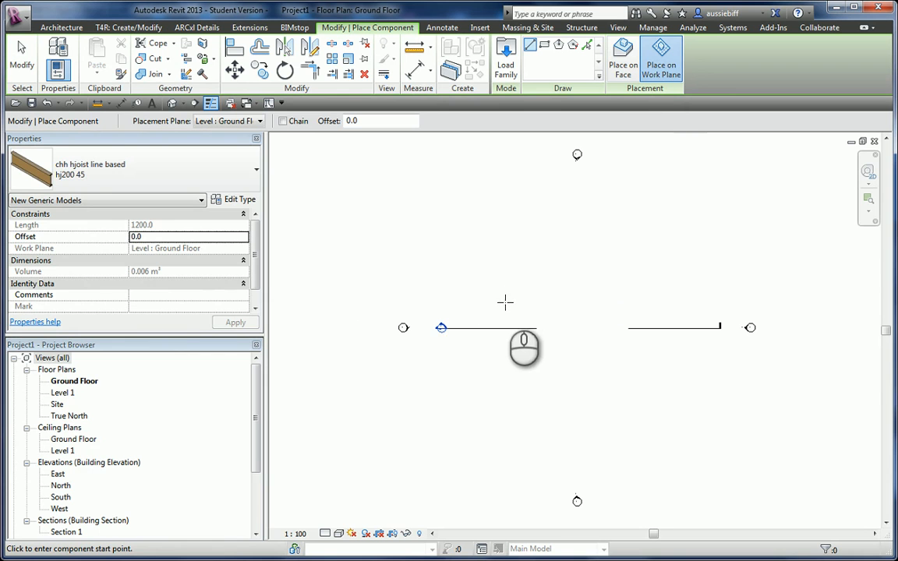
{"action": "left_click", "coordinate": [497, 301]}
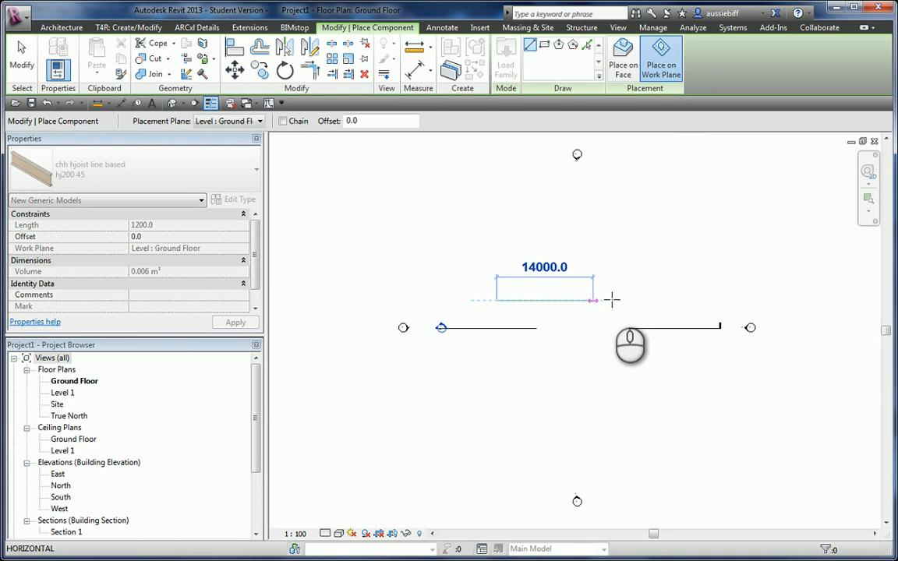
{"action": "left_click", "coordinate": [621, 300]}
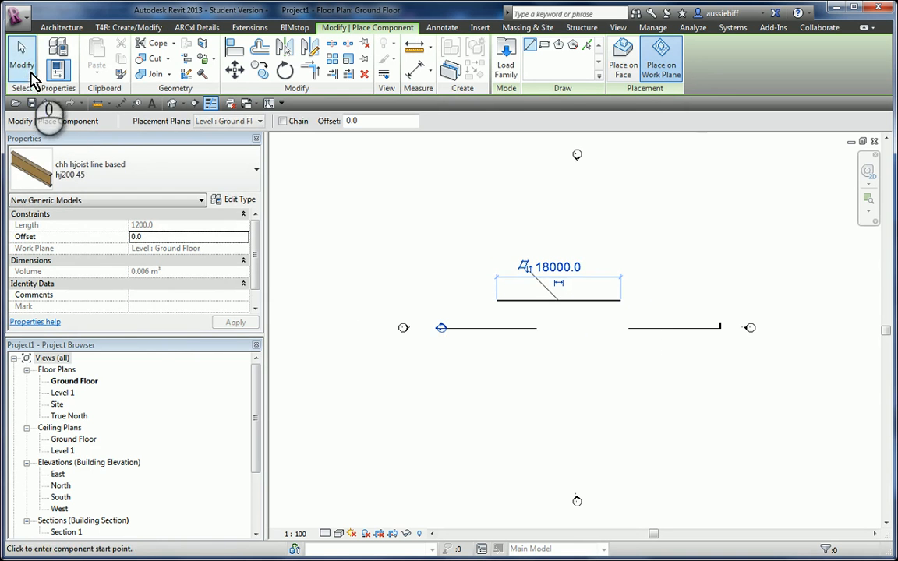
{"action": "left_click", "coordinate": [28, 70]}
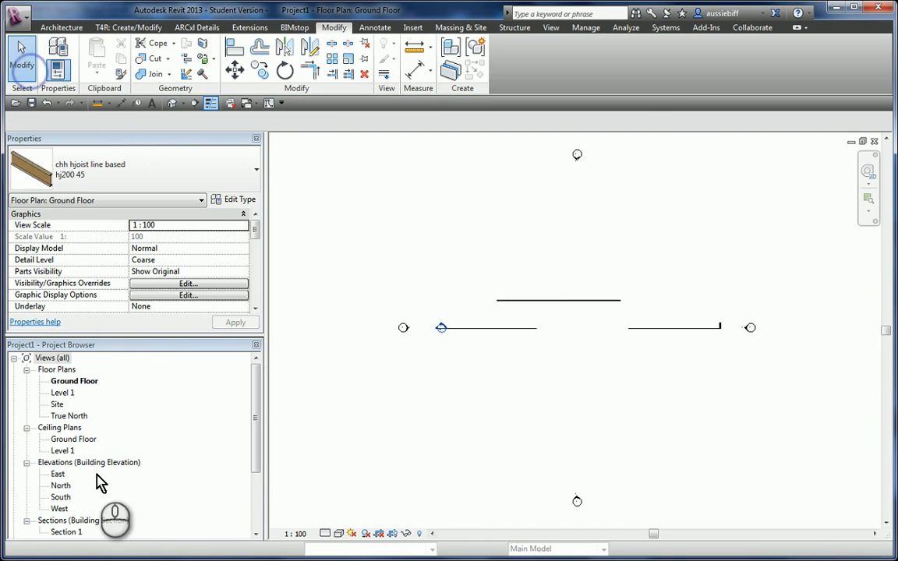
Open the project's default 3D view and set its visual style to Consistent Colors to inspect the joist's end.
{"action": "left_click", "coordinate": [172, 103]}
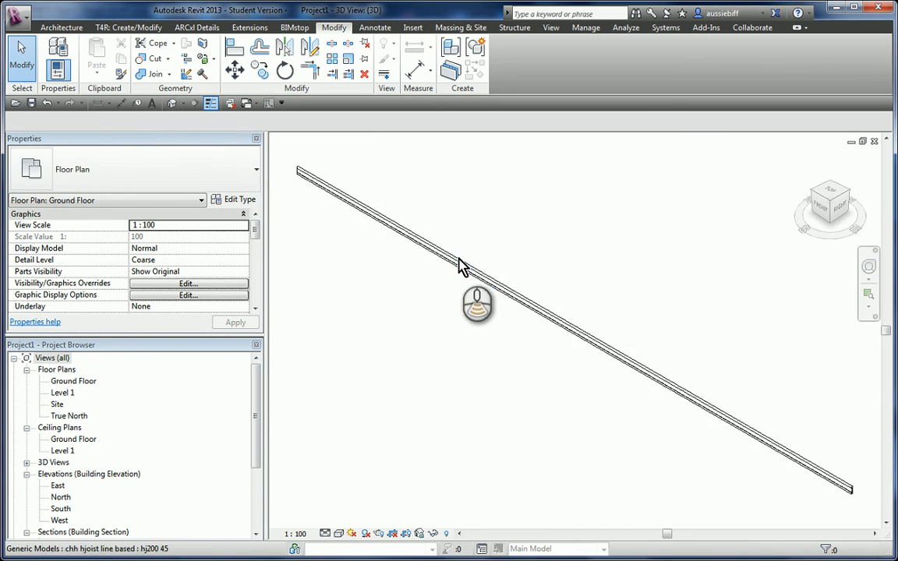
{"action": "scroll", "coordinate": [460, 267], "scroll_direction": "down", "scroll_amount": 3}
{"action": "left_click", "coordinate": [340, 534]}
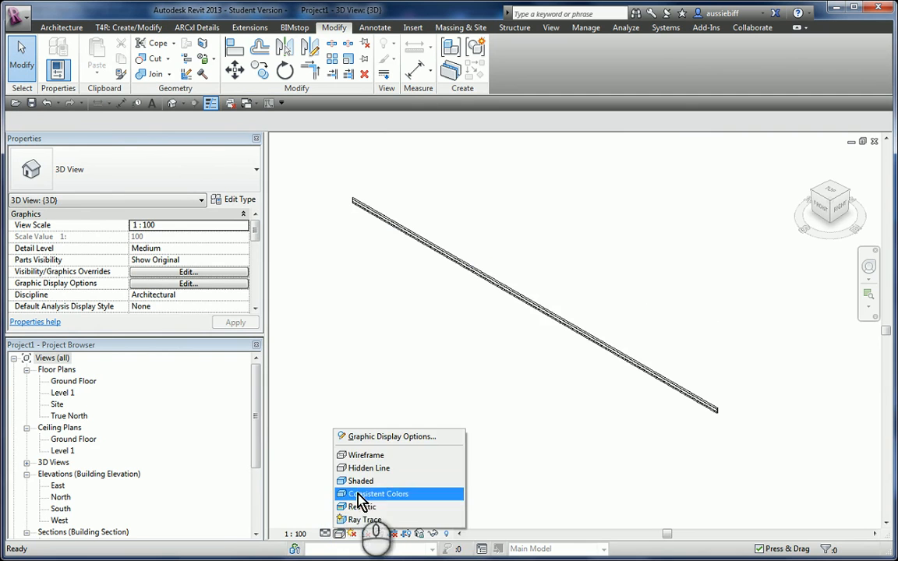
{"action": "left_click", "coordinate": [372, 494]}
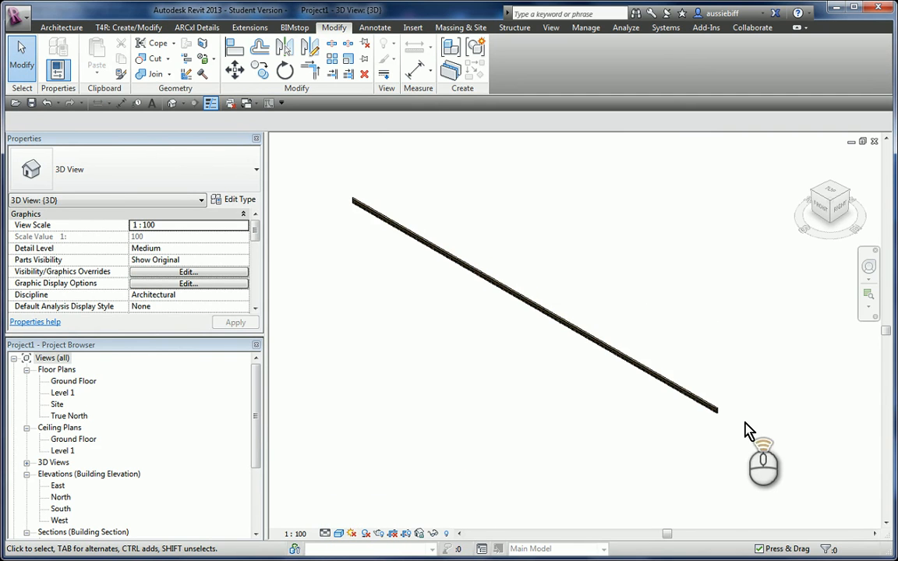
{"action": "scroll", "coordinate": [737, 426], "scroll_direction": "up", "scroll_amount": 1}
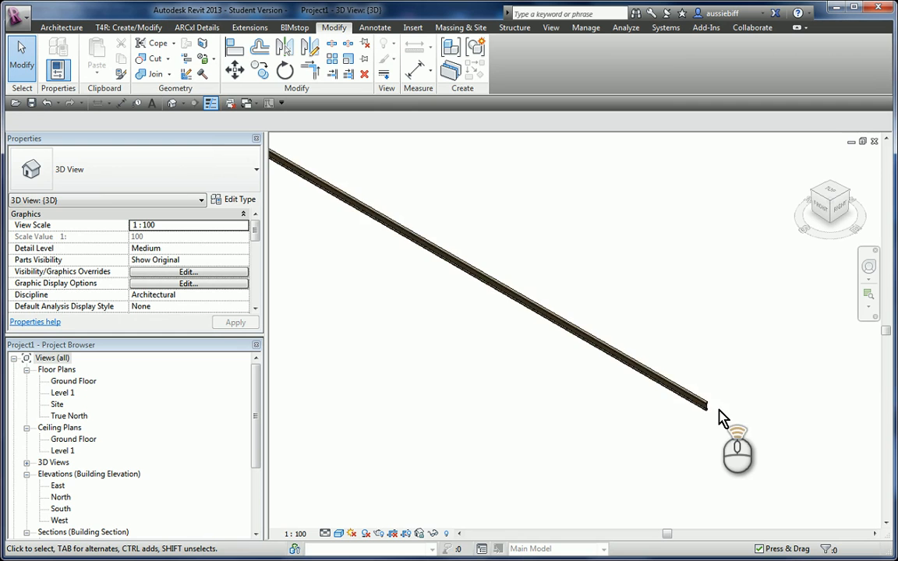
{"action": "scroll", "coordinate": [718, 411], "scroll_direction": "up", "scroll_amount": 3}
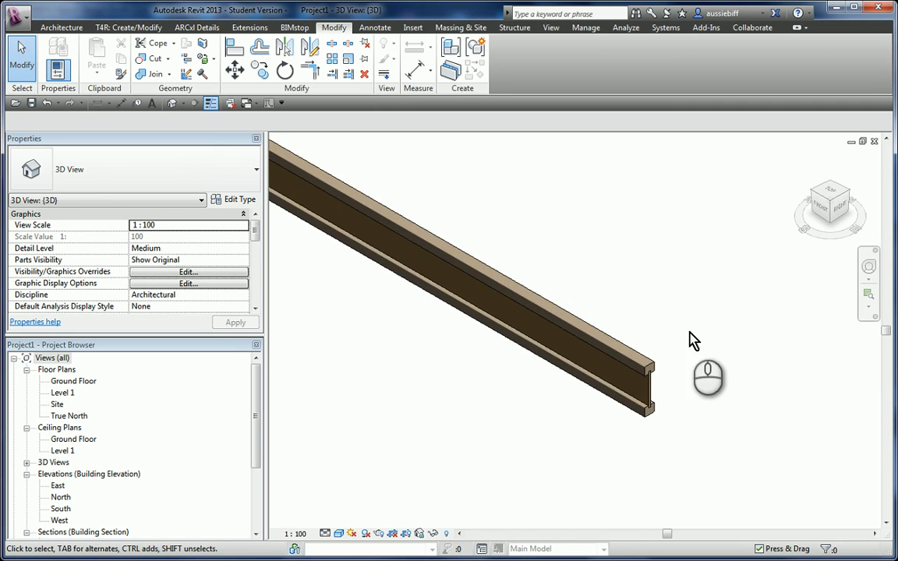
Change the placed joist's type from the type properties to hj240 45 and apply it.
{"action": "left_click", "coordinate": [472, 258]}
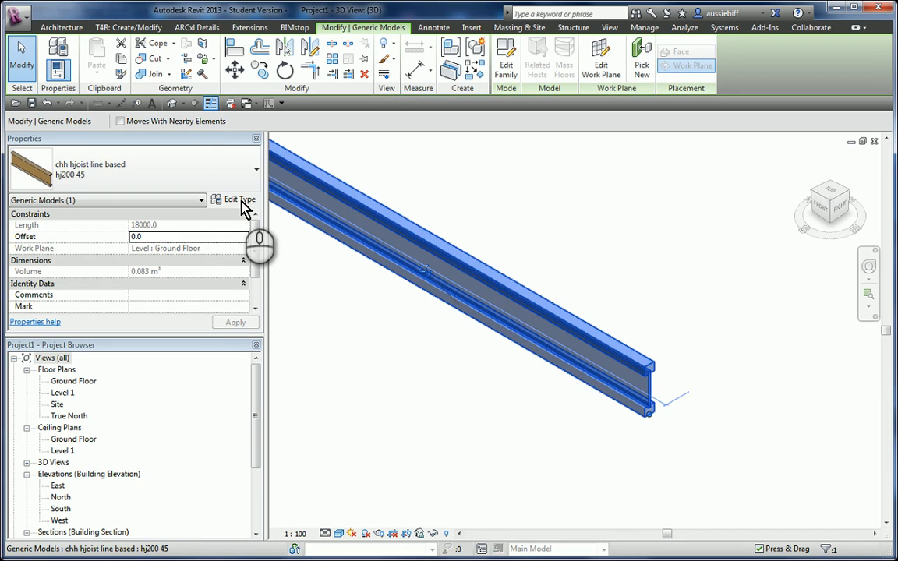
{"action": "left_click", "coordinate": [250, 199]}
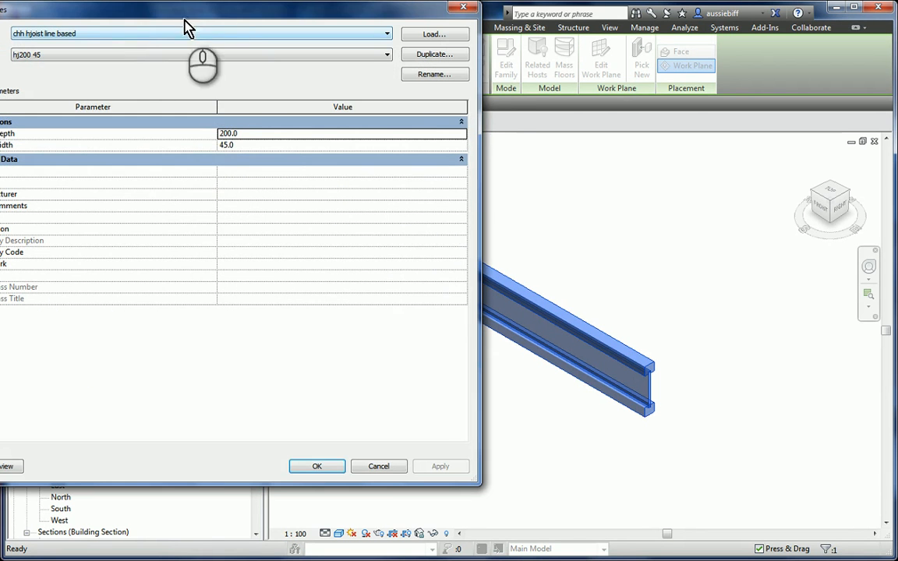
{"action": "left_click_drag", "start_coordinate": [479, 81], "coordinate": [205, 107]}
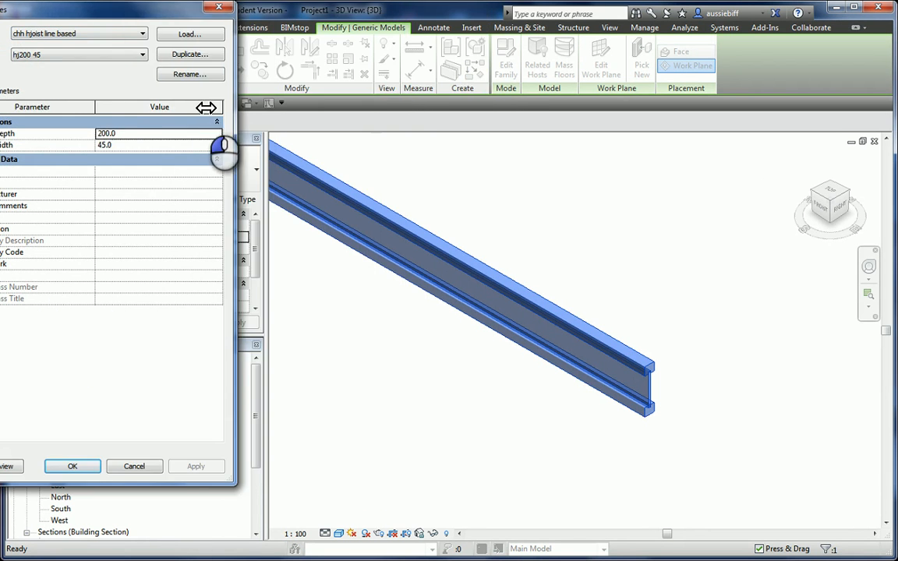
{"action": "left_click", "coordinate": [105, 55]}
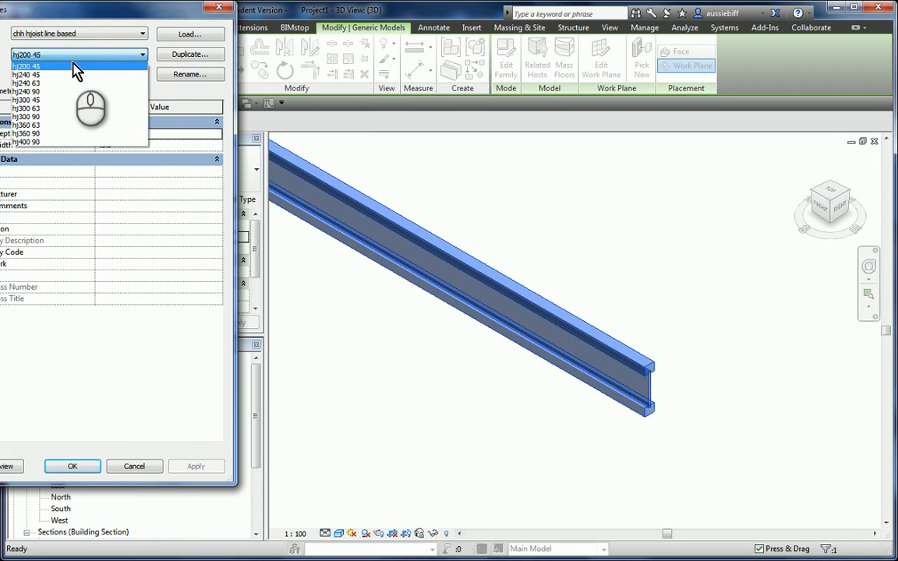
{"action": "left_click", "coordinate": [37, 75]}
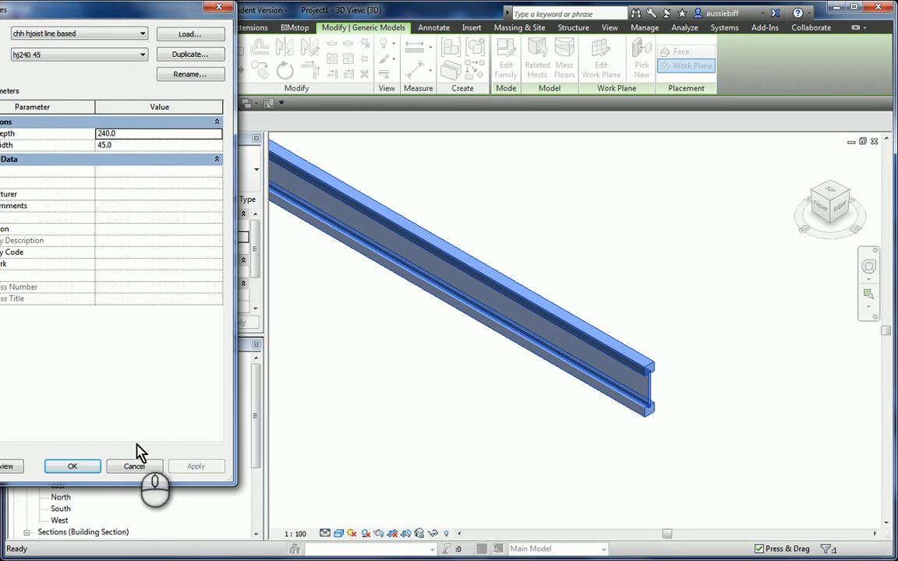
{"action": "left_click", "coordinate": [72, 466]}
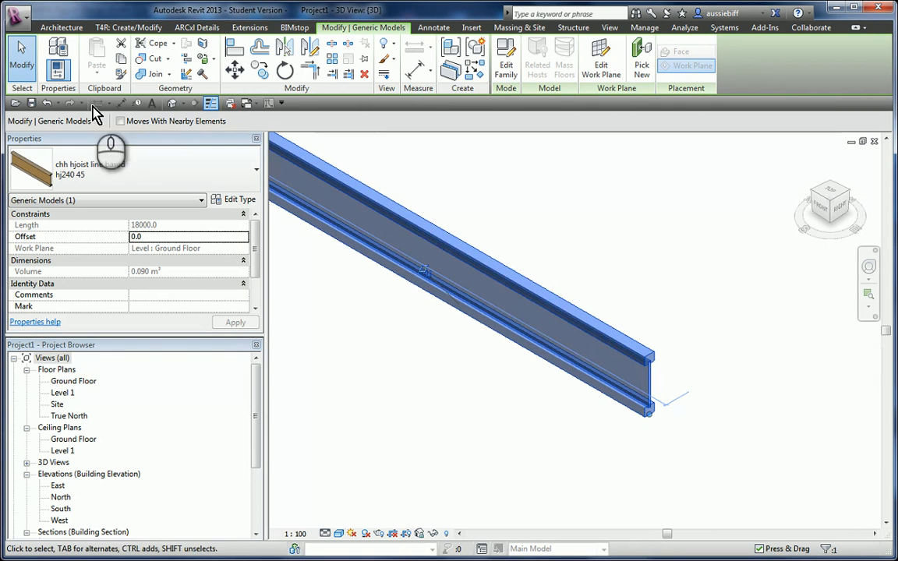
Switch the placed joist to the hj400 90 type and deselect it.
{"action": "left_click", "coordinate": [237, 200]}
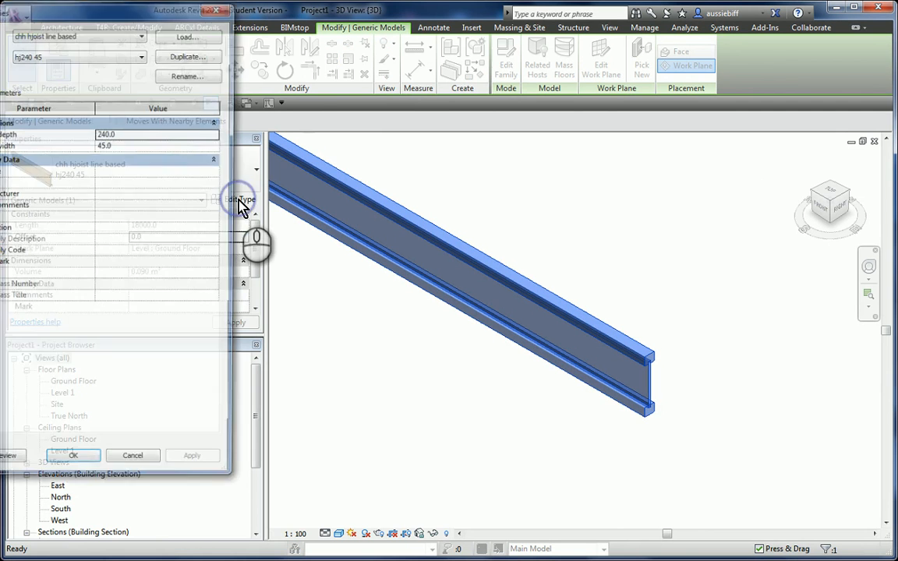
{"action": "left_click", "coordinate": [70, 56]}
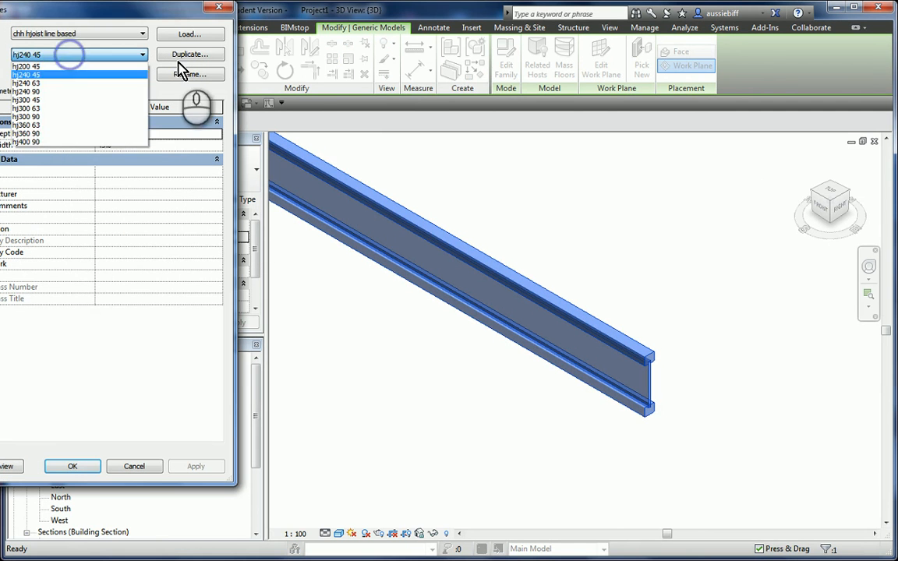
{"action": "left_click", "coordinate": [45, 142]}
{"action": "left_click", "coordinate": [71, 467]}
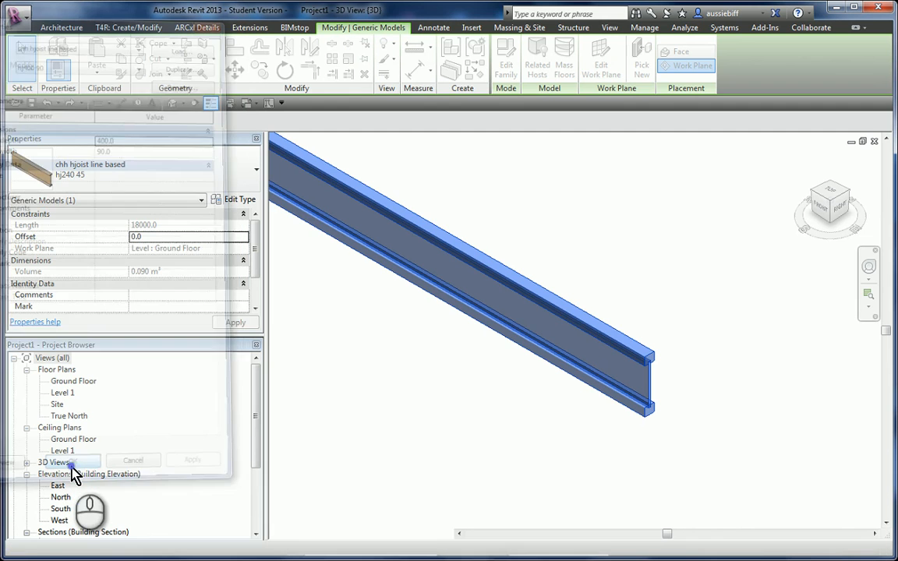
{"action": "left_click", "coordinate": [740, 381]}
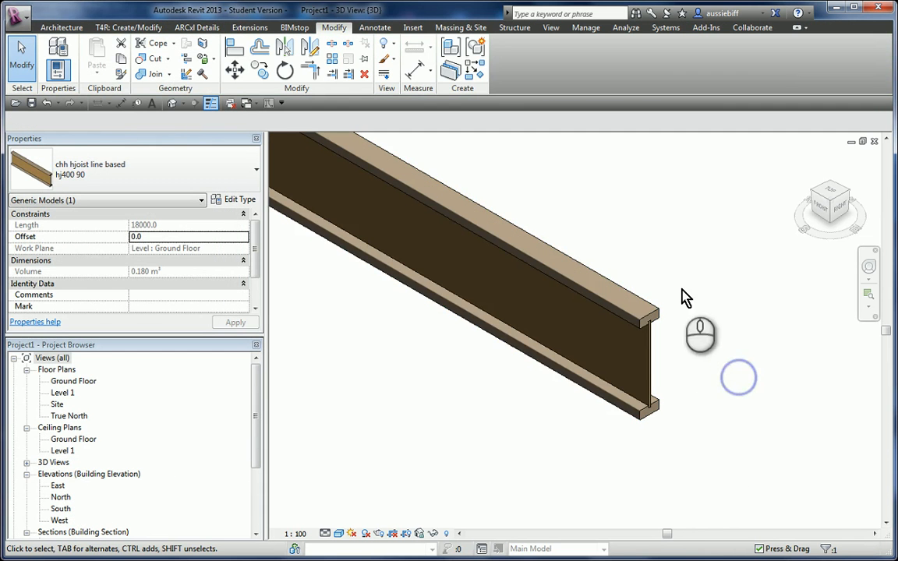
Examine the joist's end profile up close, reselect the joist and open its list of available types.
{"action": "scroll", "coordinate": [653, 384], "scroll_direction": "up", "scroll_amount": 5}
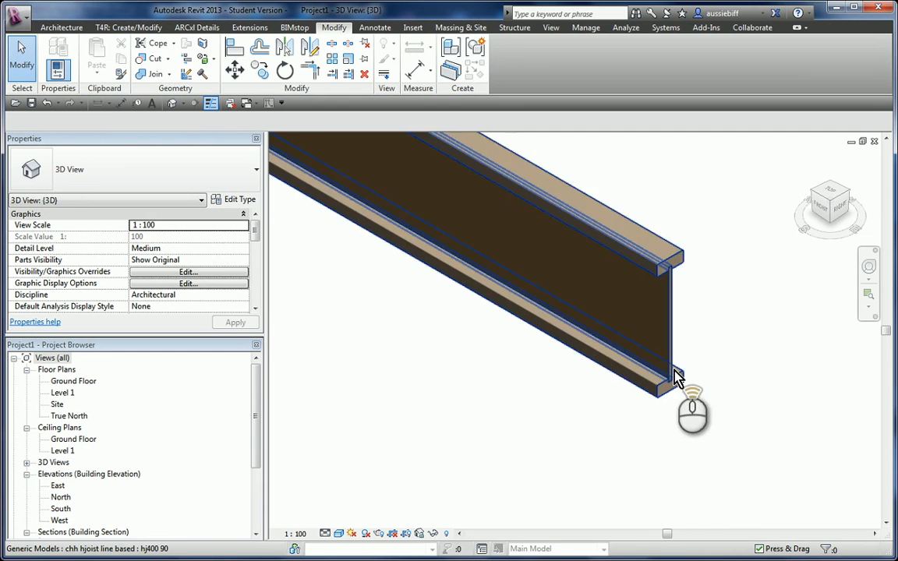
{"action": "scroll", "coordinate": [765, 427], "scroll_direction": "down", "scroll_amount": 5}
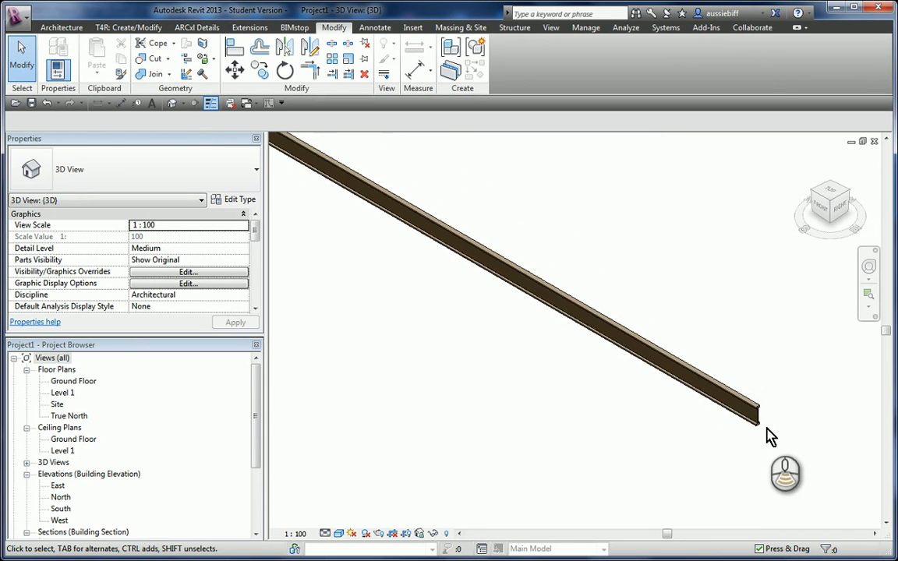
{"action": "scroll", "coordinate": [779, 425], "scroll_direction": "up", "scroll_amount": 2}
{"action": "scroll", "coordinate": [811, 427], "scroll_direction": "up", "scroll_amount": 3}
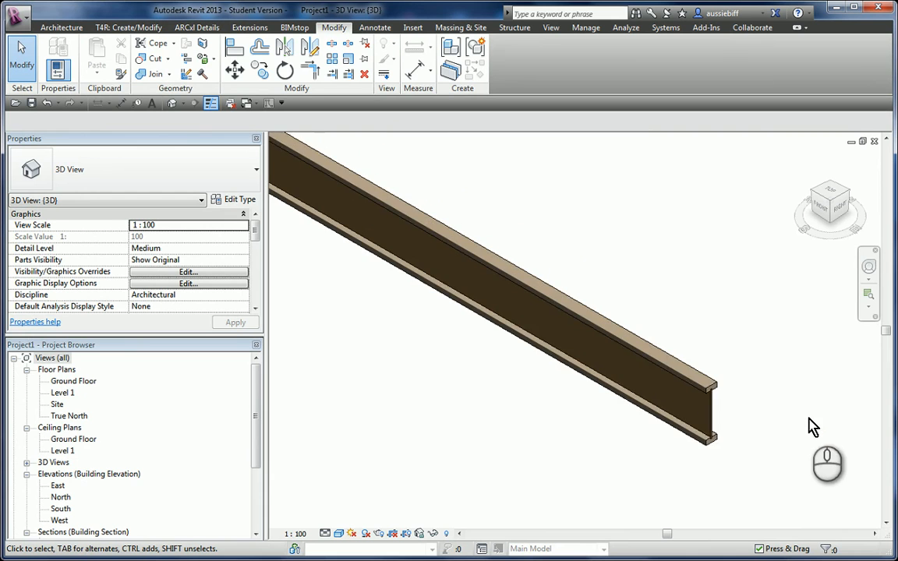
{"action": "scroll", "coordinate": [760, 467], "scroll_direction": "up", "scroll_amount": 1}
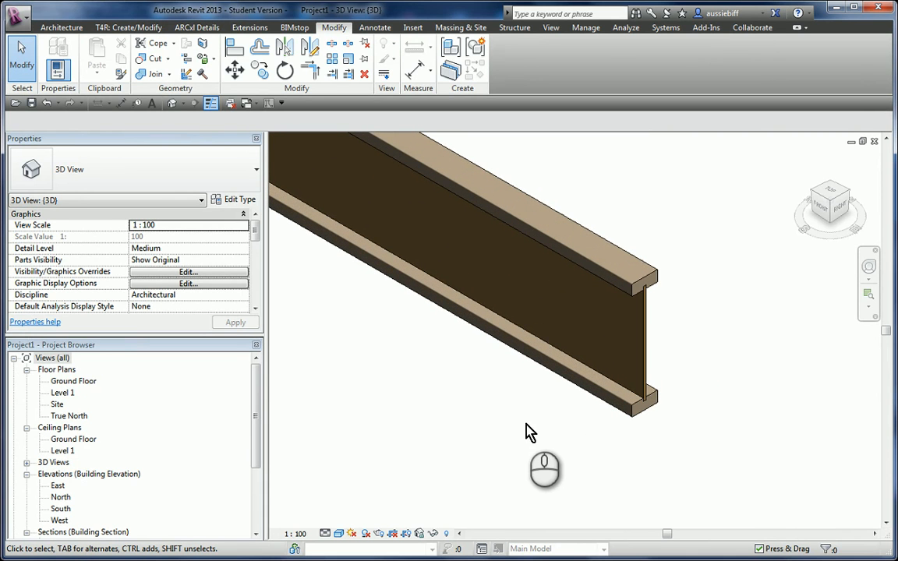
{"action": "scroll", "coordinate": [563, 389], "scroll_direction": "up", "scroll_amount": 1}
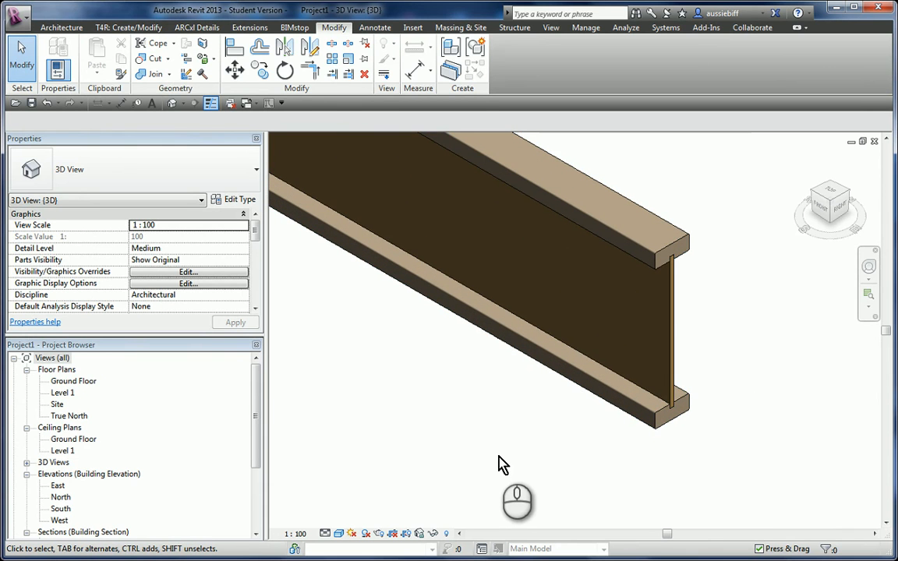
{"action": "left_click", "coordinate": [432, 270]}
{"action": "left_click", "coordinate": [433, 273]}
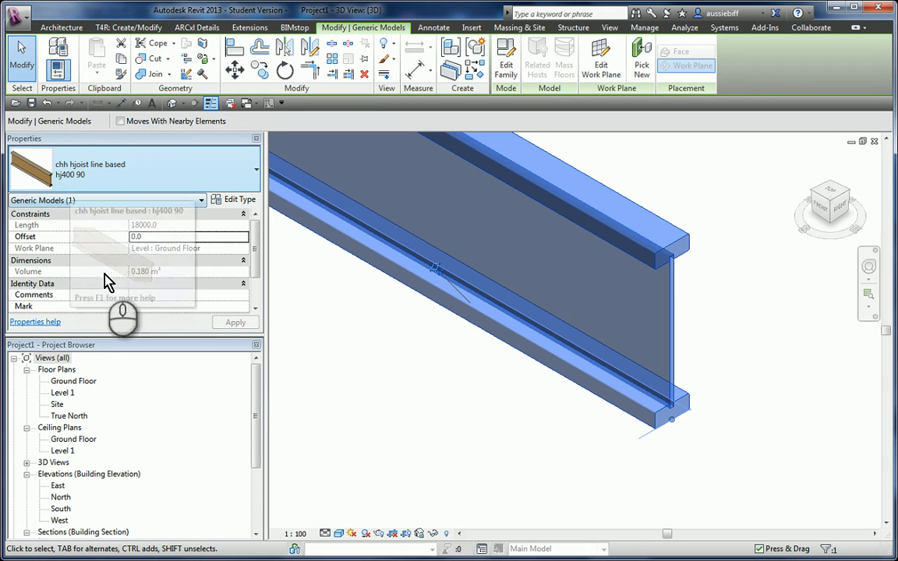
{"action": "left_click", "coordinate": [216, 179]}
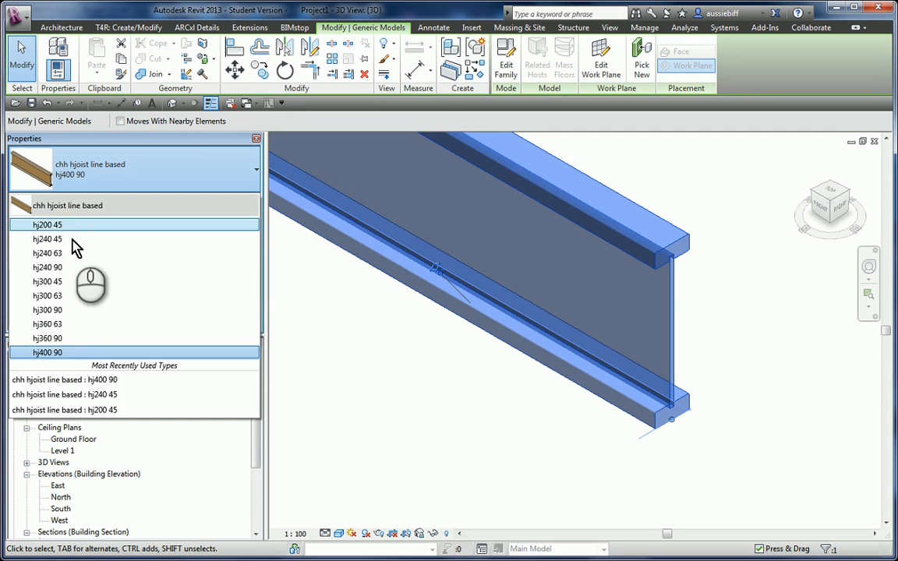